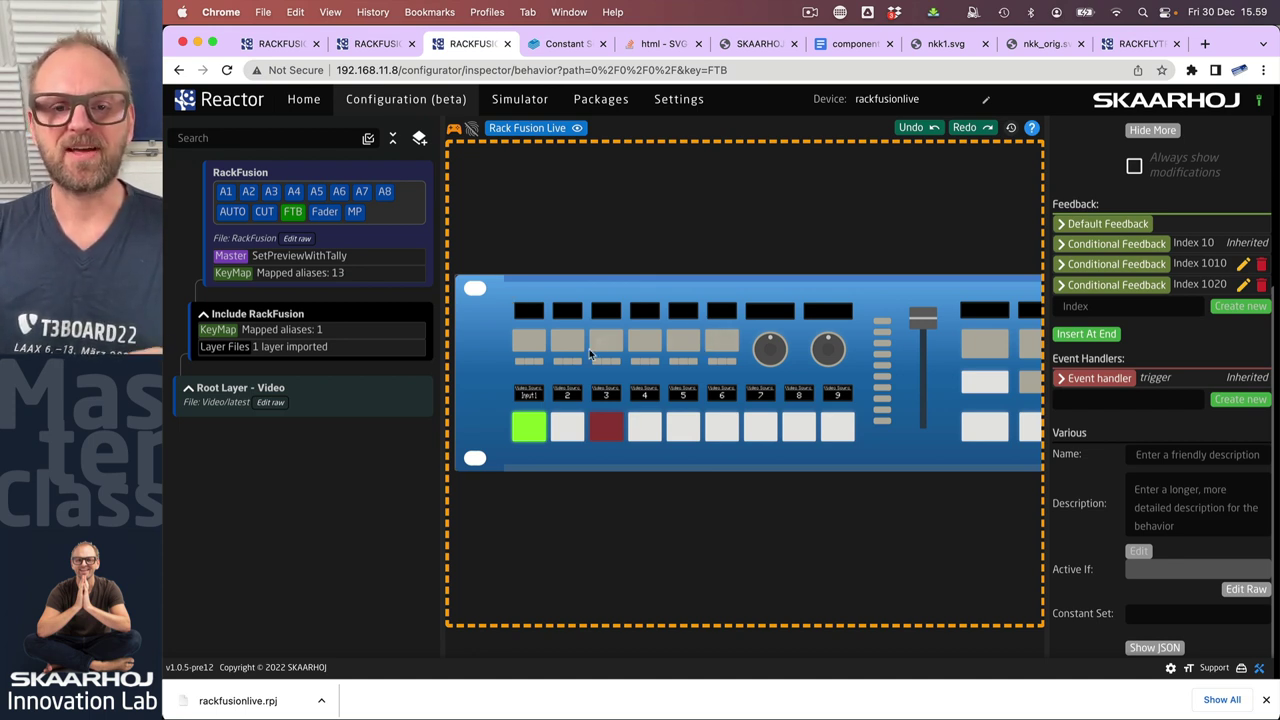
Step: Turn off simulation mode for the Rack Fusion Live panel so its components can be edited
{"action": "left_click", "coordinate": [539, 427]}
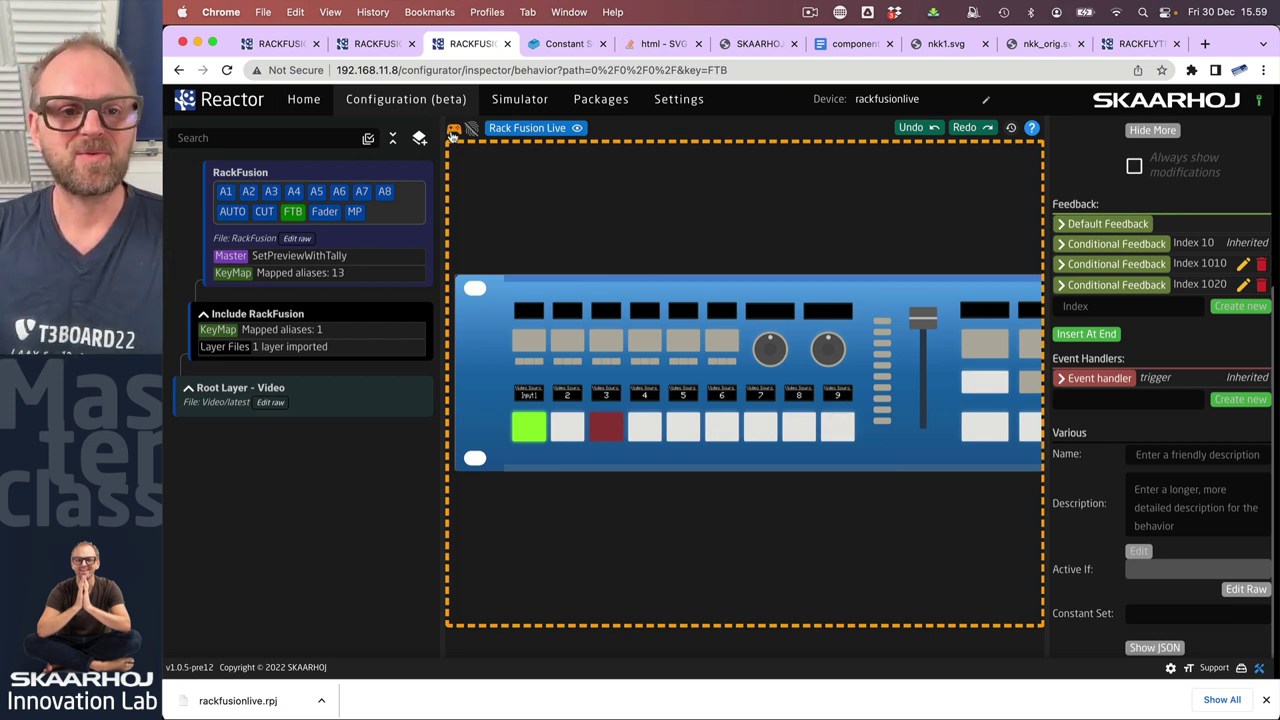
{"action": "left_click", "coordinate": [453, 130]}
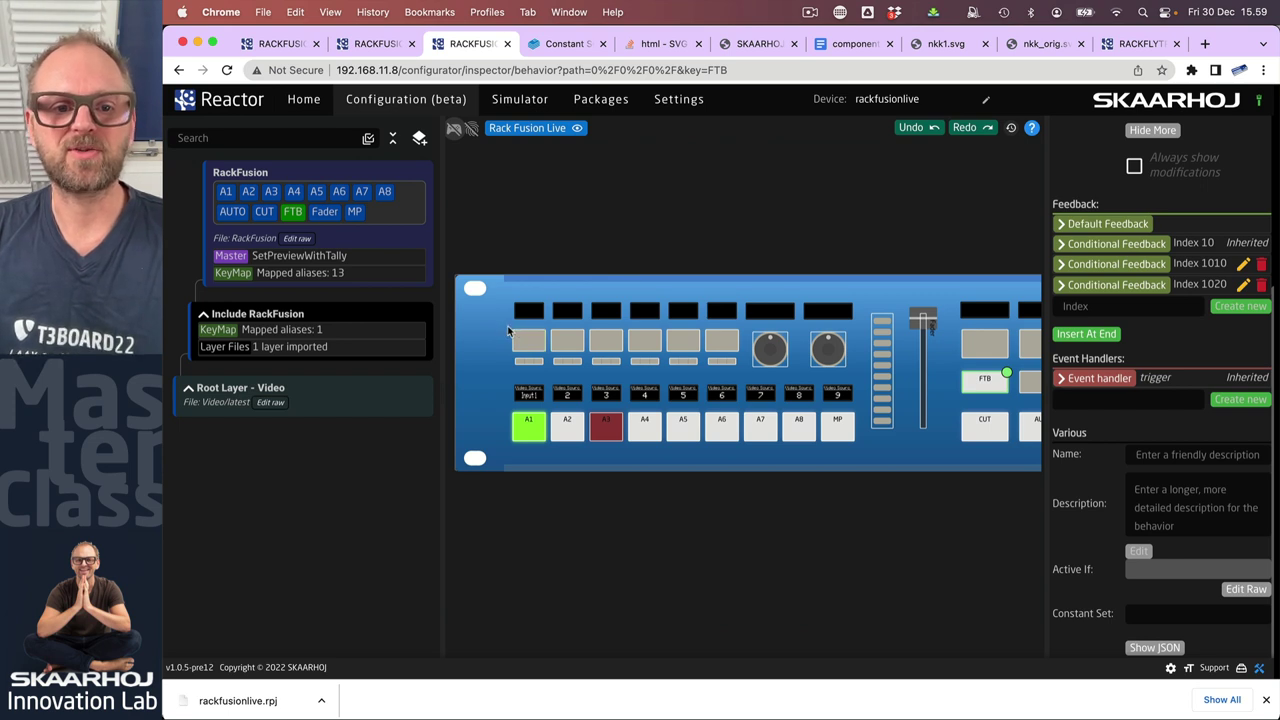
{"action": "right_click", "coordinate": [330, 176]}
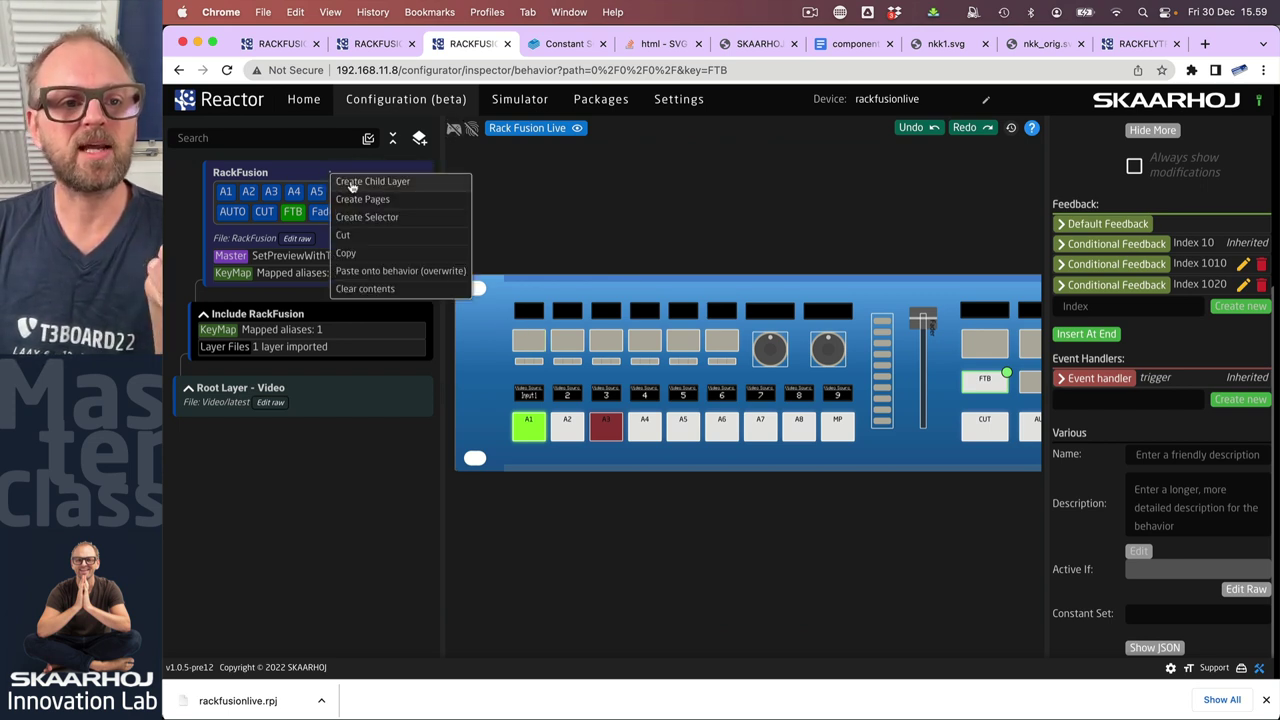
{"action": "left_click", "coordinate": [373, 184]}
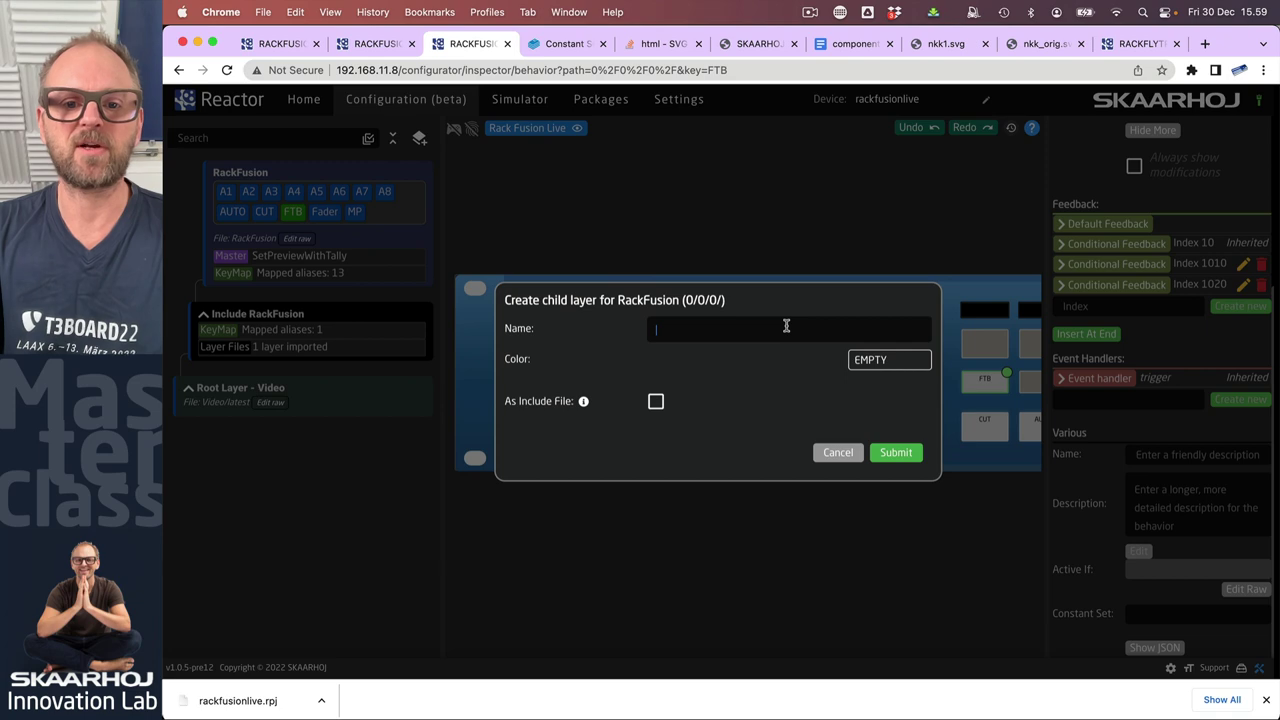
{"action": "left_click", "coordinate": [840, 453]}
Step: Create a new behavior in the RackFusion layer for the first unassigned button in the panel's upper row
{"action": "left_click_drag", "start_coordinate": [501, 342], "coordinate": [610, 346]}
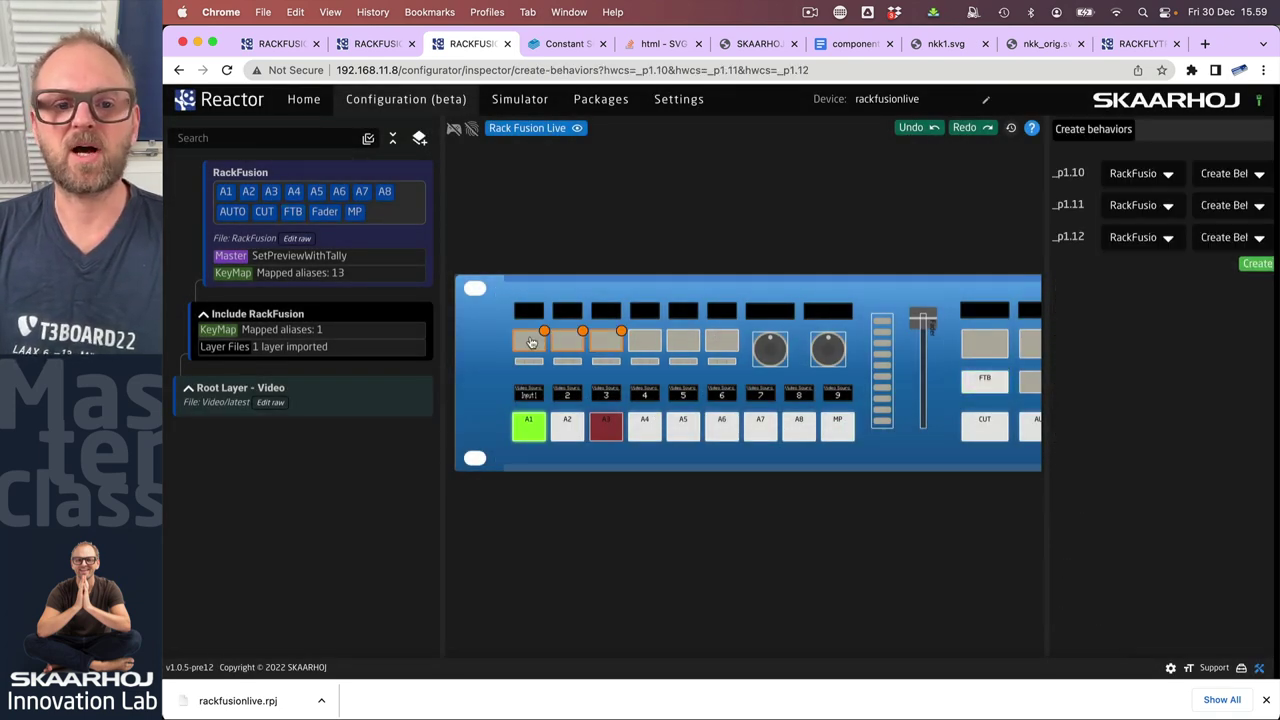
{"action": "left_click", "coordinate": [528, 343]}
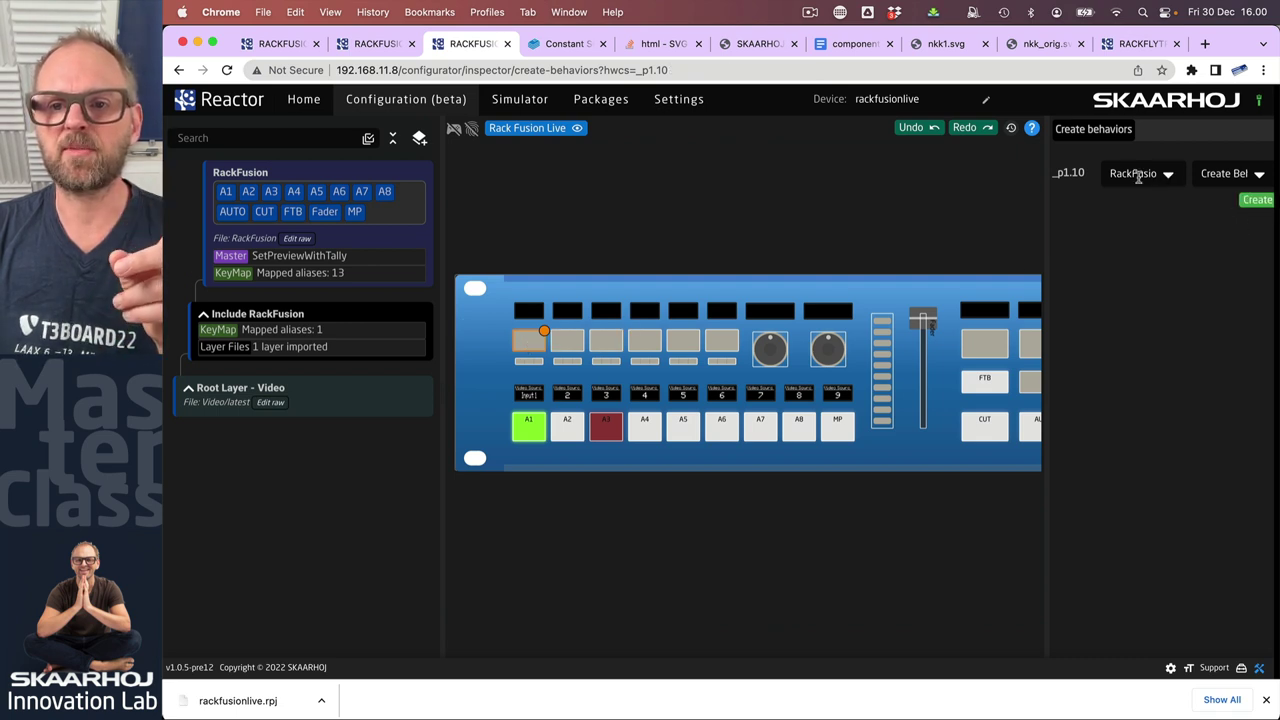
{"action": "left_click", "coordinate": [1257, 199]}
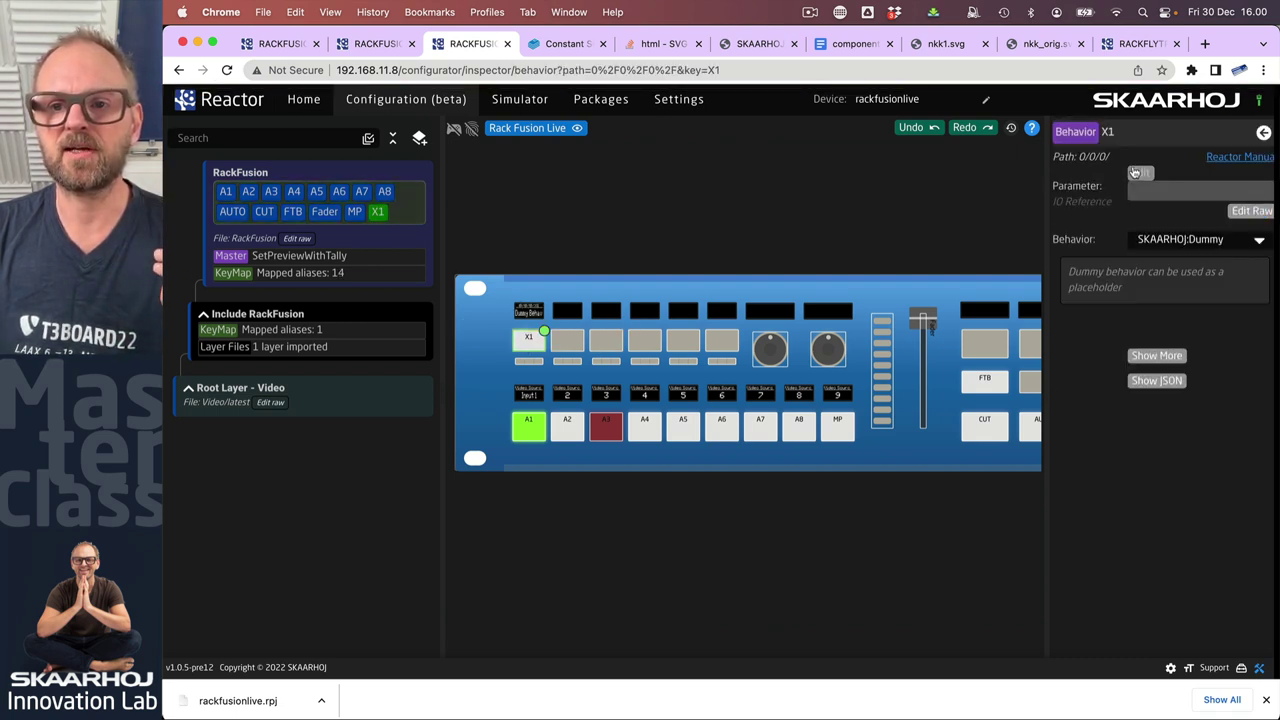
Step: Assign the ATEM Mini parameter Downstream Keyer Cut with DSK 1 to the first upper-row button's behavior
{"action": "left_click", "coordinate": [1138, 173]}
{"action": "left_click", "coordinate": [533, 366]}
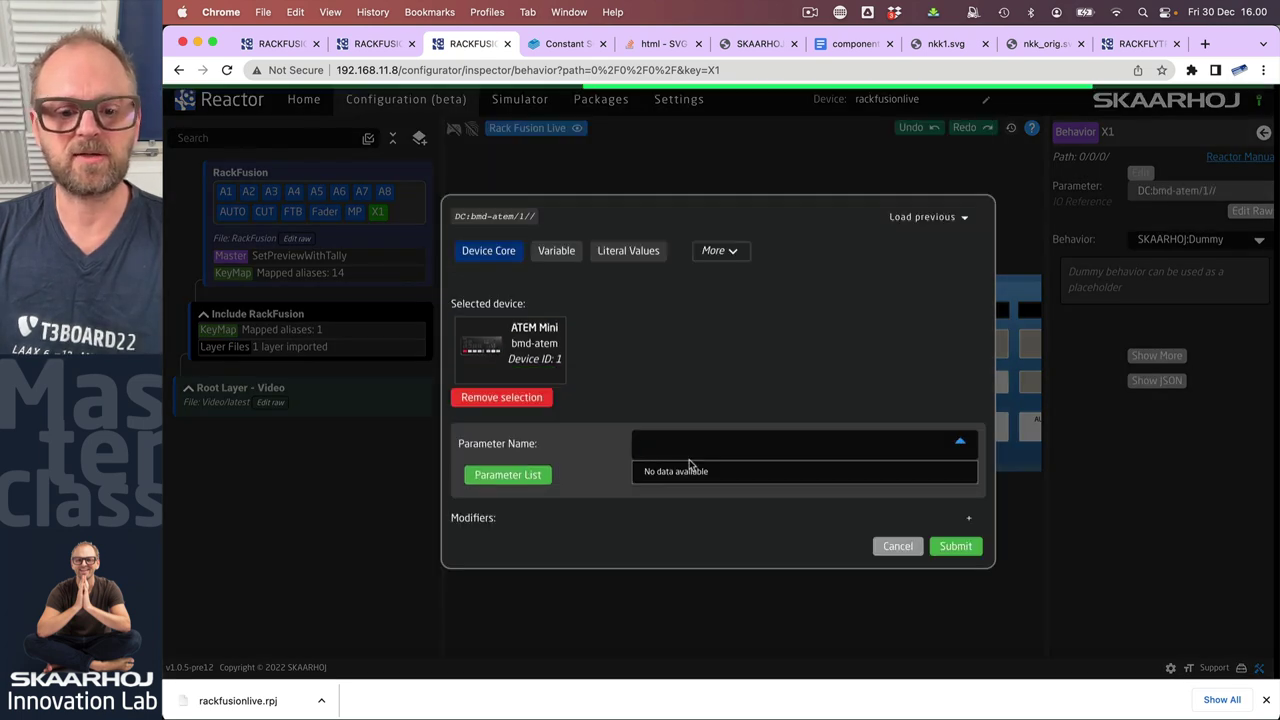
{"action": "type", "text": "dsk"}
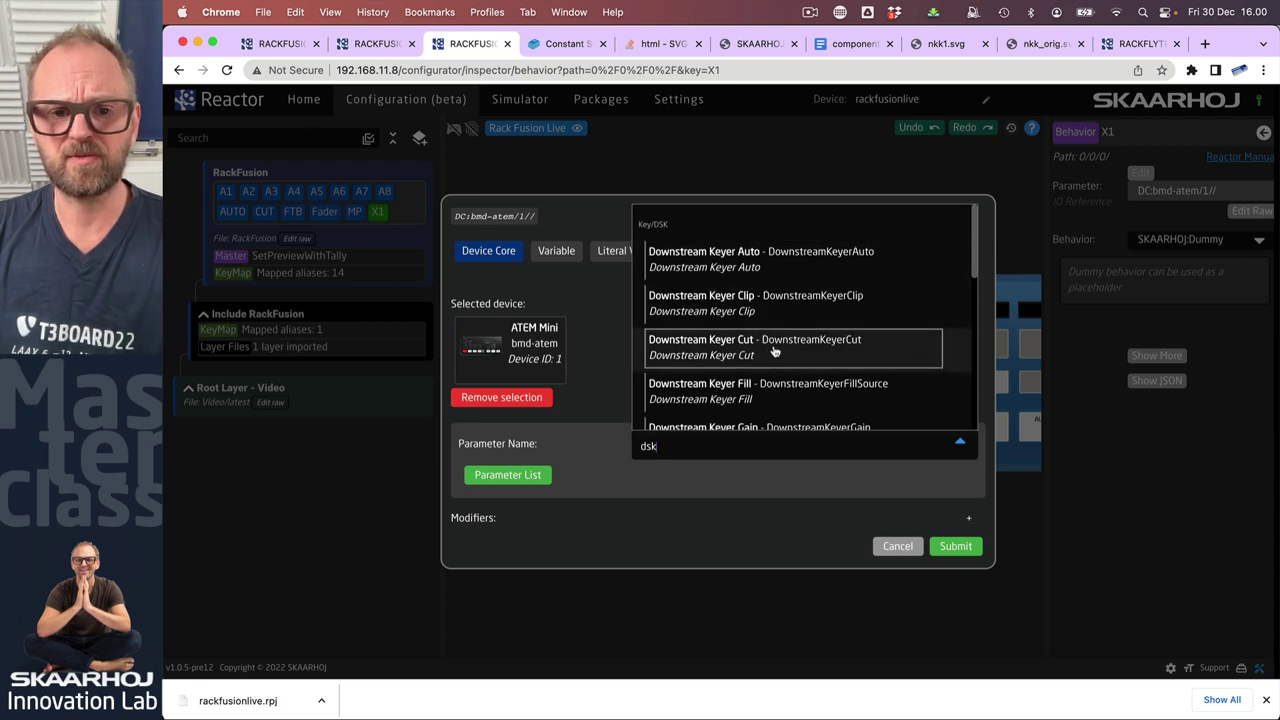
{"action": "scroll", "coordinate": [778, 350], "scroll_direction": "down", "scroll_amount": 1}
{"action": "scroll", "coordinate": [778, 350], "scroll_direction": "down", "scroll_amount": 1}
{"action": "left_click", "coordinate": [780, 272]}
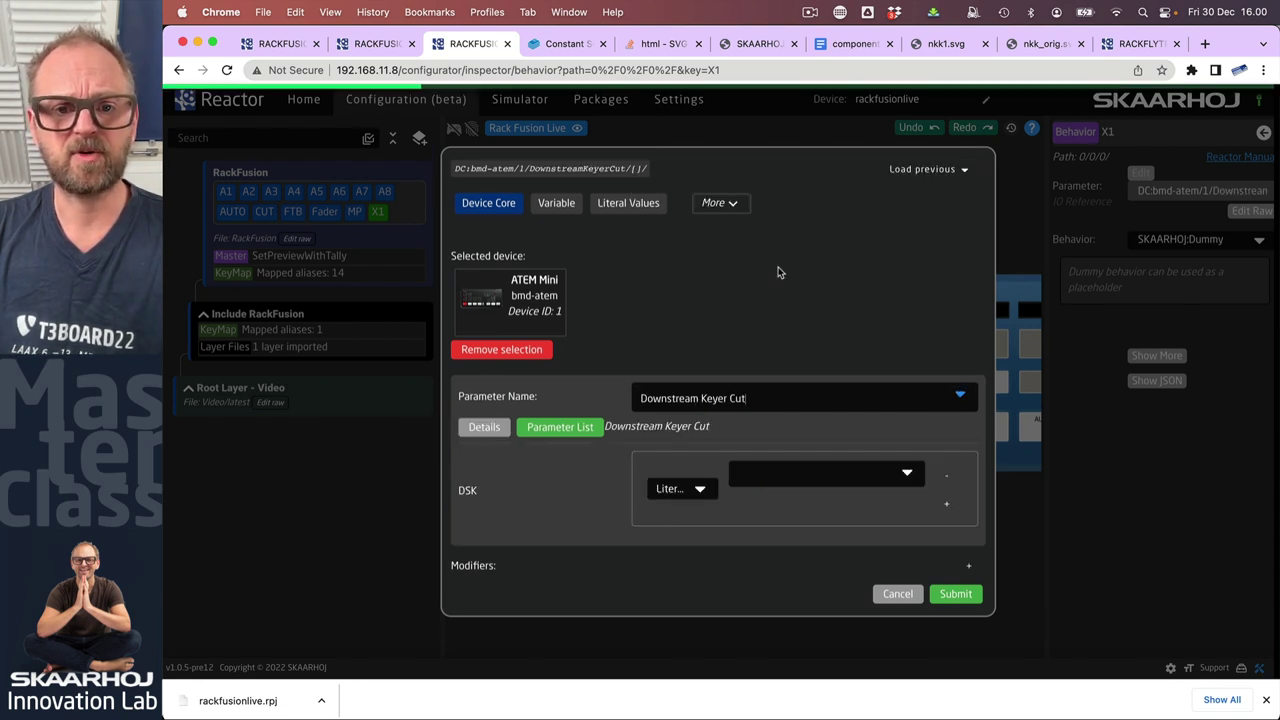
{"action": "left_click", "coordinate": [770, 468]}
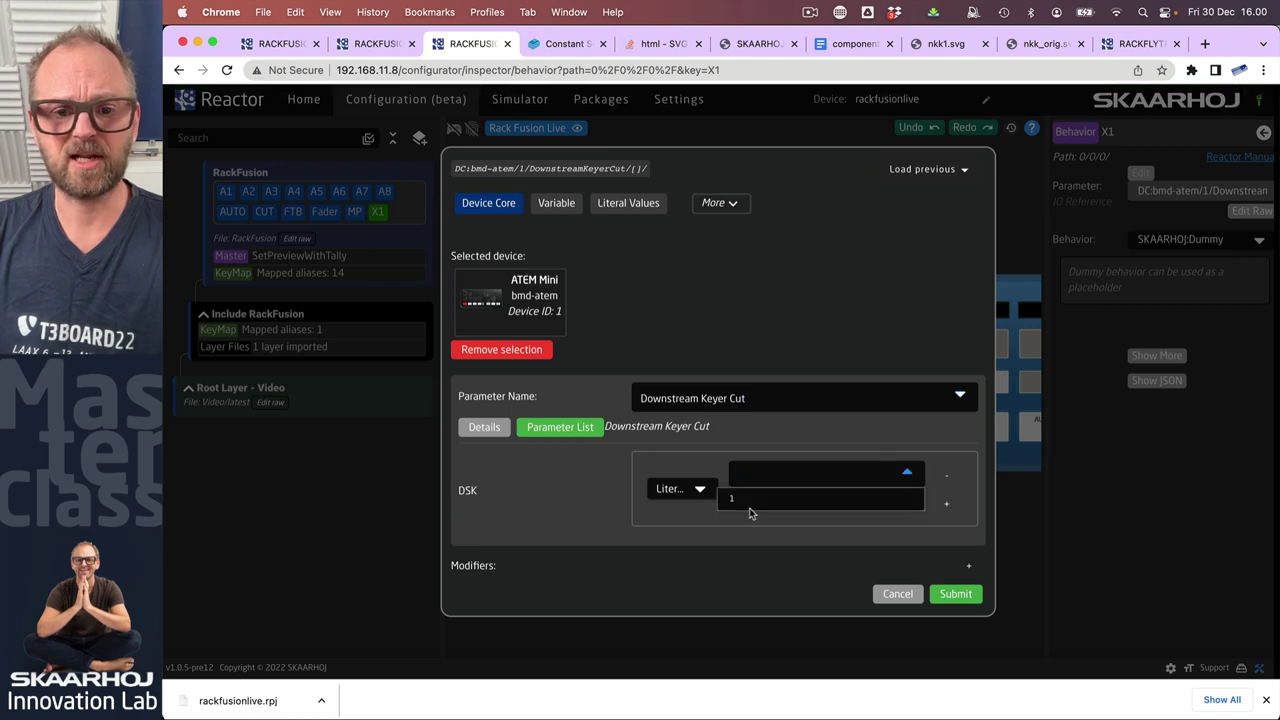
{"action": "left_click", "coordinate": [748, 506]}
{"action": "left_click", "coordinate": [955, 594]}
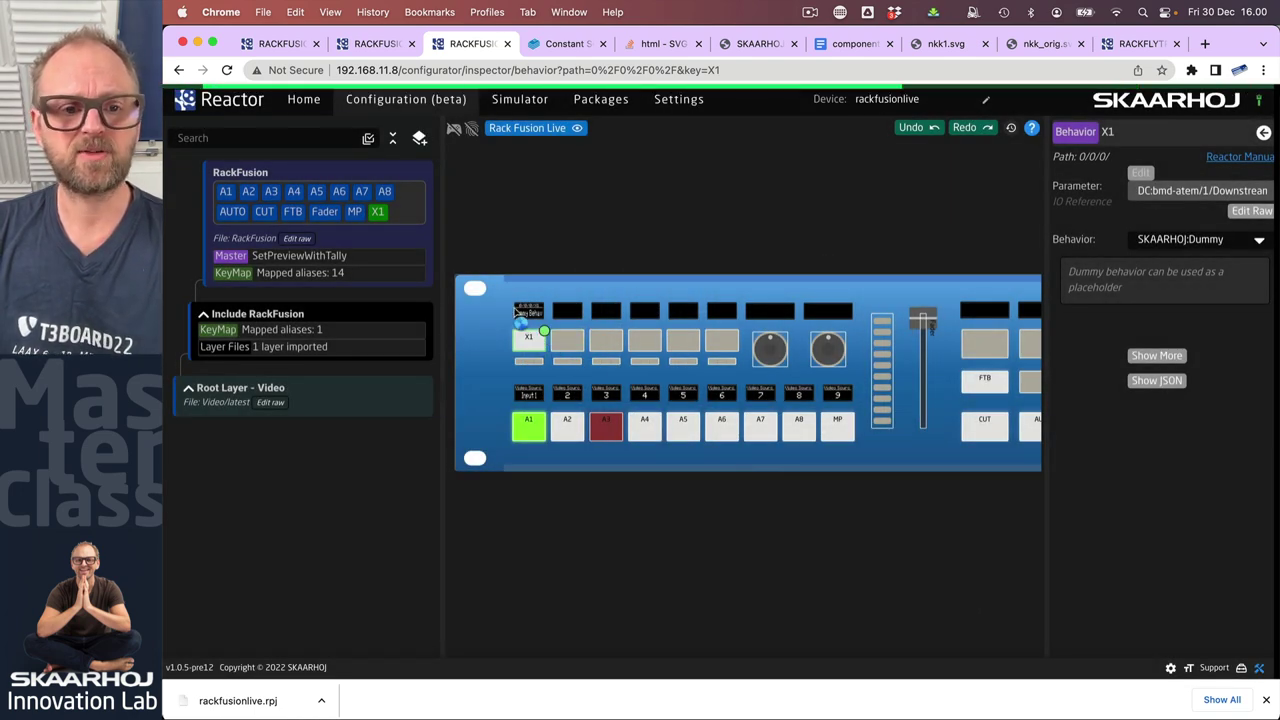
Step: Switch to ATEM Software Control, toggle DSK 1 on air and off to check the first button's feedback, and return to Reactor
{"action": "scroll", "coordinate": [520, 318], "scroll_direction": "up", "scroll_amount": 3}
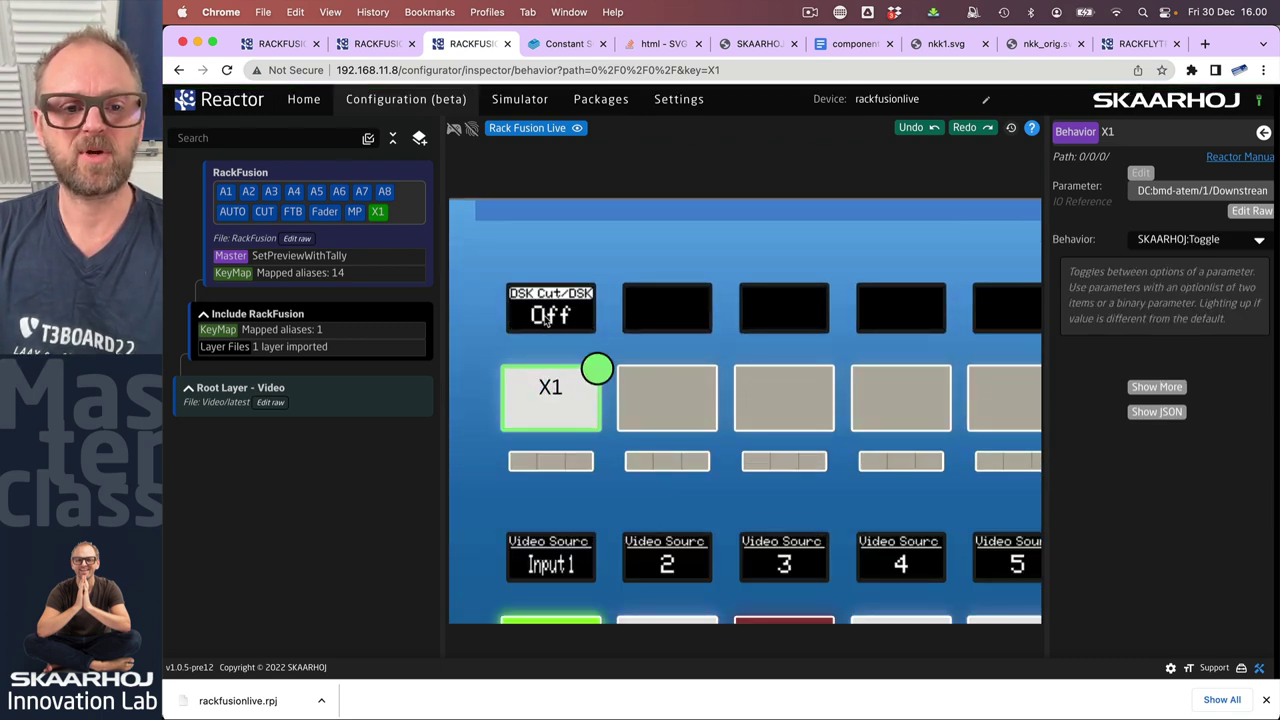
{"action": "key", "text": "super+Tab"}
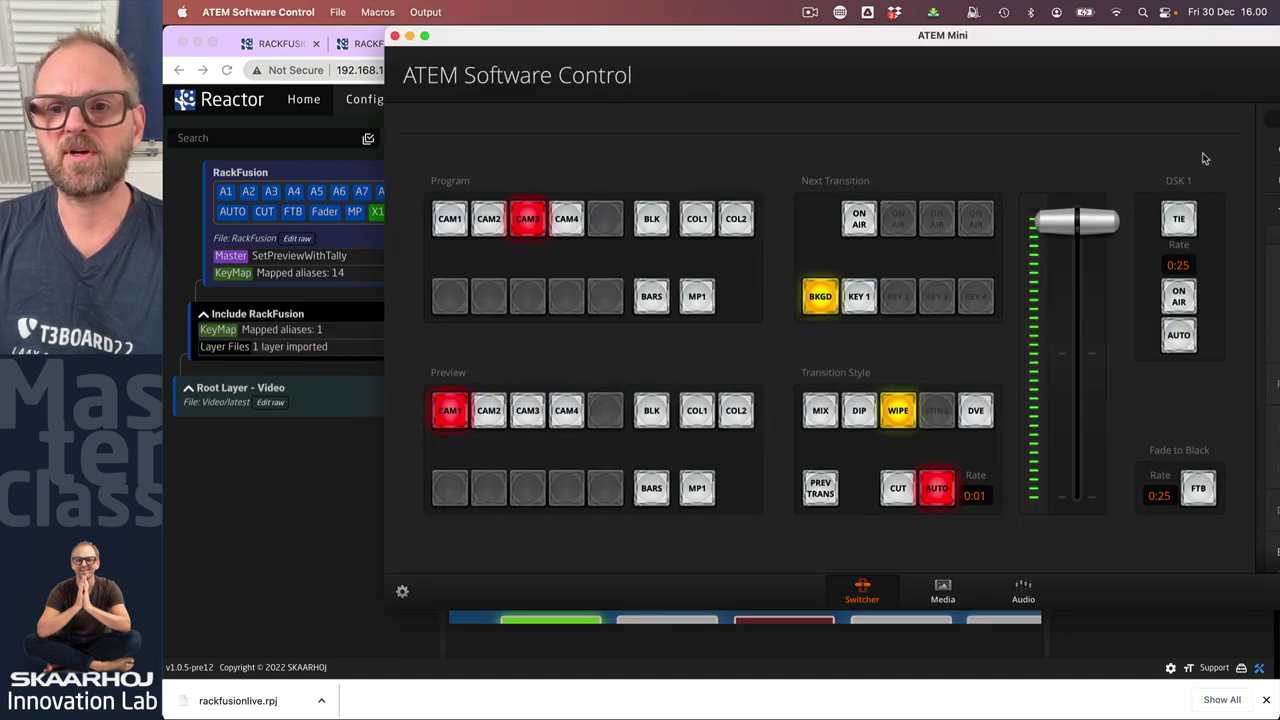
{"action": "left_click", "coordinate": [1181, 298]}
{"action": "left_click_drag", "start_coordinate": [1018, 47], "coordinate": [840, 460]}
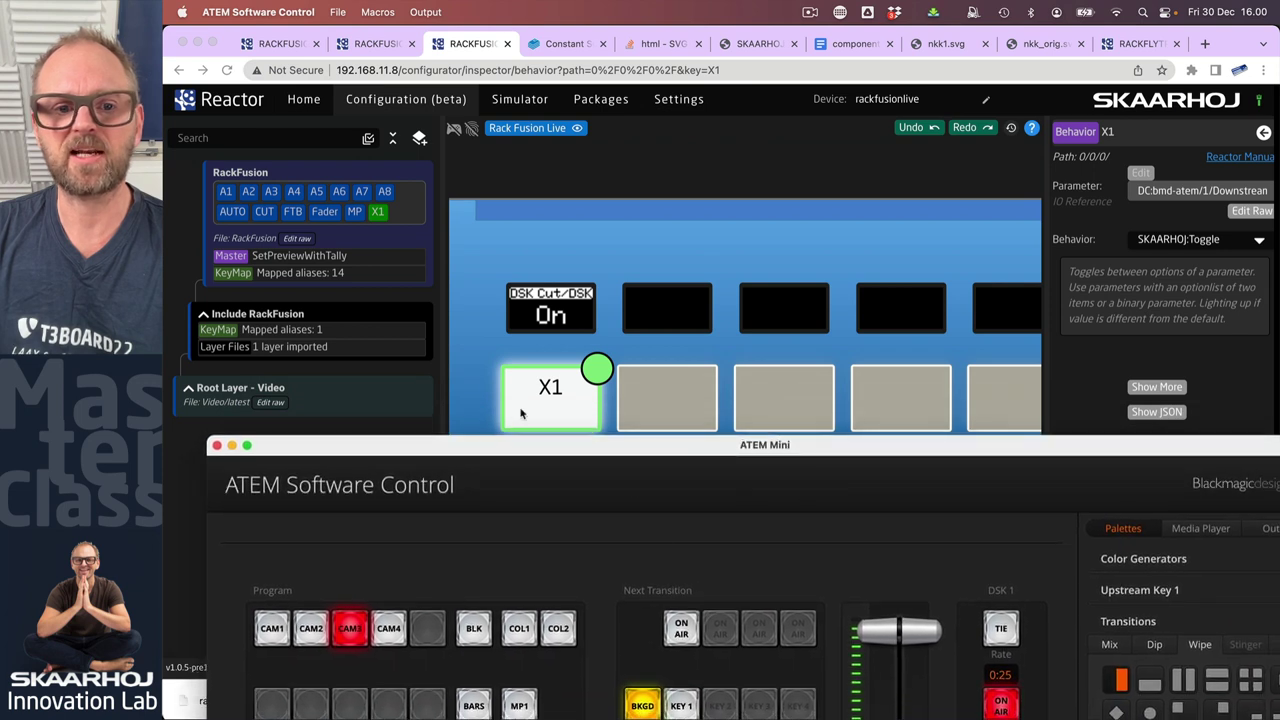
{"action": "left_click", "coordinate": [994, 705]}
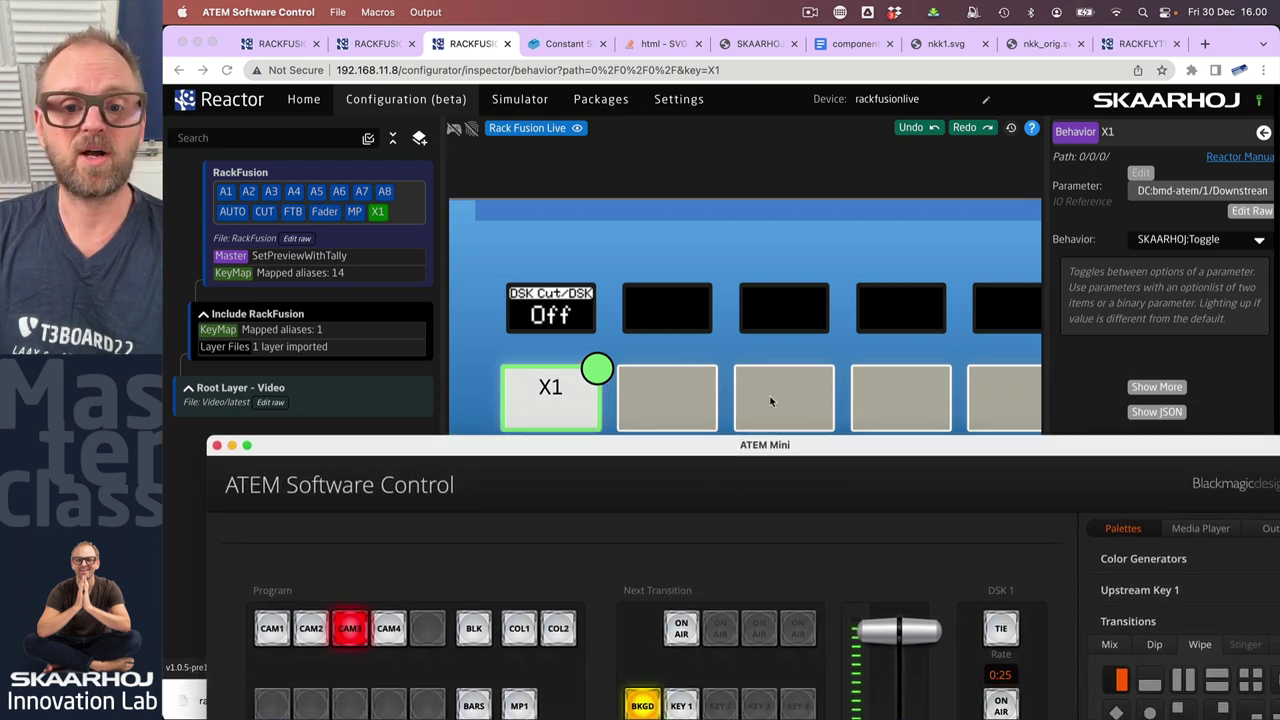
{"action": "left_click_drag", "start_coordinate": [838, 469], "coordinate": [1071, 92]}
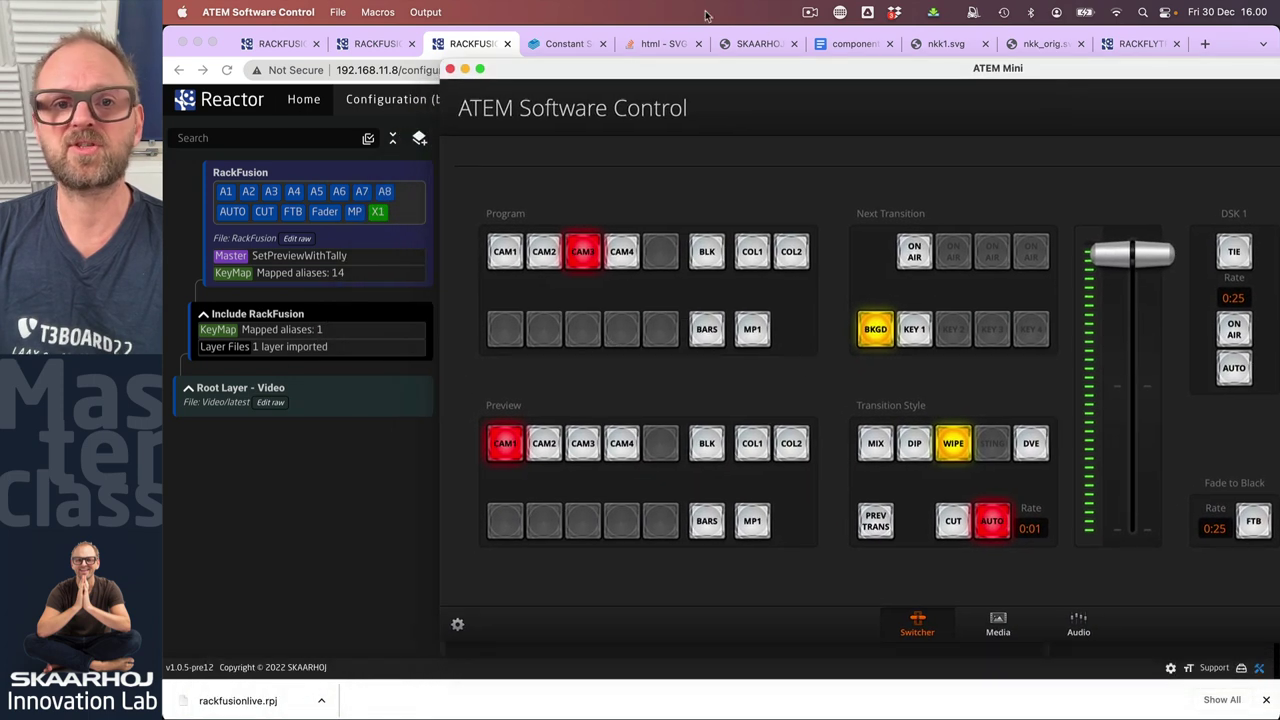
{"action": "left_click", "coordinate": [1240, 37]}
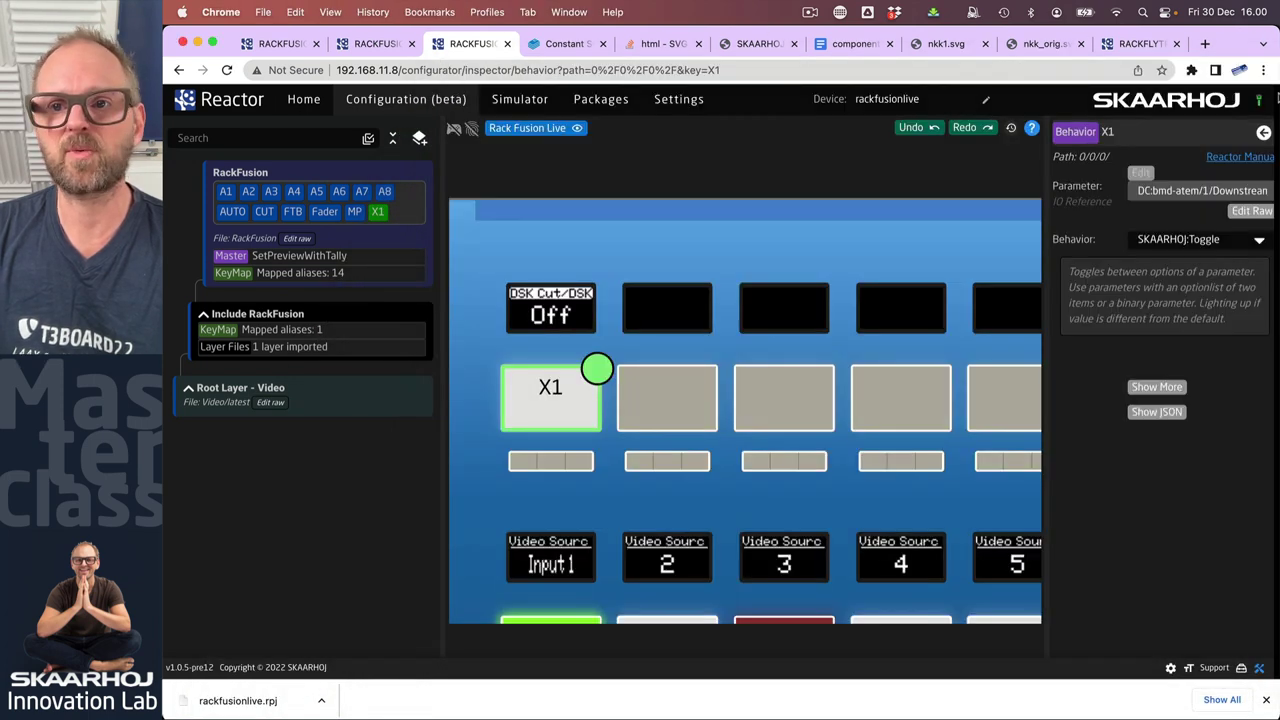
Step: Narrow the browser to reveal the ATEM's DSK 1 controls, and test the DSK cut button in simulation mode
{"action": "left_click_drag", "start_coordinate": [1276, 32], "coordinate": [1074, 34]}
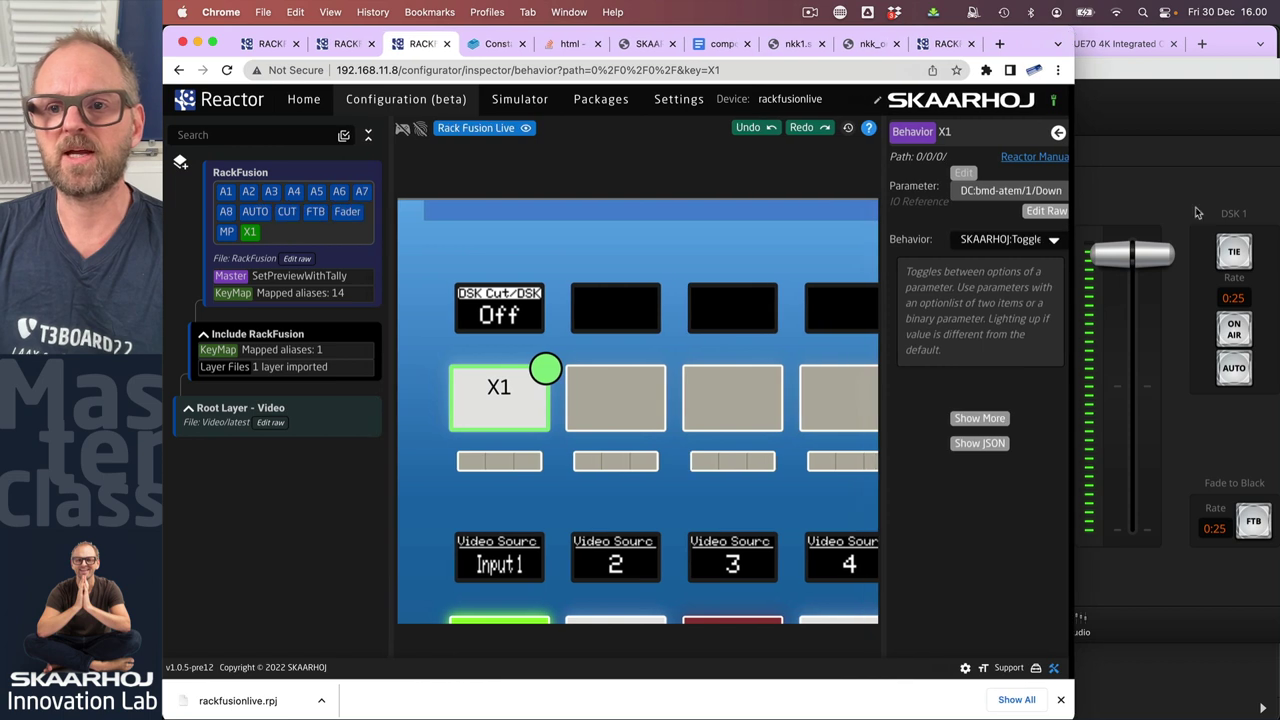
{"action": "left_click", "coordinate": [403, 133]}
{"action": "left_click", "coordinate": [503, 413]}
{"action": "left_click", "coordinate": [503, 413]}
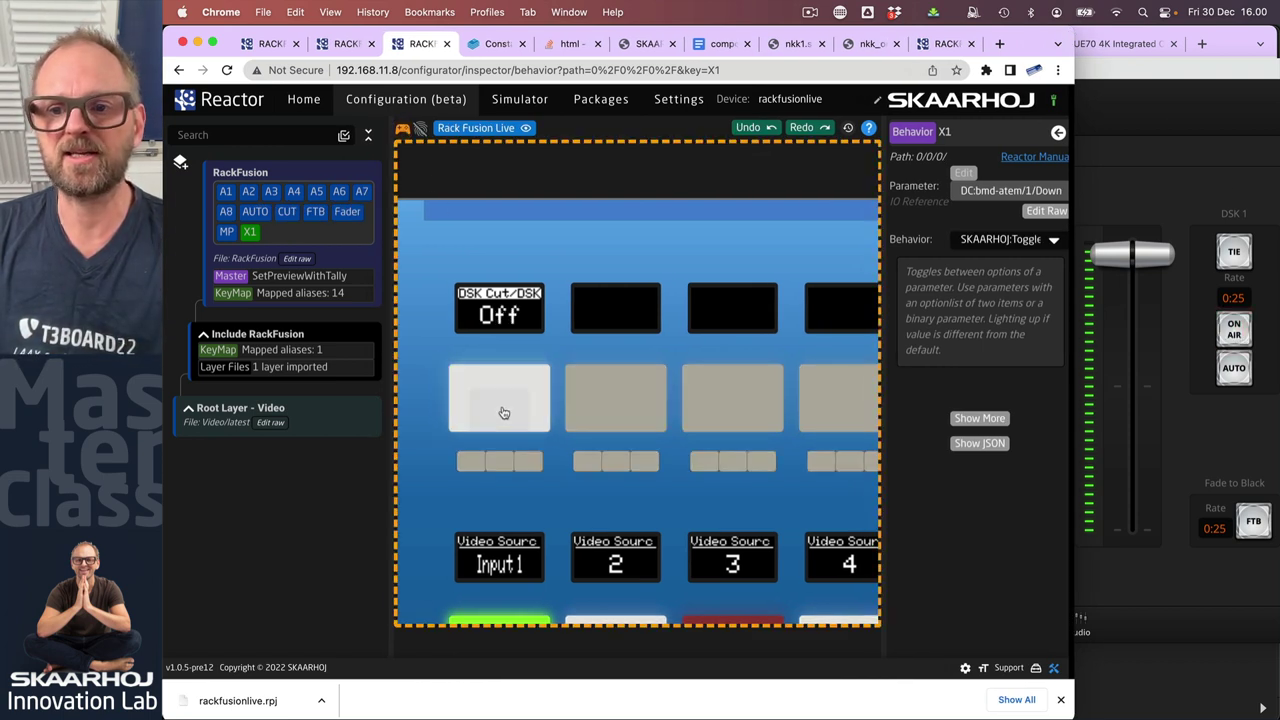
{"action": "left_click", "coordinate": [504, 413]}
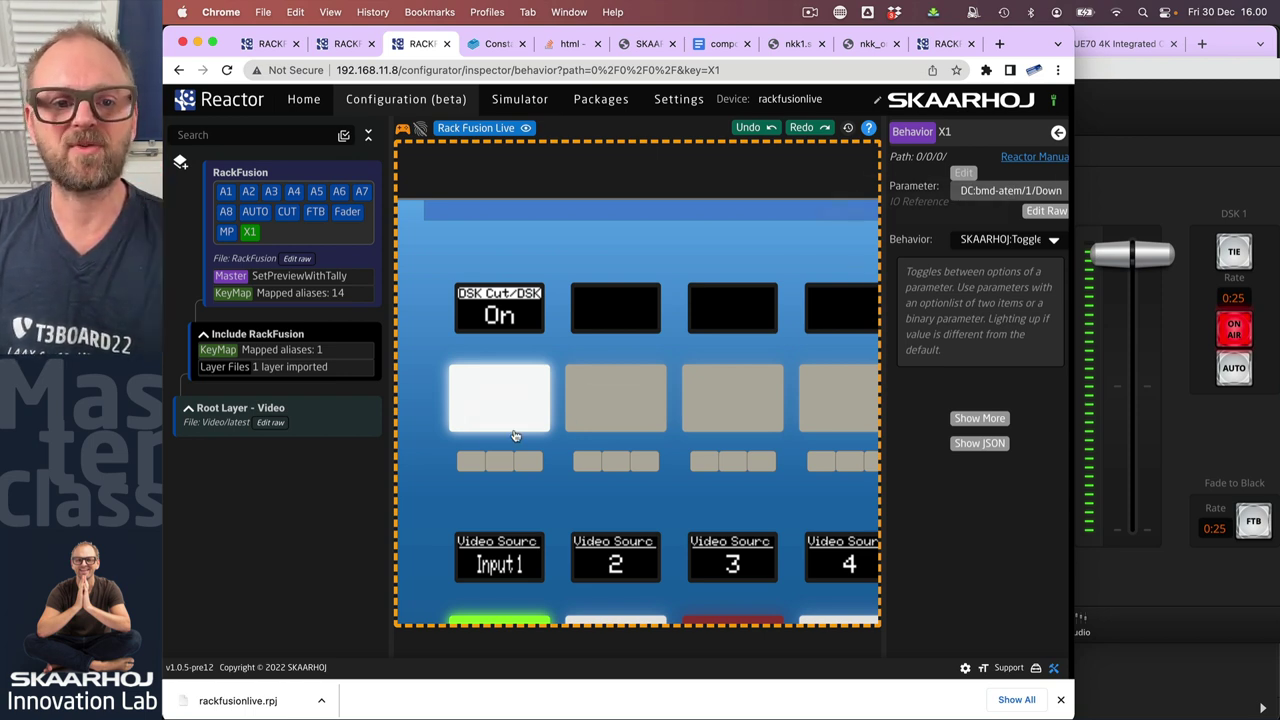
{"action": "left_click", "coordinate": [402, 128]}
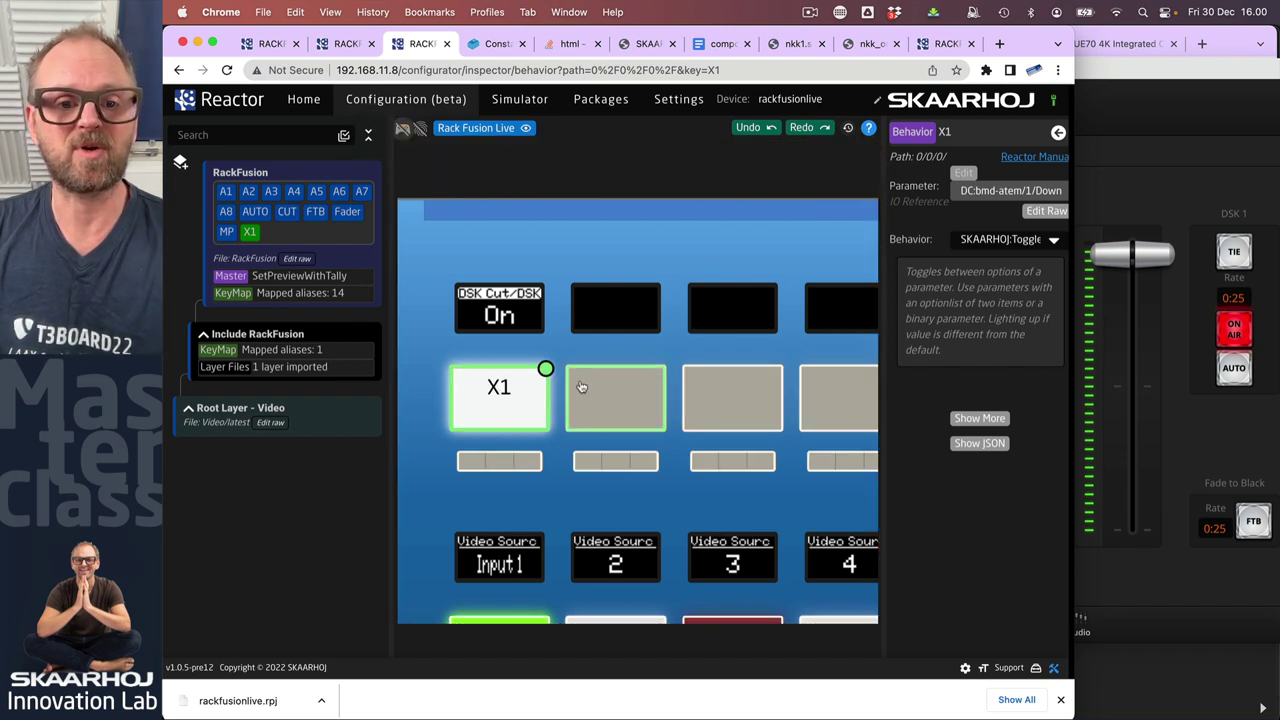
Step: Create a new behavior for the second upper-row button, and widen the browser window and the behavior inspector
{"action": "left_click", "coordinate": [607, 409]}
{"action": "left_click", "coordinate": [1042, 200]}
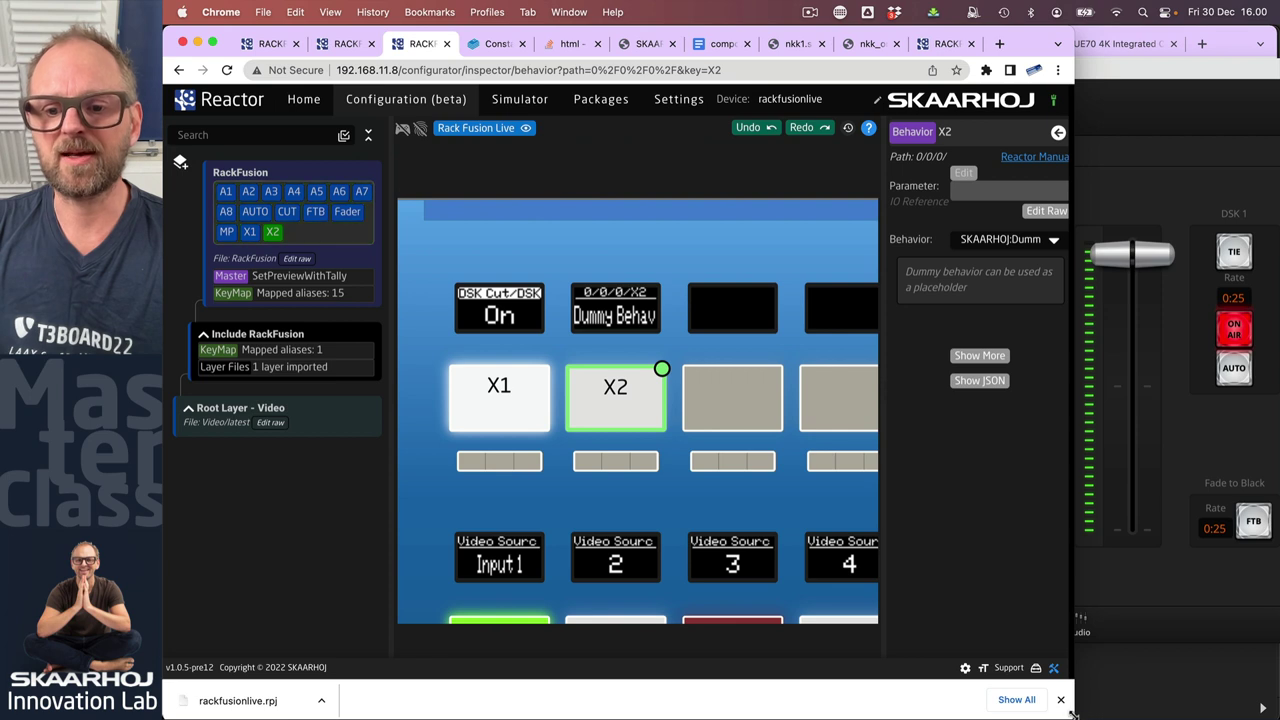
{"action": "left_click_drag", "start_coordinate": [1074, 714], "coordinate": [1279, 714]}
{"action": "left_click_drag", "start_coordinate": [1042, 386], "coordinate": [904, 372]}
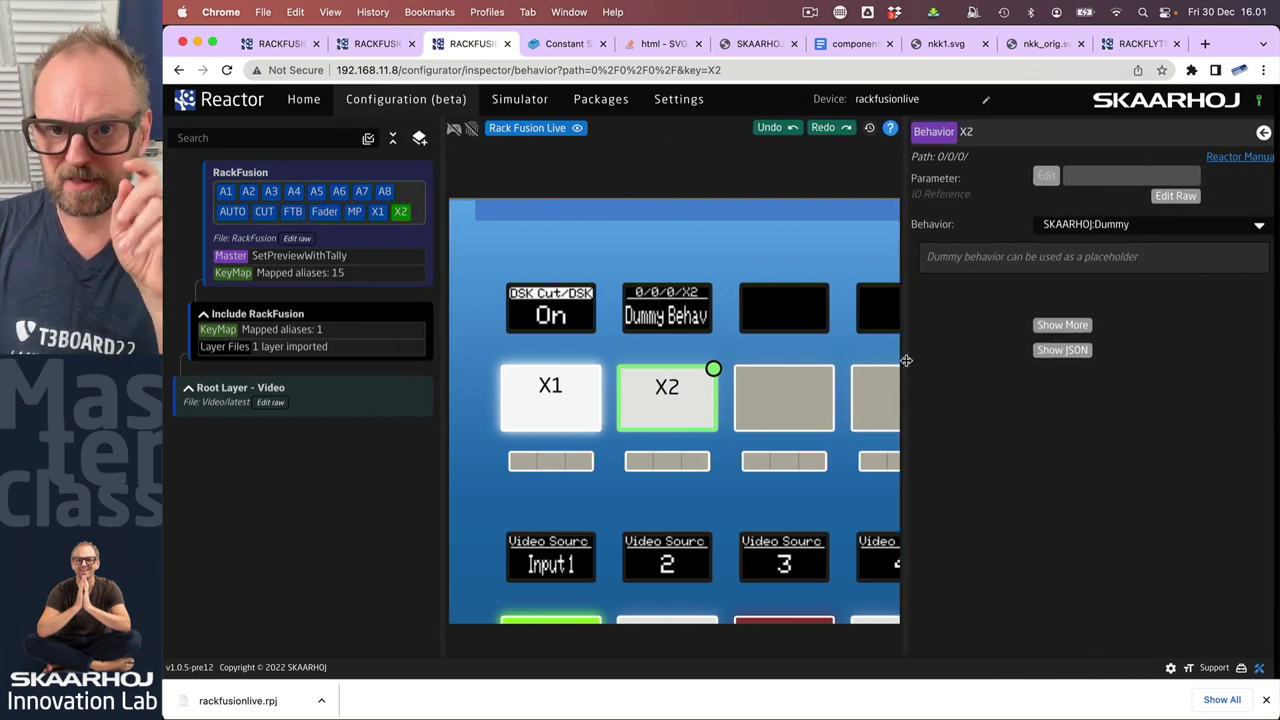
Step: Assign the ATEM Mini parameter Downstream Keyer Auto with DSK 1 to the second upper-row button's behavior
{"action": "left_click", "coordinate": [1046, 176]}
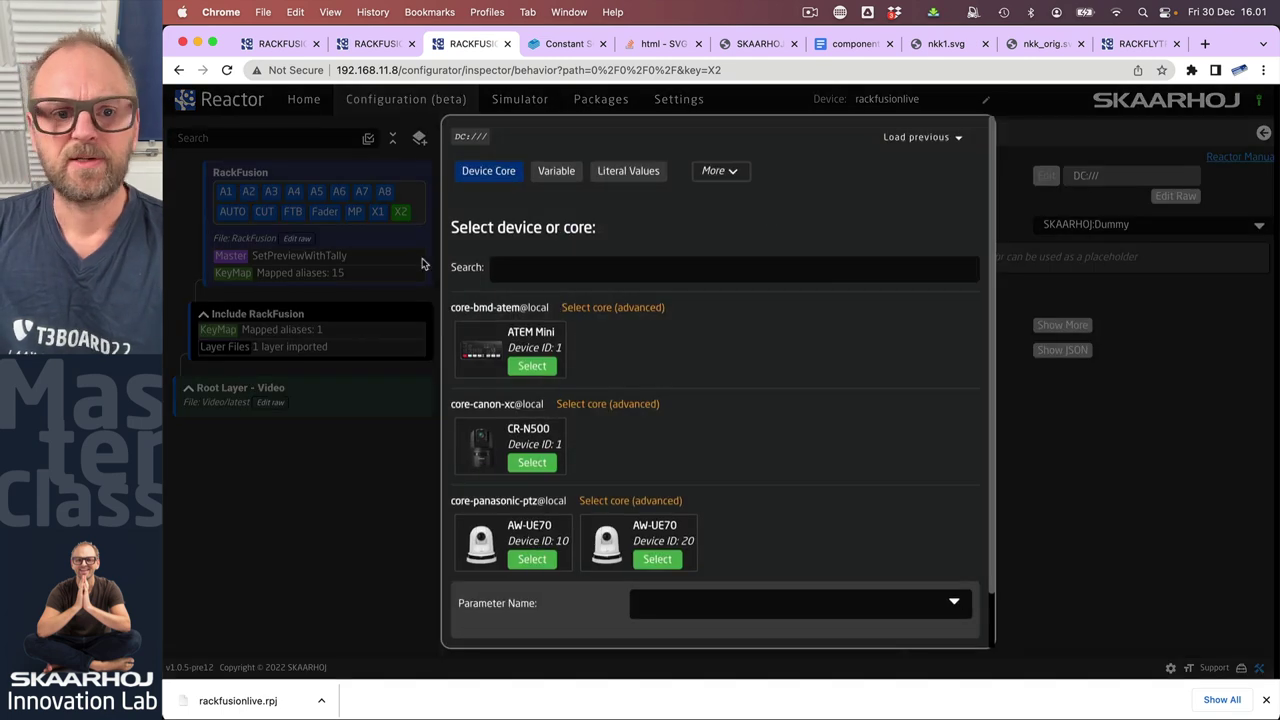
{"action": "left_click", "coordinate": [530, 367]}
{"action": "type", "text": "dsk"}
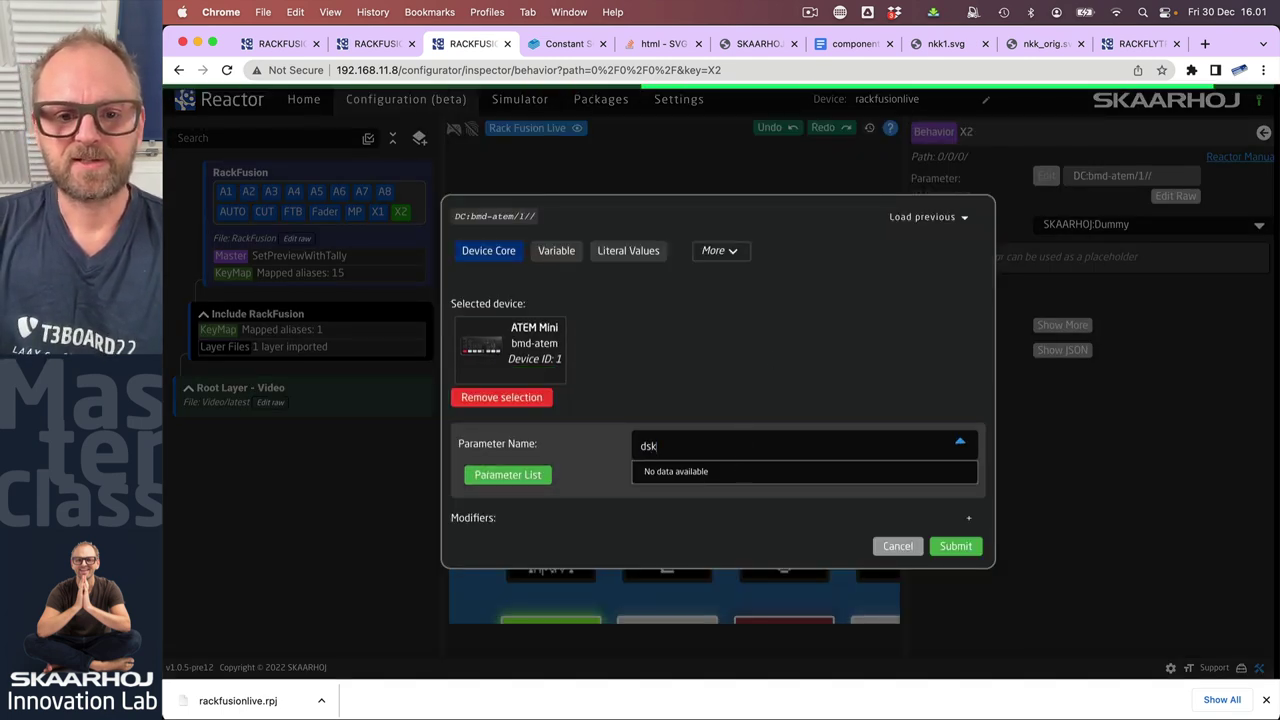
{"action": "left_click", "coordinate": [752, 516]}
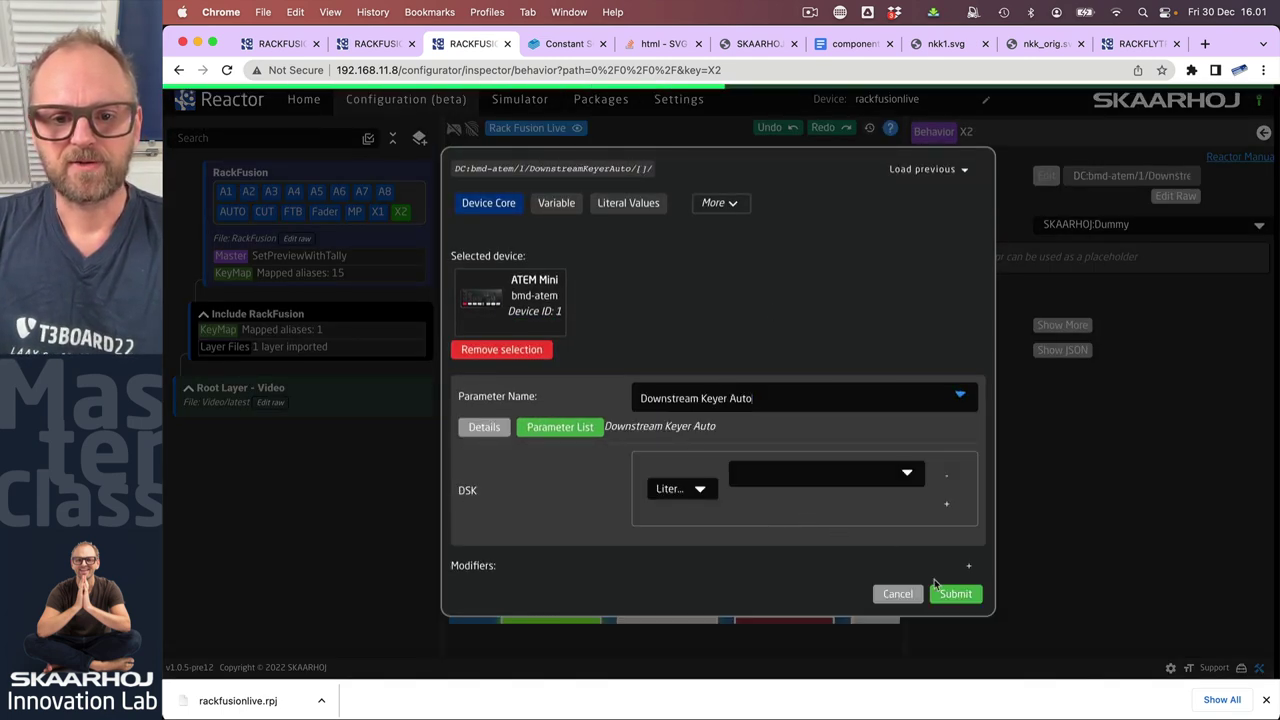
{"action": "left_click", "coordinate": [910, 473]}
{"action": "left_click", "coordinate": [789, 503]}
{"action": "left_click", "coordinate": [954, 598]}
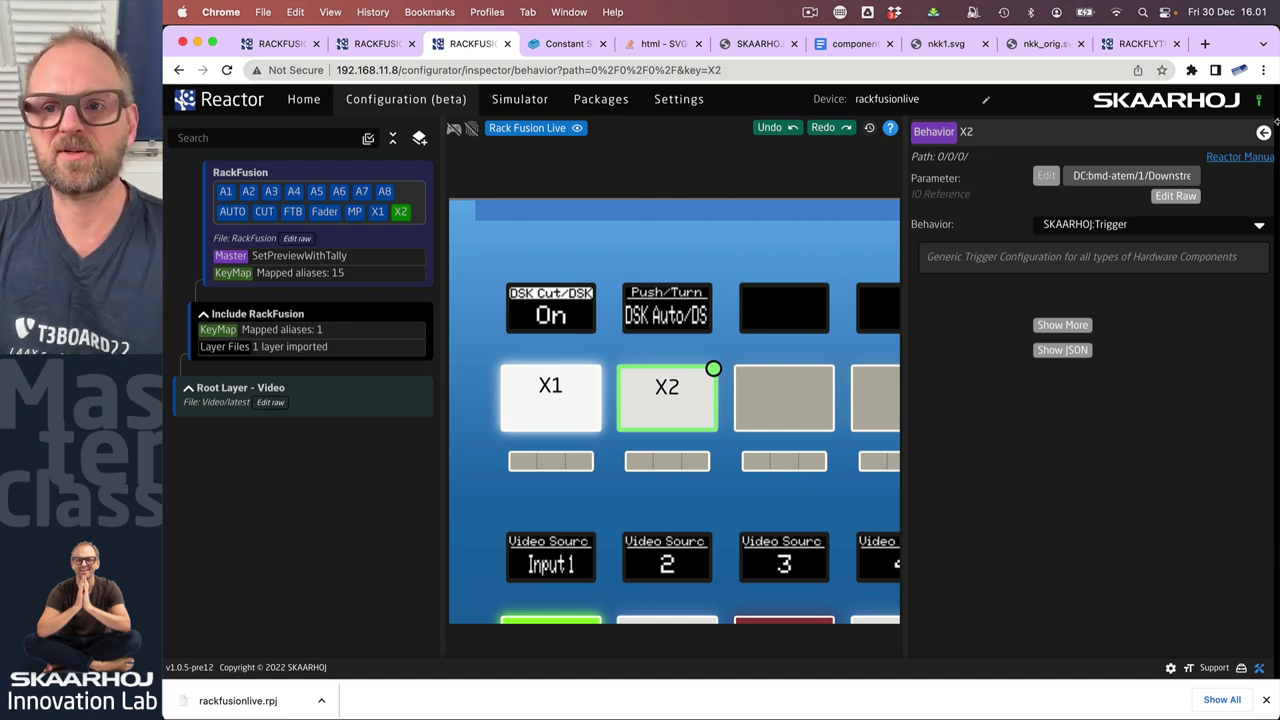
Step: Test the DSK auto and cut buttons in simulation mode beside the ATEM controls, then restore the full-width browser window
{"action": "left_click_drag", "start_coordinate": [1278, 400], "coordinate": [1035, 400]}
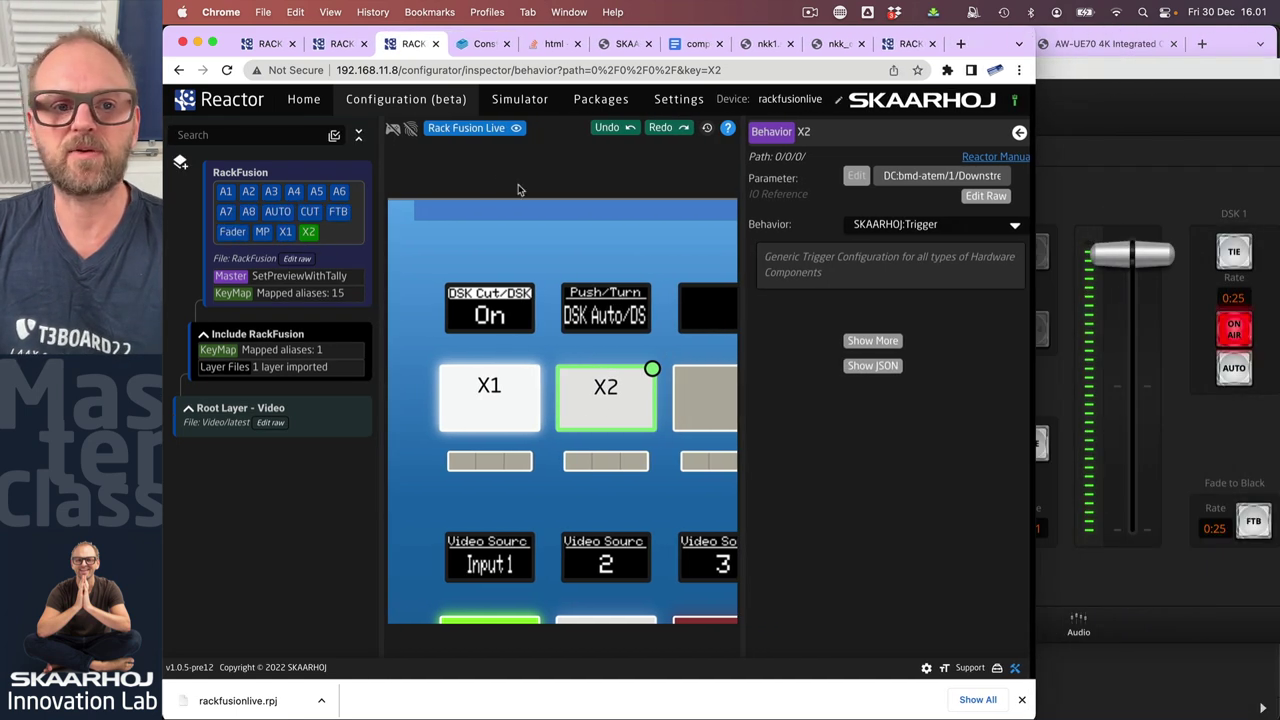
{"action": "left_click", "coordinate": [393, 129]}
{"action": "left_click", "coordinate": [588, 413]}
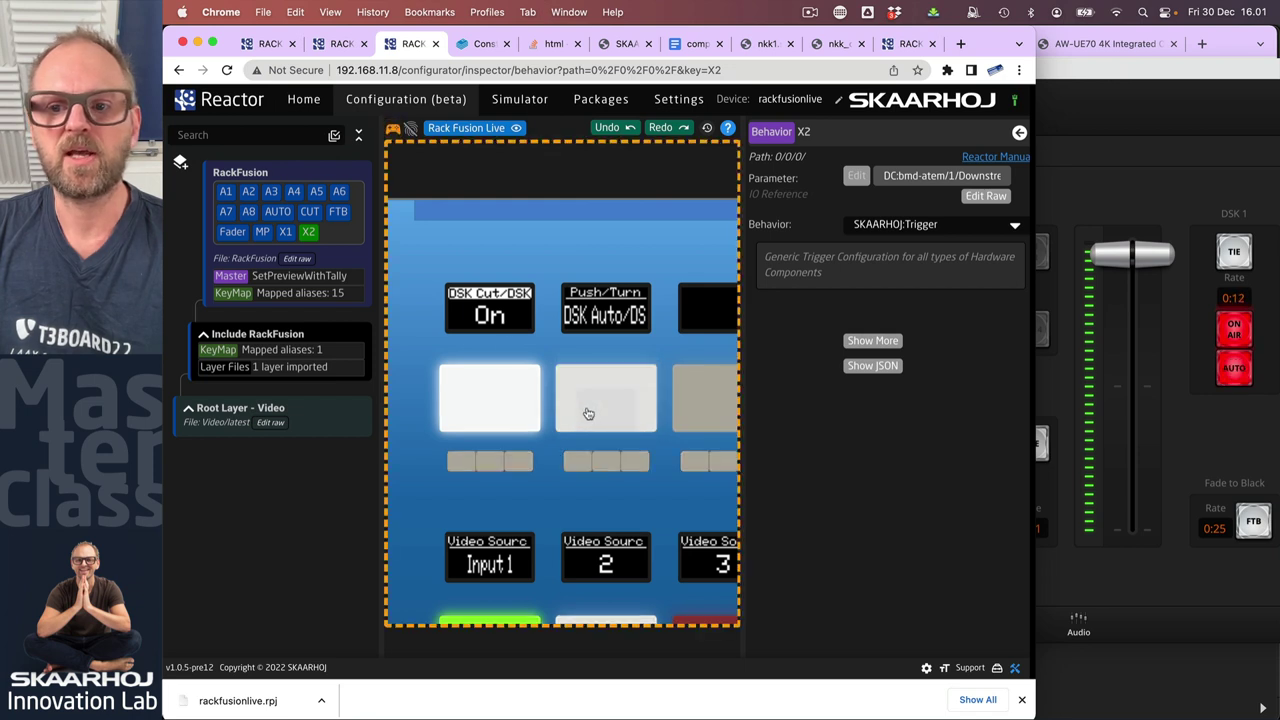
{"action": "left_click", "coordinate": [588, 413]}
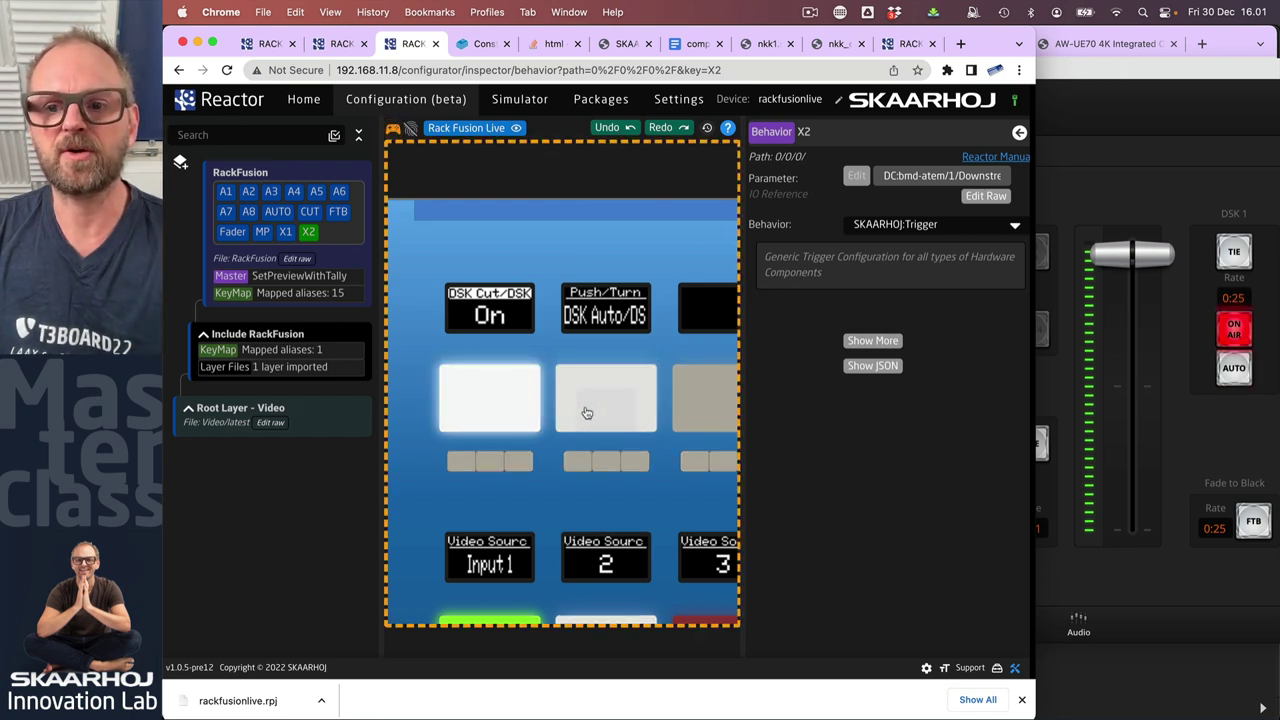
{"action": "left_click", "coordinate": [587, 413]}
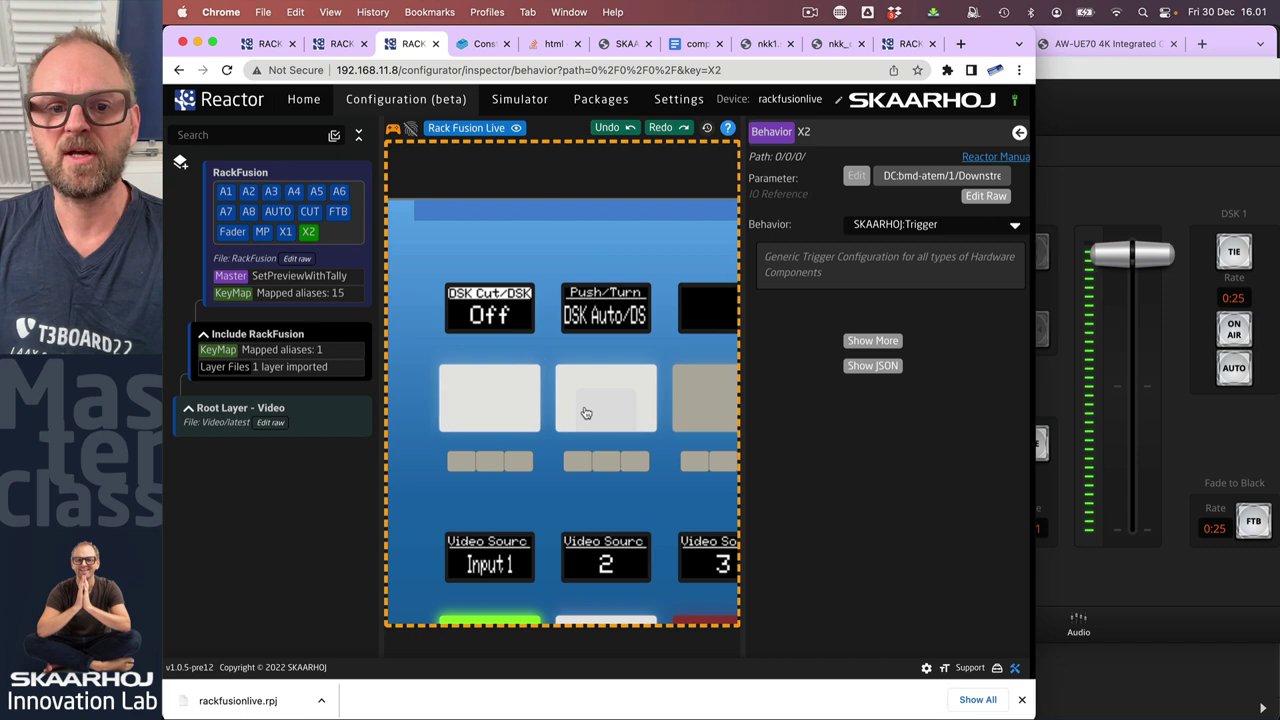
{"action": "left_click", "coordinate": [488, 422]}
{"action": "left_click", "coordinate": [488, 422]}
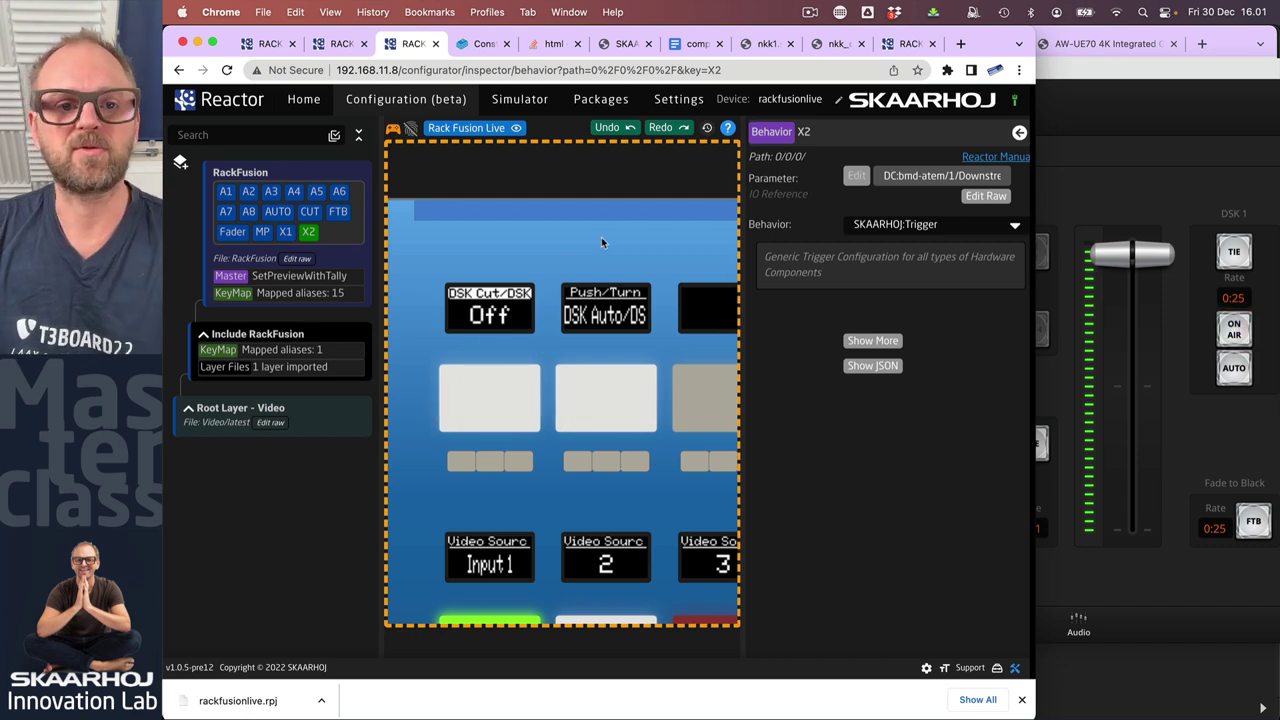
{"action": "left_click_drag", "start_coordinate": [1030, 712], "coordinate": [1279, 714]}
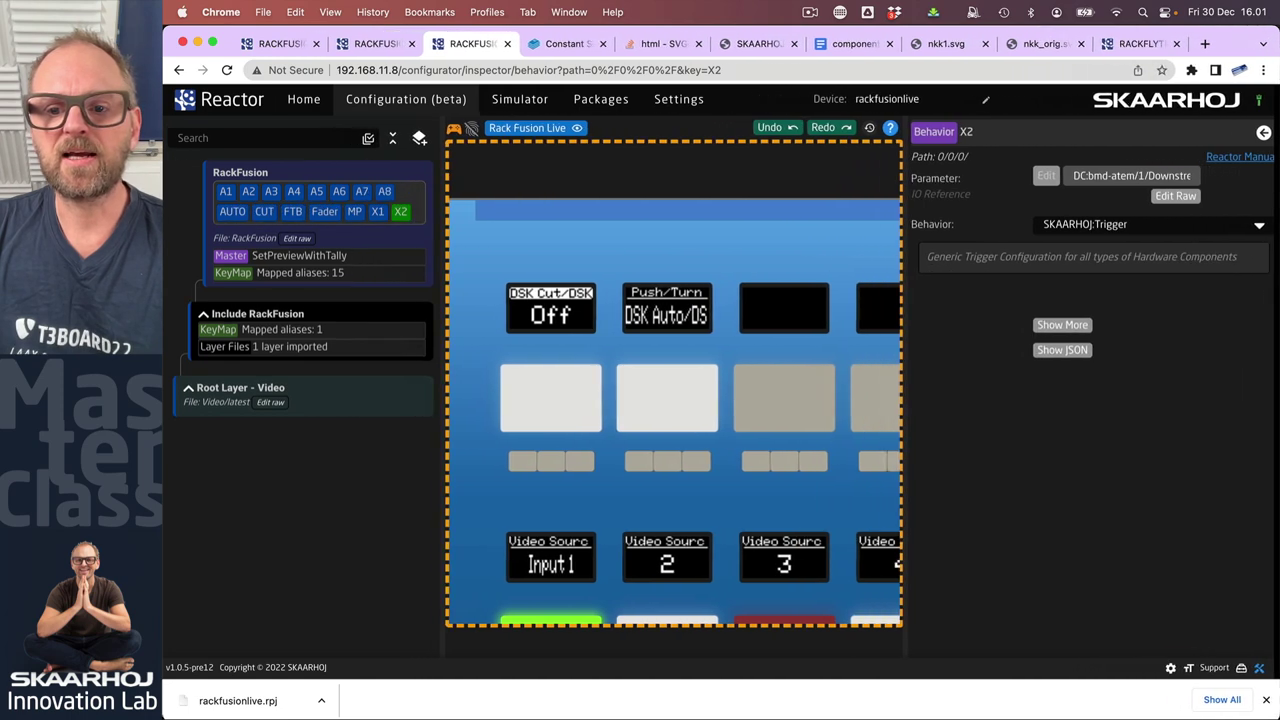
{"action": "scroll", "coordinate": [601, 232], "scroll_direction": "down", "scroll_amount": 5}
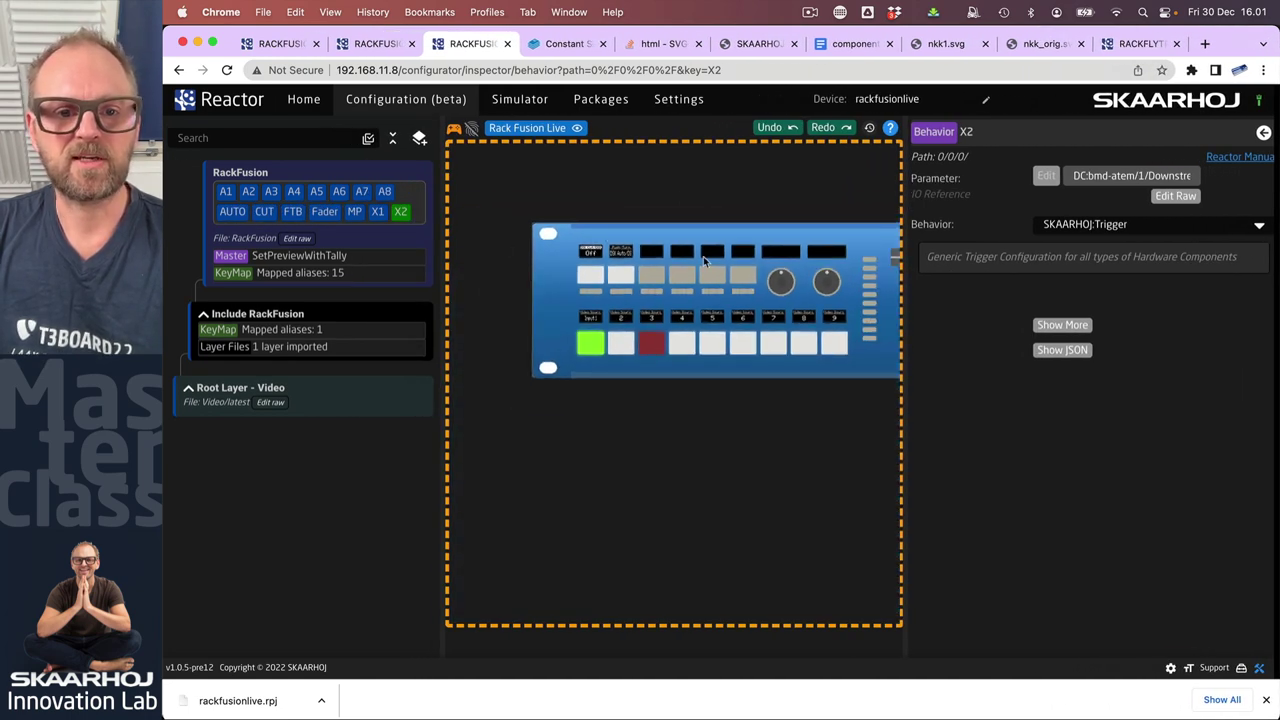
Step: Create a child layer named Menu under the RackFusion layer
{"action": "scroll", "coordinate": [703, 256], "scroll_direction": "up", "scroll_amount": 4}
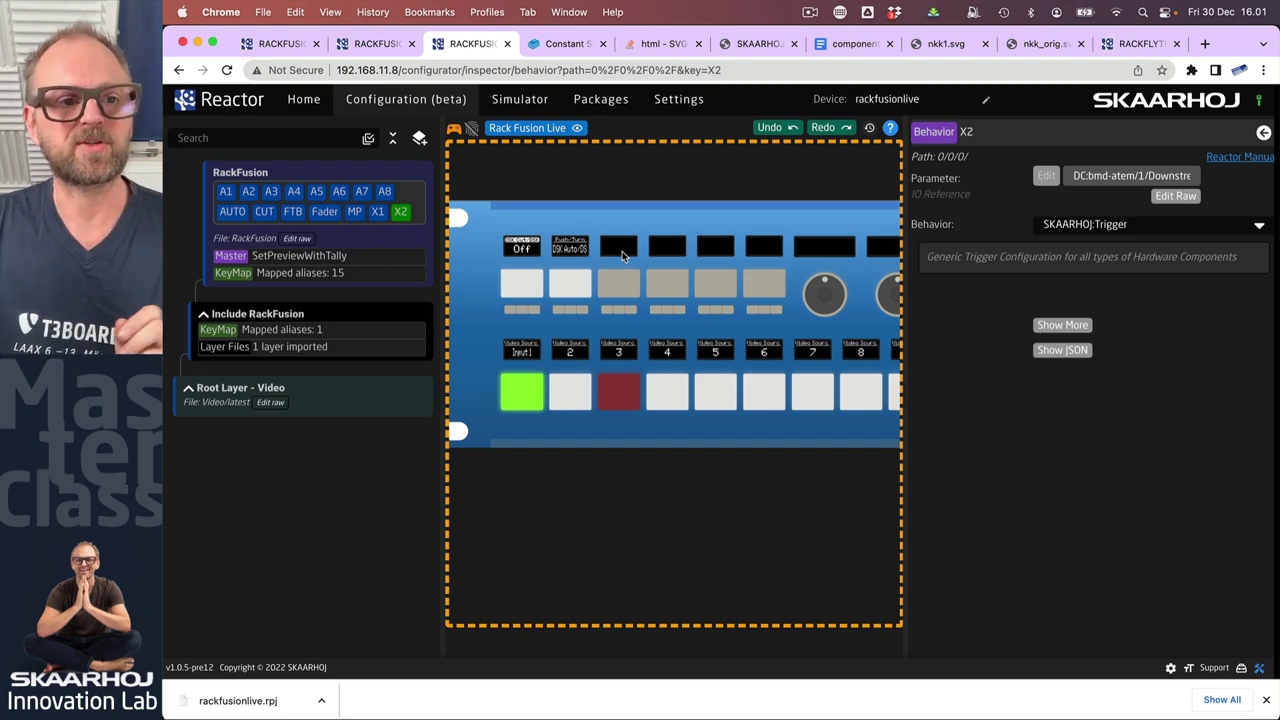
{"action": "right_click", "coordinate": [338, 172]}
{"action": "left_click", "coordinate": [362, 179]}
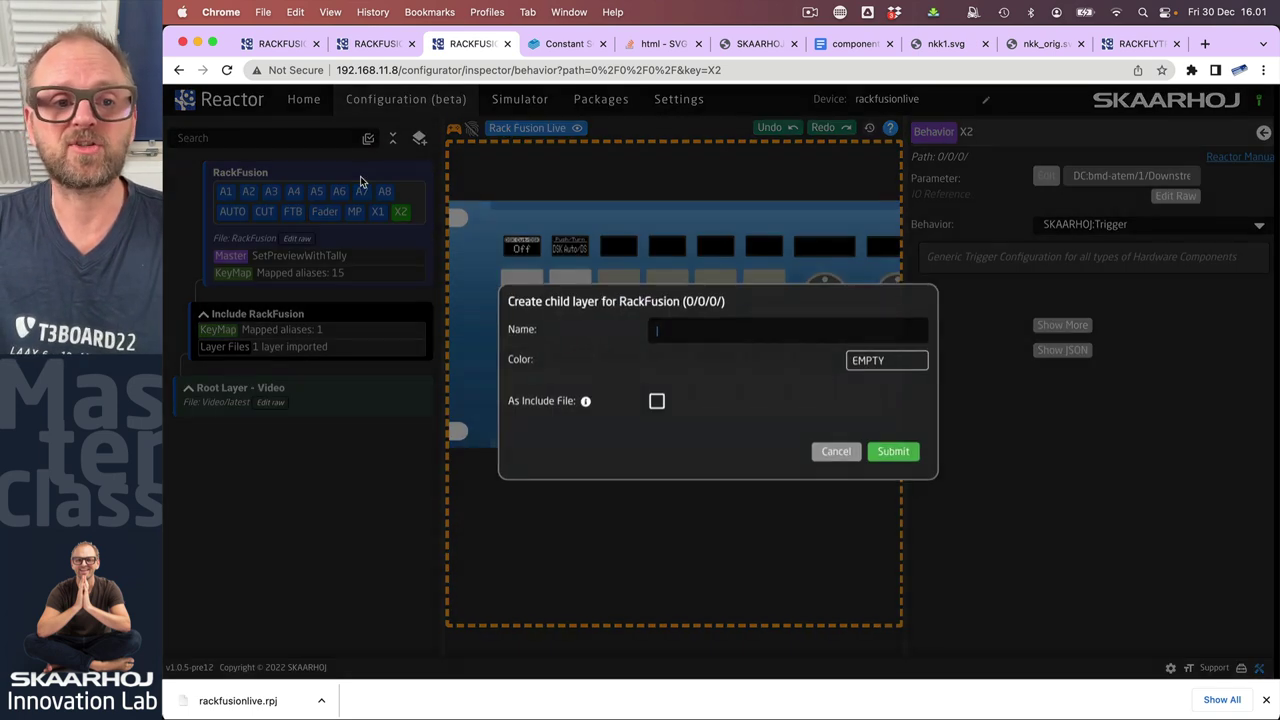
{"action": "left_click", "coordinate": [893, 454]}
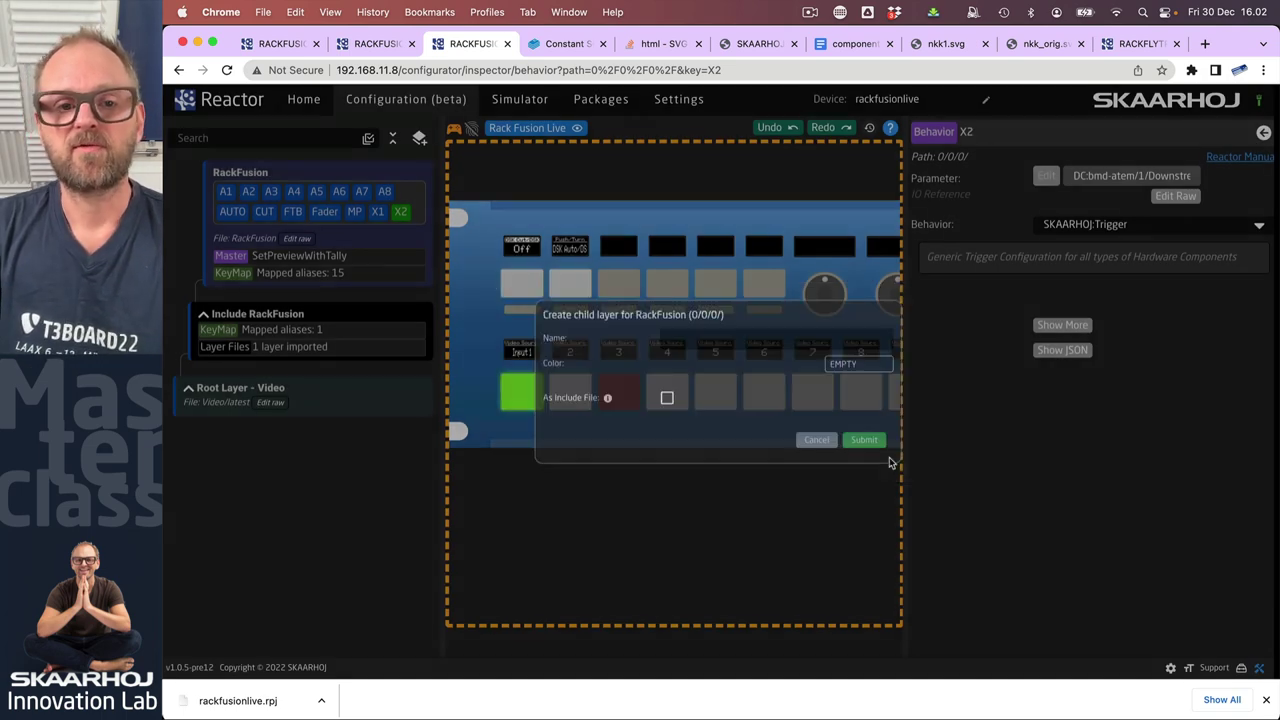
Step: Move the X1 and X2 behaviors together from the RackFusion layer into the Menu layer
{"action": "left_click", "coordinate": [222, 175]}
{"action": "left_click", "coordinate": [377, 251]}
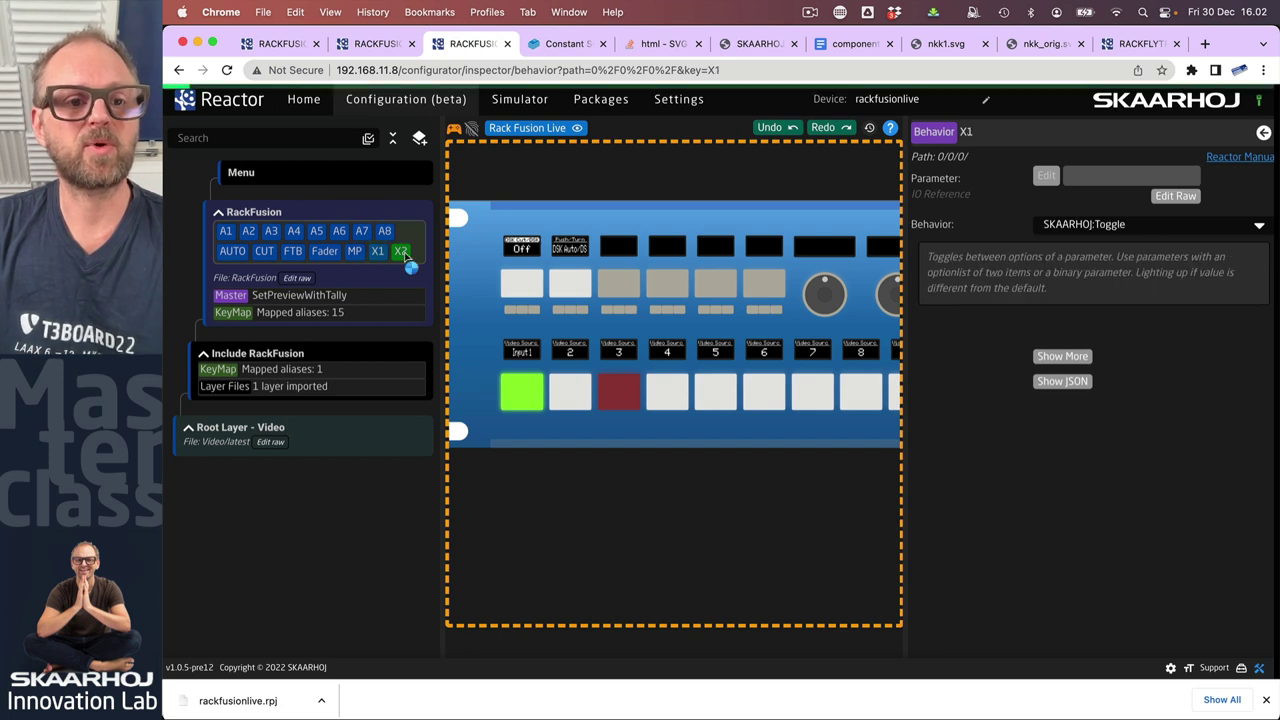
{"action": "left_click", "coordinate": [401, 252]}
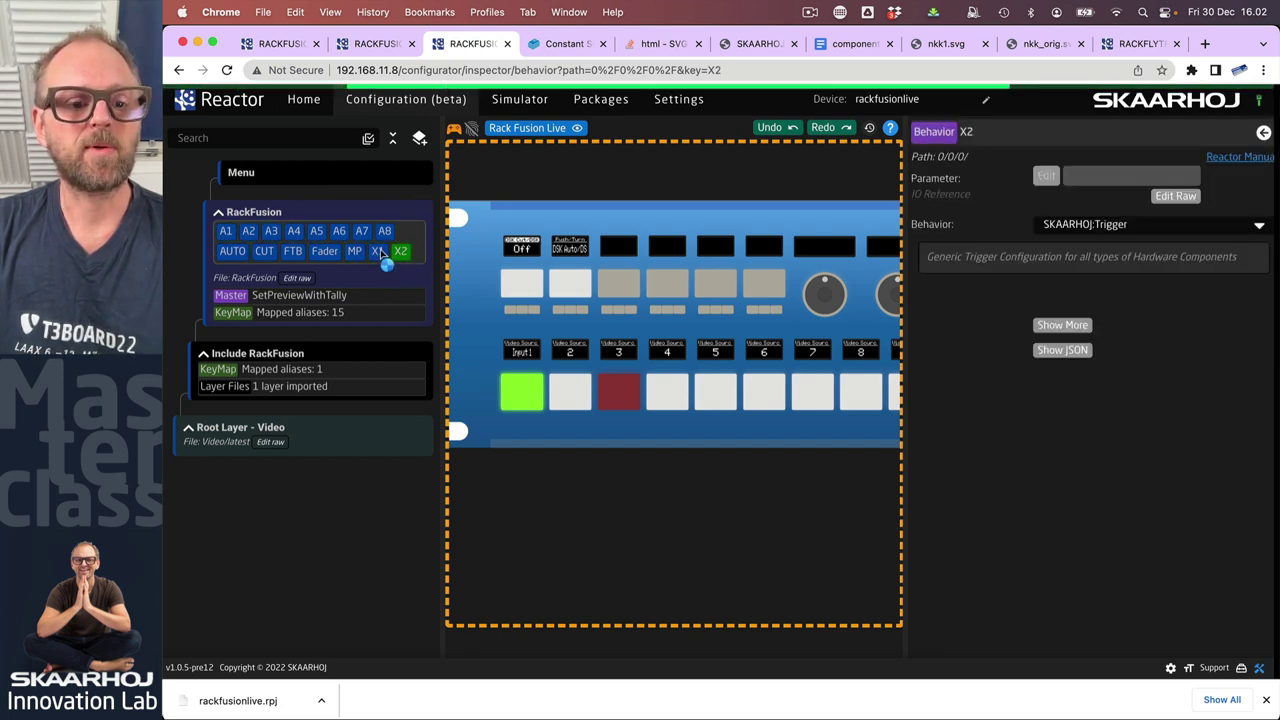
{"action": "left_click", "coordinate": [378, 251], "text": "shift"}
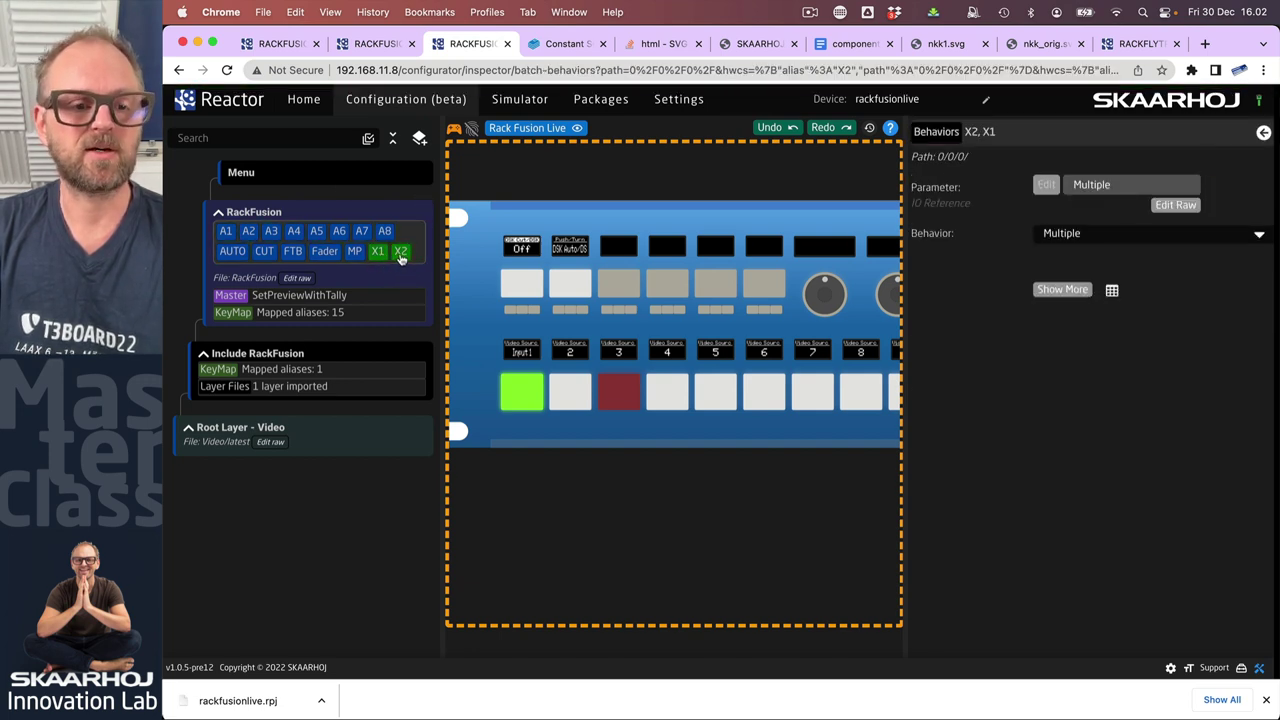
{"action": "right_click", "coordinate": [401, 256]}
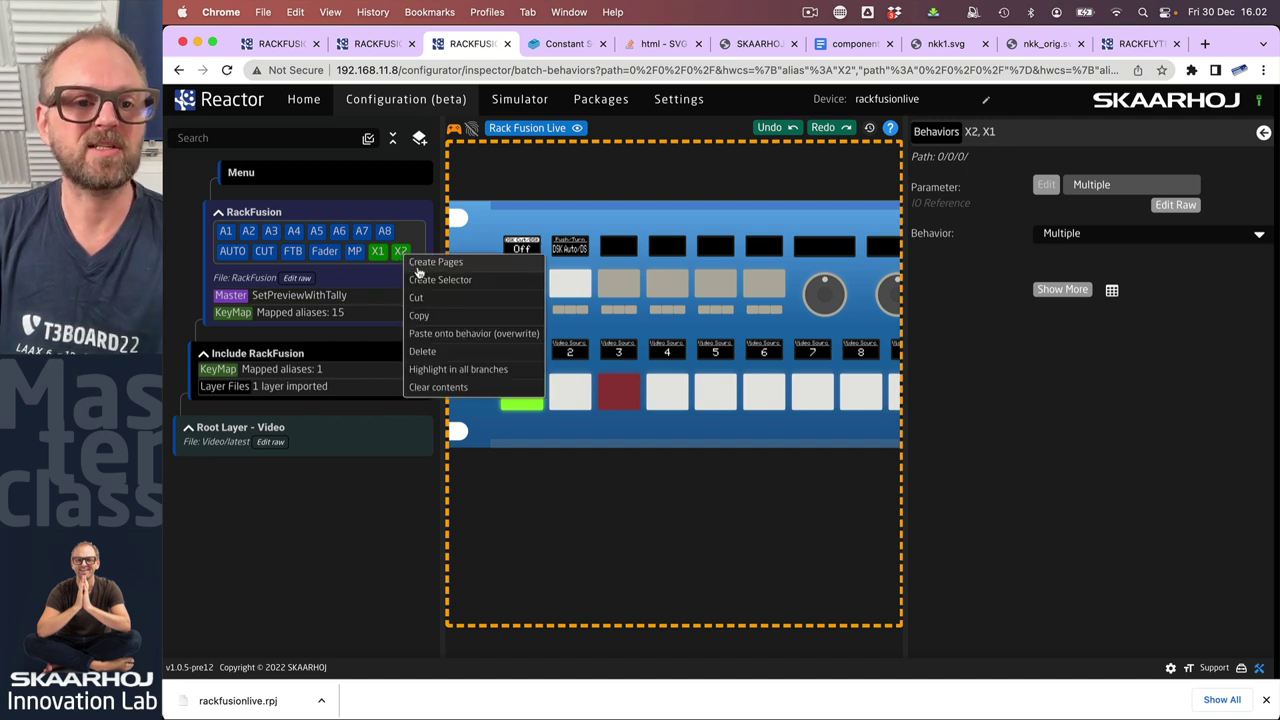
{"action": "left_click", "coordinate": [426, 298]}
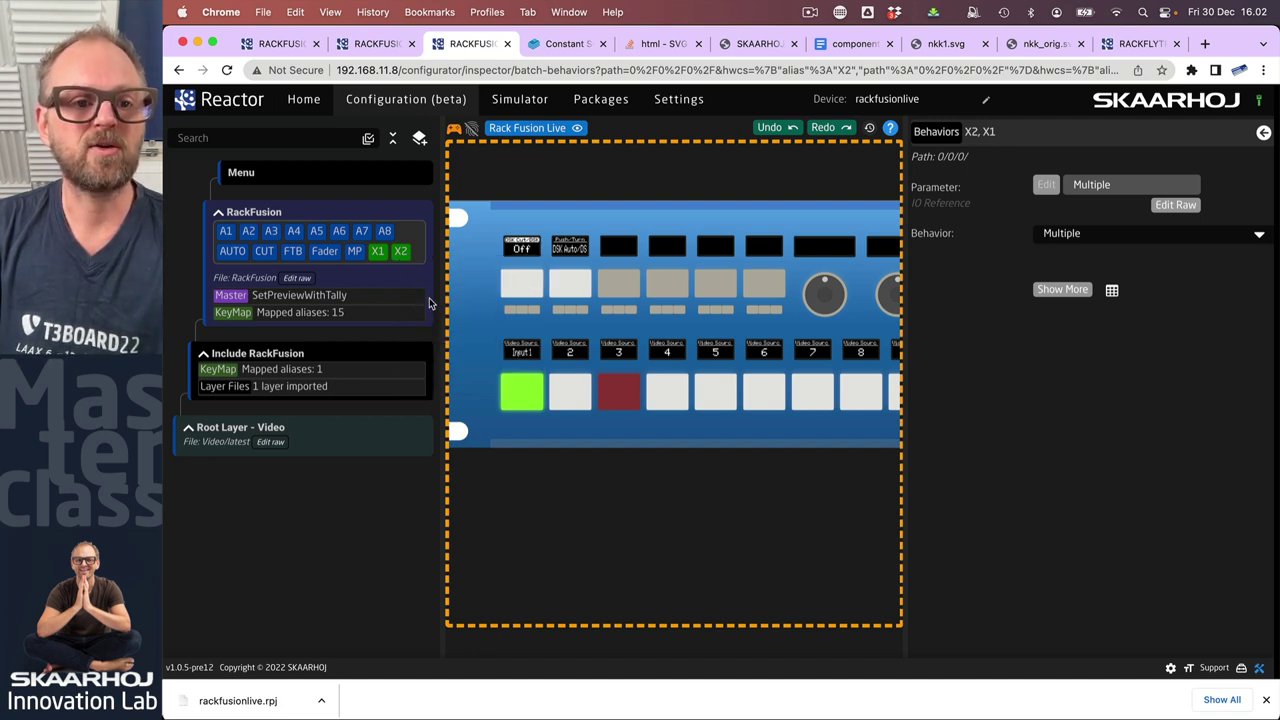
{"action": "right_click", "coordinate": [313, 182]}
{"action": "left_click", "coordinate": [330, 268]}
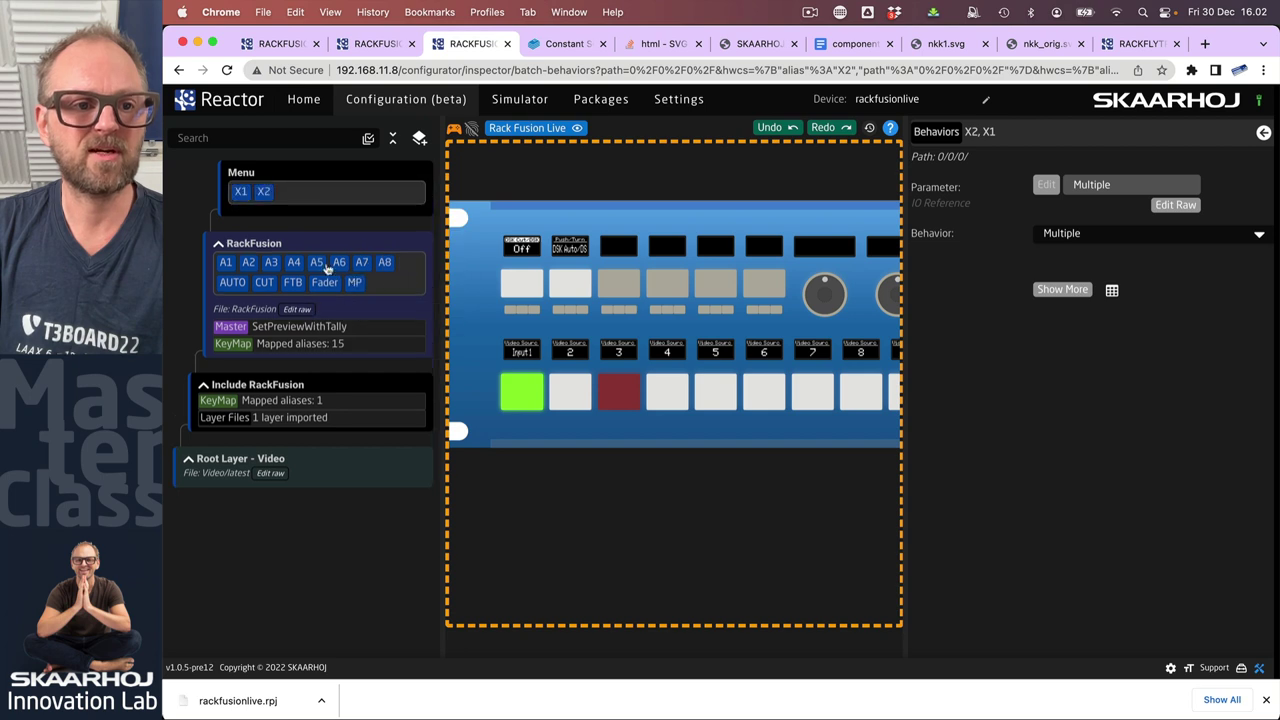
Step: Add a default feedback color to the Menu layer, trying ROSE before settling on DARKBLUE
{"action": "left_click", "coordinate": [280, 174]}
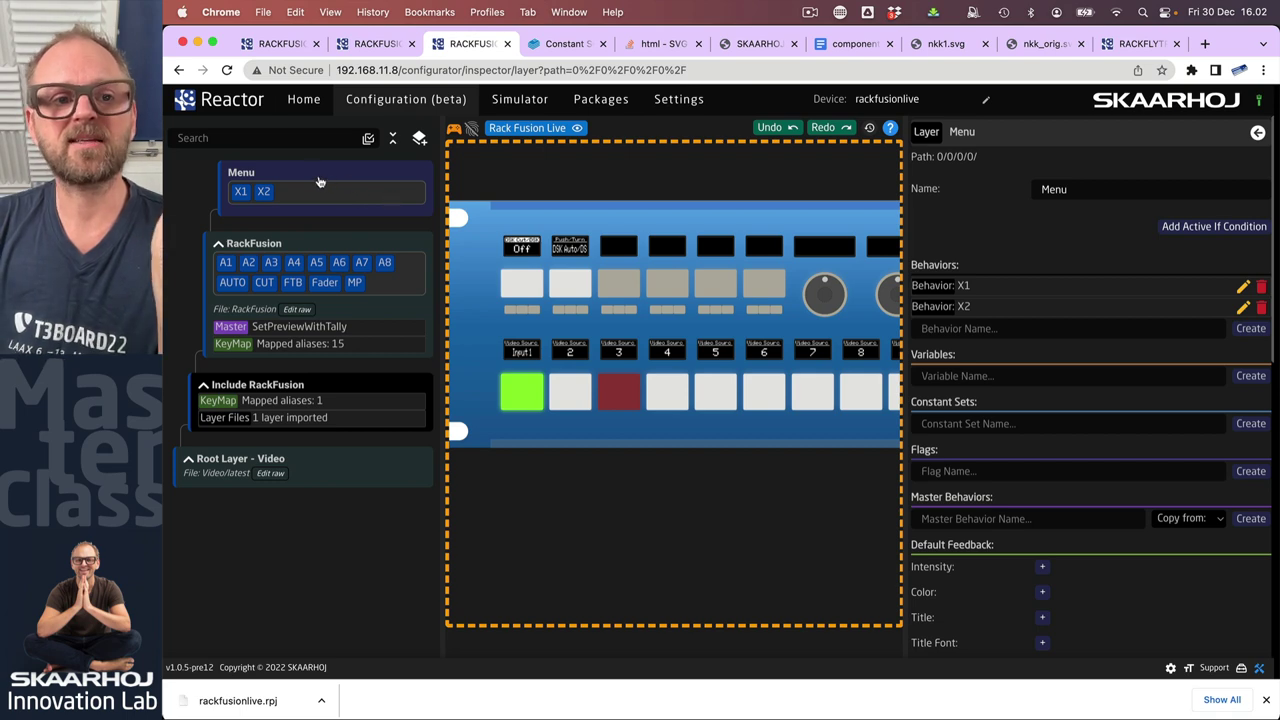
{"action": "left_click", "coordinate": [1043, 597]}
{"action": "left_click", "coordinate": [1073, 597]}
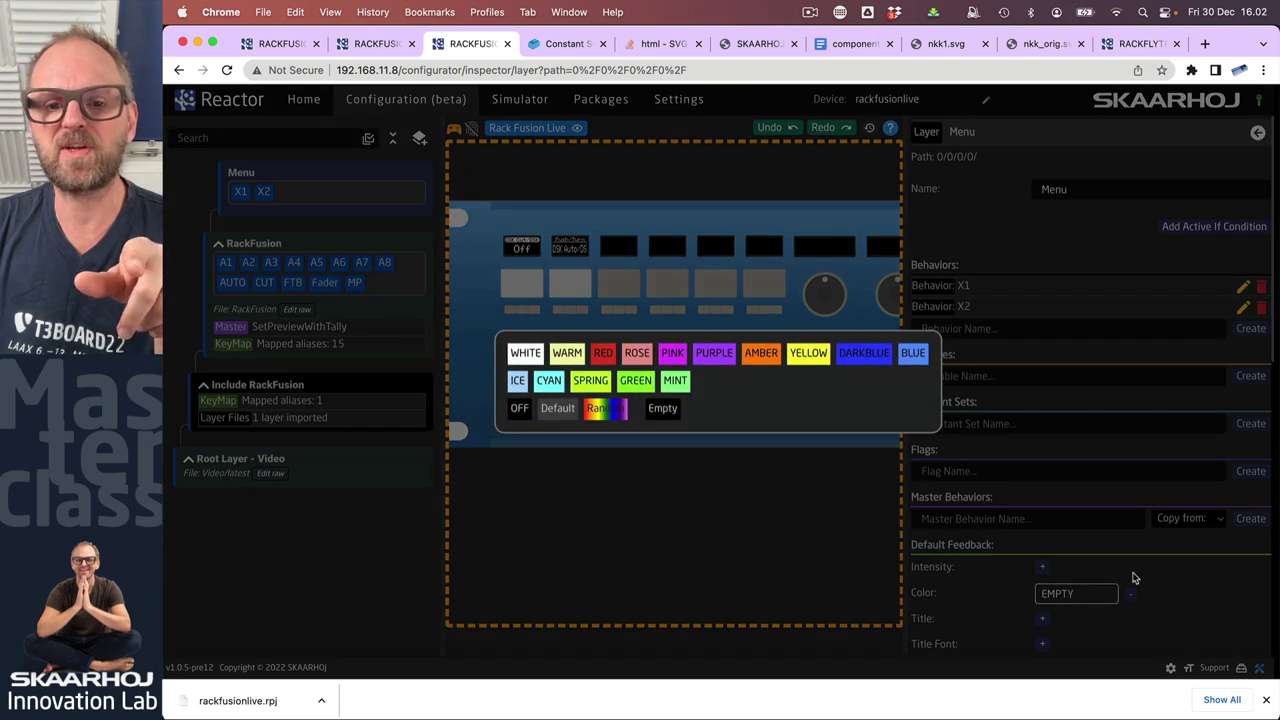
{"action": "left_click", "coordinate": [634, 354]}
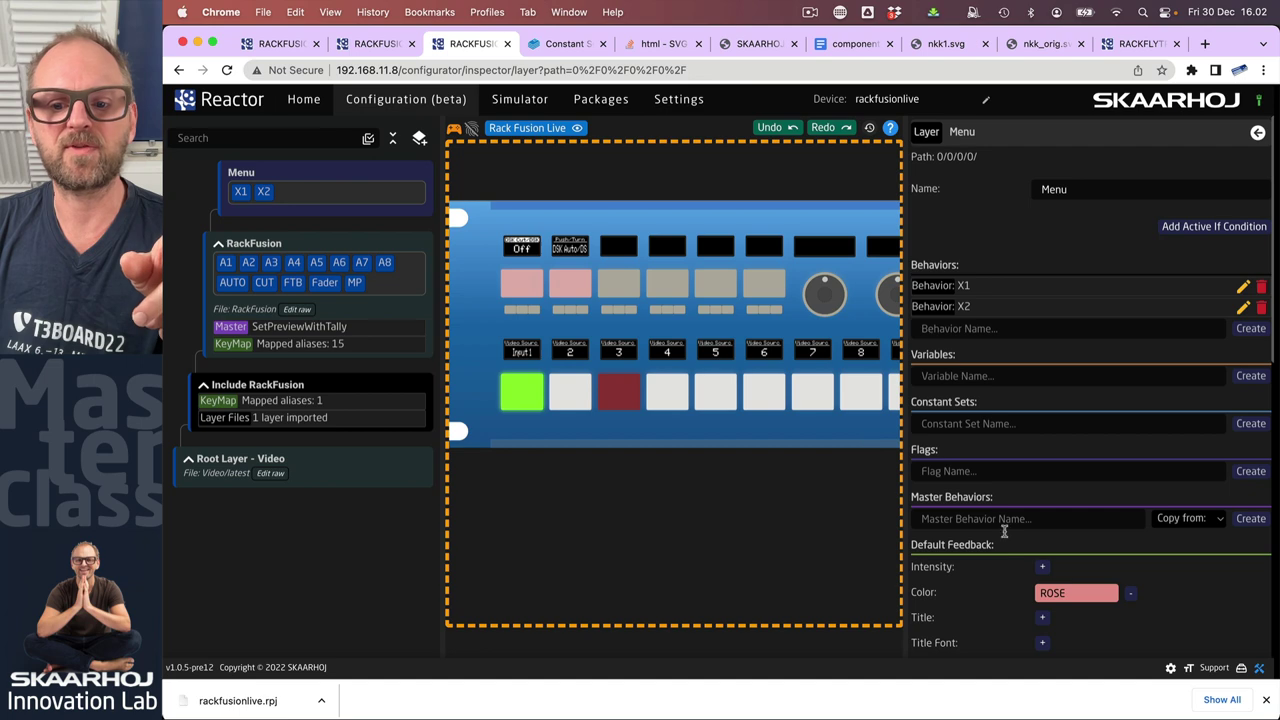
{"action": "left_click", "coordinate": [1070, 593]}
{"action": "left_click", "coordinate": [859, 358]}
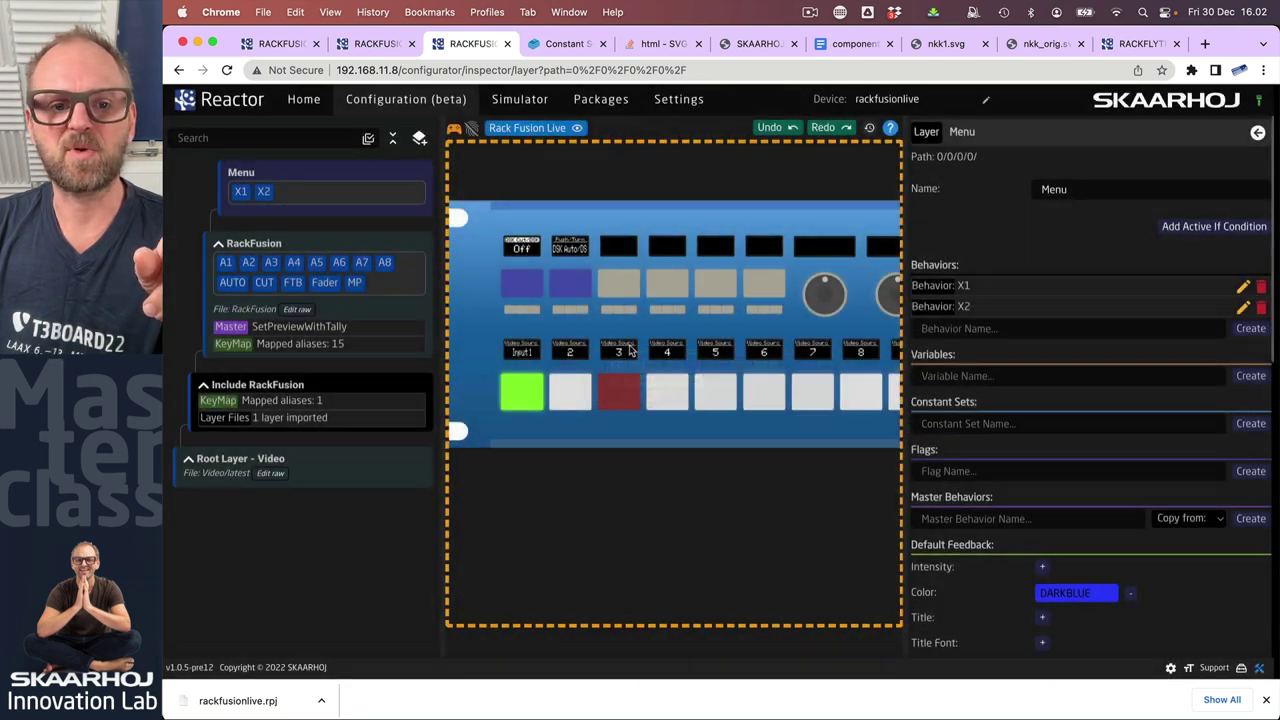
Step: Test the first upper-row button, look over the Menu layer's default feedback options, and turn off simulation mode
{"action": "left_click", "coordinate": [528, 290]}
{"action": "left_click", "coordinate": [523, 292]}
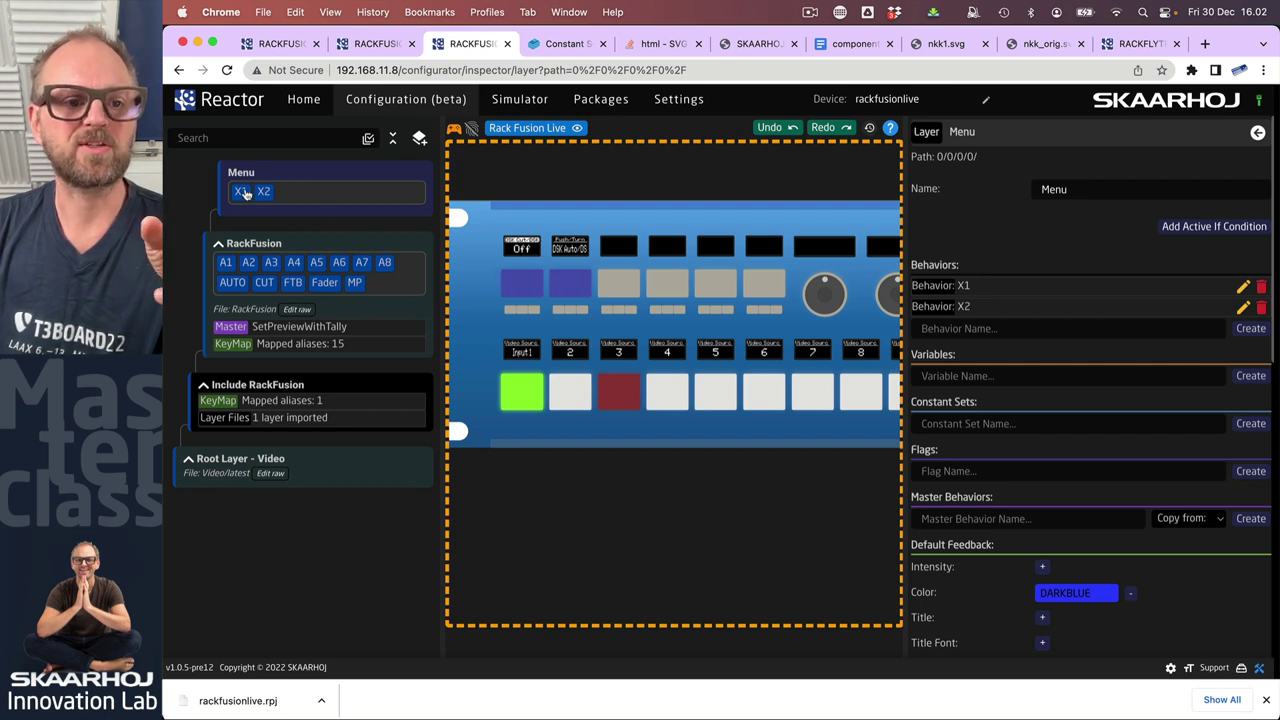
{"action": "scroll", "coordinate": [980, 545], "scroll_direction": "down", "scroll_amount": 3}
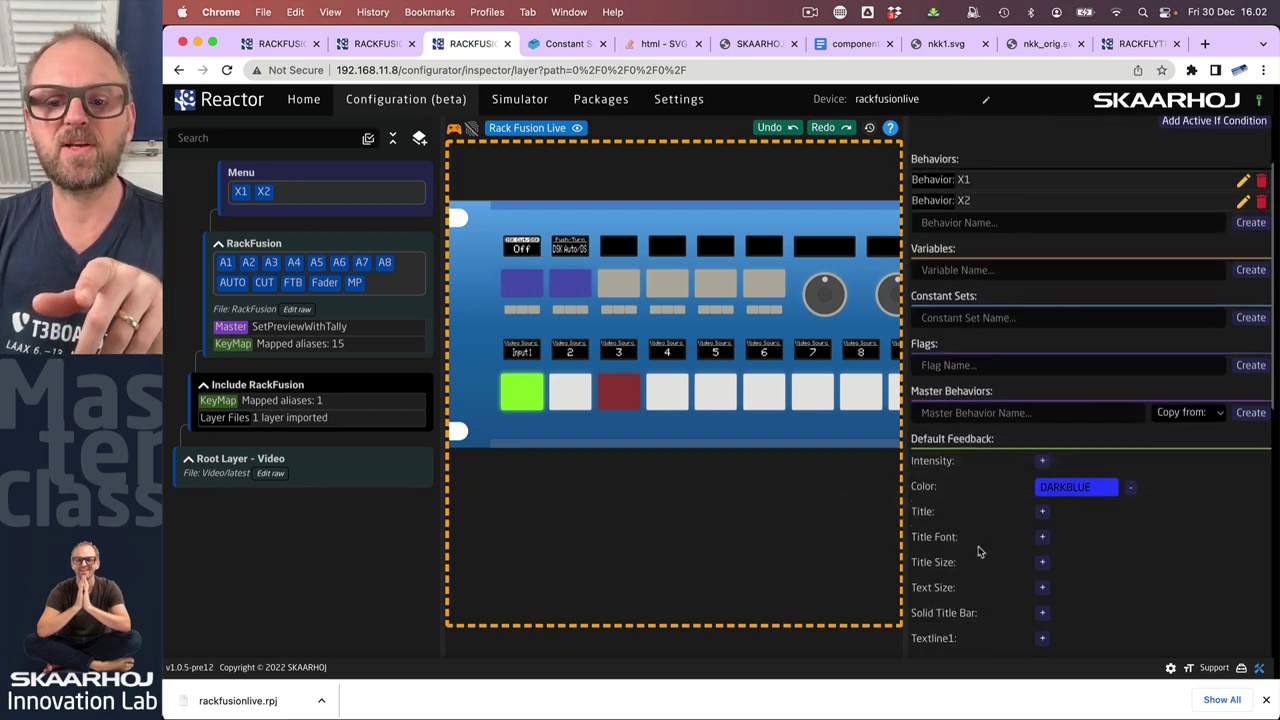
{"action": "scroll", "coordinate": [979, 551], "scroll_direction": "down", "scroll_amount": 1}
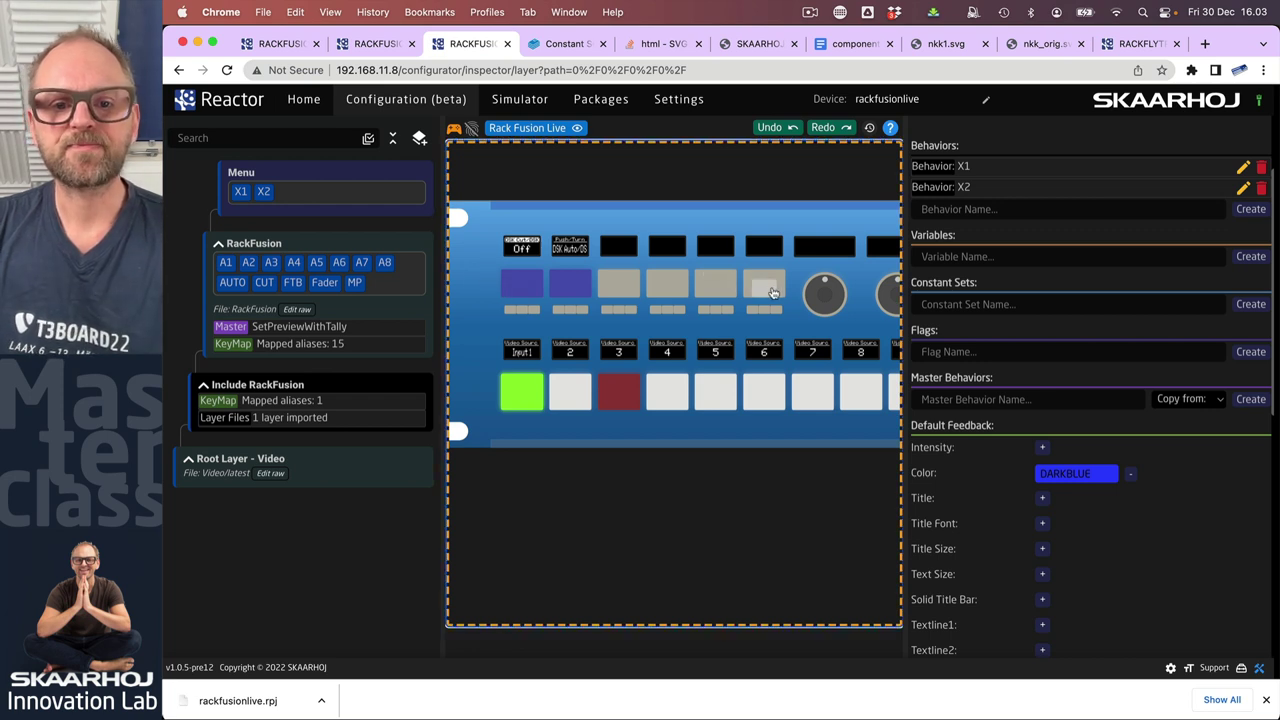
{"action": "left_click", "coordinate": [455, 128]}
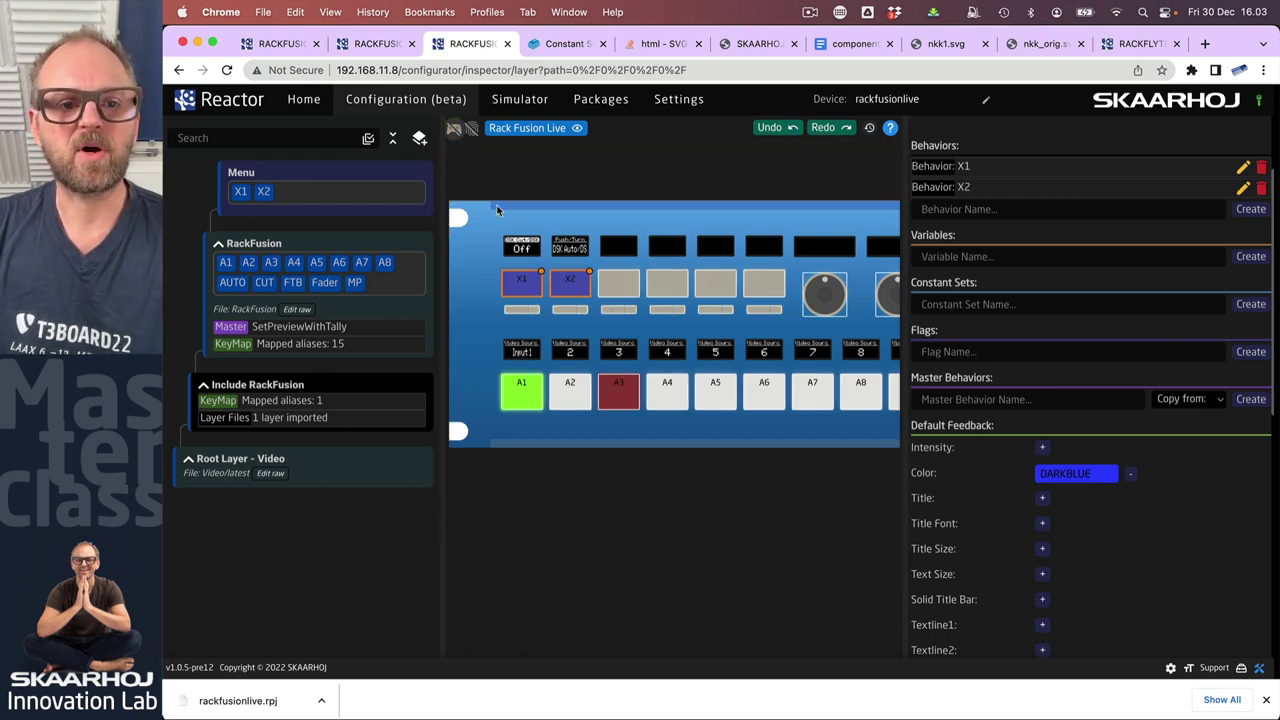
{"action": "left_click_drag", "start_coordinate": [486, 284], "coordinate": [794, 300]}
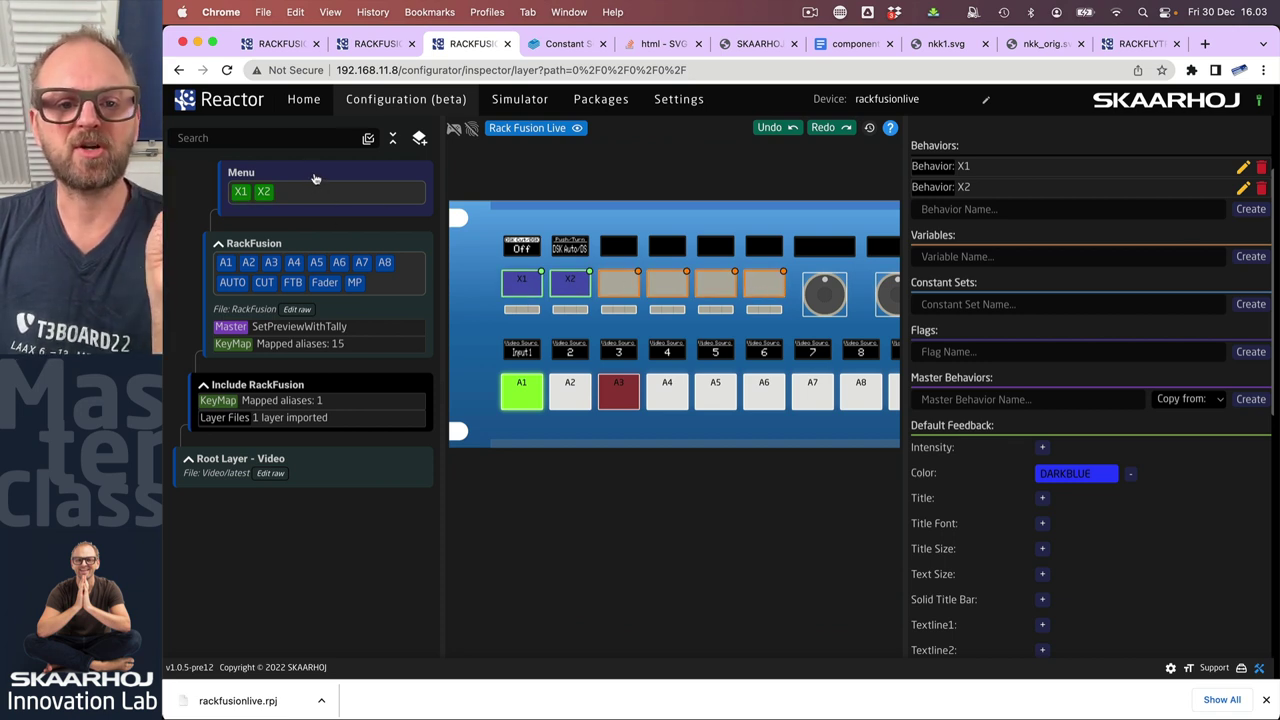
{"action": "right_click", "coordinate": [618, 284]}
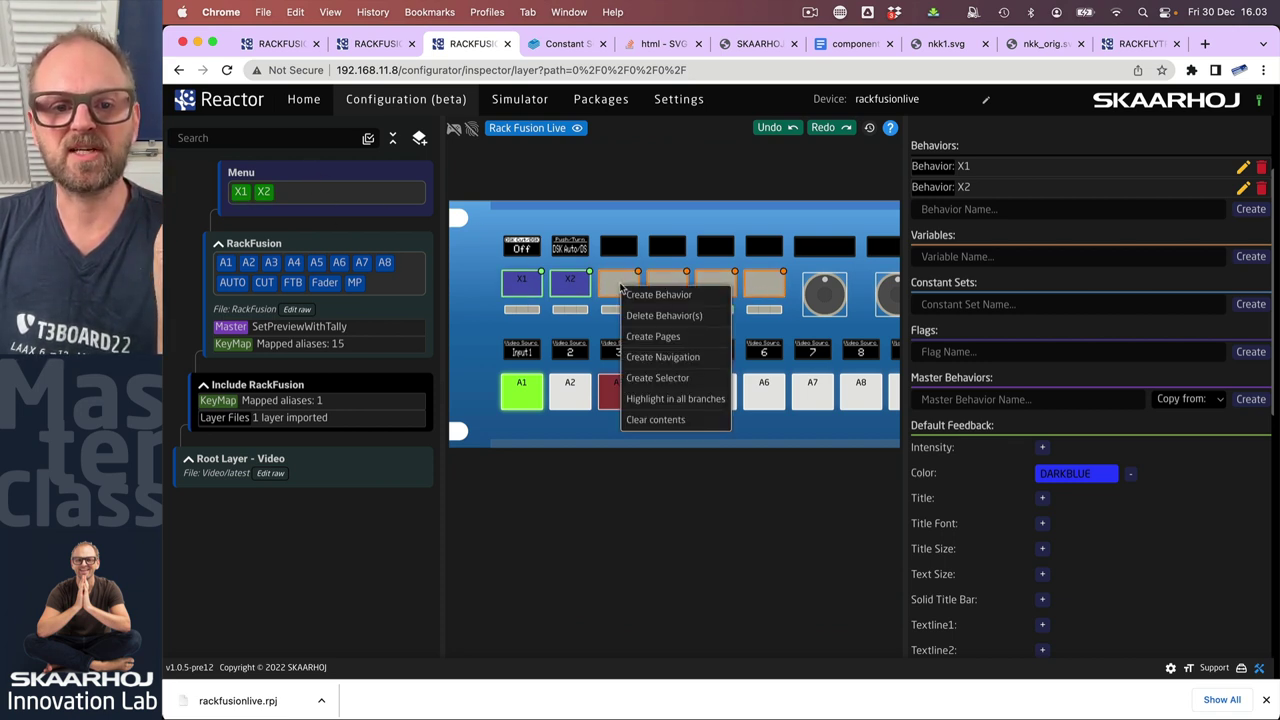
{"action": "left_click", "coordinate": [655, 337]}
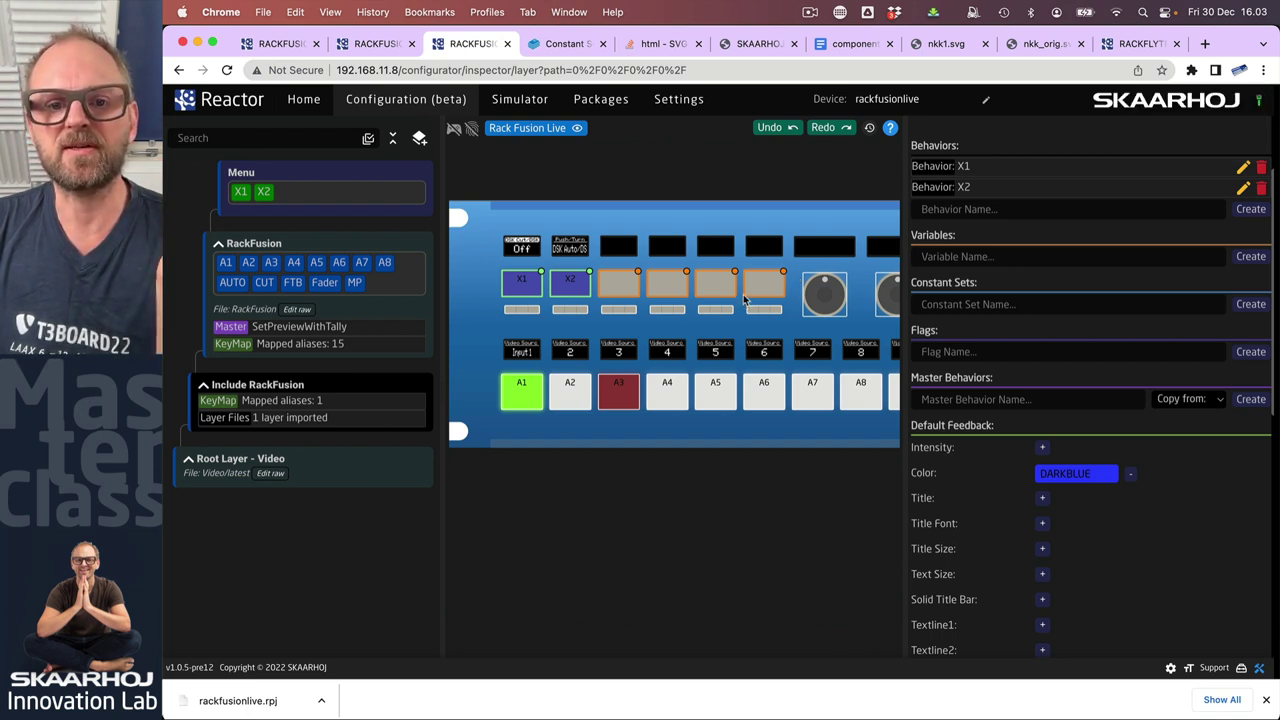
{"action": "left_click", "coordinate": [259, 195]}
{"action": "left_click", "coordinate": [262, 193]}
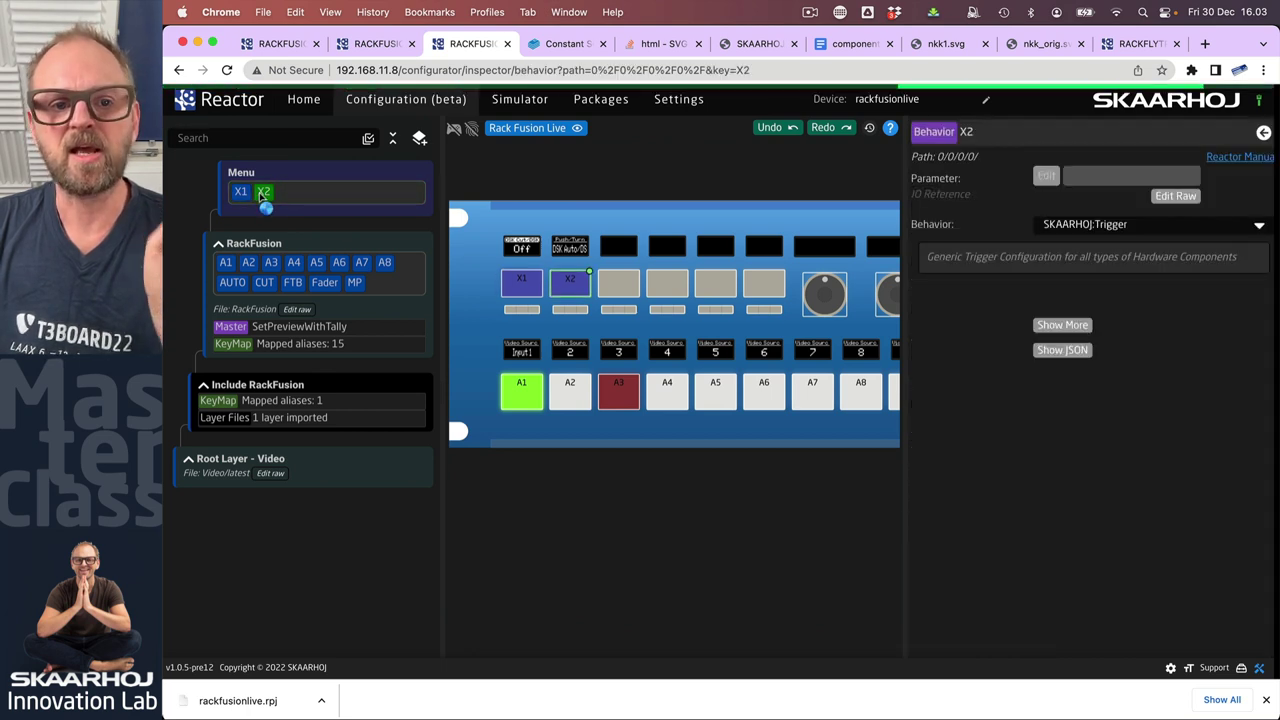
Step: Create 2 pages on the Menu layer for the four unused upper-row buttons, controlled by a new variable named SwitcherMenu
{"action": "left_click_drag", "start_coordinate": [794, 271], "coordinate": [621, 288]}
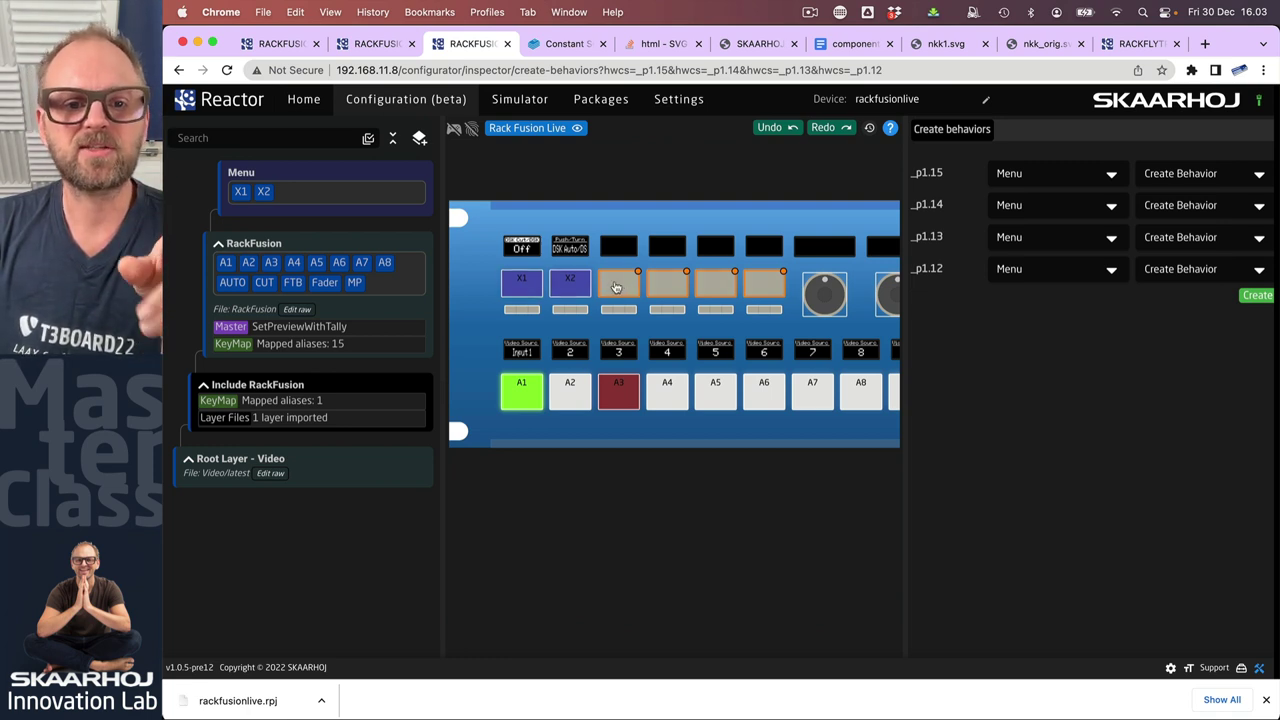
{"action": "right_click", "coordinate": [622, 285]}
{"action": "left_click", "coordinate": [654, 332]}
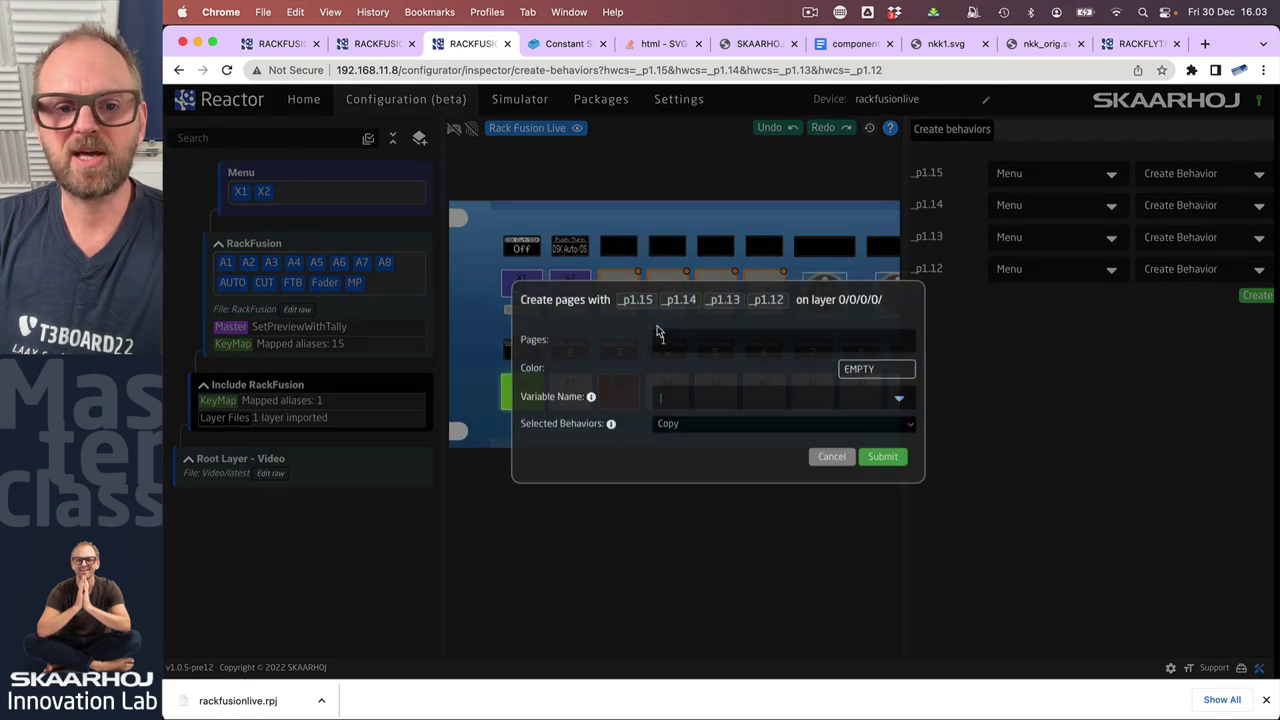
{"action": "double_click", "coordinate": [673, 336]}
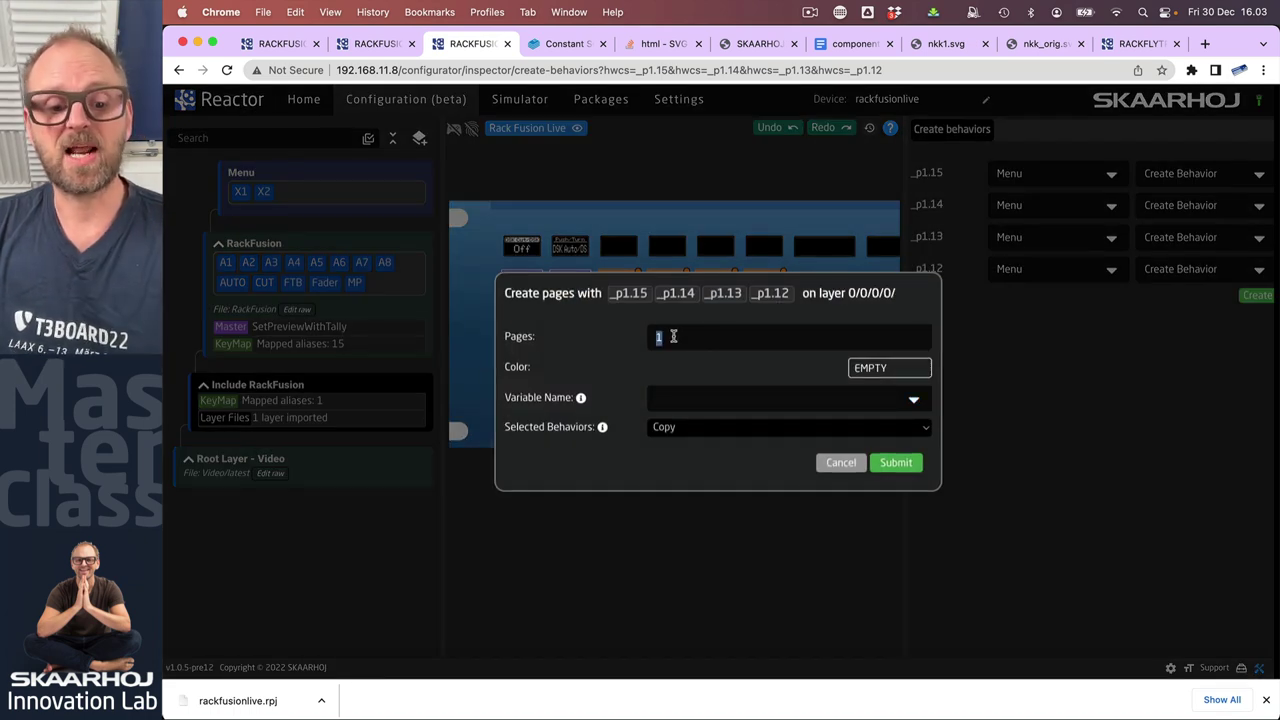
{"action": "type", "text": "2"}
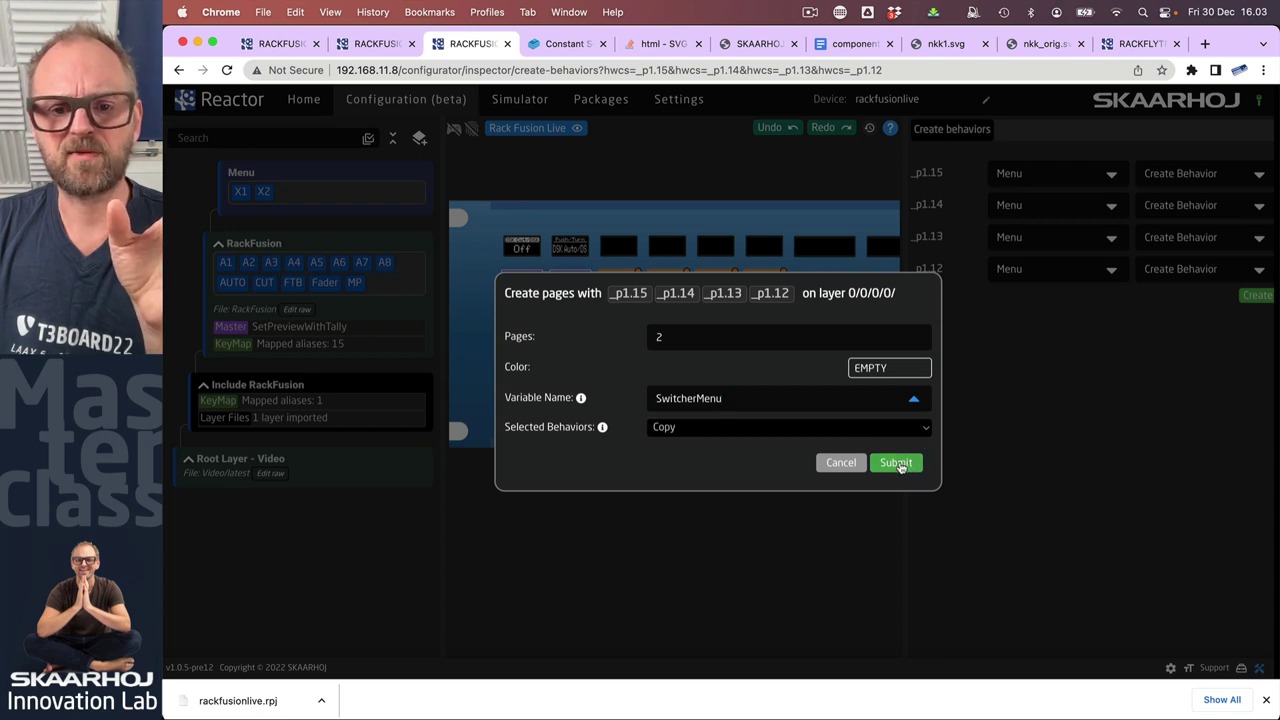
{"action": "left_click", "coordinate": [896, 463]}
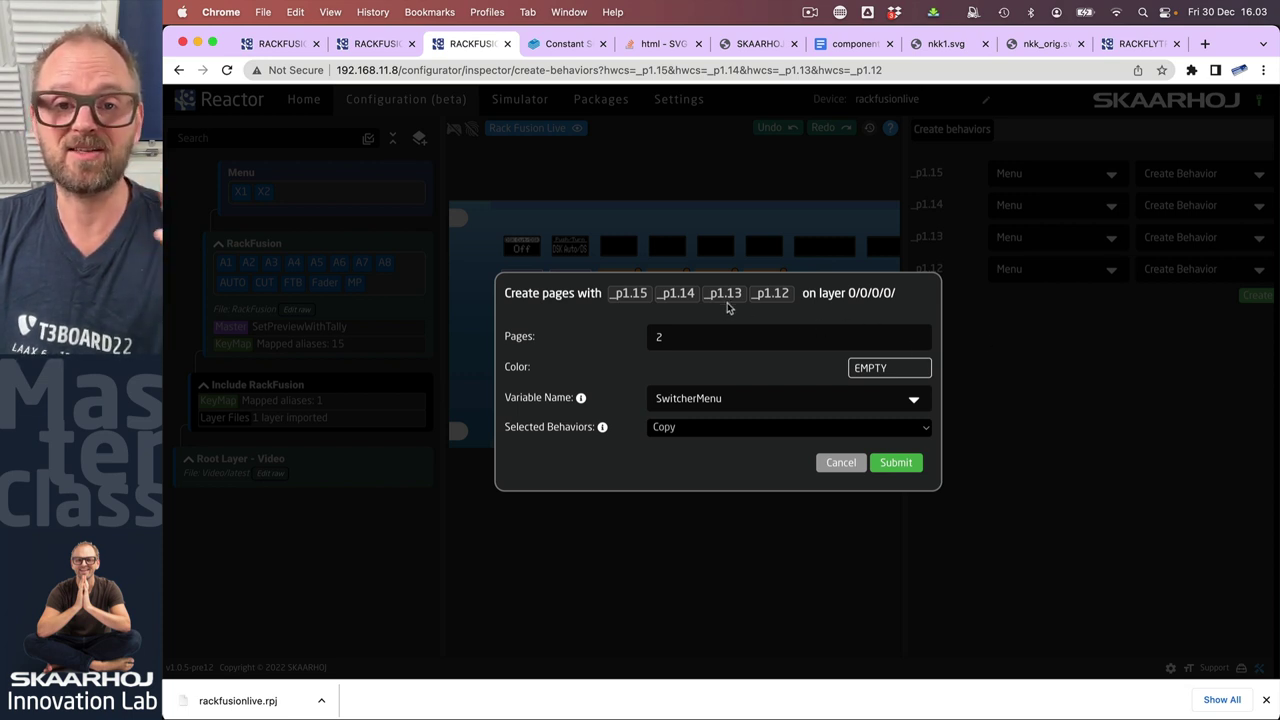
{"action": "key", "text": "Return"}
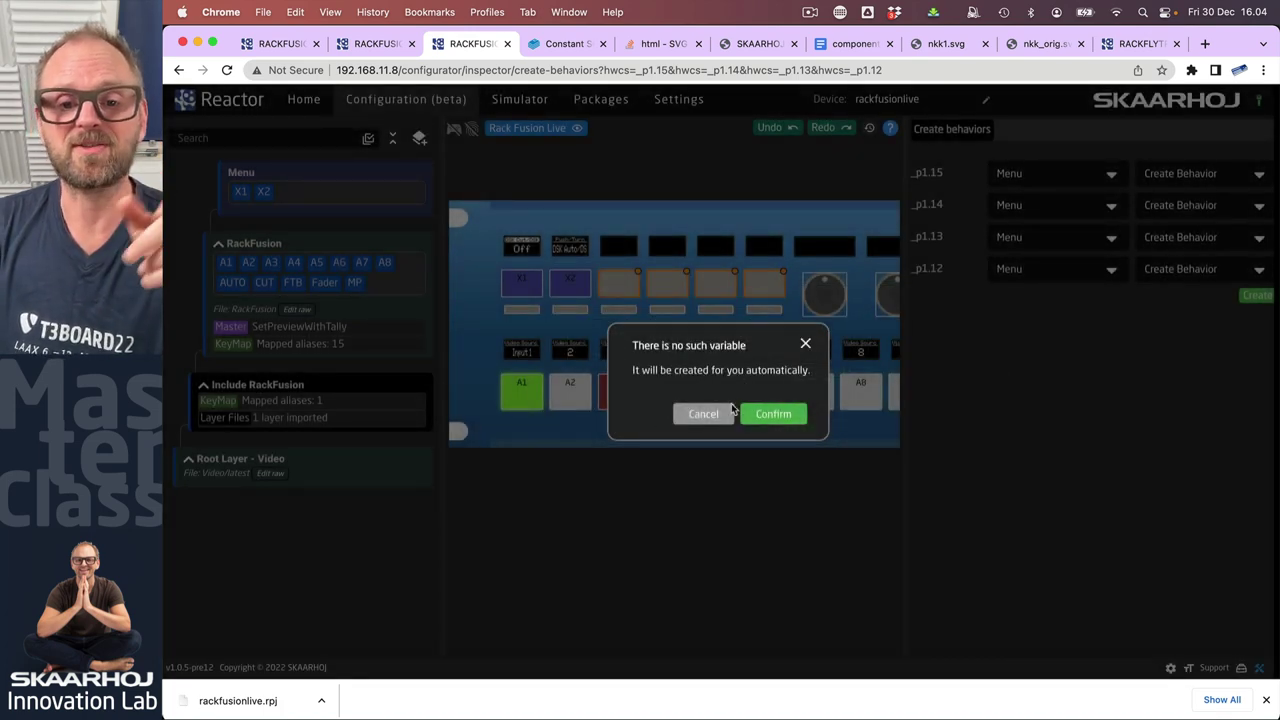
{"action": "left_click", "coordinate": [773, 414]}
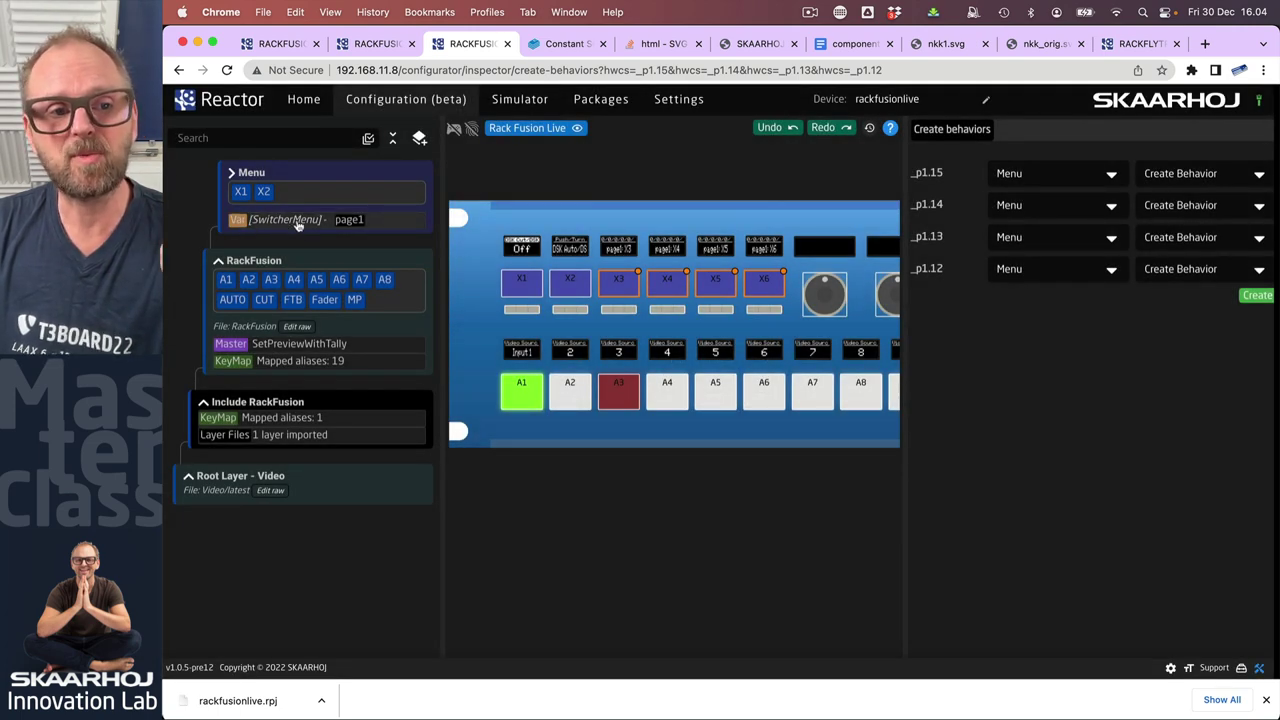
Step: Expand the Menu layer's child pages and inspect the SwitcherMenu variable and the Menu layer's settings
{"action": "left_click", "coordinate": [232, 173]}
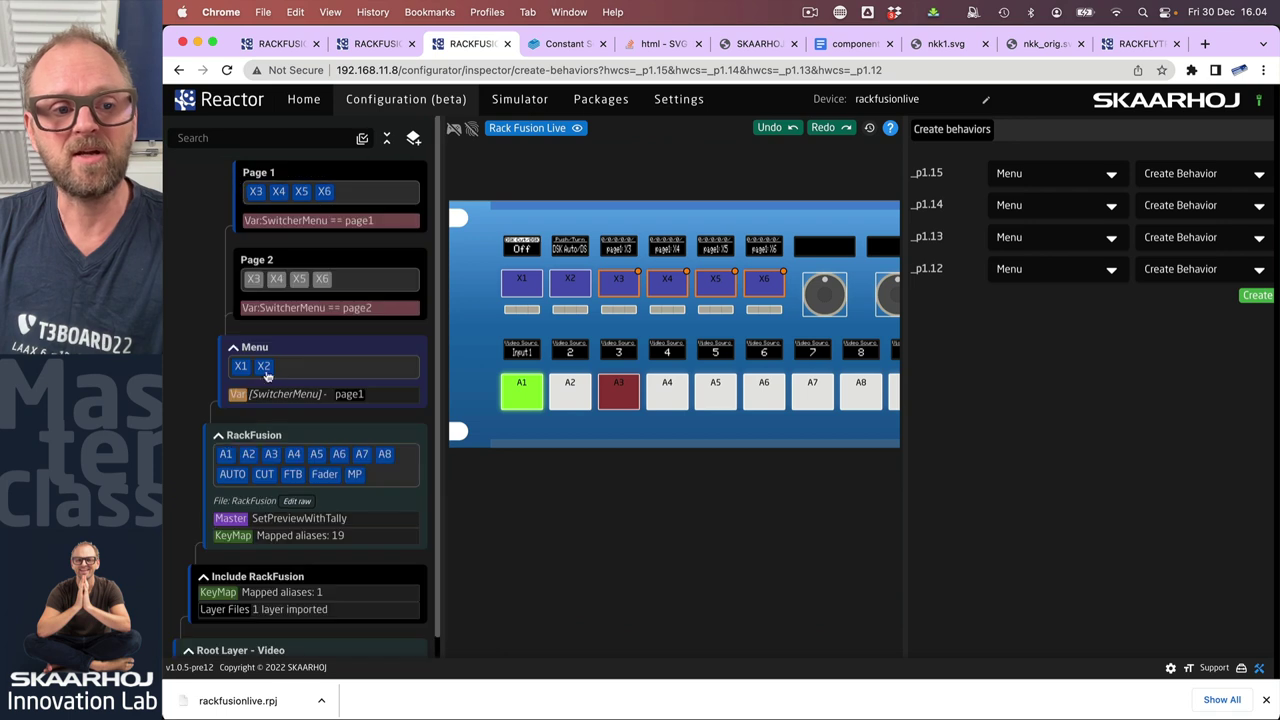
{"action": "left_click", "coordinate": [269, 395]}
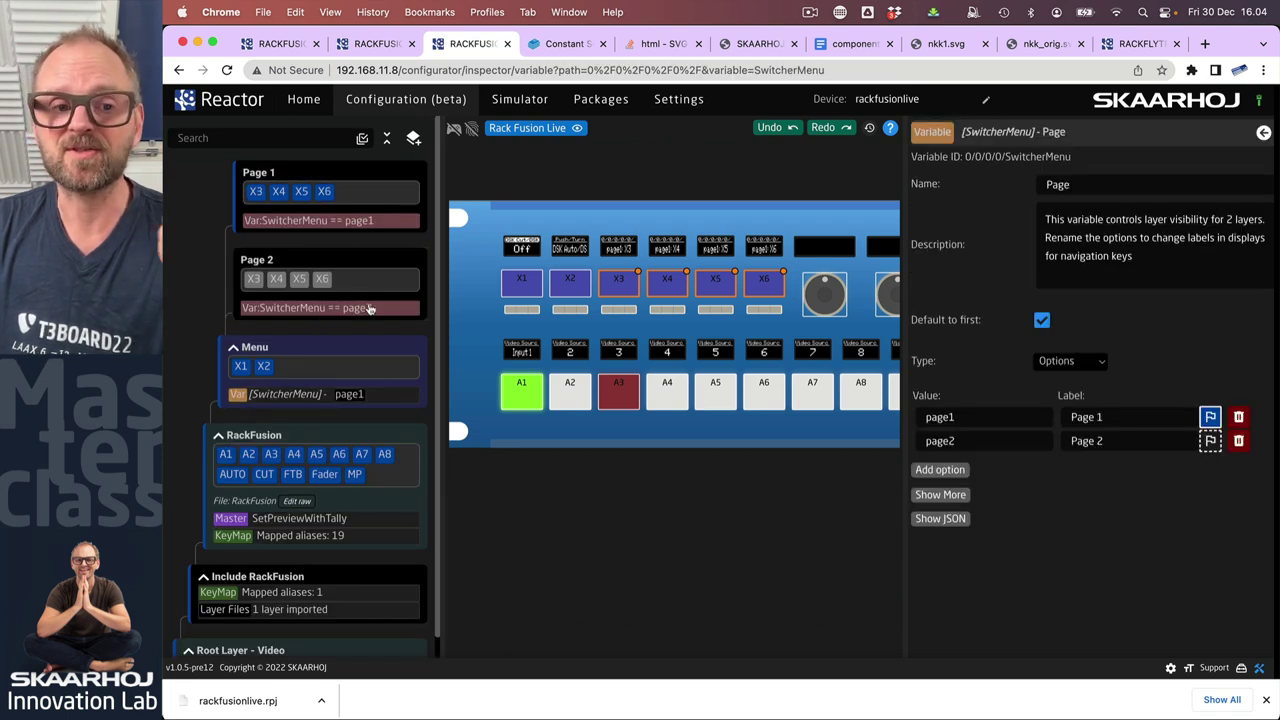
{"action": "left_click", "coordinate": [358, 347]}
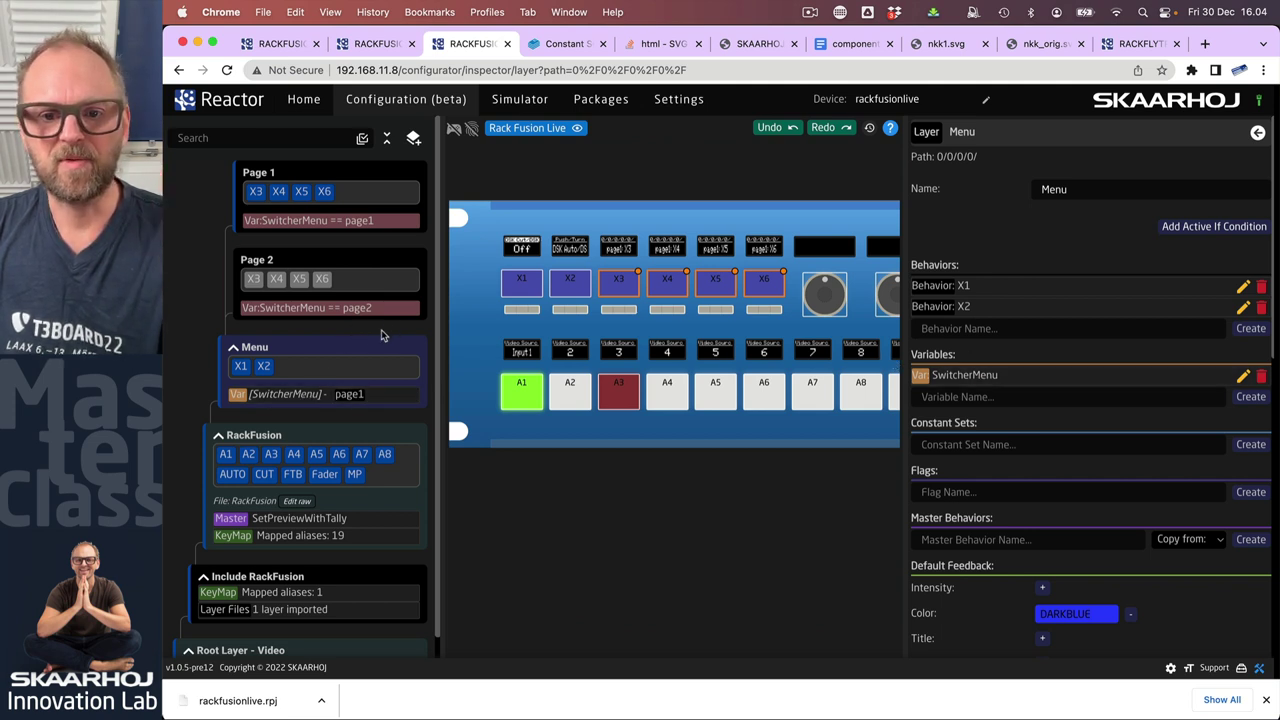
Step: Switch the SwitcherMenu variable between page1 and page2 to test the paging, ending on page2, and check the upper-row displays
{"action": "left_click", "coordinate": [303, 394]}
{"action": "left_click", "coordinate": [1212, 440]}
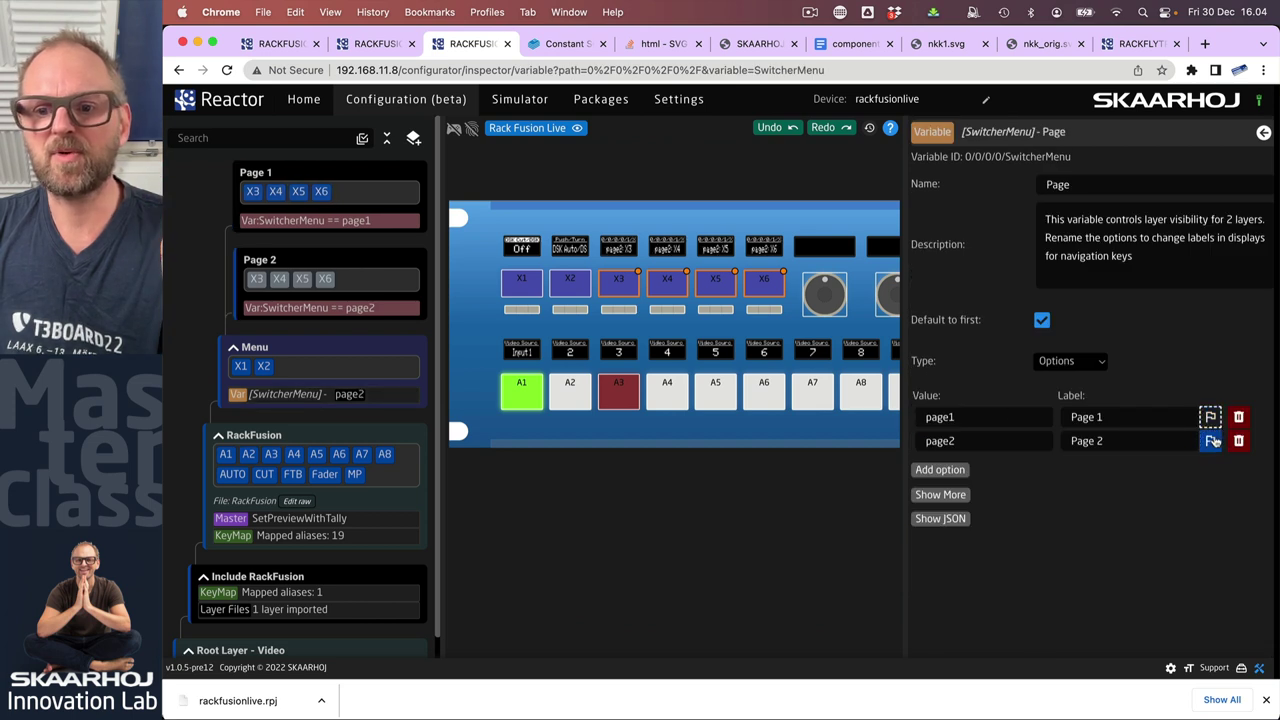
{"action": "left_click", "coordinate": [1210, 418]}
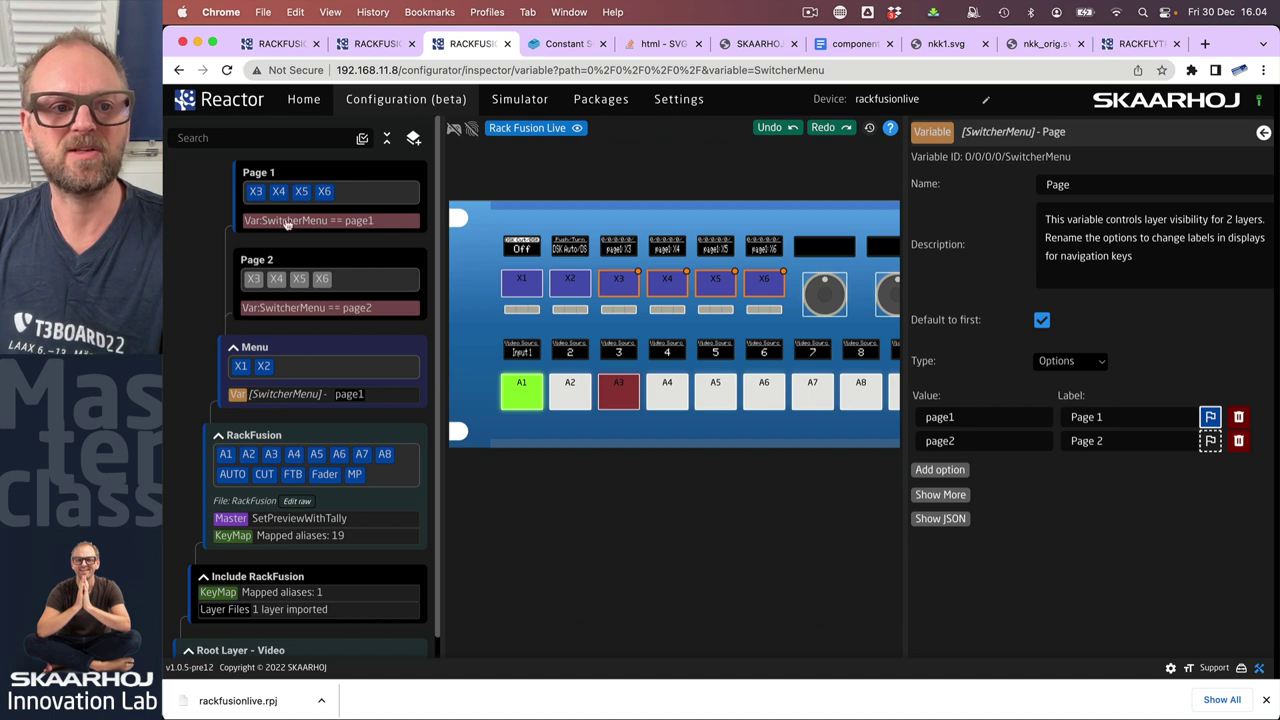
{"action": "left_click", "coordinate": [1211, 441]}
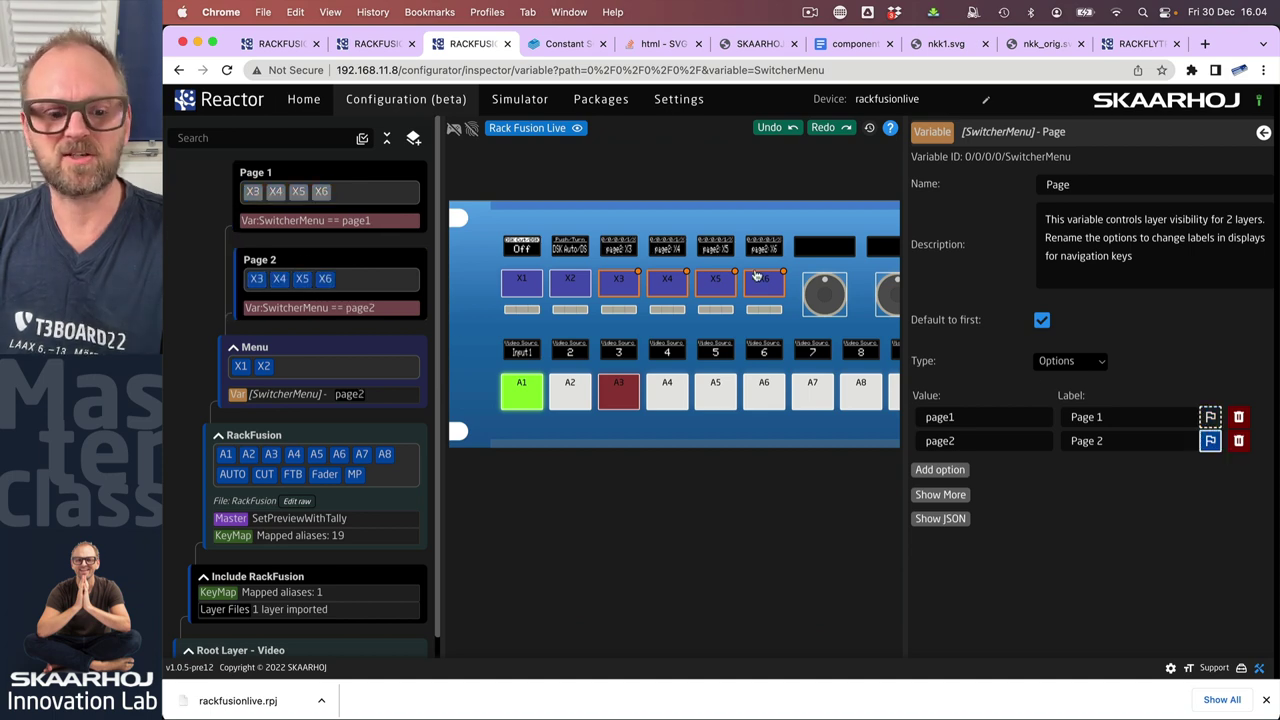
{"action": "scroll", "coordinate": [750, 268], "scroll_direction": "up", "scroll_amount": 5}
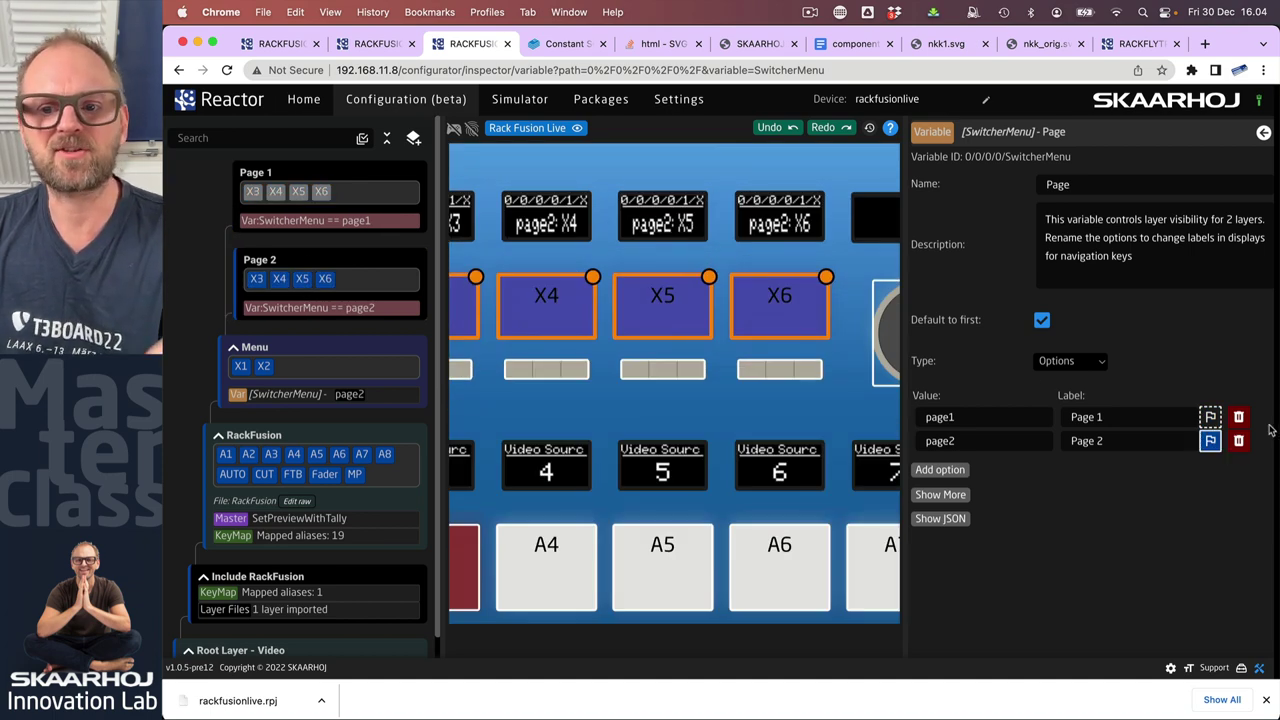
Step: Switch the SwitcherMenu variable to page1 and back to page2 once more to compare the X3 to X6 displays
{"action": "left_click", "coordinate": [1211, 417]}
{"action": "left_click", "coordinate": [1211, 441]}
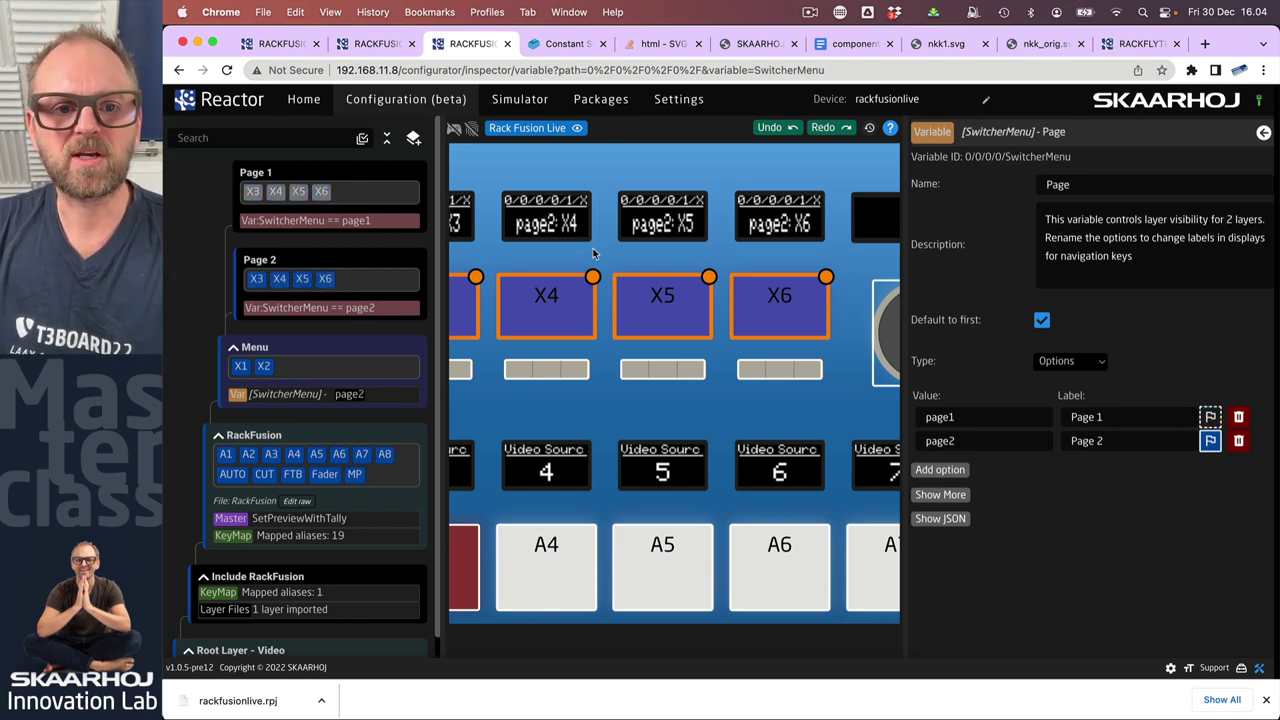
{"action": "scroll", "coordinate": [593, 254], "scroll_direction": "down", "scroll_amount": 5}
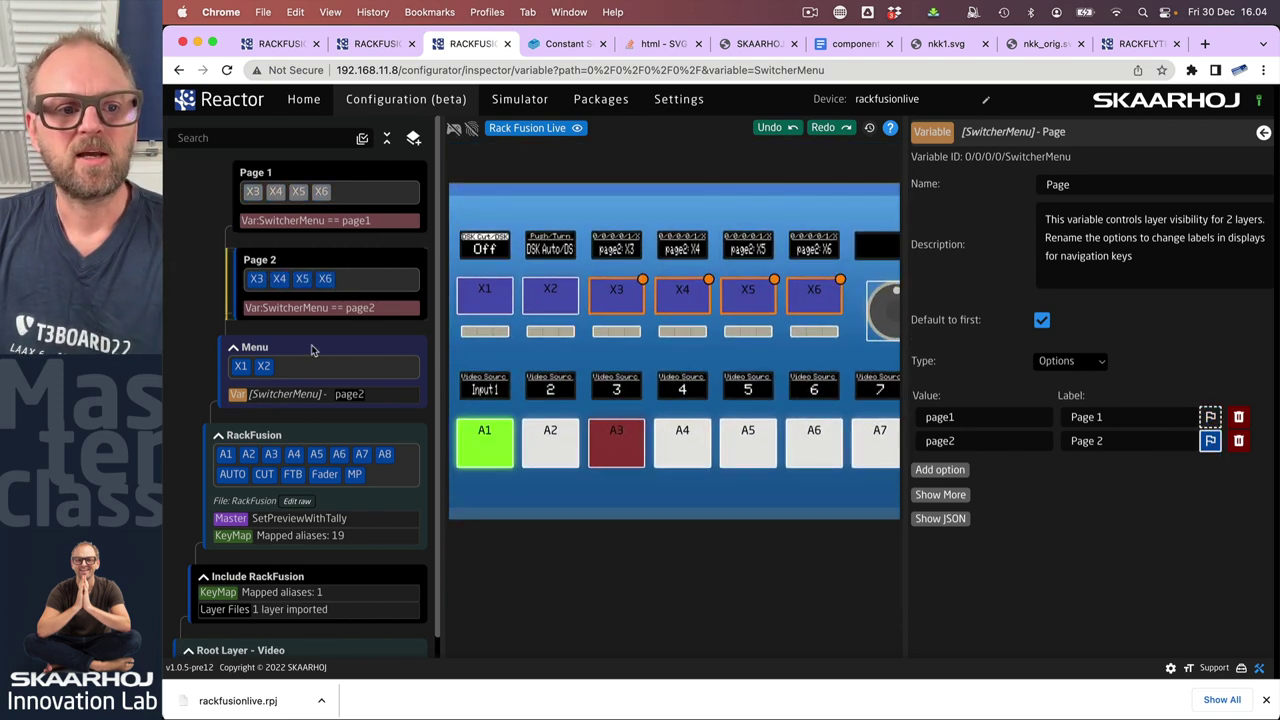
Step: Rename the Page 1 layer as DSK and the Page 2 layer as Upstream Keyers
{"action": "left_click", "coordinate": [259, 174]}
{"action": "triple_click", "coordinate": [1089, 188]}
{"action": "type", "text": "DSK"}
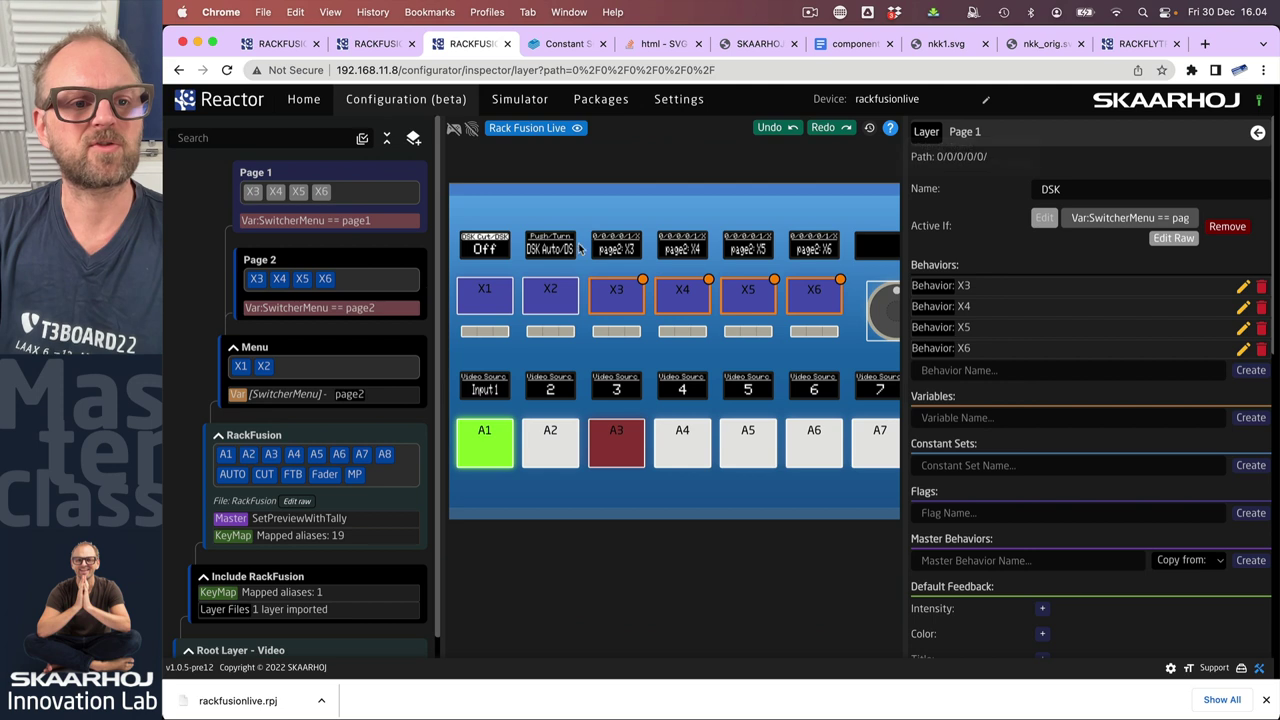
{"action": "left_click", "coordinate": [290, 264]}
{"action": "key", "text": "BackSpace"}
{"action": "key", "text": "BackSpace"}
{"action": "key", "text": "BackSpace"}
{"action": "key", "text": "BackSpace"}
{"action": "key", "text": "BackSpace"}
{"action": "key", "text": "BackSpace"}
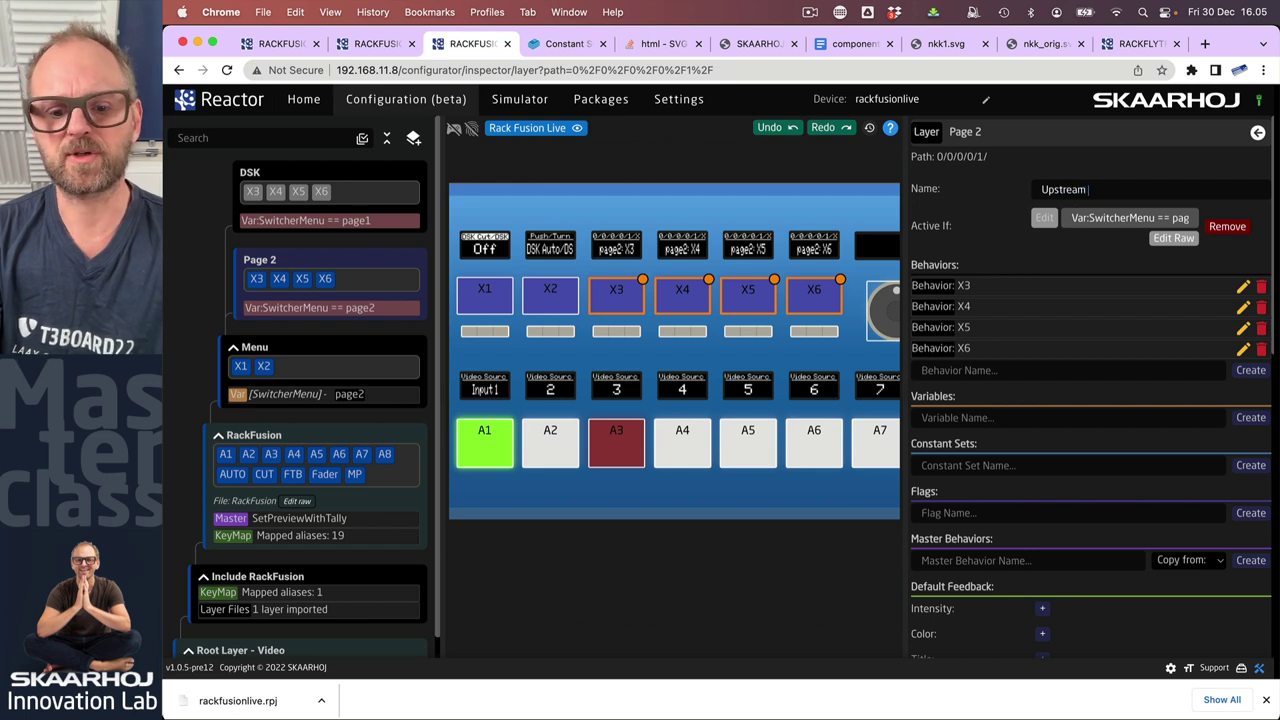
{"action": "key", "text": "Return"}
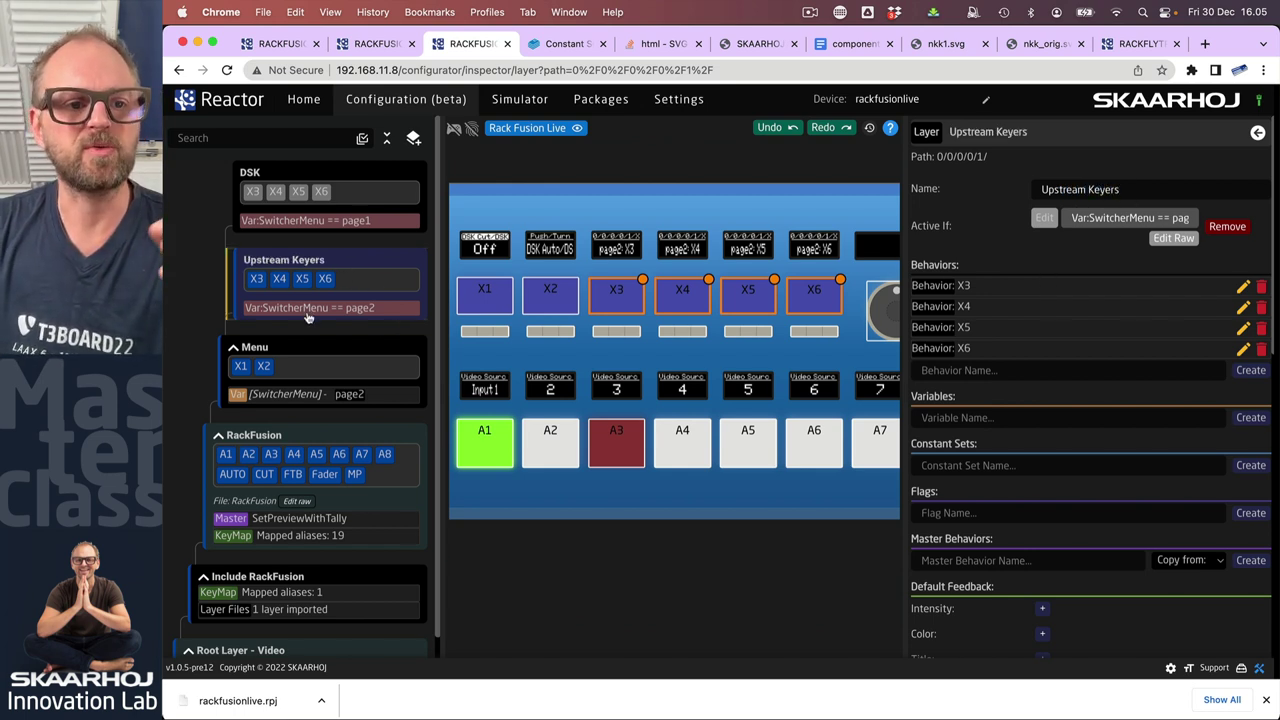
{"action": "left_click", "coordinate": [241, 367]}
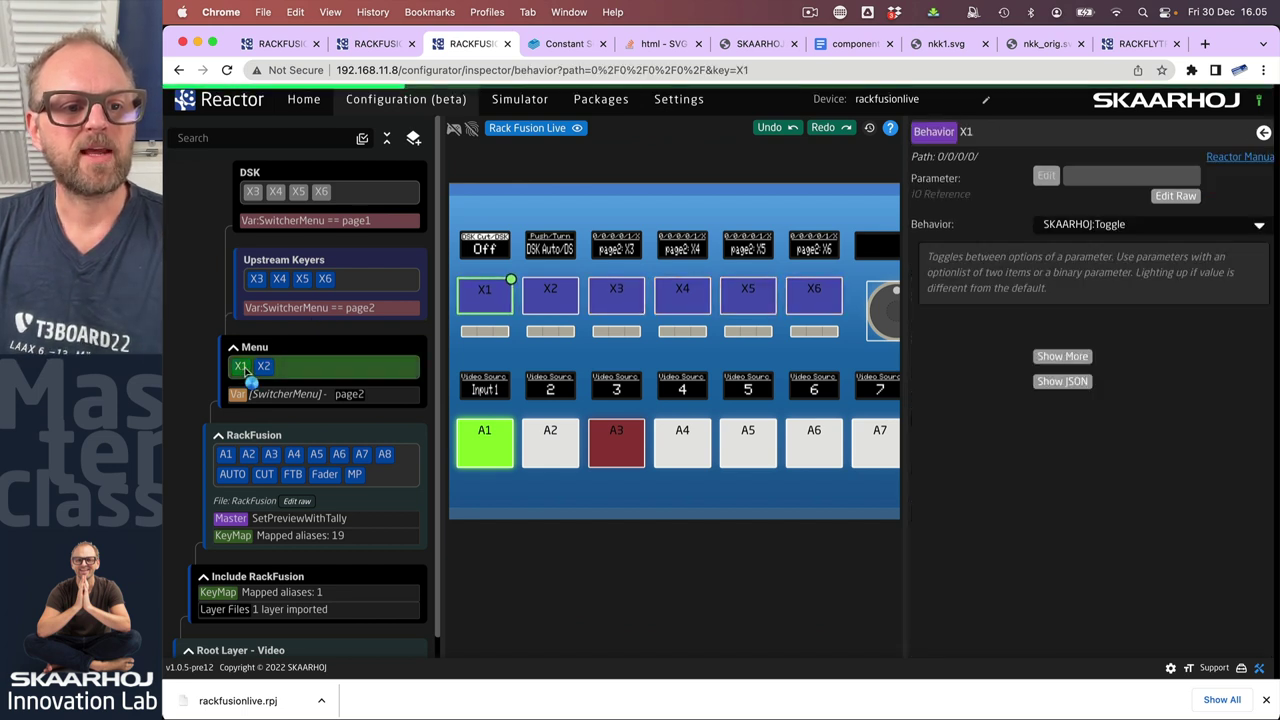
{"action": "left_click", "coordinate": [264, 367]}
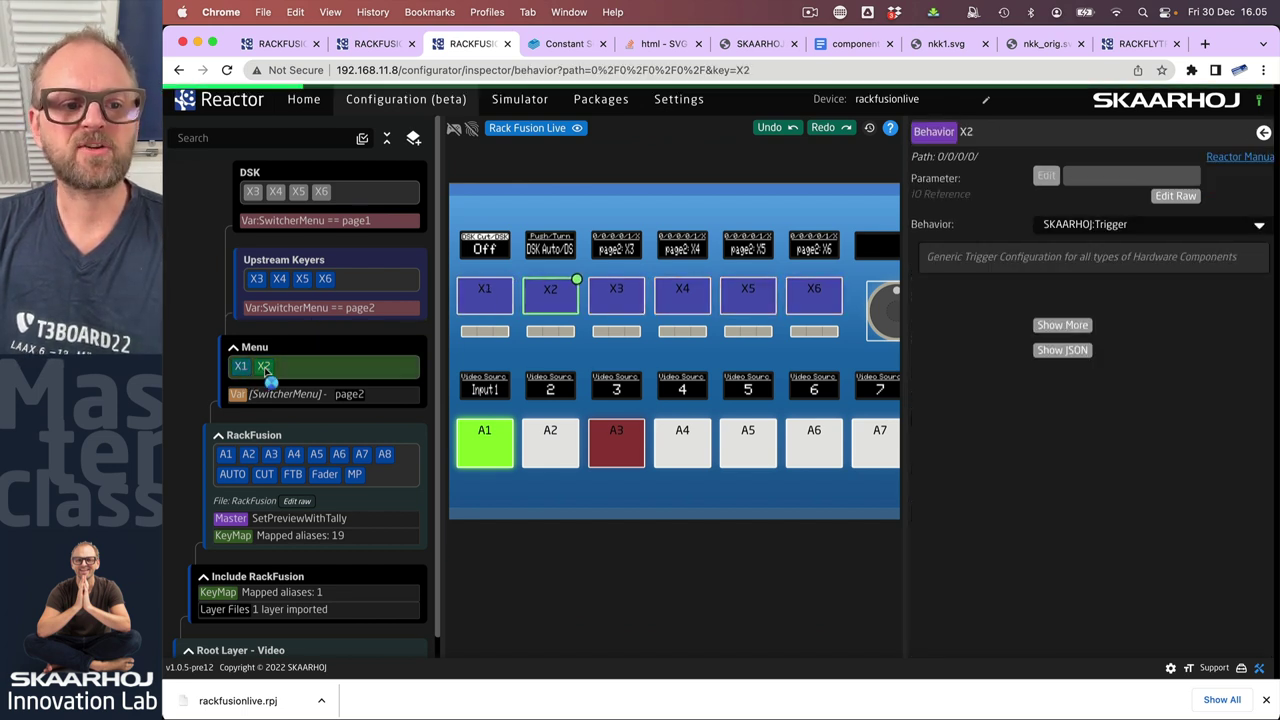
{"action": "left_click", "coordinate": [241, 367], "text": "shift"}
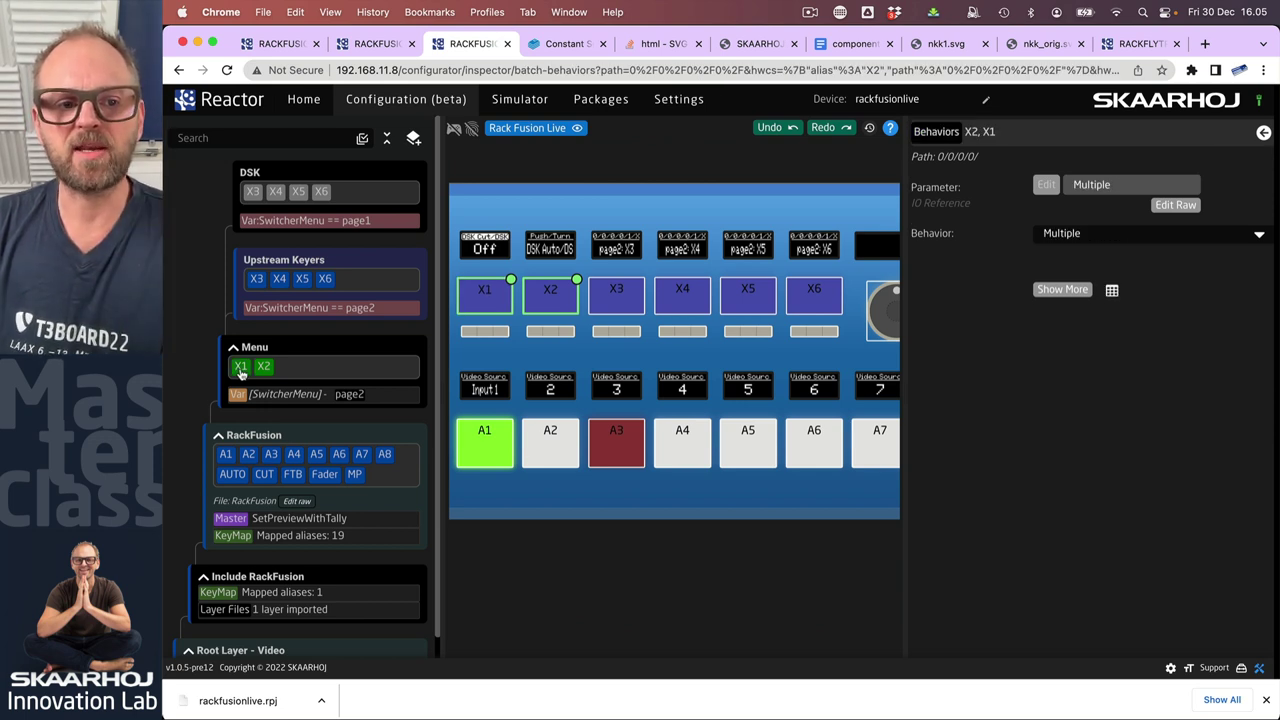
{"action": "right_click", "coordinate": [241, 371]}
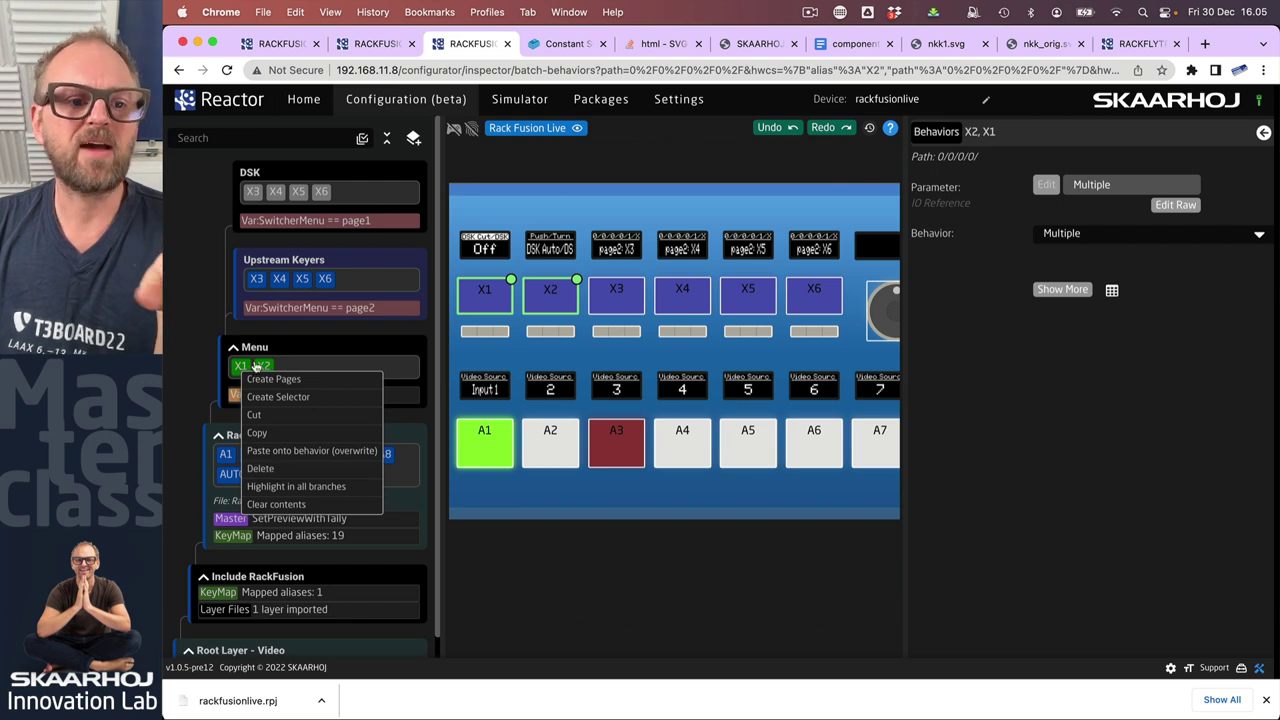
{"action": "left_click", "coordinate": [585, 236]}
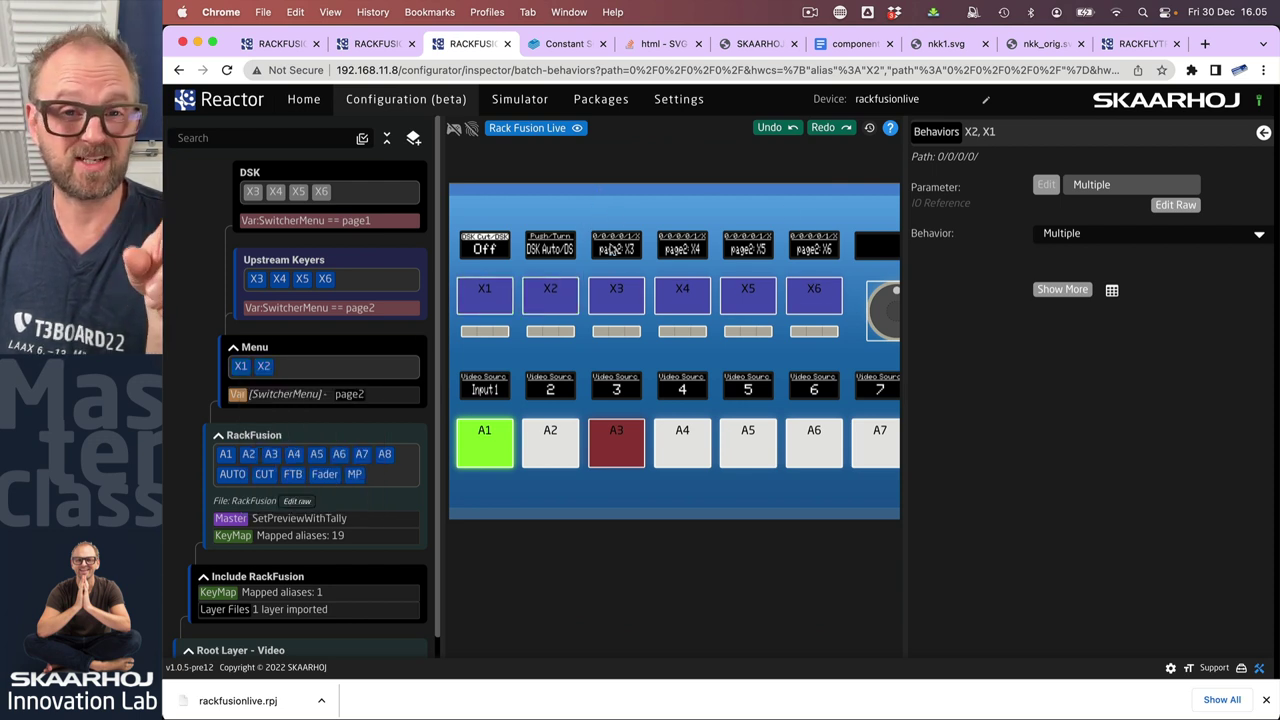
Step: Set the SwitcherMenu variable to page1 and return it to page2, checking how the Menu layer's X1 and X2 behave on both pages
{"action": "left_click", "coordinate": [286, 394]}
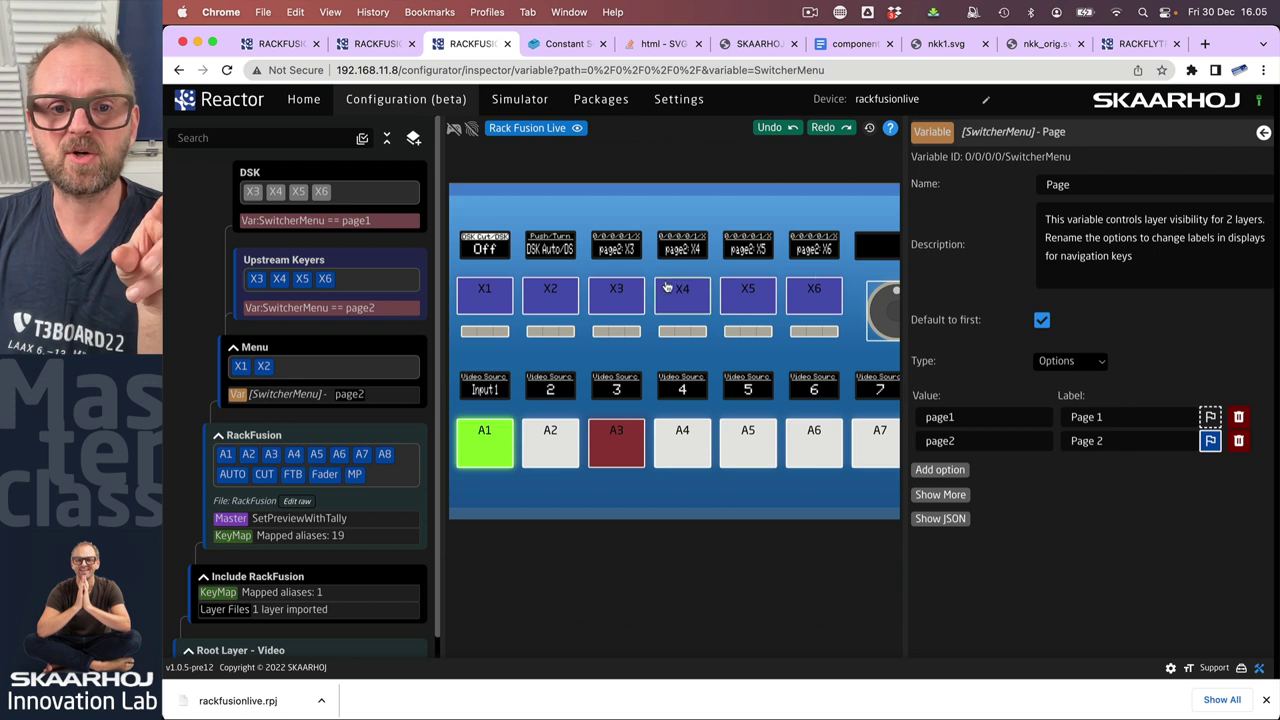
{"action": "left_click", "coordinate": [1210, 418]}
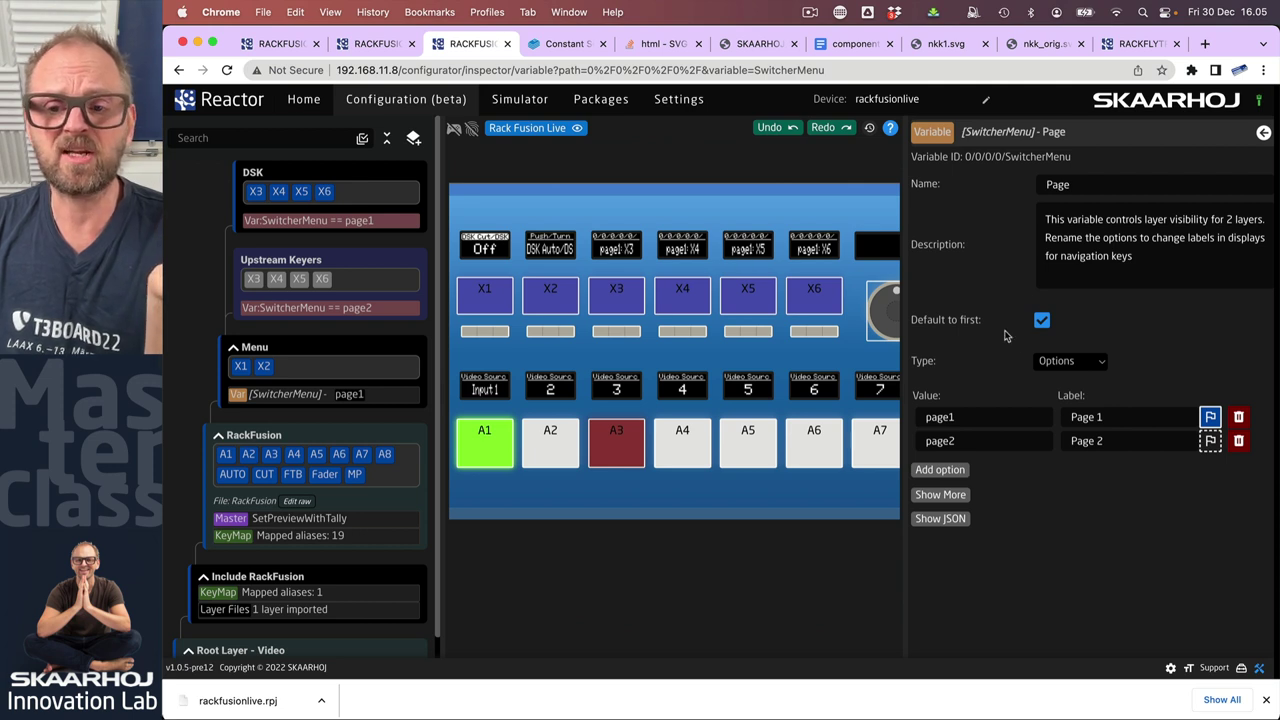
{"action": "left_click", "coordinate": [1210, 440]}
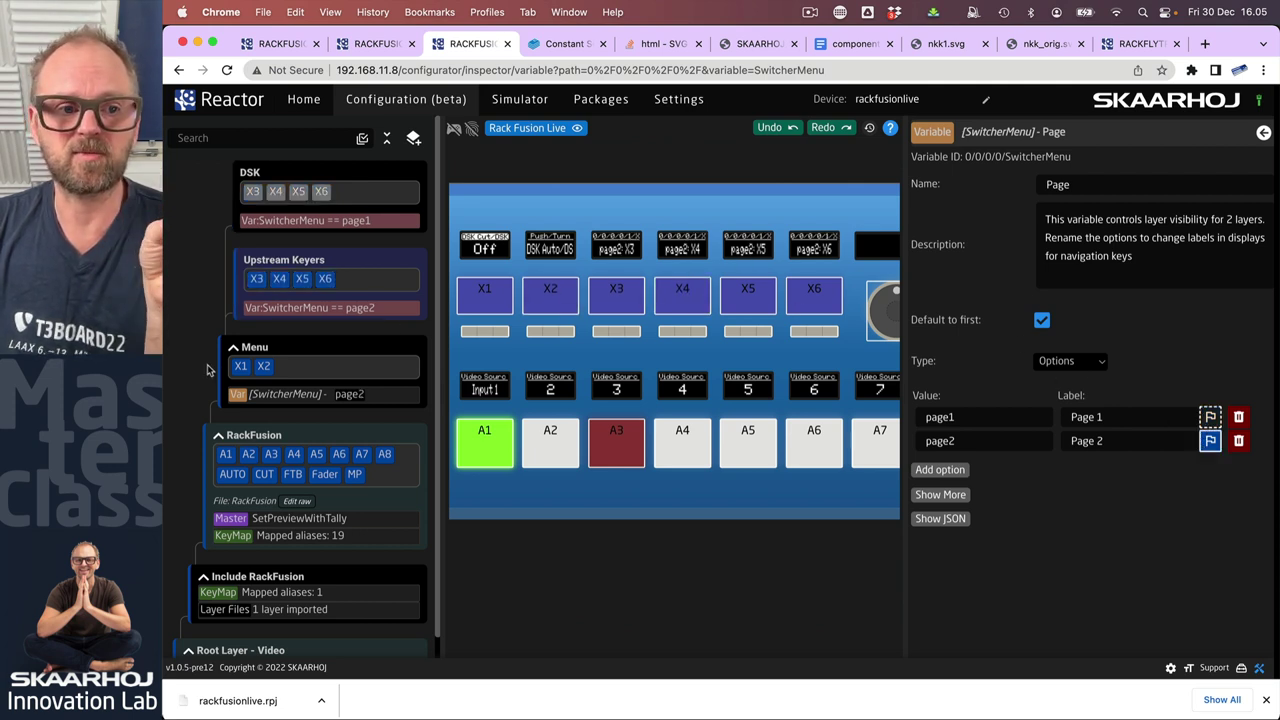
Step: Move the X1 and X2 behaviors from the Menu layer into the DSK layer by cutting and pasting them
{"action": "left_click", "coordinate": [240, 367]}
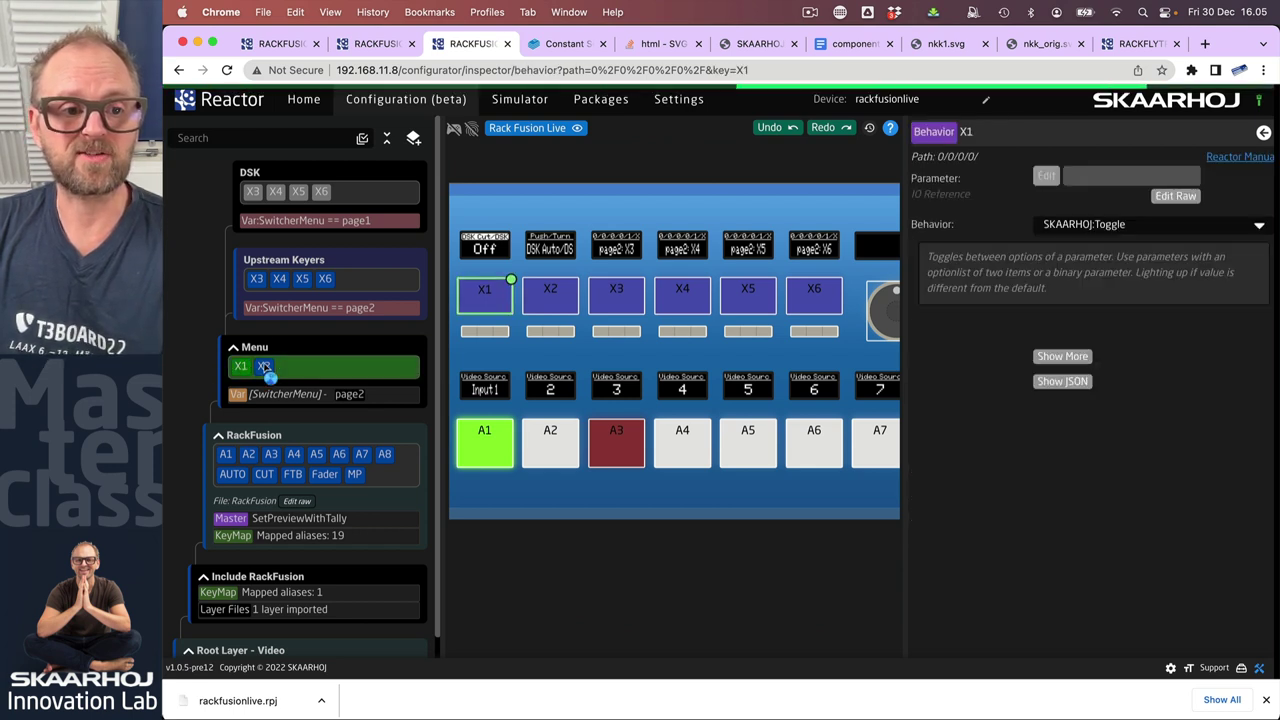
{"action": "left_click", "coordinate": [264, 367], "text": "shift"}
{"action": "right_click", "coordinate": [264, 368]}
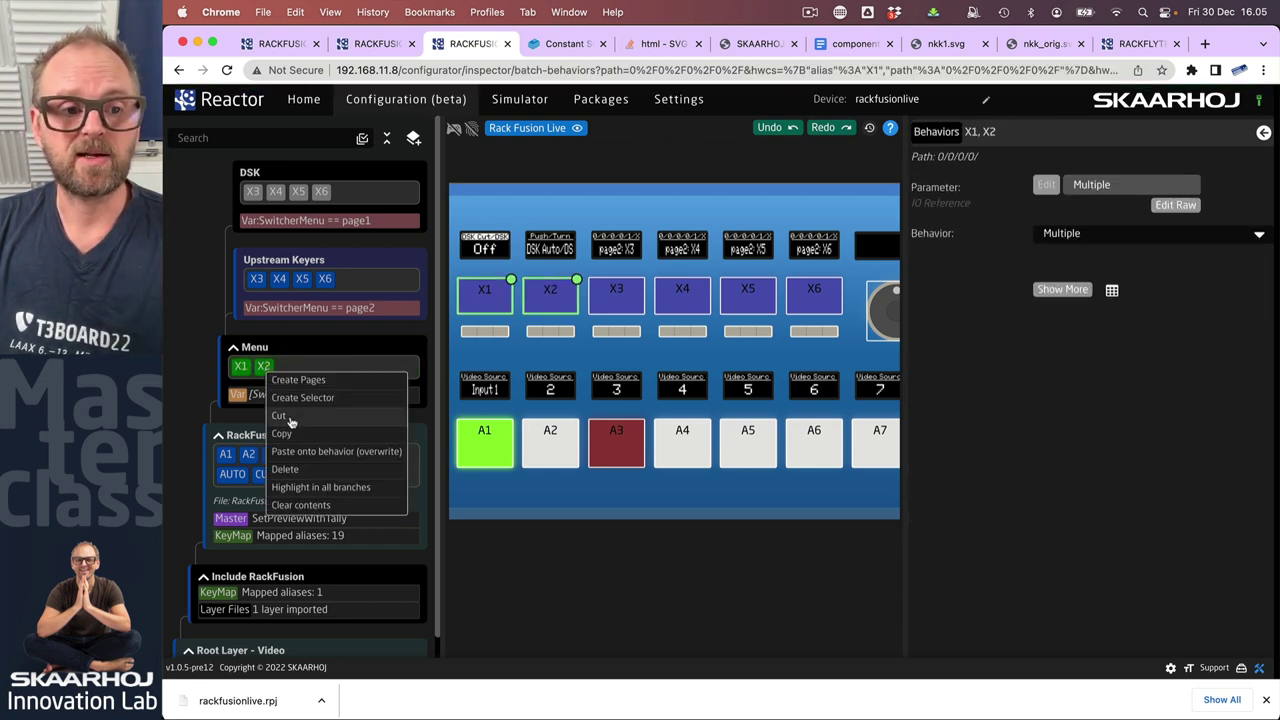
{"action": "left_click", "coordinate": [299, 177]}
{"action": "right_click", "coordinate": [300, 178]}
{"action": "left_click", "coordinate": [337, 277]}
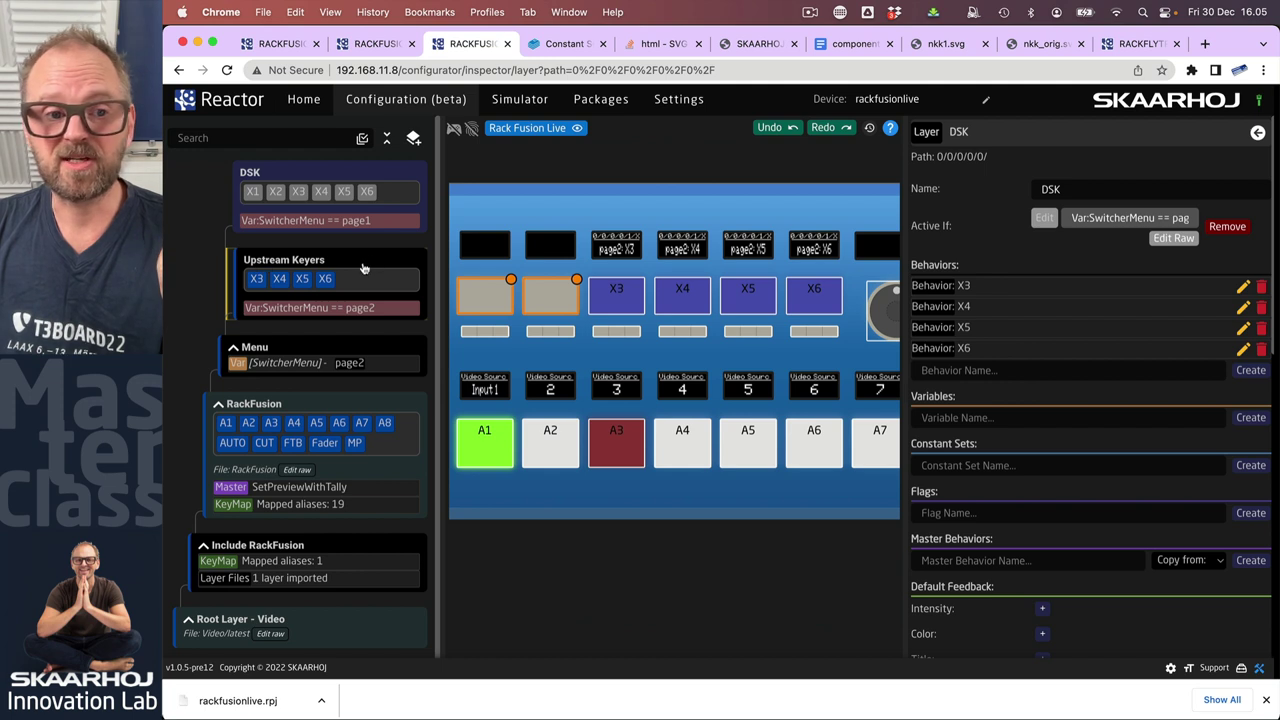
Step: Cycle the SwitcherMenu variable through page1 and page2 to test that X1 and X2 follow the DSK page
{"action": "left_click", "coordinate": [290, 362]}
{"action": "left_click", "coordinate": [1212, 418]}
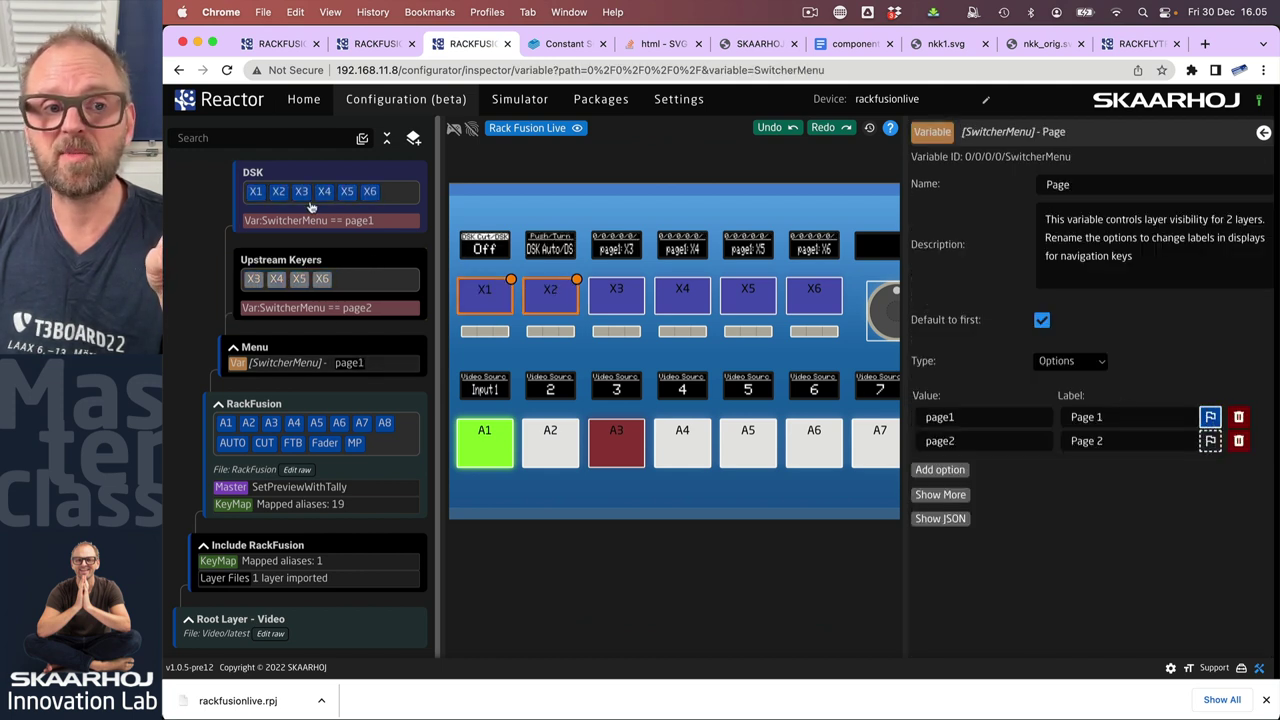
{"action": "left_click", "coordinate": [1211, 441]}
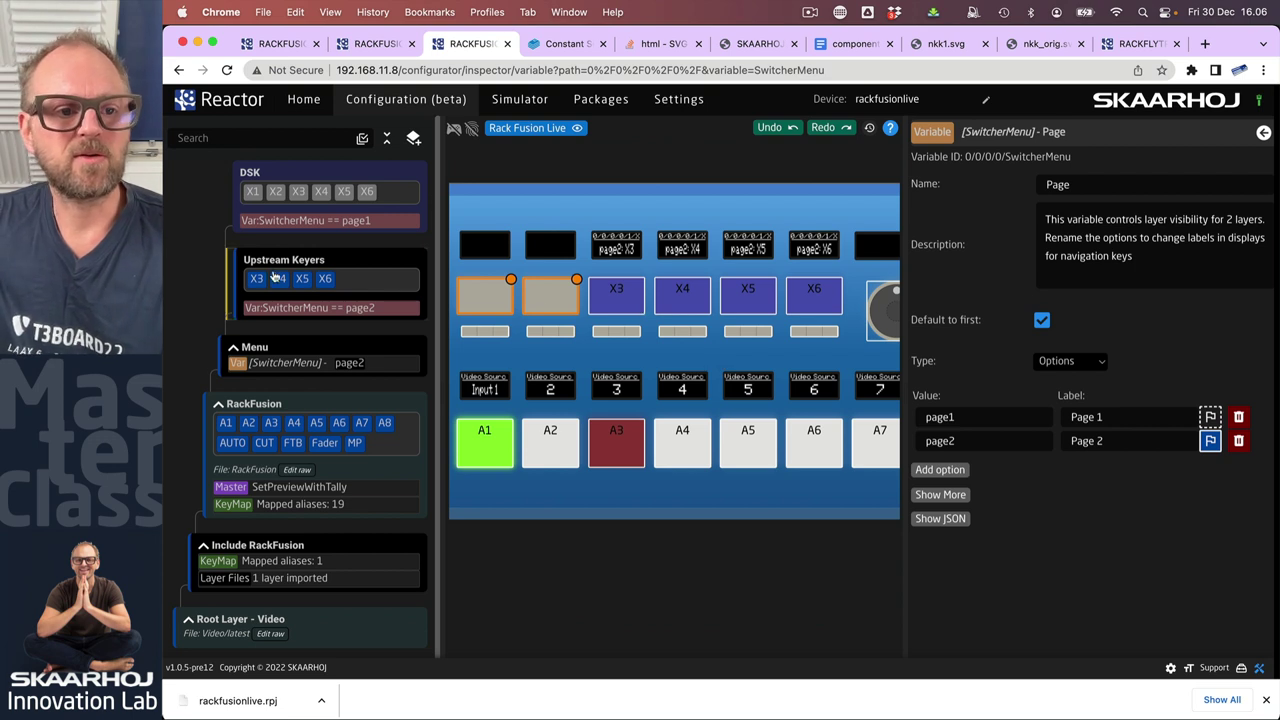
Step: Assign the ATEM Mini's Upstream Keyer Cut parameter to X3 in the Upstream Keyers layer, with M/E 1 and USK 1
{"action": "left_click", "coordinate": [299, 193]}
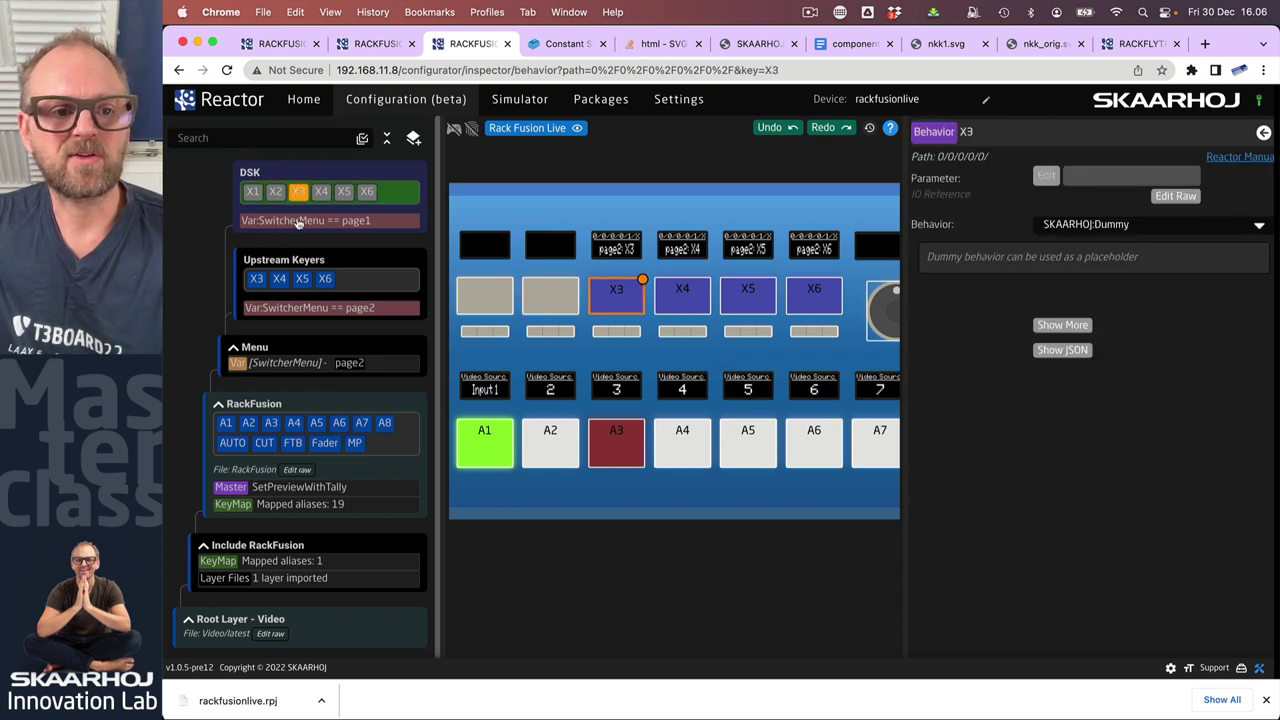
{"action": "left_click", "coordinate": [257, 280]}
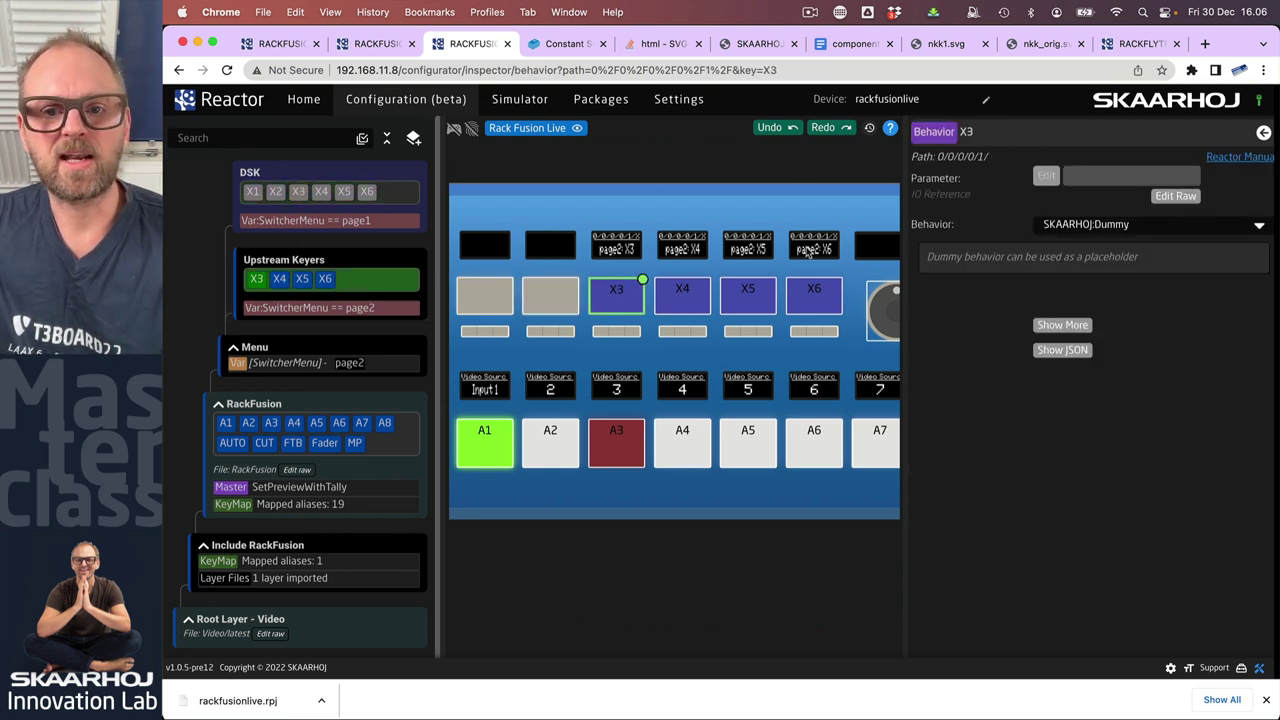
{"action": "left_click", "coordinate": [1046, 175]}
{"action": "left_click", "coordinate": [545, 372]}
{"action": "type", "text": "upst"}
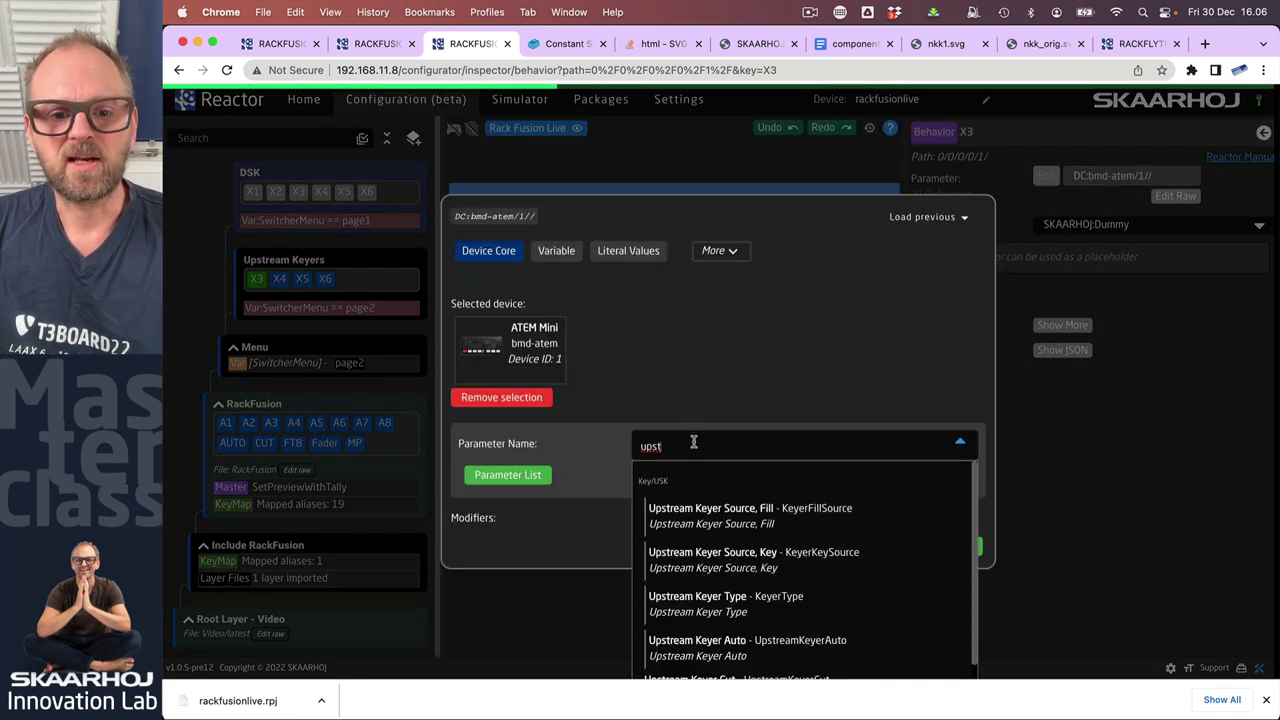
{"action": "scroll", "coordinate": [748, 545], "scroll_direction": "down", "scroll_amount": 1}
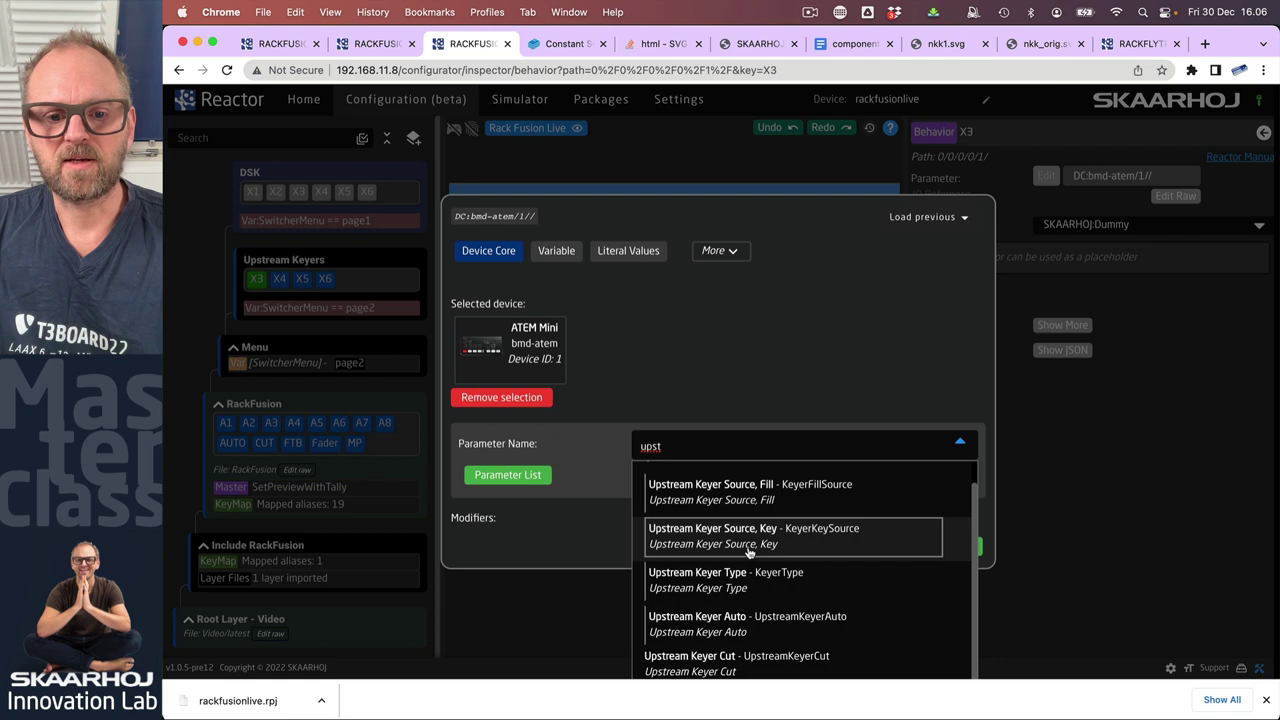
{"action": "left_click", "coordinate": [740, 662]}
{"action": "left_click", "coordinate": [838, 441]}
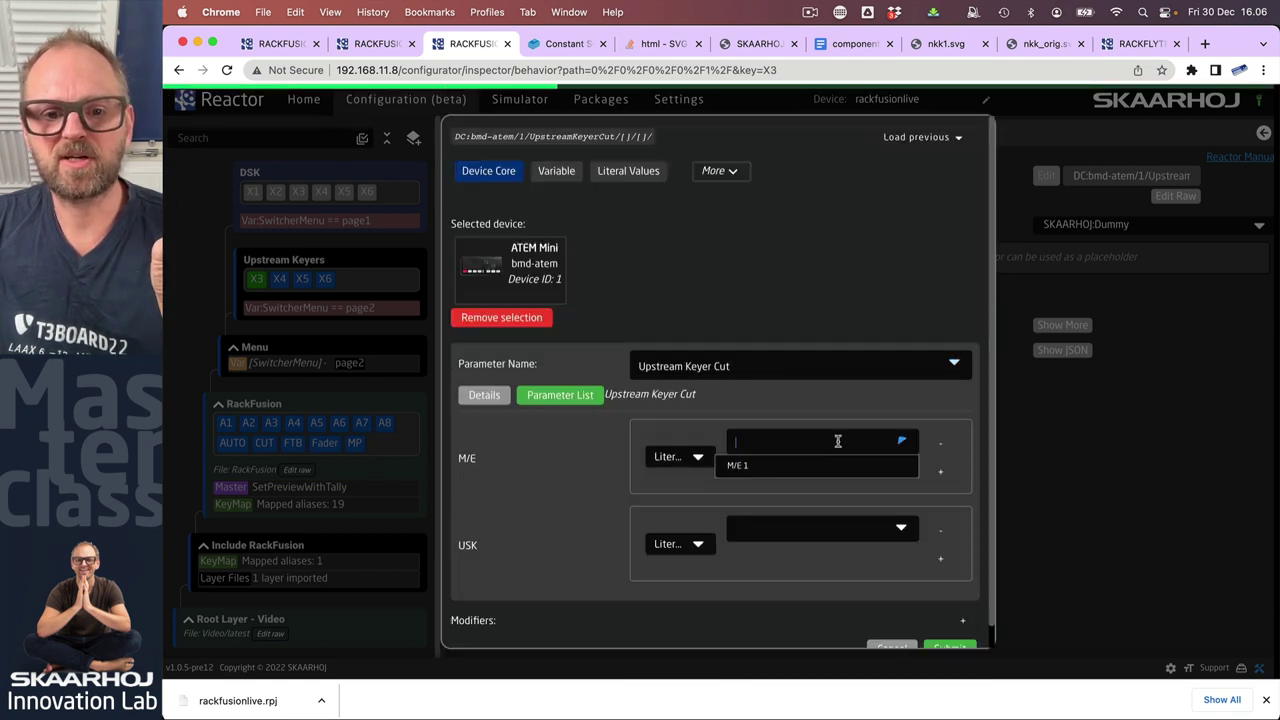
{"action": "left_click", "coordinate": [760, 466]}
{"action": "left_click", "coordinate": [869, 528]}
{"action": "left_click", "coordinate": [741, 557]}
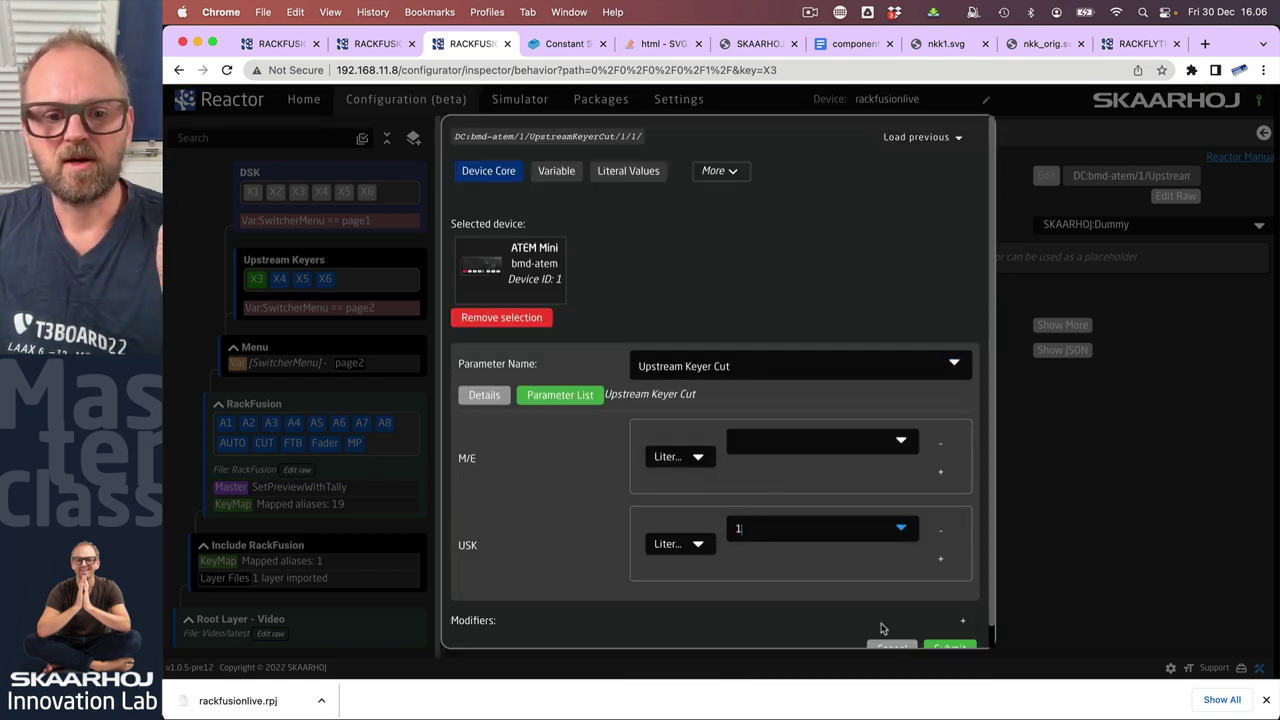
{"action": "left_click", "coordinate": [950, 647]}
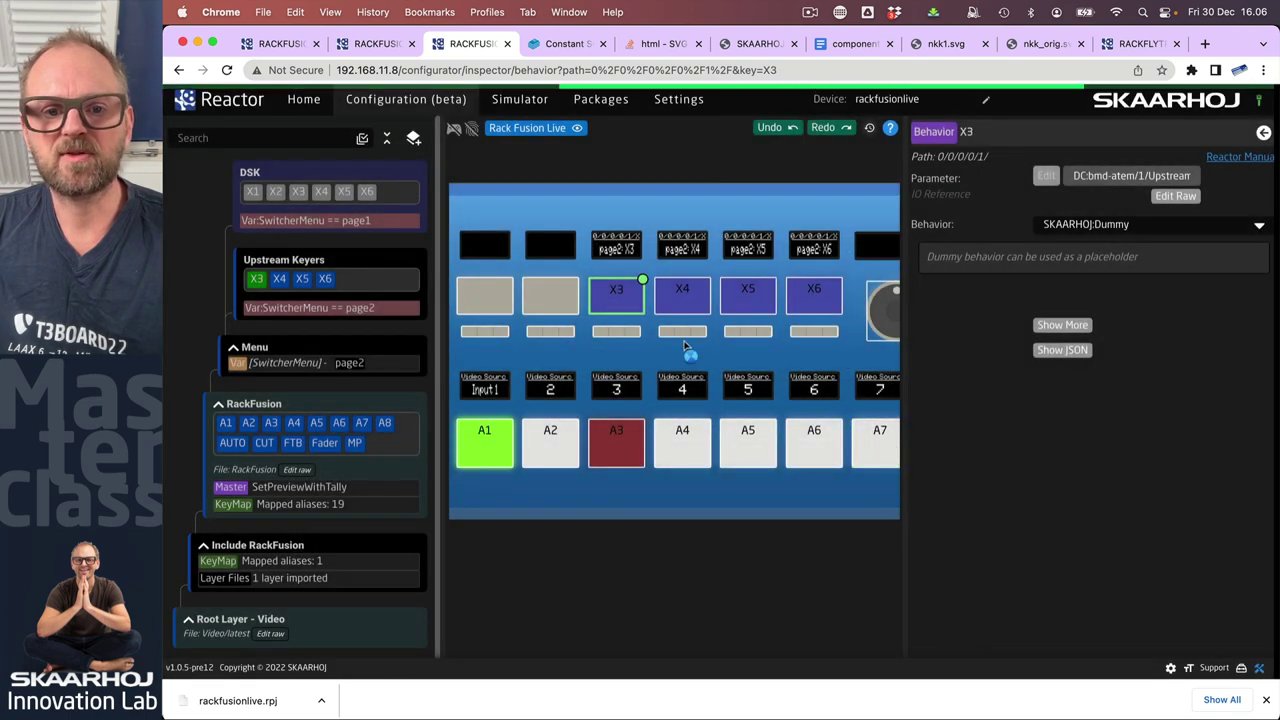
Step: Turn on simulation mode and move the browser window aside to bring up ATEM Software Control
{"action": "scroll", "coordinate": [620, 262], "scroll_direction": "up", "scroll_amount": 2}
{"action": "scroll", "coordinate": [620, 262], "scroll_direction": "up", "scroll_amount": 2}
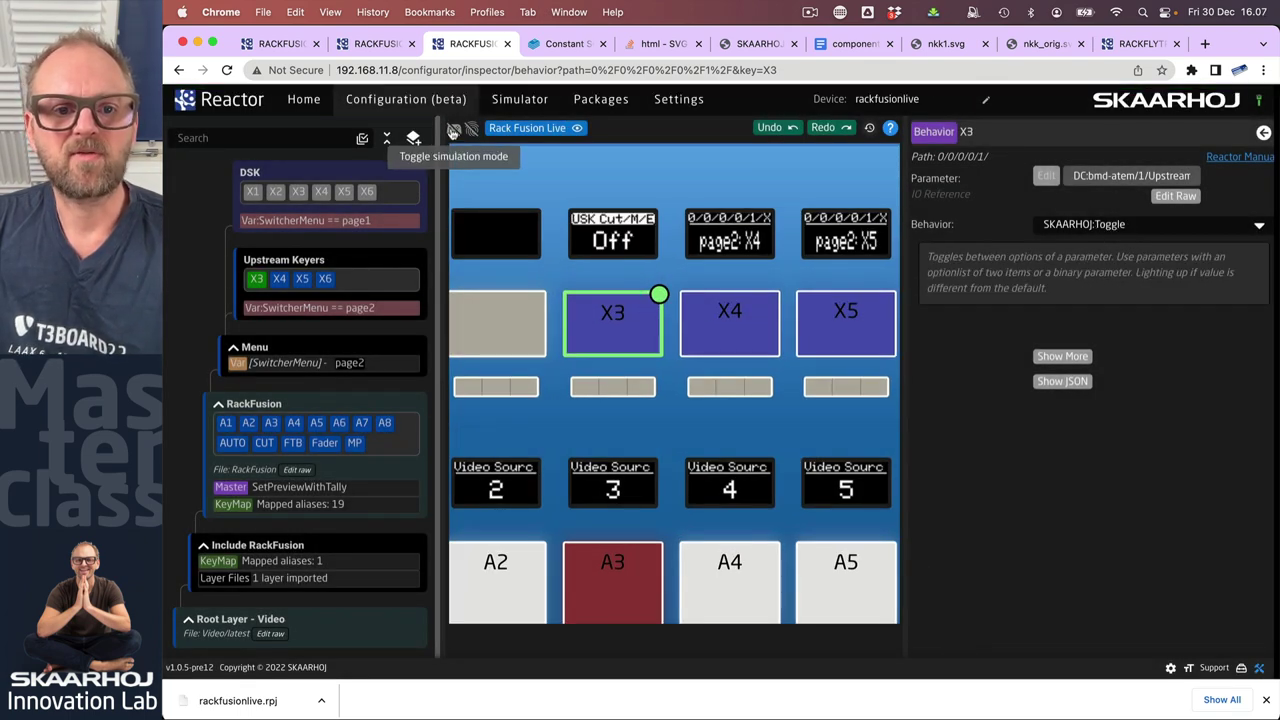
{"action": "left_click", "coordinate": [454, 129]}
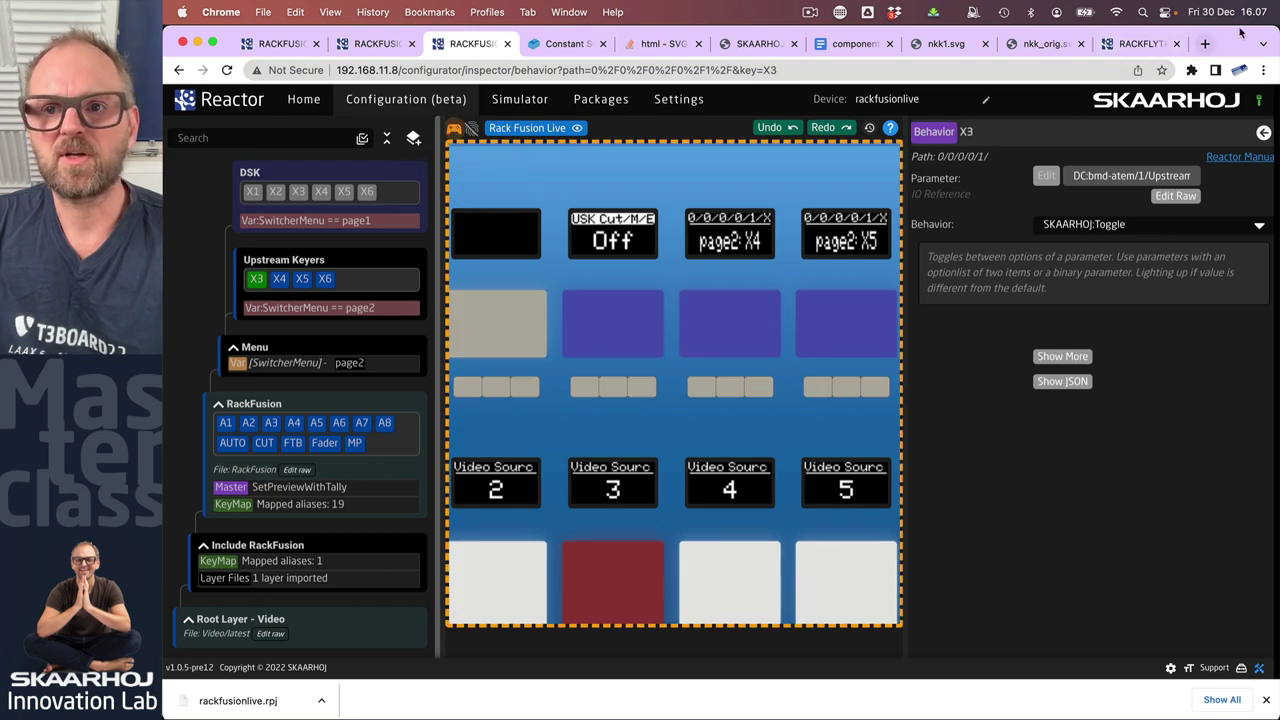
{"action": "left_click_drag", "start_coordinate": [1264, 33], "coordinate": [964, 20]}
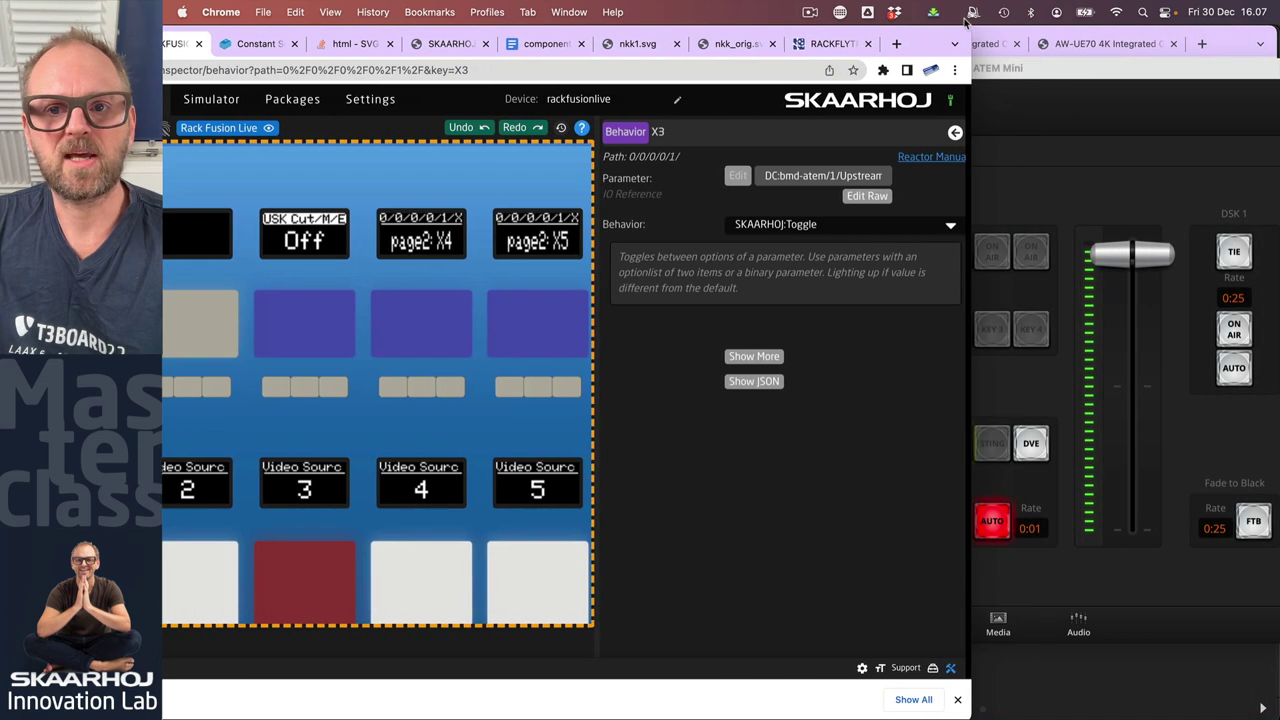
{"action": "left_click", "coordinate": [1100, 91]}
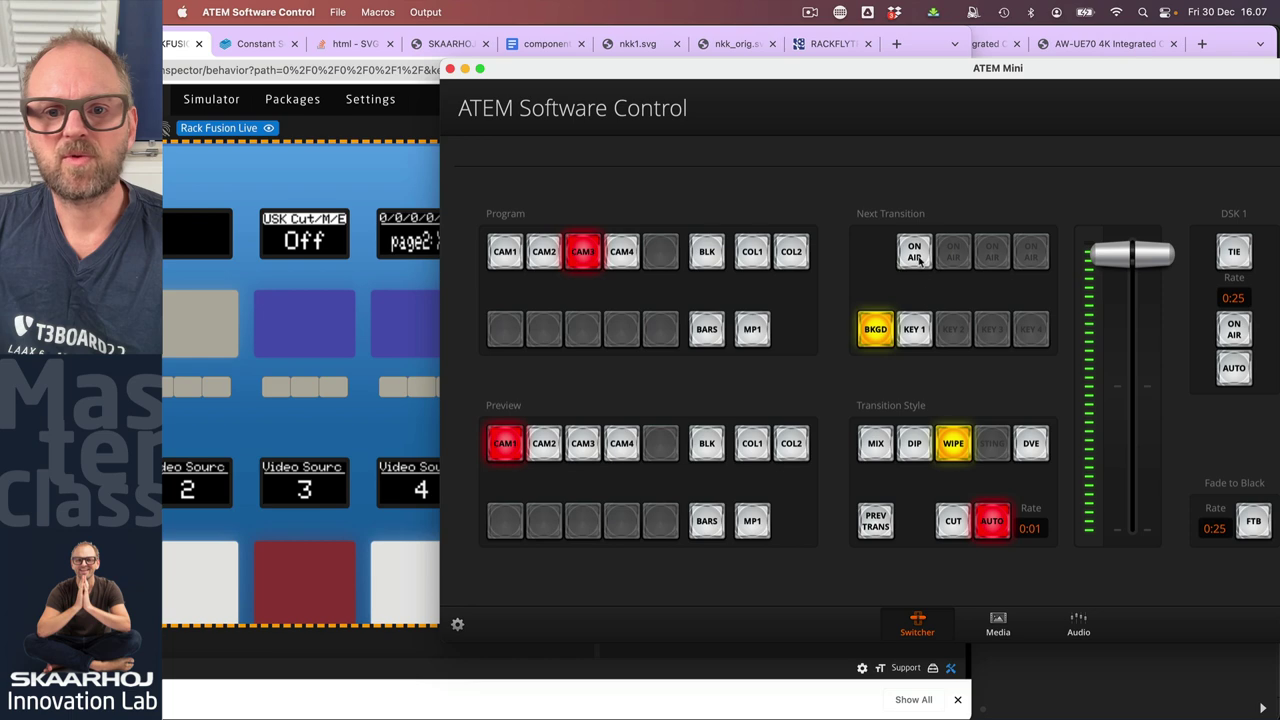
Step: Test the upstream keyer from ATEM Software Control and the simulated X3 button, leaving it on air, and move the browser window back
{"action": "left_click", "coordinate": [915, 256]}
{"action": "left_click_drag", "start_coordinate": [991, 160], "coordinate": [1090, 134]}
{"action": "left_click", "coordinate": [300, 334]}
{"action": "left_click", "coordinate": [304, 342]}
{"action": "left_click", "coordinate": [305, 345]}
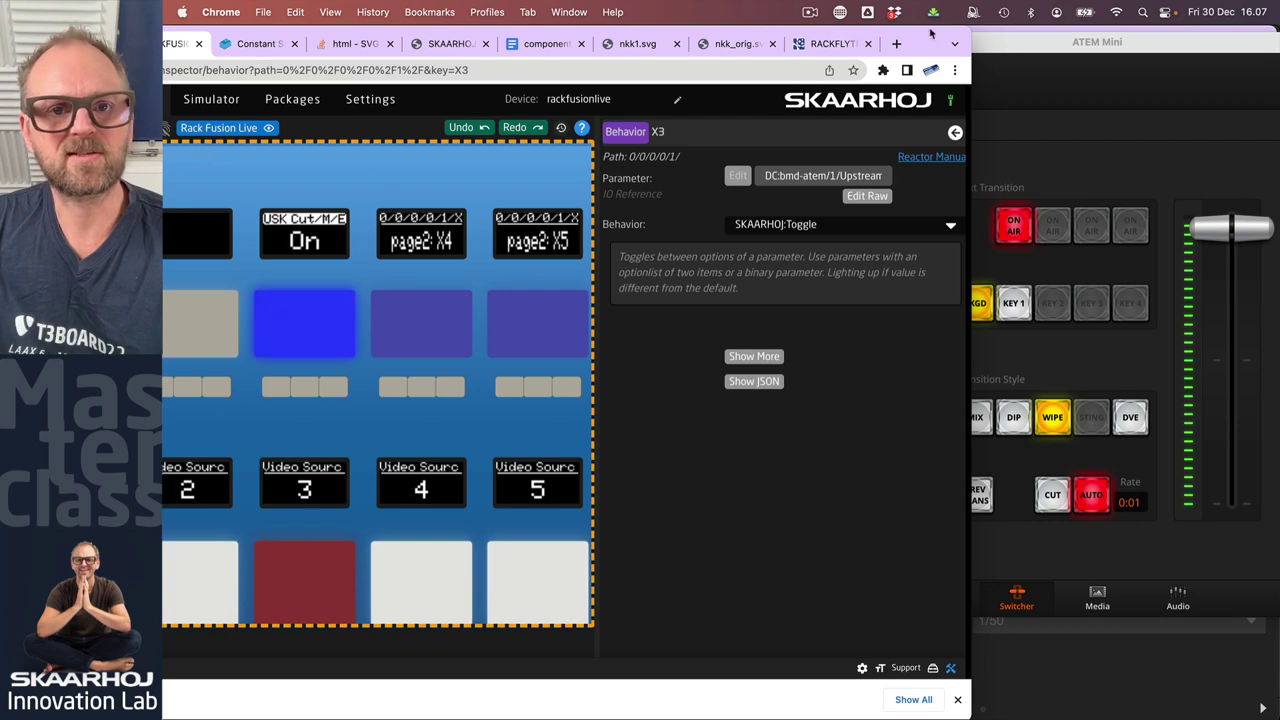
{"action": "left_click_drag", "start_coordinate": [918, 43], "coordinate": [1226, 43]}
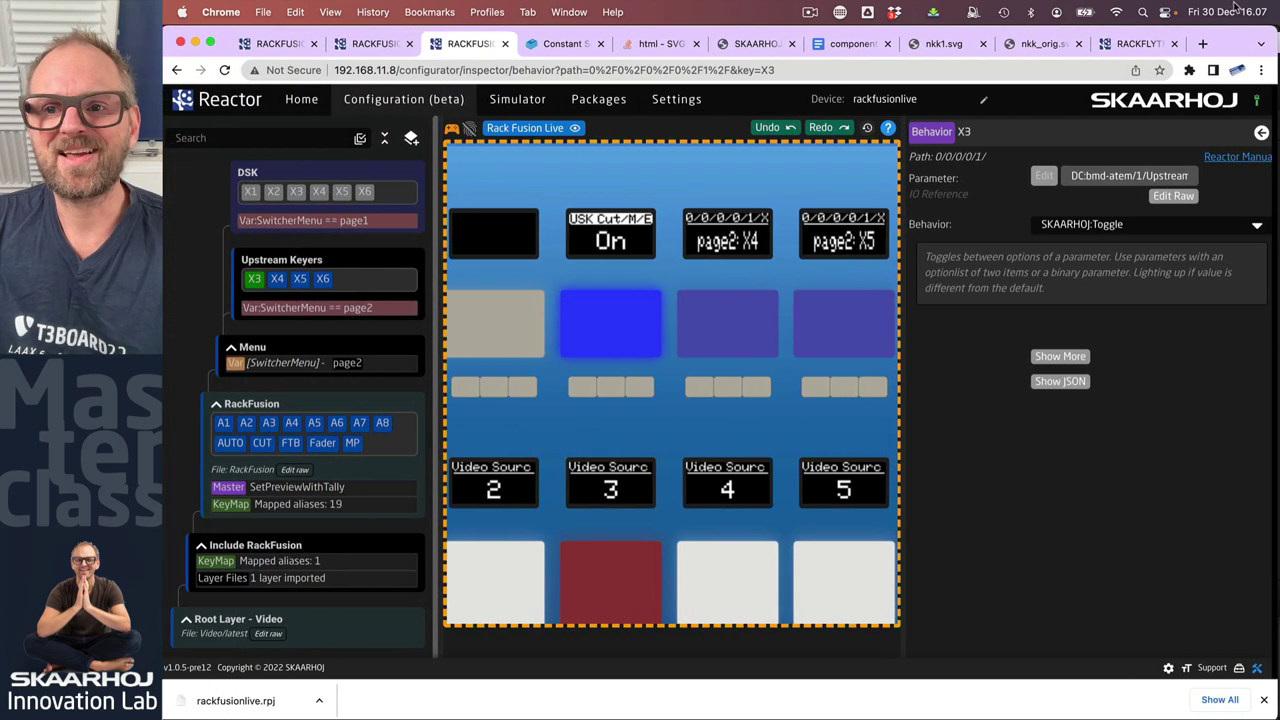
Step: Turn off simulation mode and look over the unassigned buttons around FTB, CUT and AUTO on the panel
{"action": "left_click", "coordinate": [456, 131]}
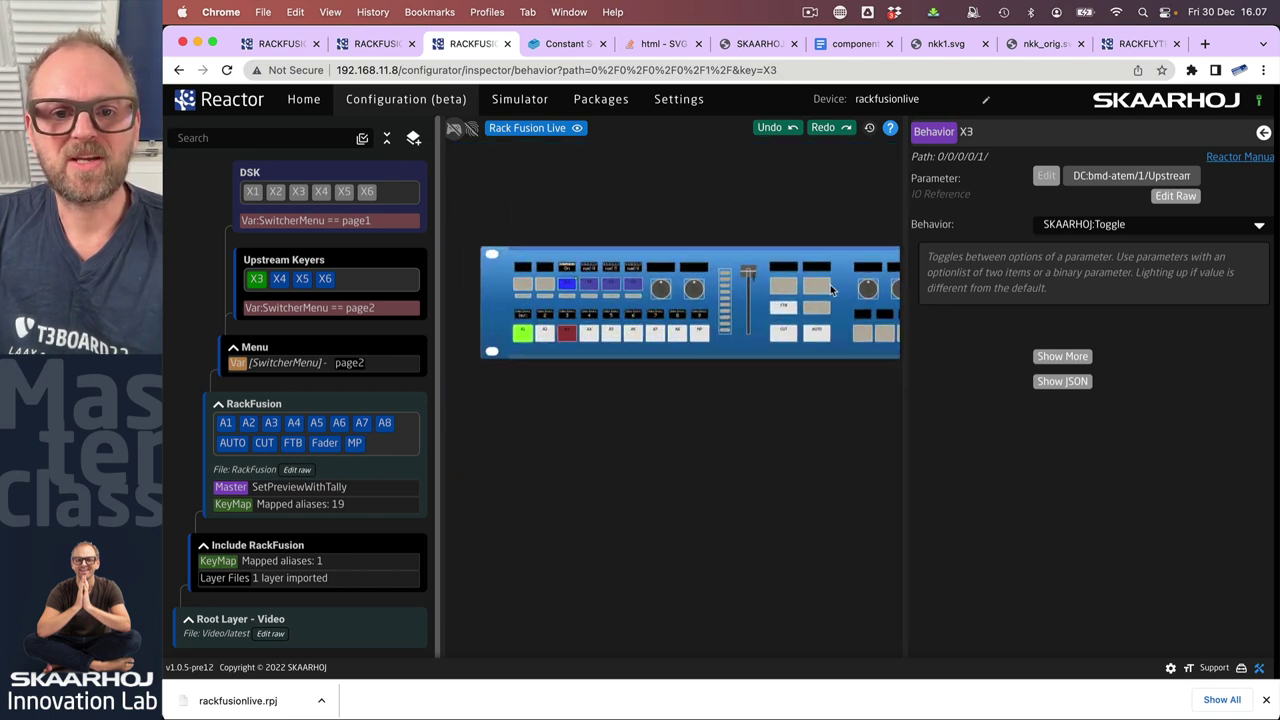
{"action": "left_click", "coordinate": [830, 288]}
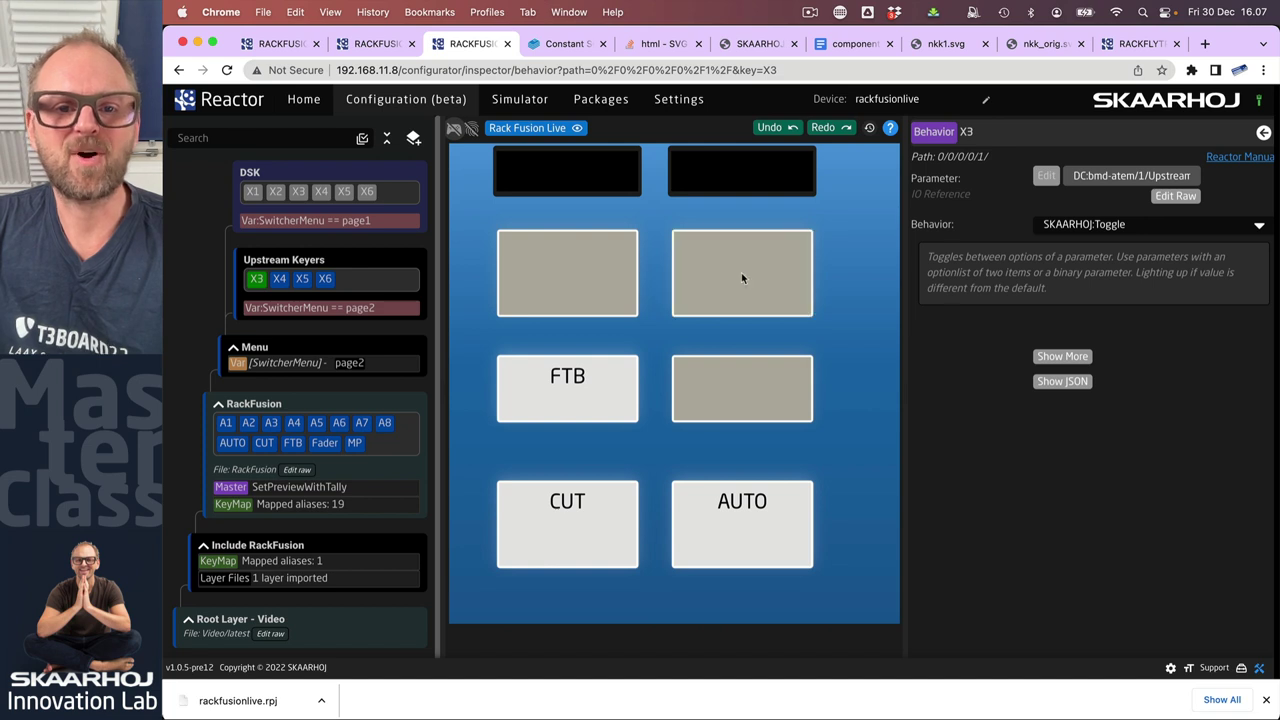
{"action": "left_click", "coordinate": [741, 272]}
{"action": "scroll", "coordinate": [534, 334], "scroll_direction": "down", "scroll_amount": 2}
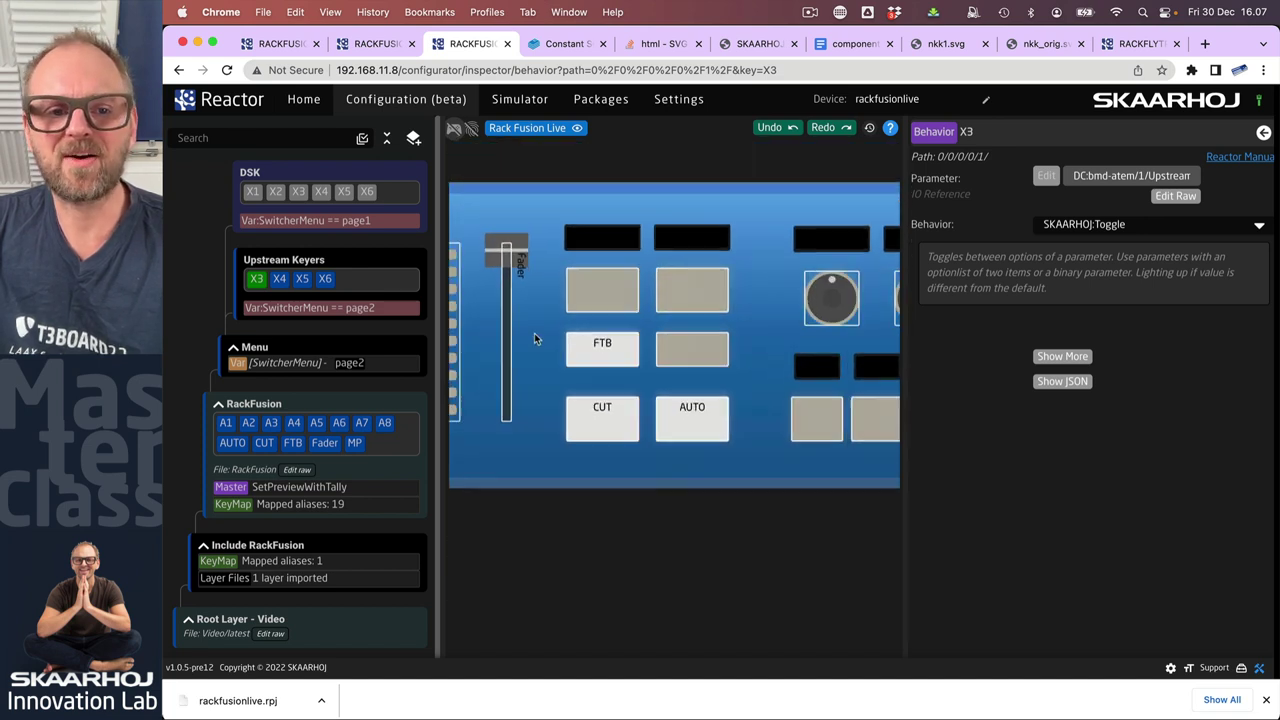
{"action": "left_click_drag", "start_coordinate": [470, 343], "coordinate": [827, 352]}
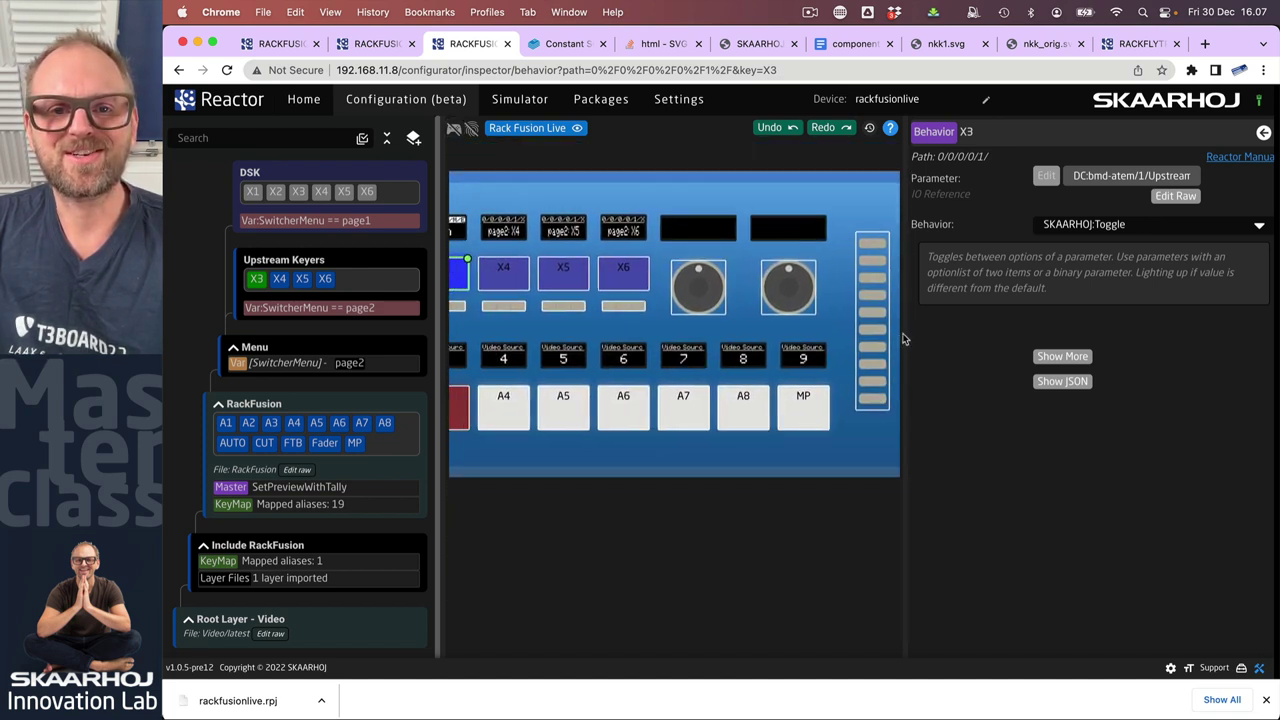
Step: Try to move the SwitcherMenu variable from the Menu layer onto the RackFusion layer, and undo the change
{"action": "left_click_drag", "start_coordinate": [630, 336], "coordinate": [748, 332]}
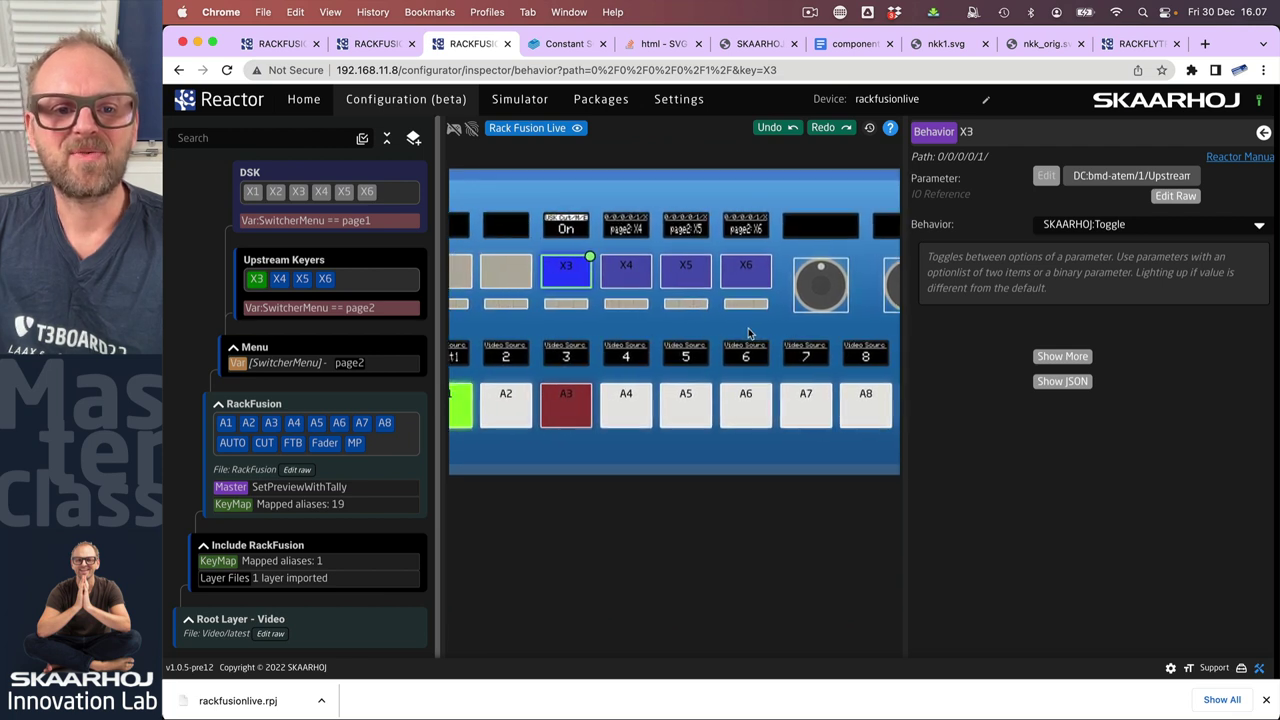
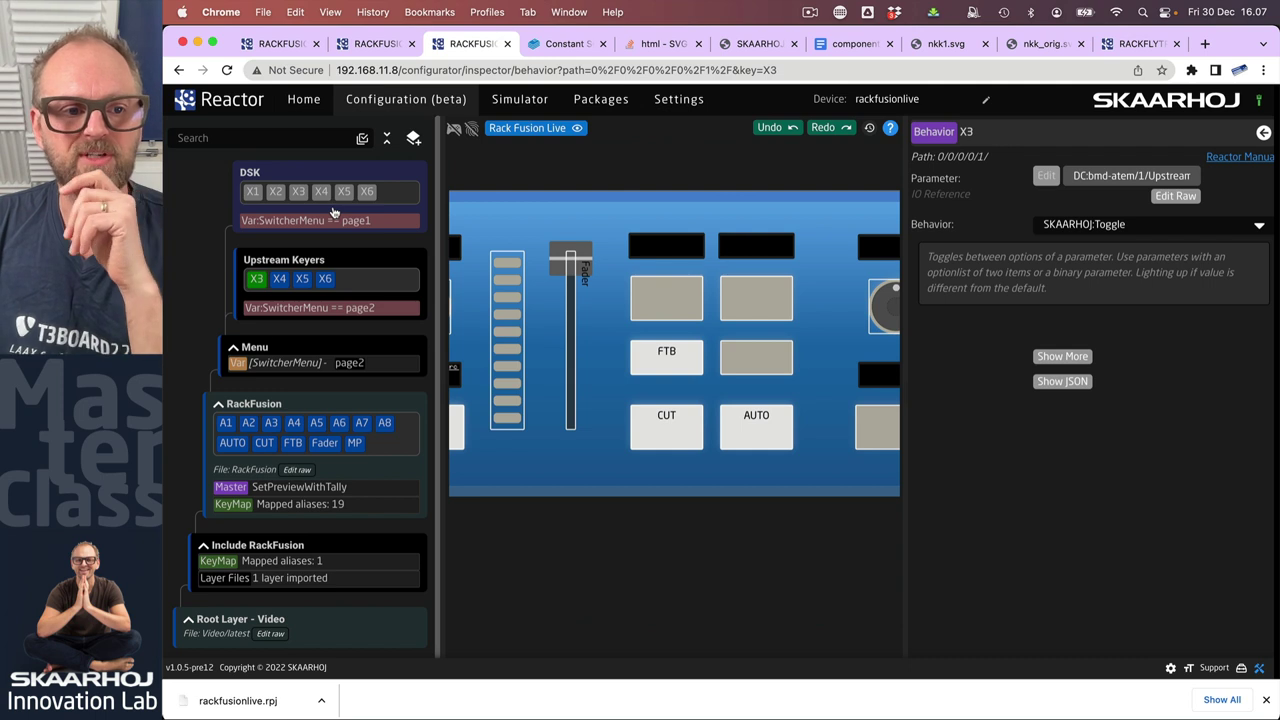
{"action": "left_click", "coordinate": [288, 360]}
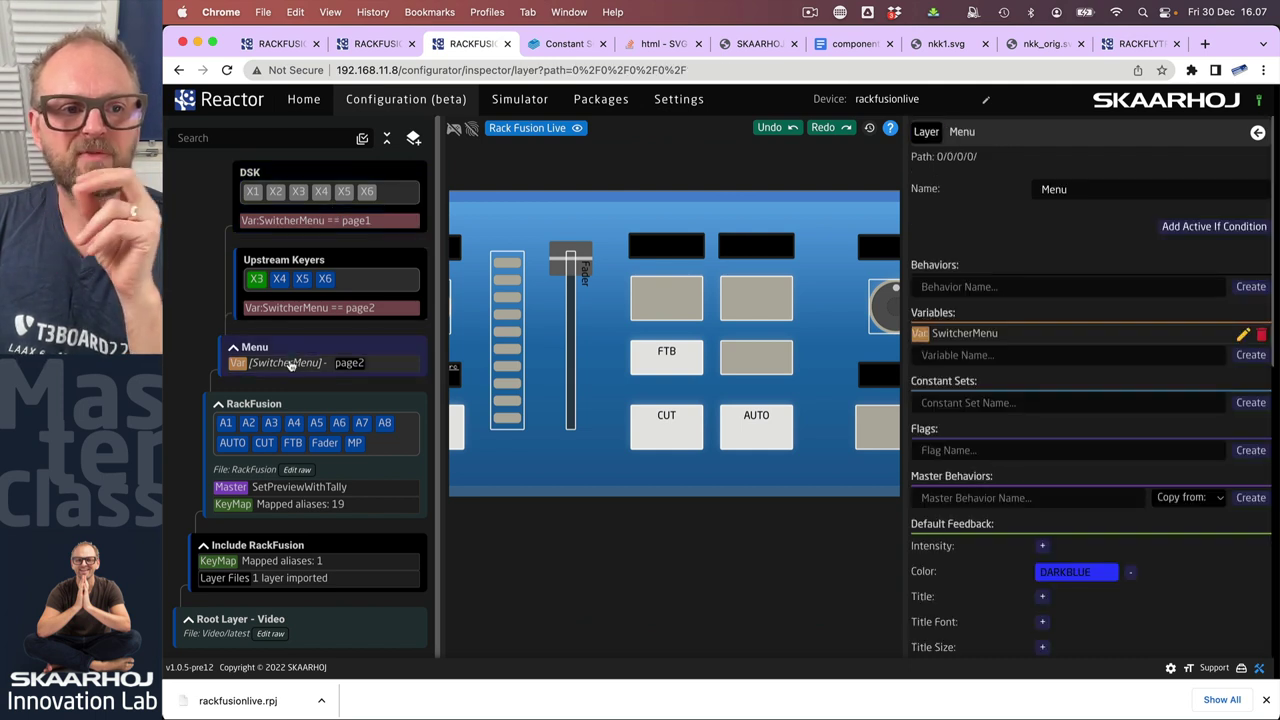
{"action": "left_click", "coordinate": [288, 364]}
{"action": "right_click", "coordinate": [289, 366]}
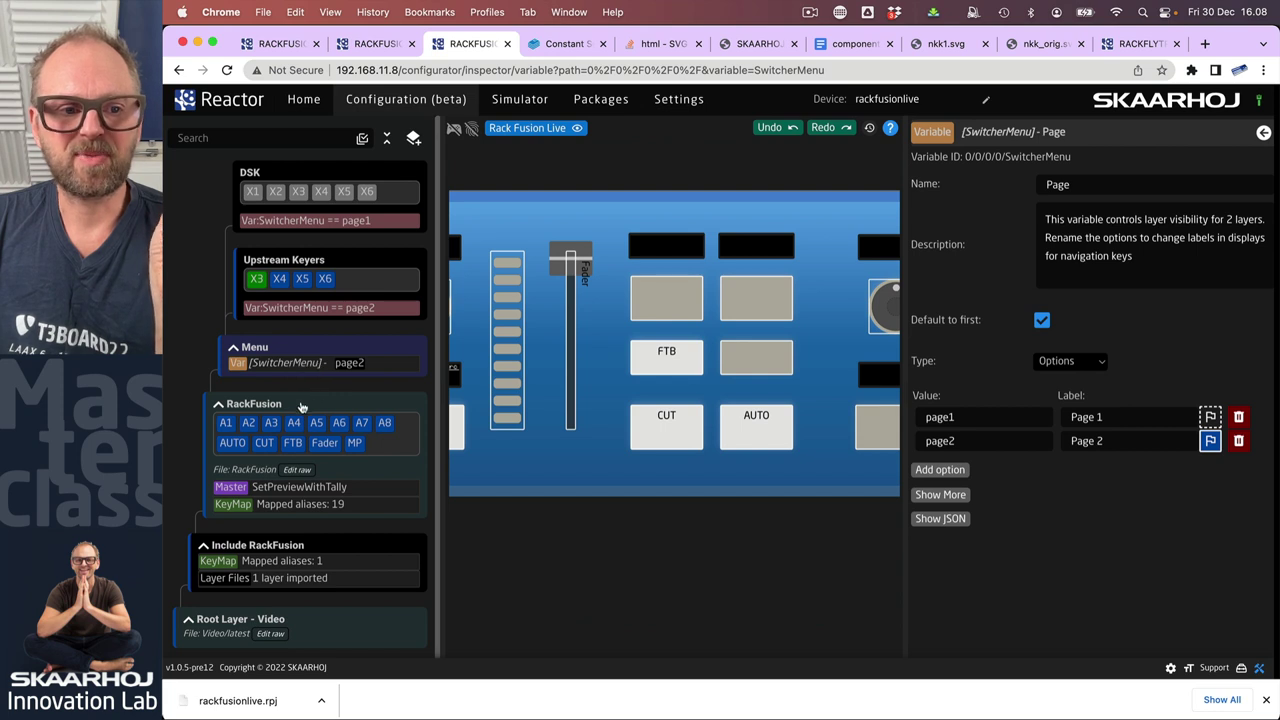
{"action": "left_click", "coordinate": [303, 408]}
{"action": "right_click", "coordinate": [306, 408]}
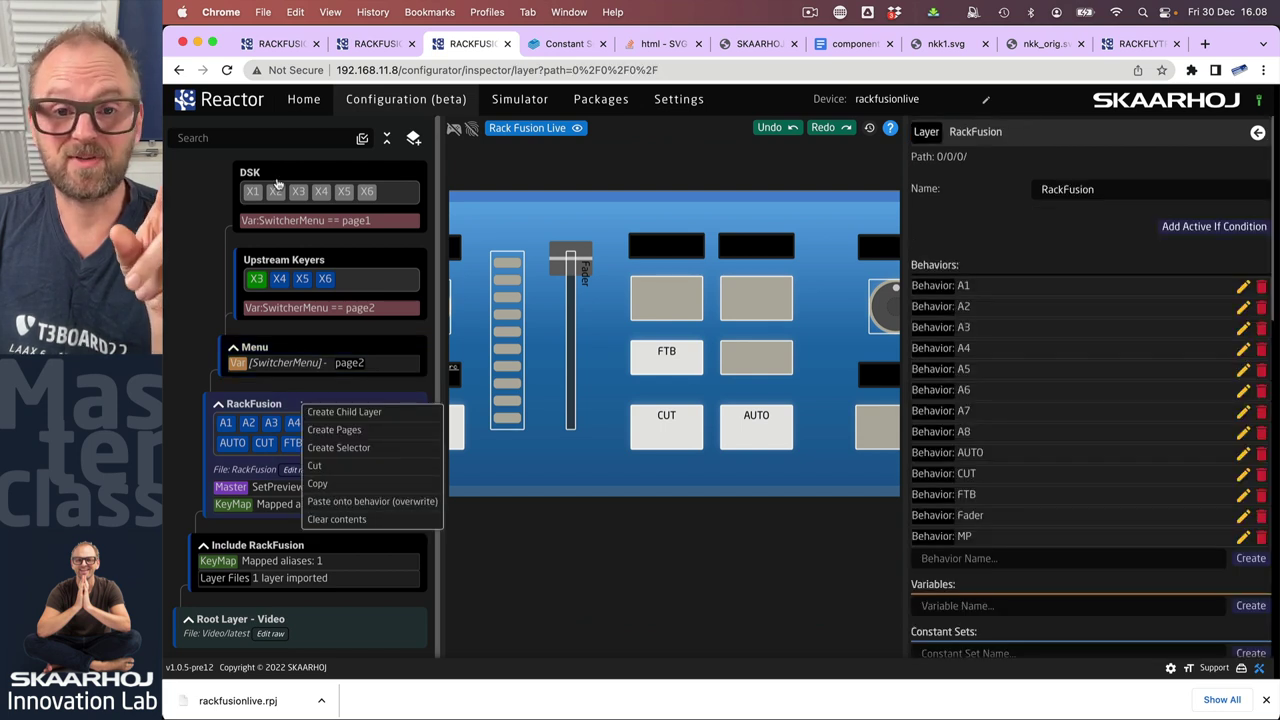
{"action": "left_click", "coordinate": [357, 503]}
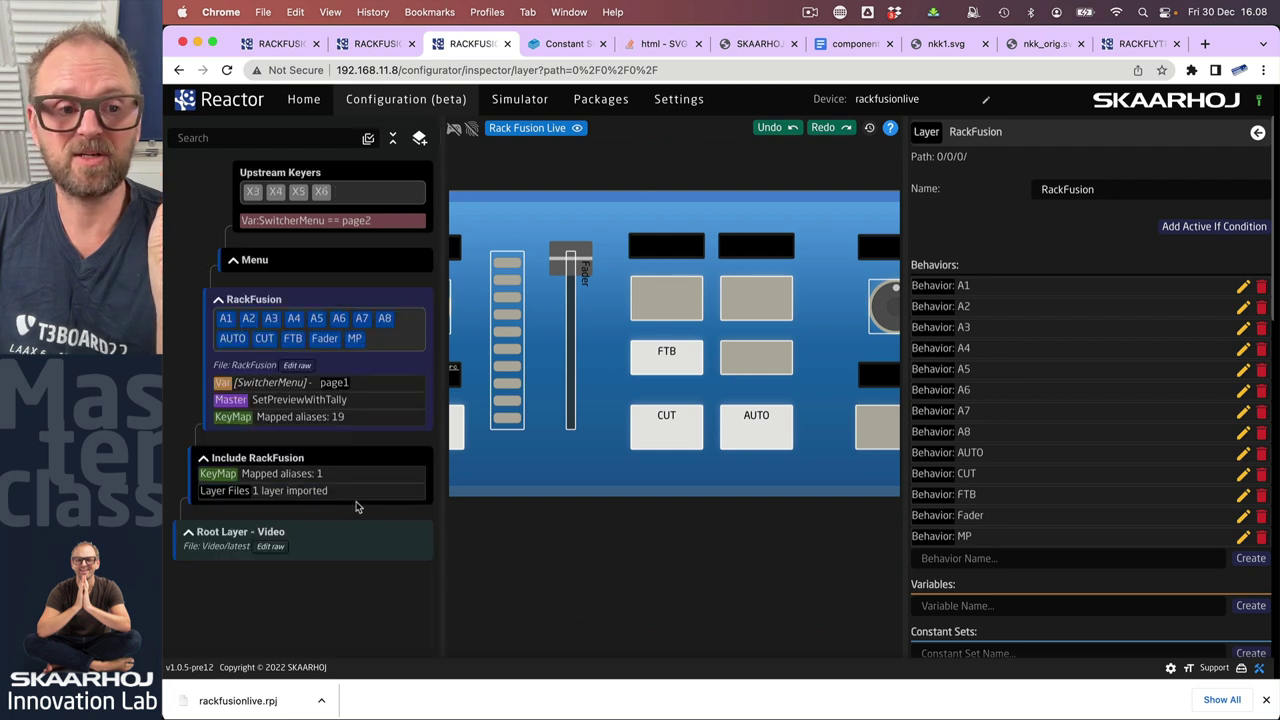
{"action": "left_click", "coordinate": [785, 130]}
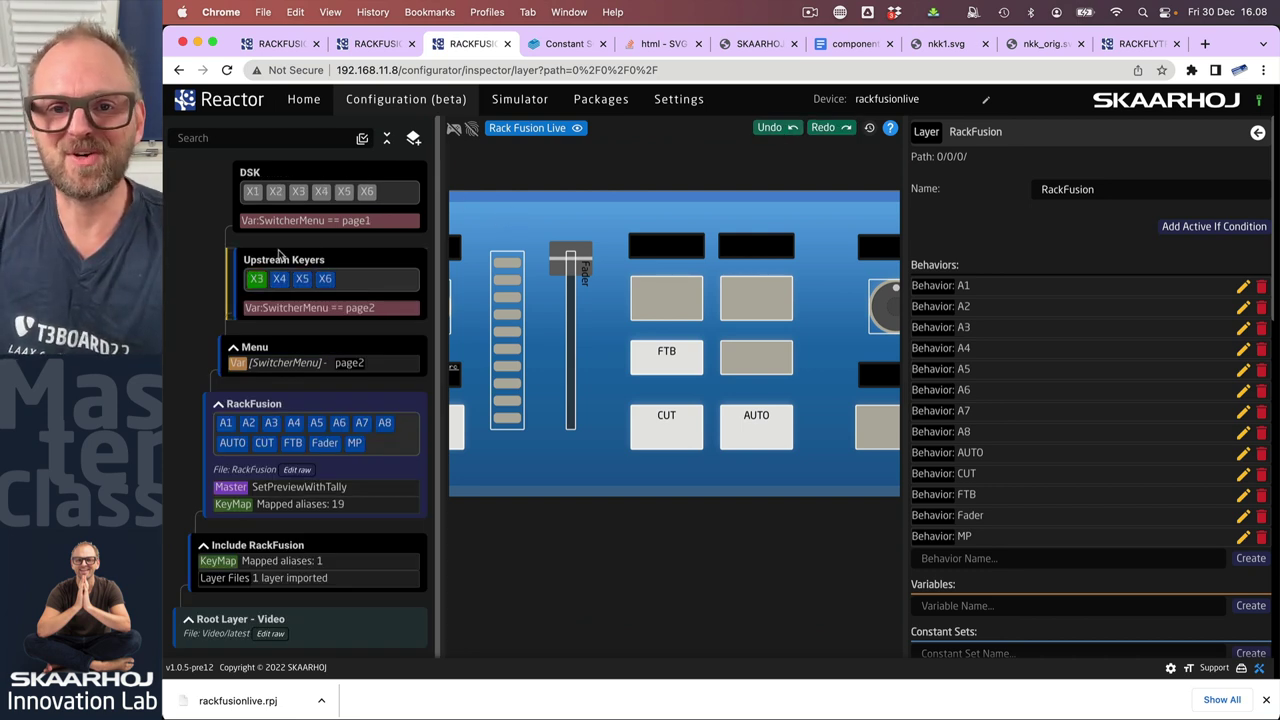
Step: Look over the saved versions in the Video configuration's history and return to the configuration
{"action": "left_click", "coordinate": [869, 128]}
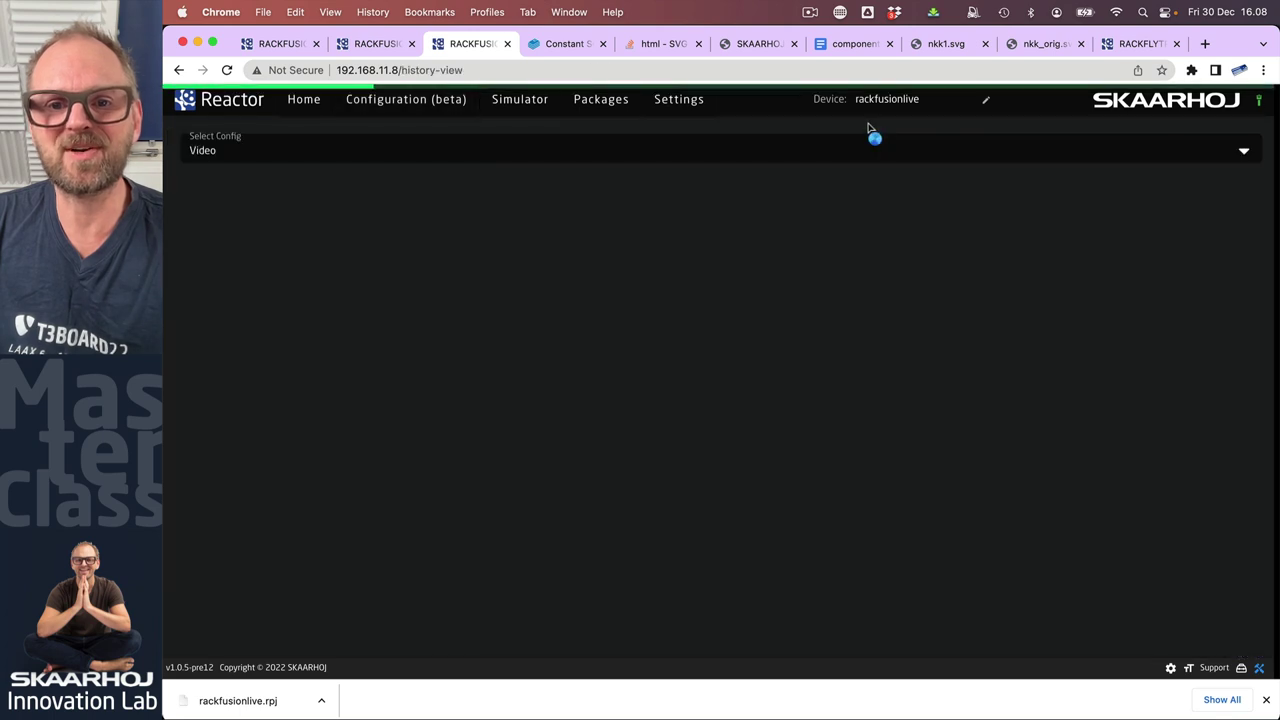
{"action": "scroll", "coordinate": [780, 380], "scroll_direction": "down", "scroll_amount": 2}
{"action": "scroll", "coordinate": [789, 380], "scroll_direction": "up", "scroll_amount": 2}
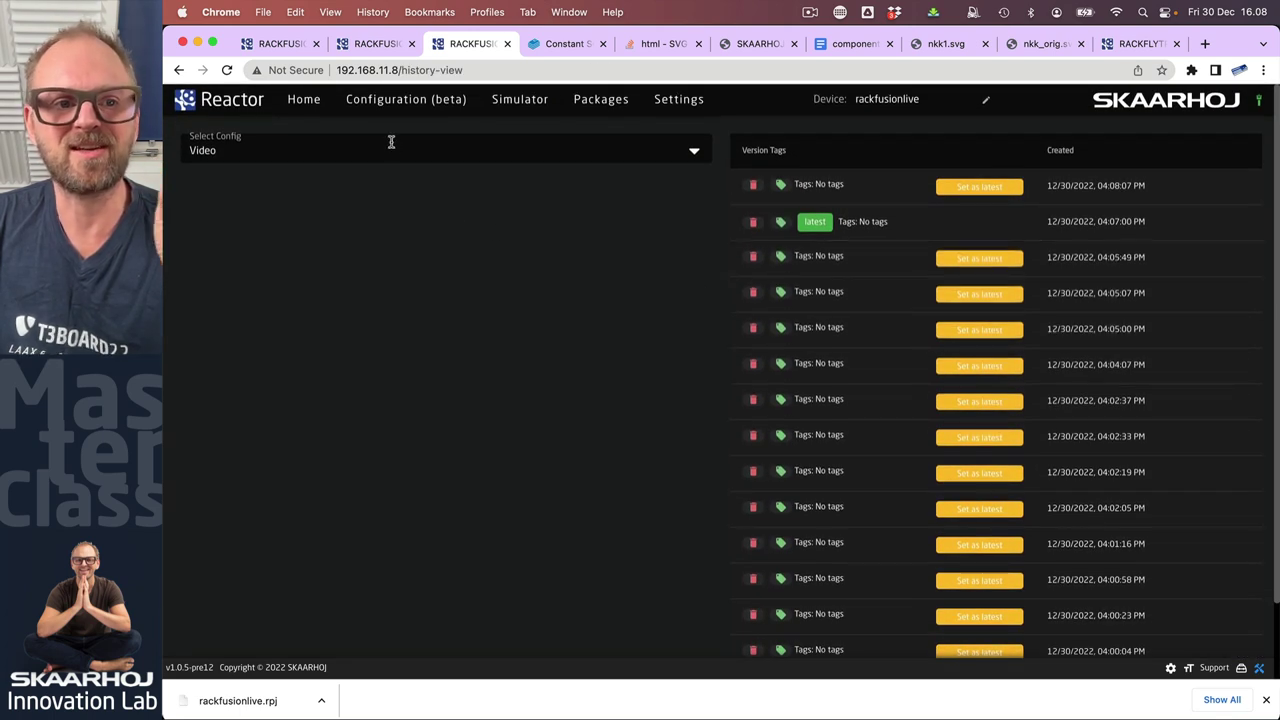
{"action": "left_click", "coordinate": [386, 100]}
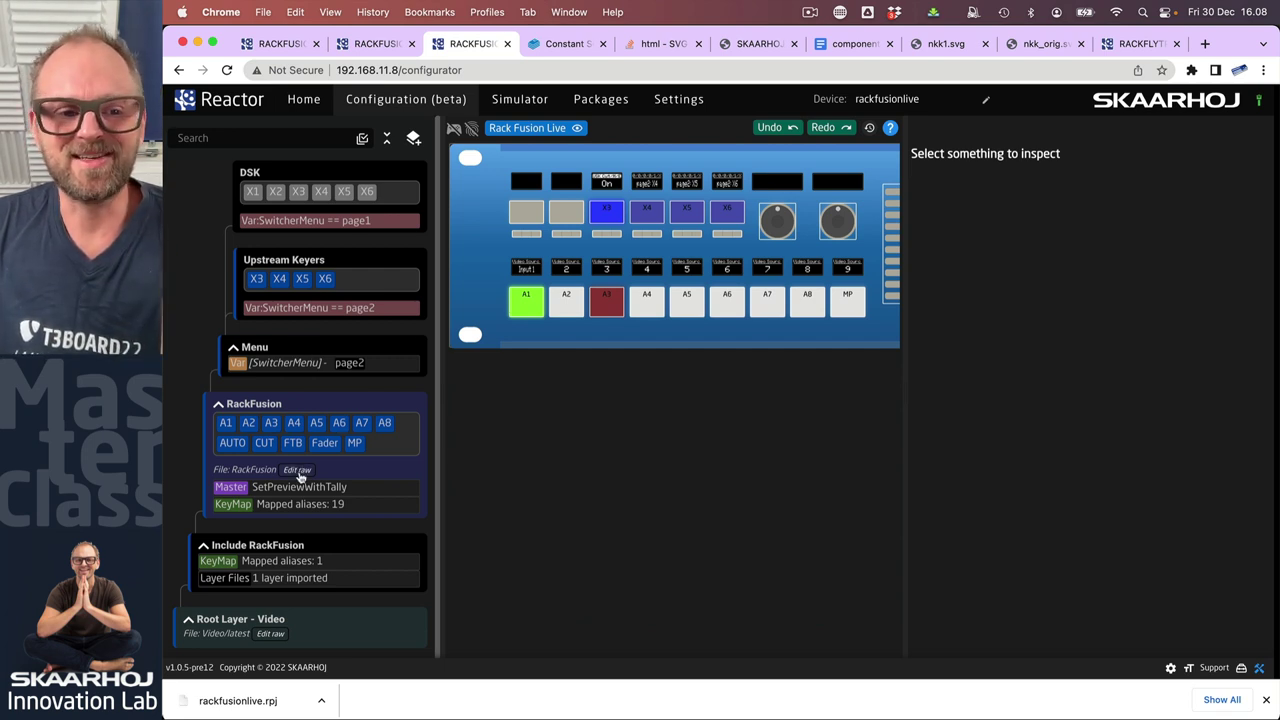
{"action": "left_click", "coordinate": [318, 176]}
{"action": "right_click", "coordinate": [318, 175]}
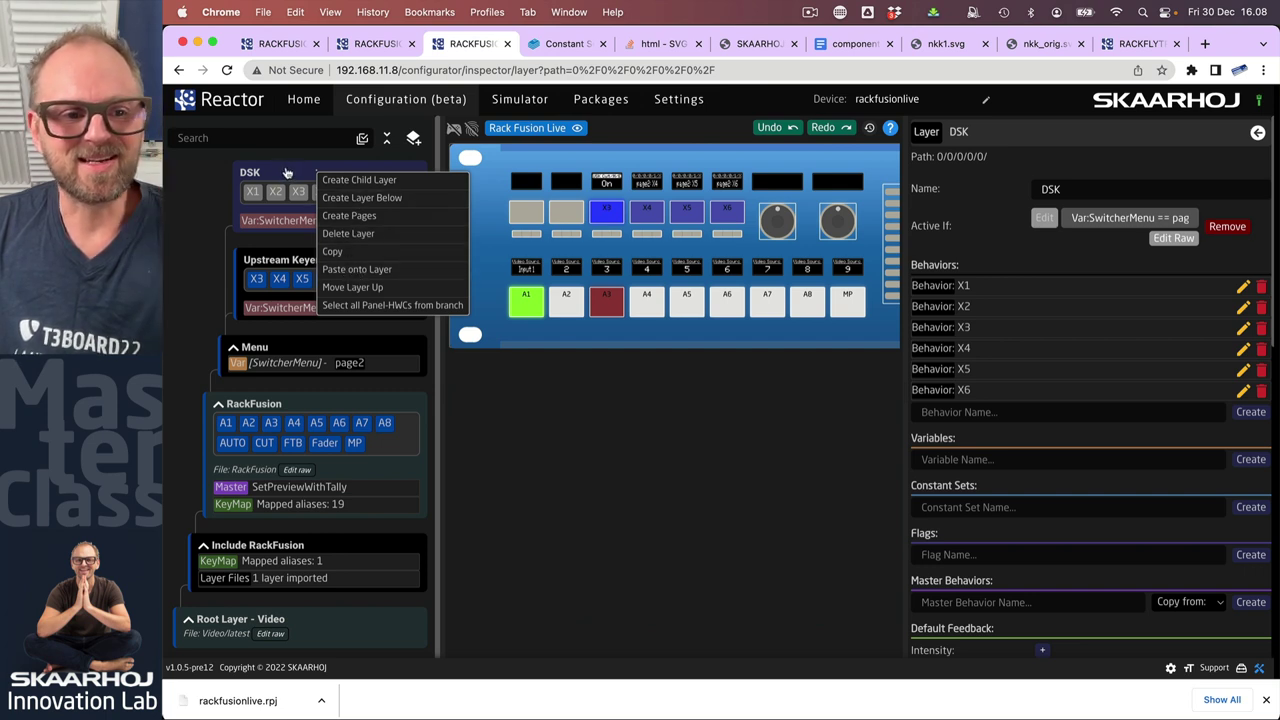
{"action": "left_click", "coordinate": [296, 346]}
Step: Create a behavior in the Menu layer for the unassigned upper button in the AUTO column
{"action": "left_click", "coordinate": [296, 346]}
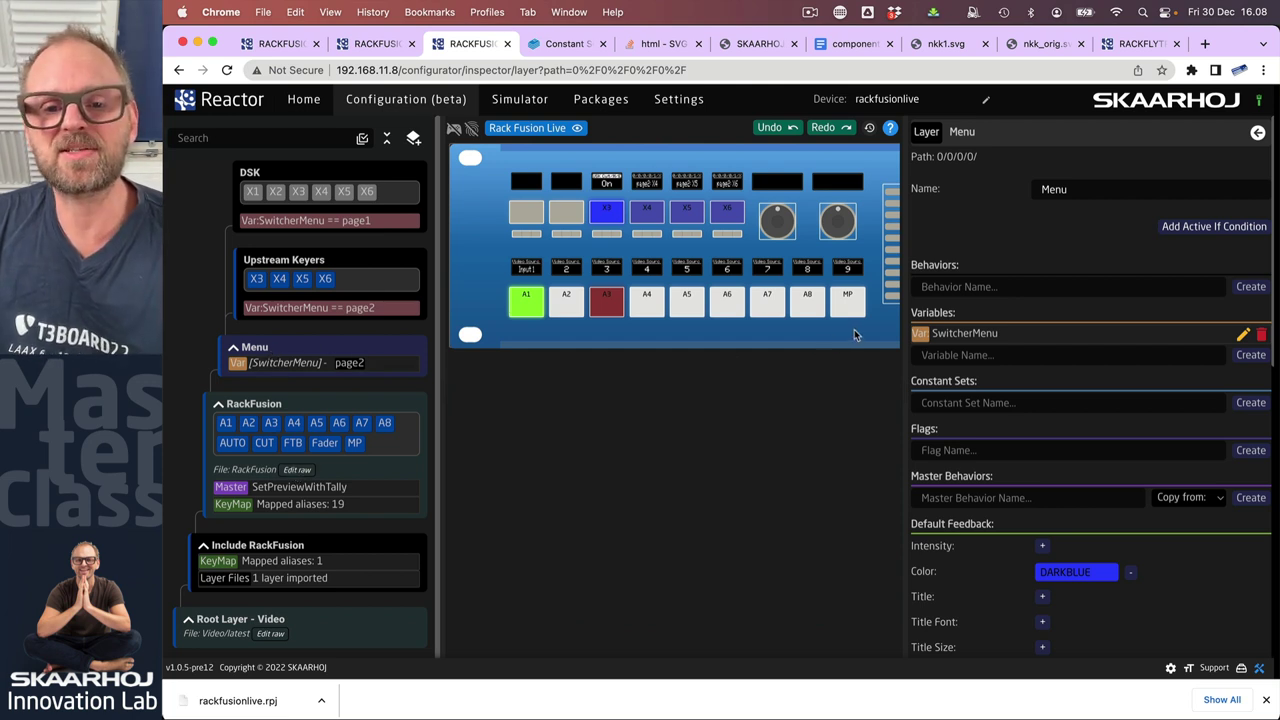
{"action": "scroll", "coordinate": [857, 336], "scroll_direction": "up", "scroll_amount": 3}
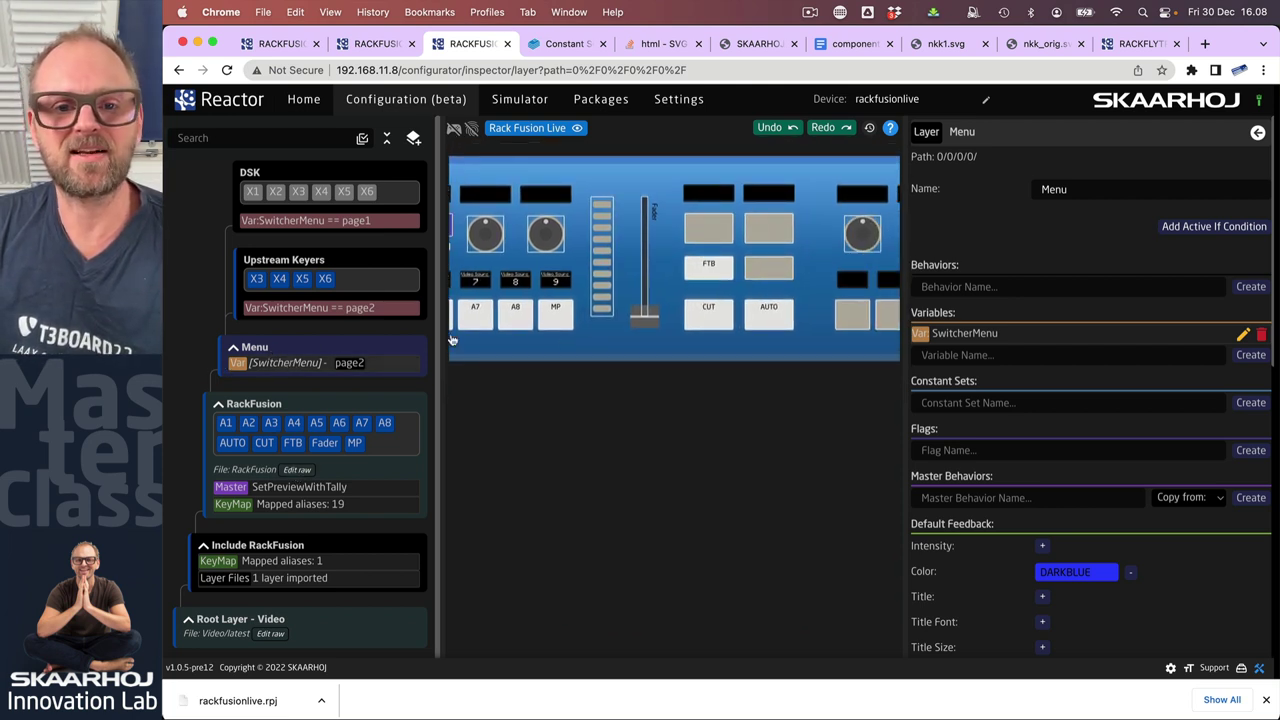
{"action": "left_click", "coordinate": [777, 226]}
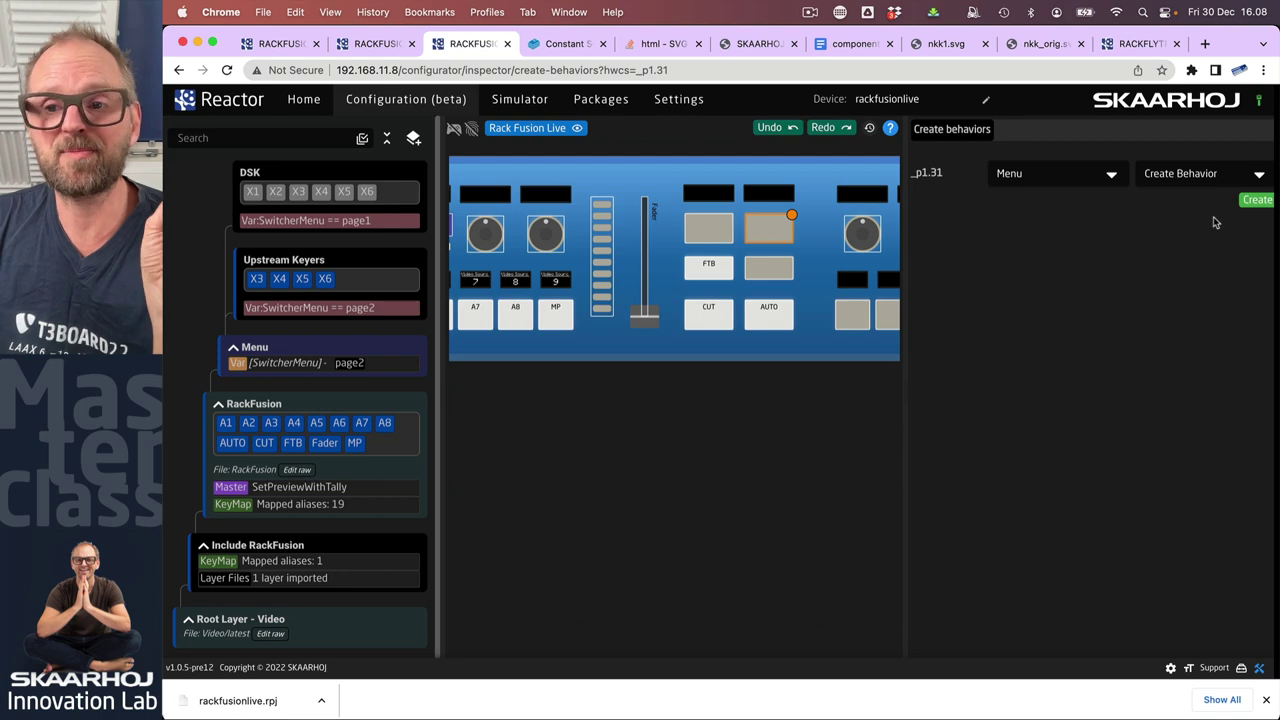
{"action": "left_click", "coordinate": [1255, 200]}
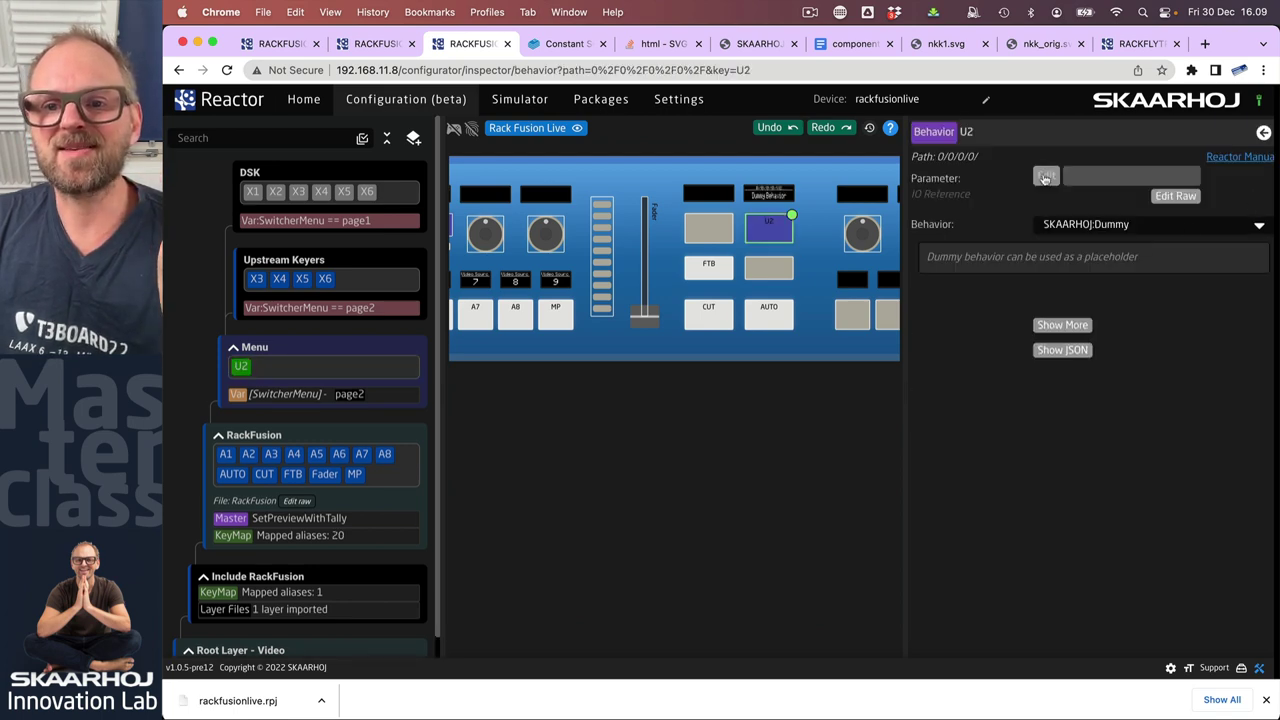
Step: Assign the SwitcherMenu variable as the parameter of the U2 behavior
{"action": "left_click", "coordinate": [1085, 176]}
{"action": "left_click", "coordinate": [557, 172]}
{"action": "left_click", "coordinate": [715, 386]}
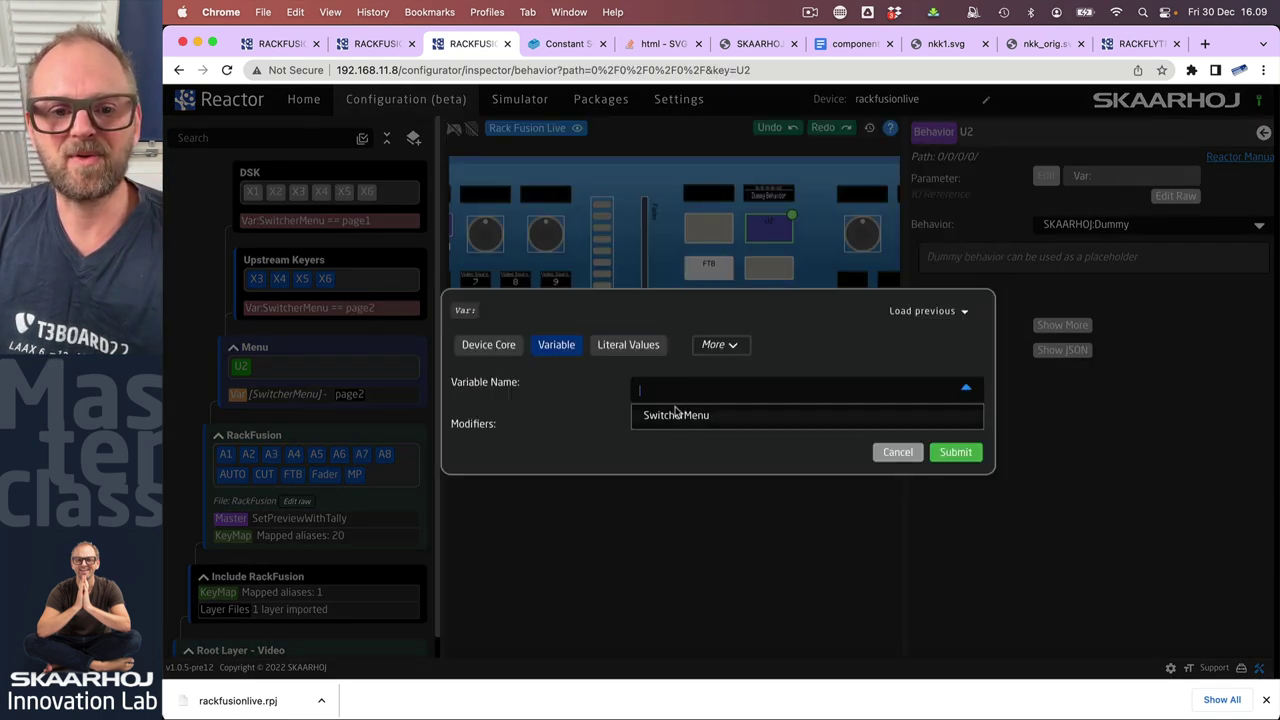
{"action": "left_click", "coordinate": [717, 417]}
{"action": "left_click", "coordinate": [953, 452]}
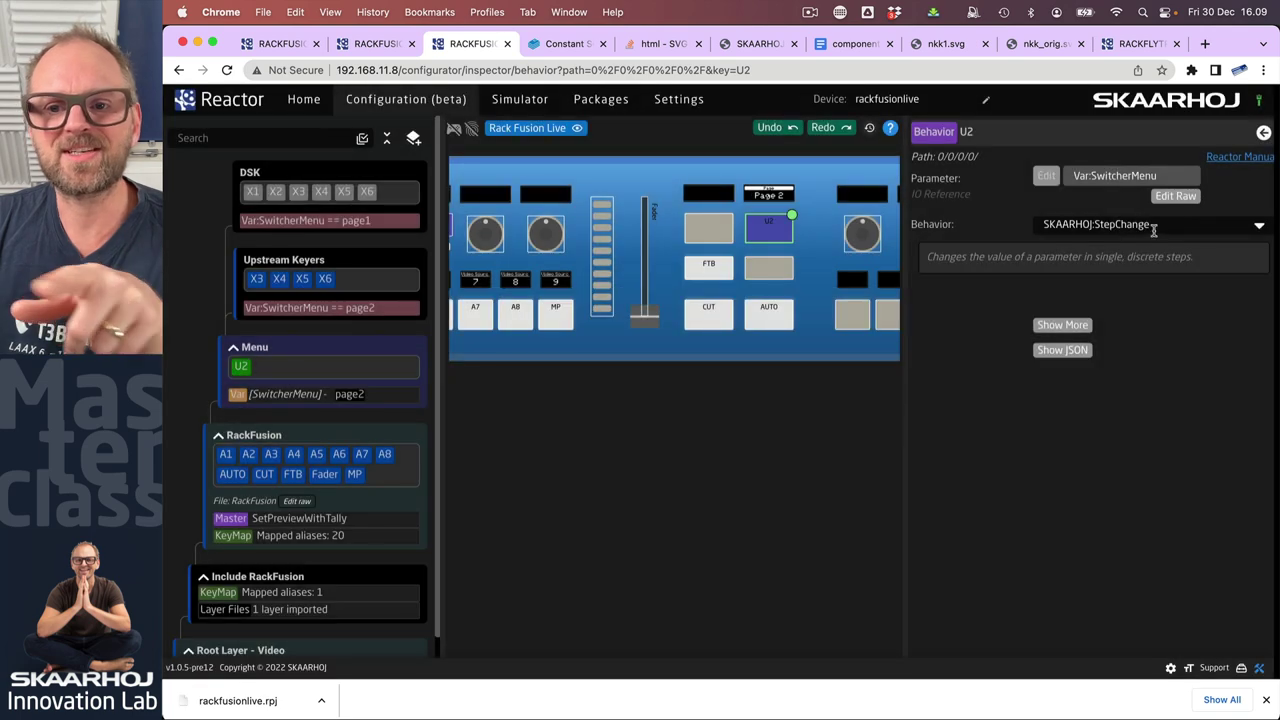
Step: Turn on simulation mode and test paging between Page 1 and Page 2 with the U2 button
{"action": "scroll", "coordinate": [814, 212], "scroll_direction": "up", "scroll_amount": 3}
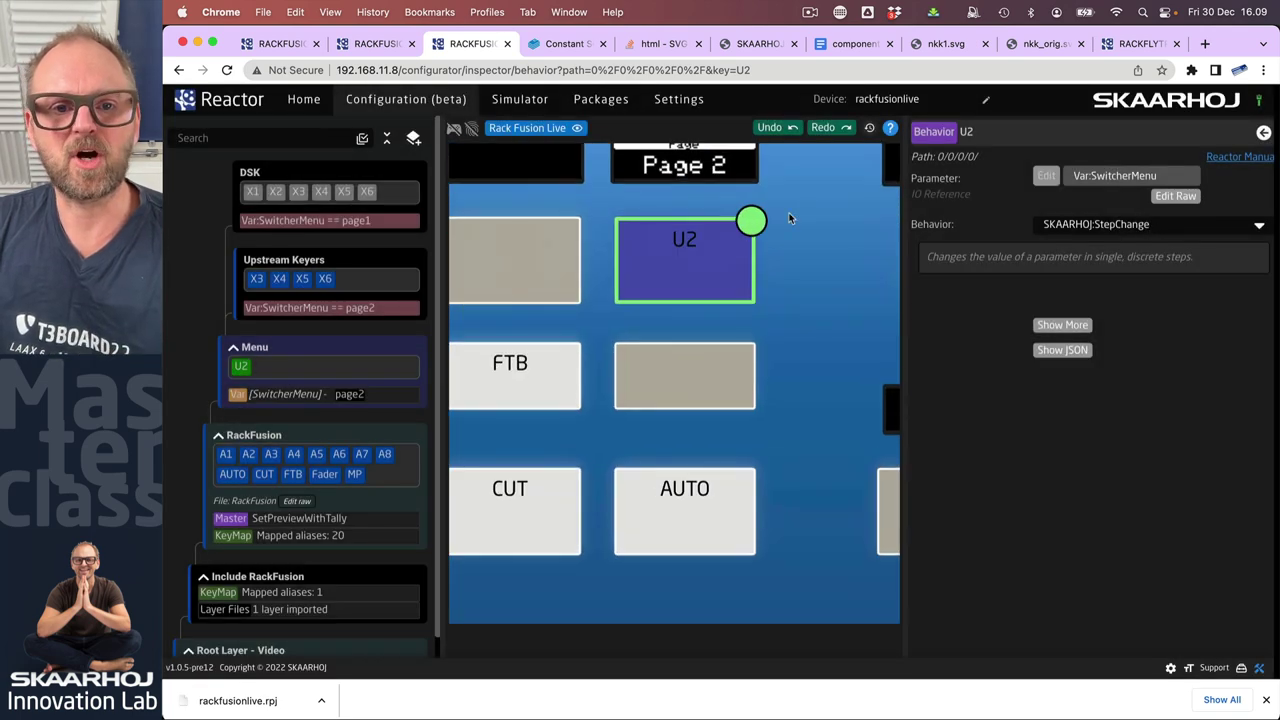
{"action": "left_click_drag", "start_coordinate": [687, 204], "coordinate": [702, 285]}
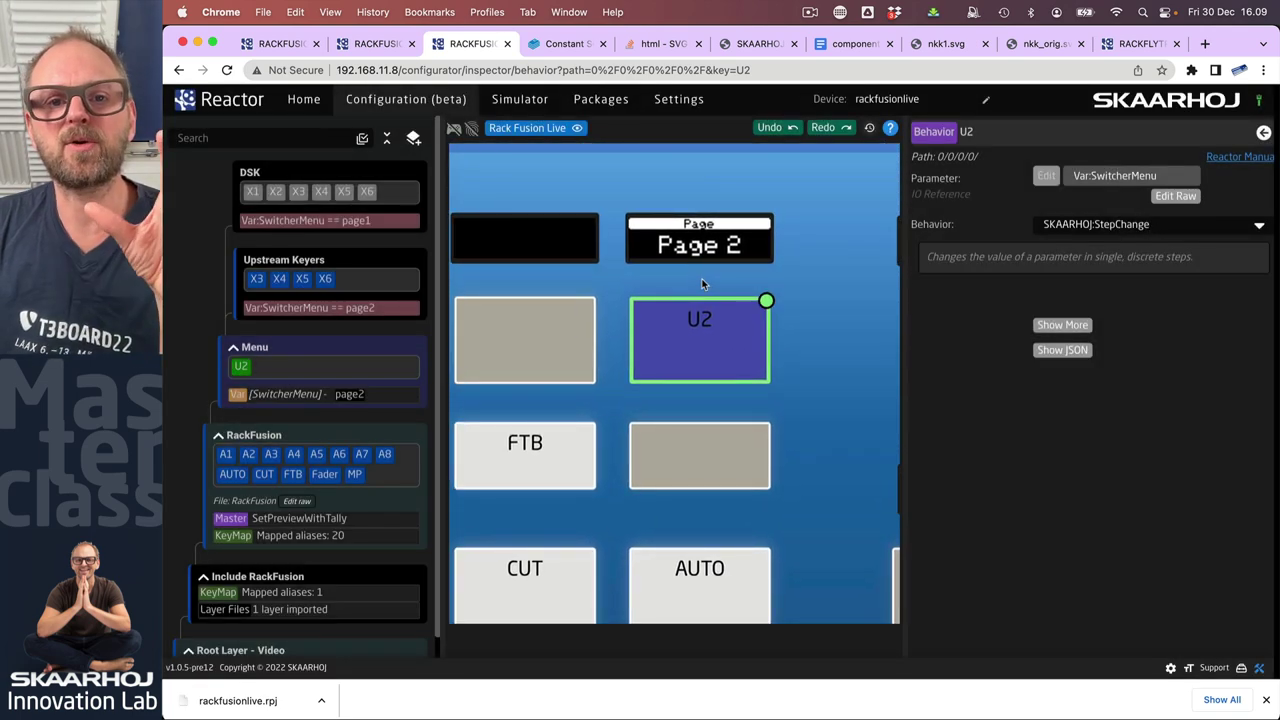
{"action": "left_click", "coordinate": [454, 133]}
{"action": "left_click", "coordinate": [714, 362]}
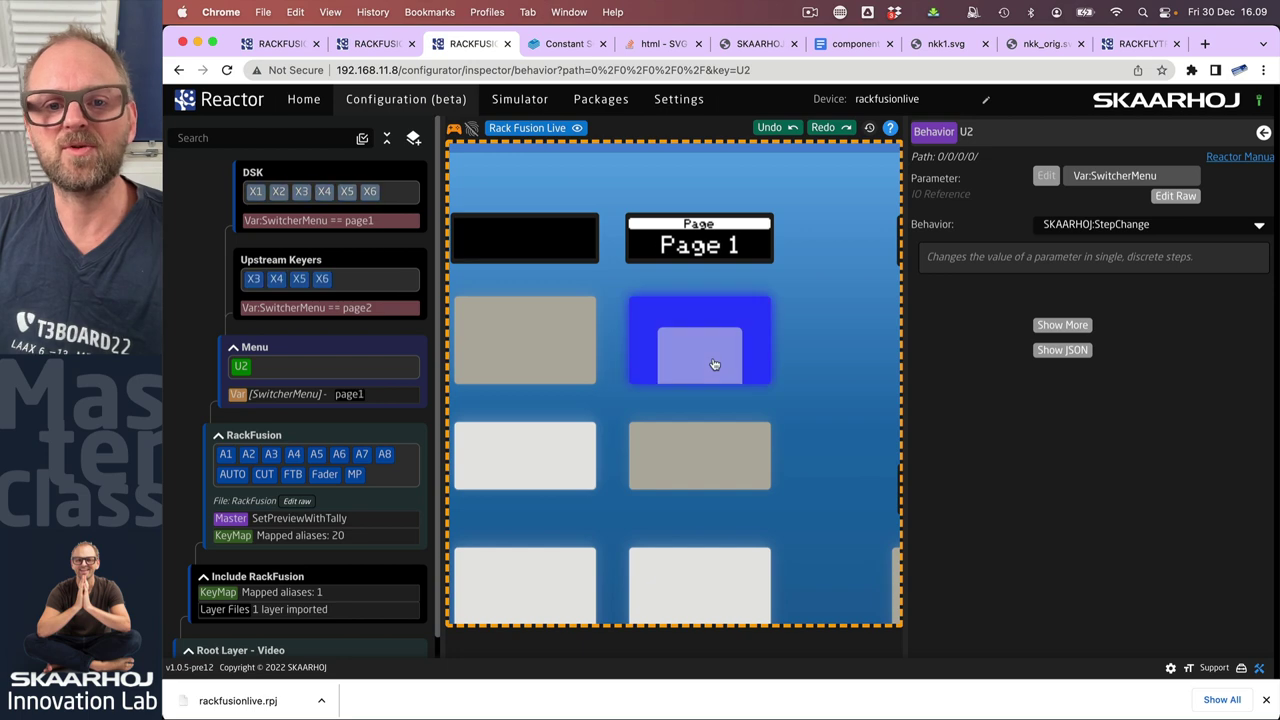
{"action": "left_click", "coordinate": [714, 364]}
{"action": "left_click", "coordinate": [714, 364]}
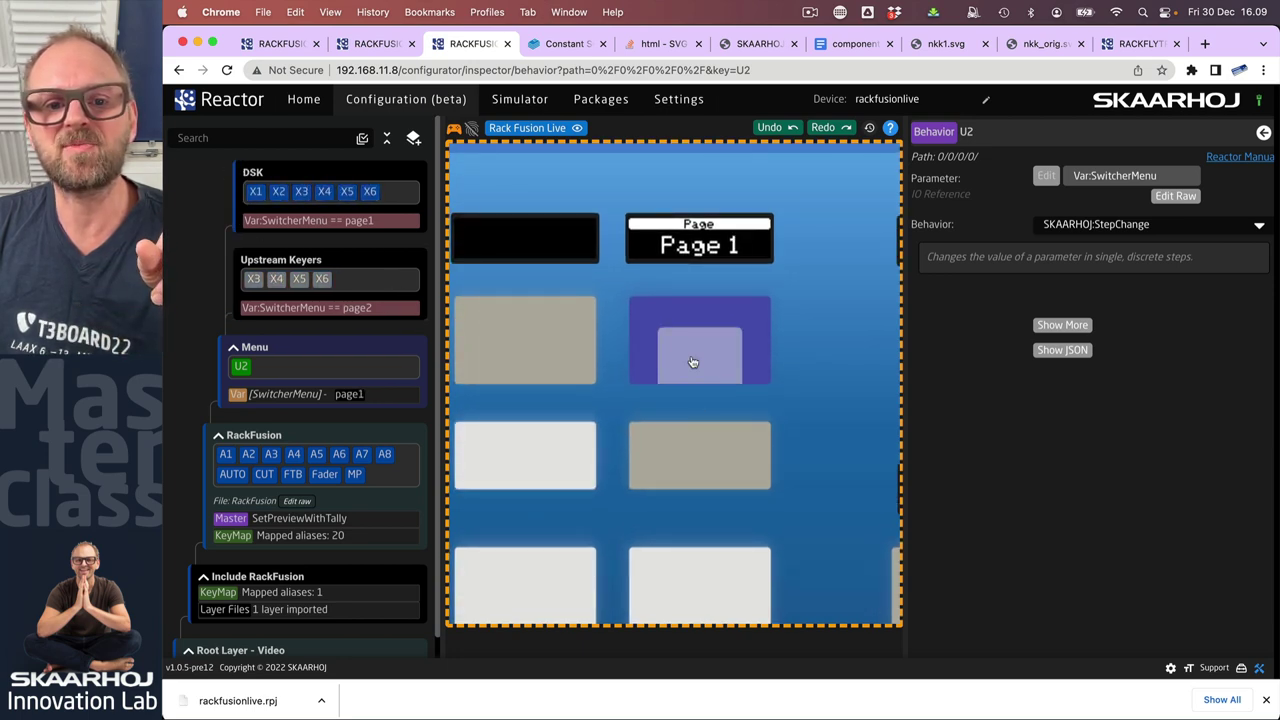
{"action": "left_click", "coordinate": [692, 360]}
{"action": "left_click", "coordinate": [700, 365]}
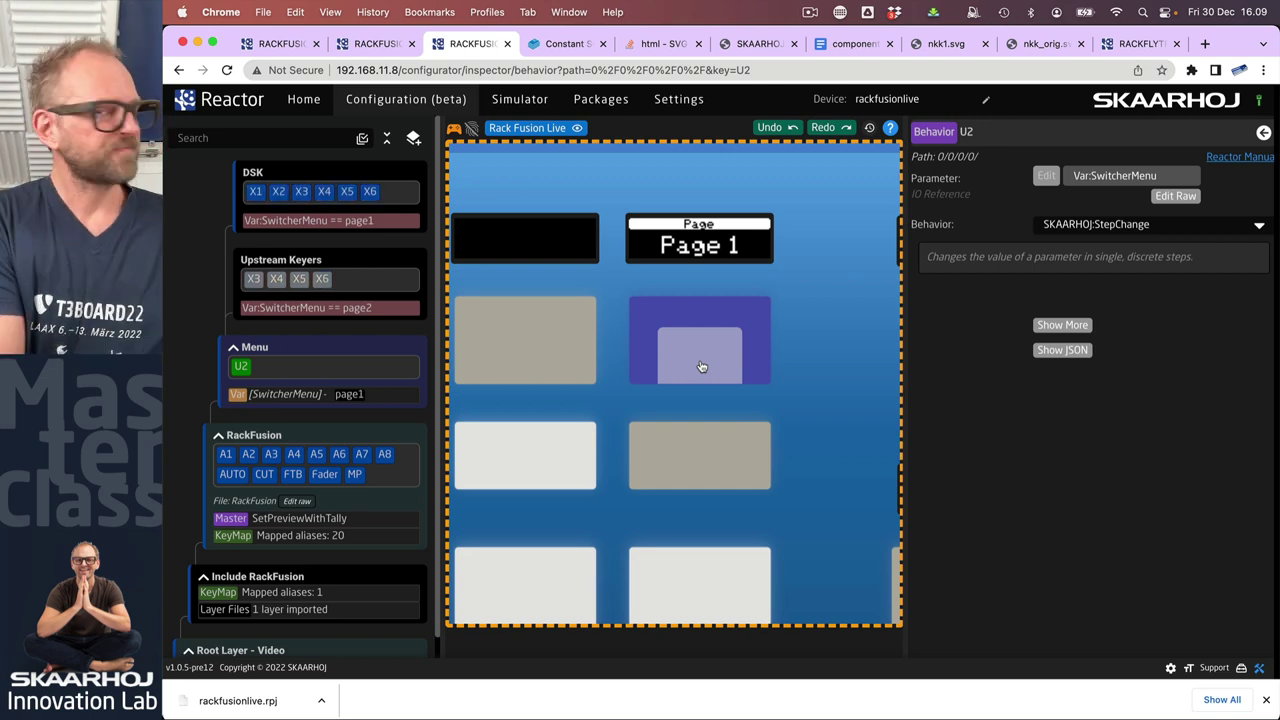
{"action": "left_click", "coordinate": [701, 367]}
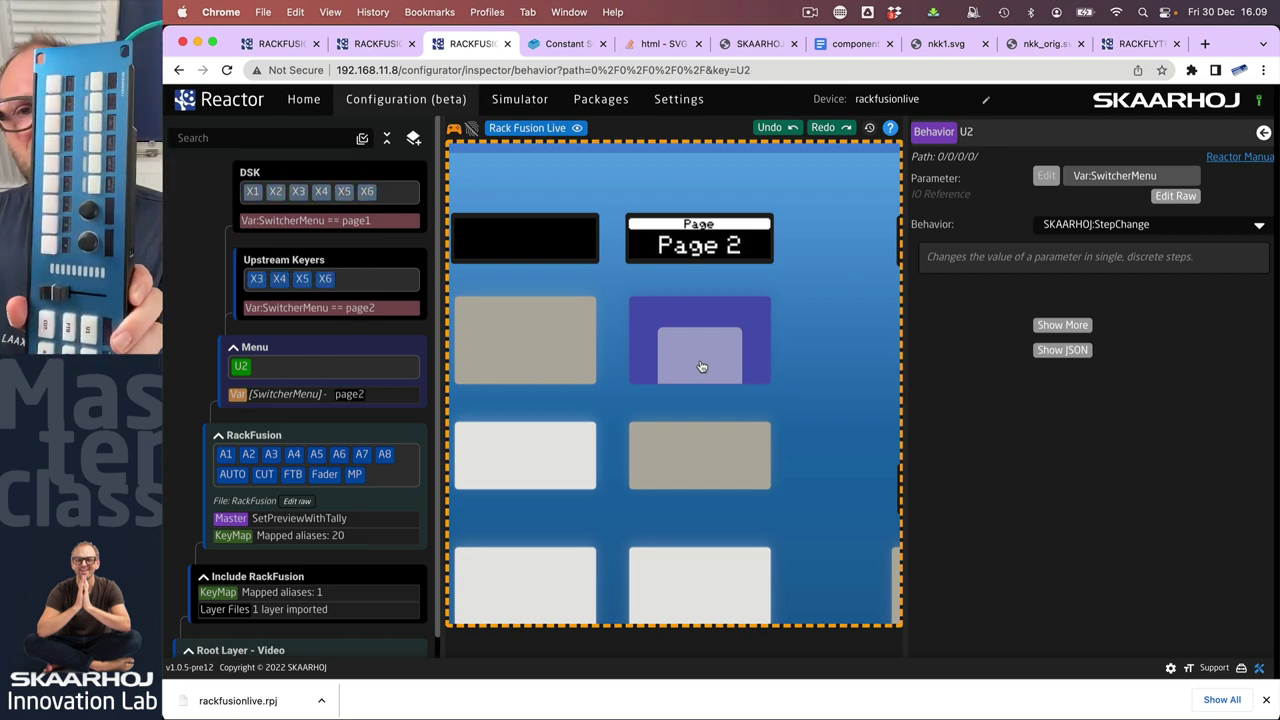
{"action": "left_click", "coordinate": [701, 367]}
{"action": "left_click", "coordinate": [701, 367]}
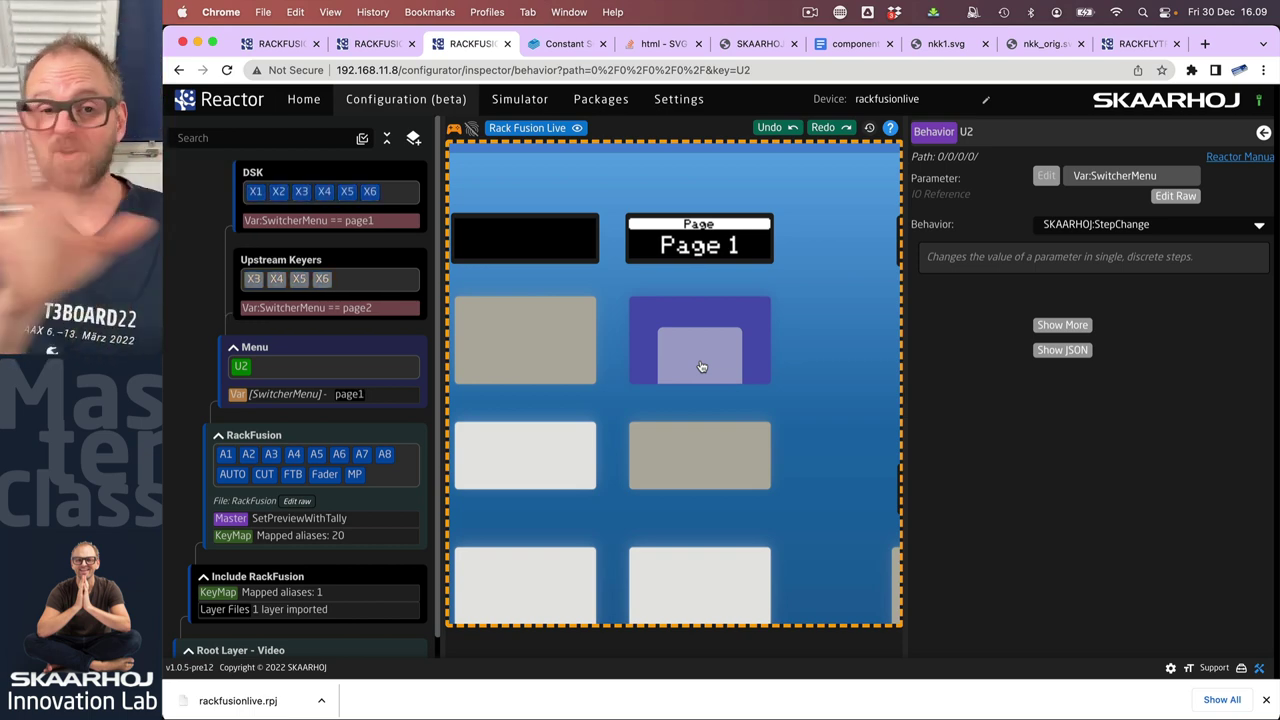
{"action": "scroll", "coordinate": [702, 367], "scroll_direction": "down", "scroll_amount": 5}
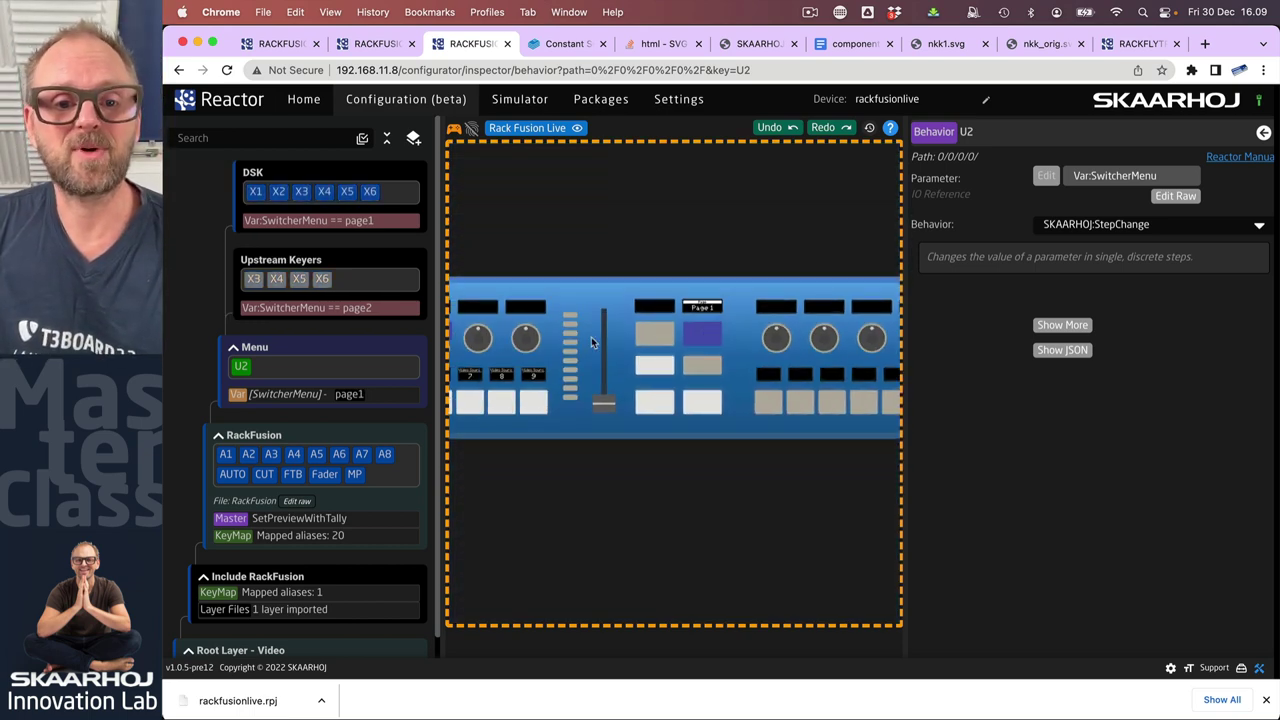
{"action": "mouse_move", "coordinate": [740, 258]}
{"action": "left_mouse_down"}
{"action": "mouse_move", "coordinate": [789, 249]}
{"action": "mouse_move", "coordinate": [759, 243]}
{"action": "left_mouse_up"}
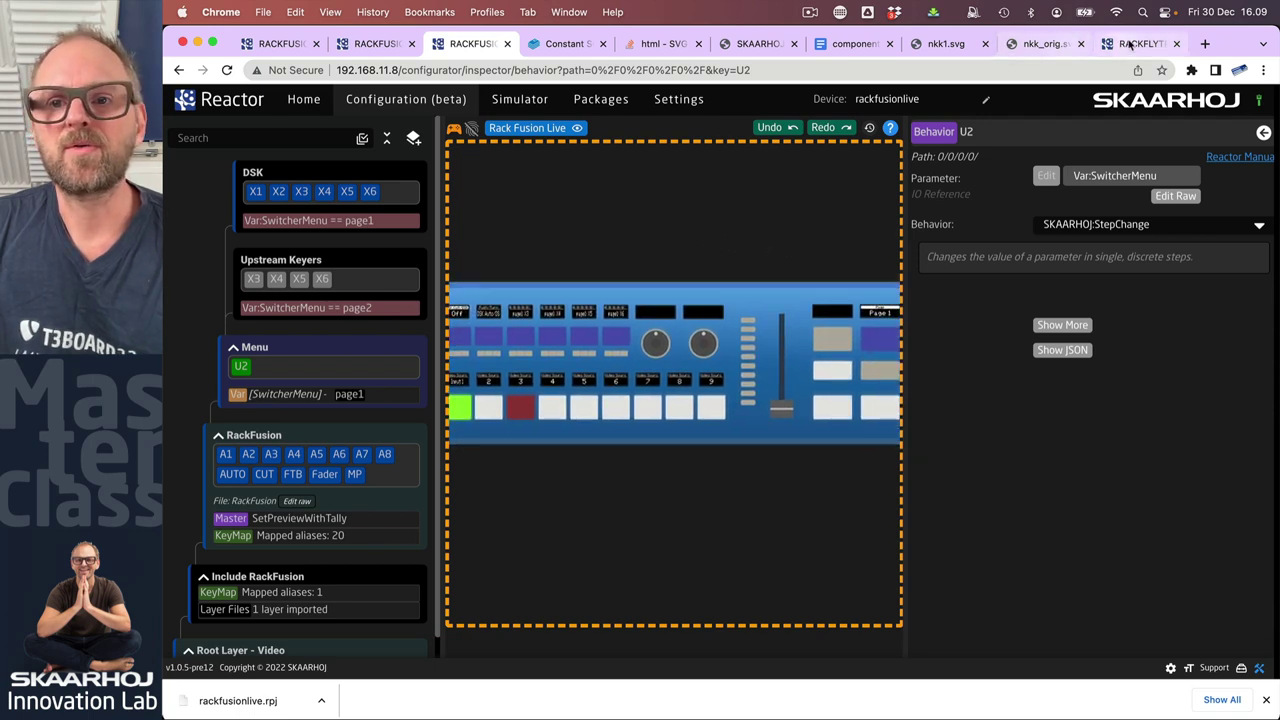
Step: Examine the page buttons in the rackflytrio simulator, and the upper-row displays in the other rackfusionlive configuration tab
{"action": "left_click", "coordinate": [1148, 43]}
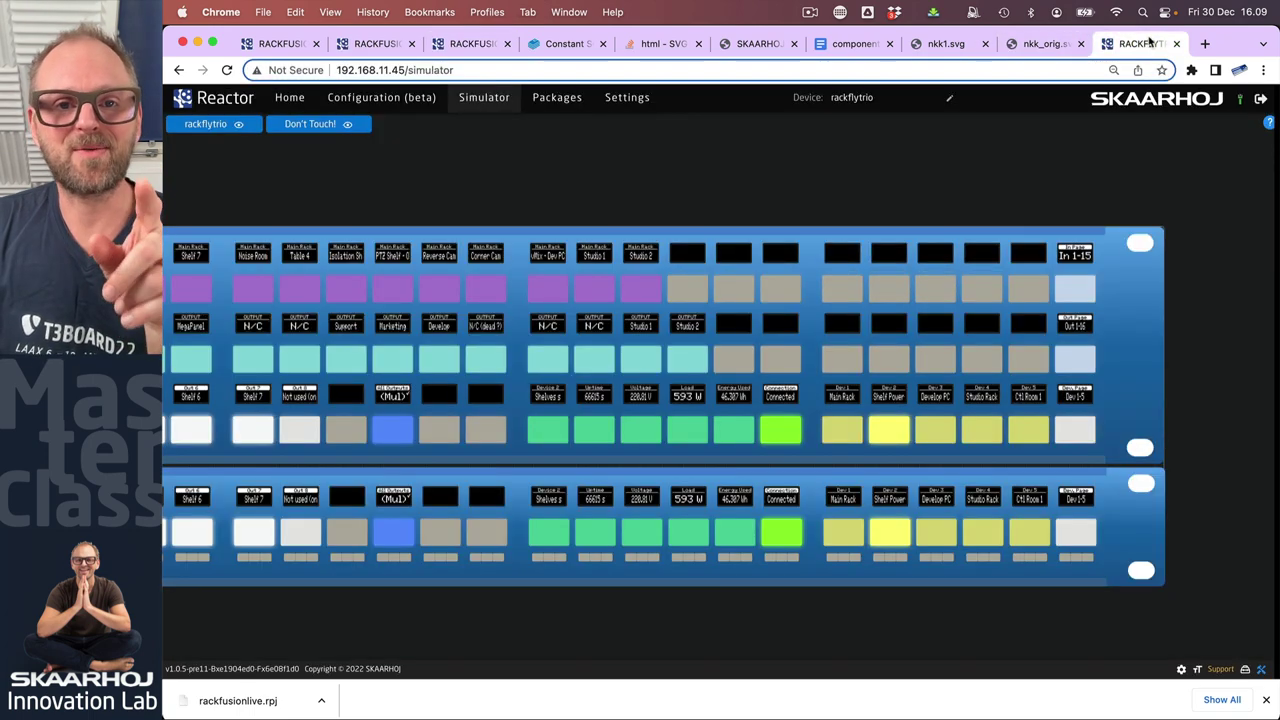
{"action": "left_click_drag", "start_coordinate": [658, 179], "coordinate": [908, 158]}
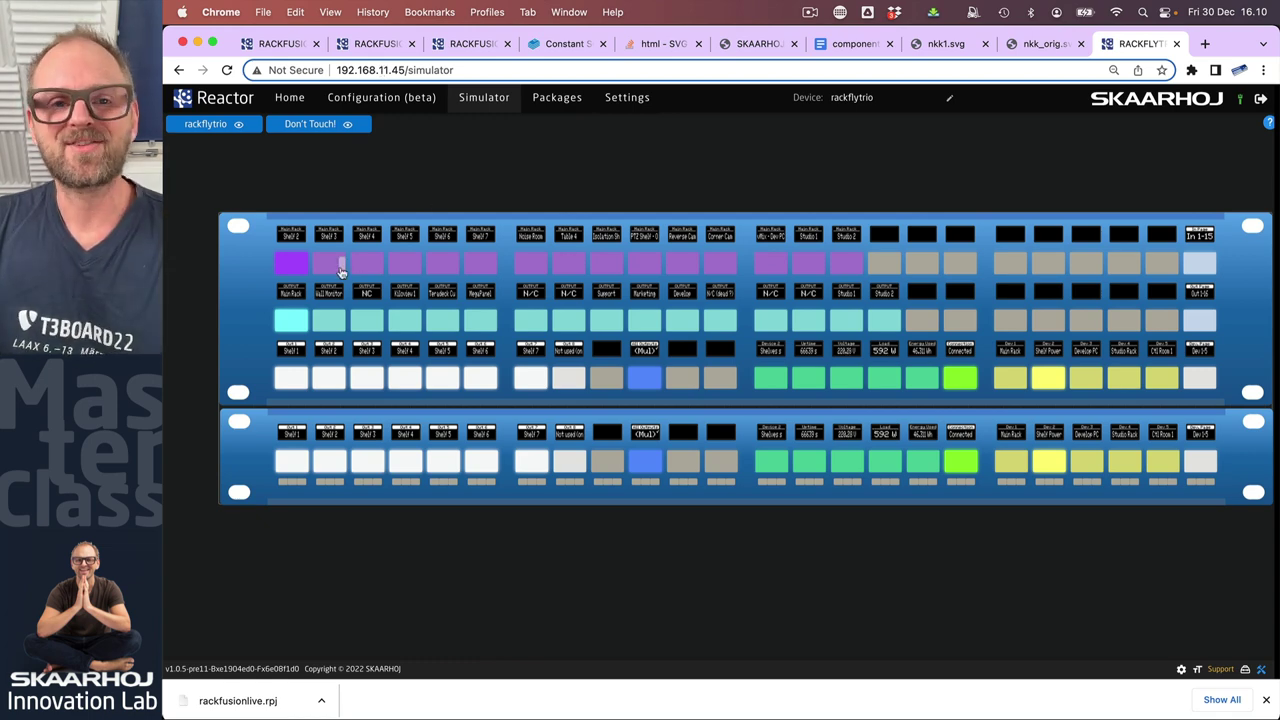
{"action": "left_click", "coordinate": [378, 44]}
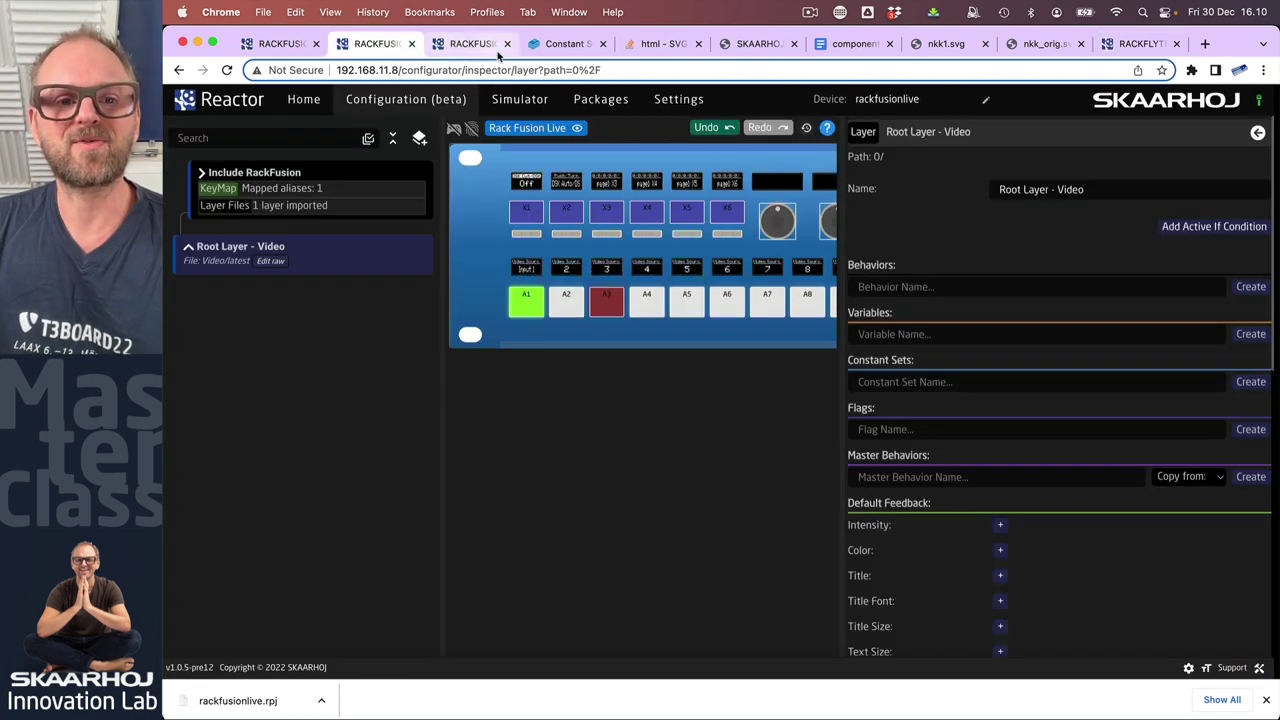
{"action": "scroll", "coordinate": [594, 185], "scroll_direction": "up", "scroll_amount": 2}
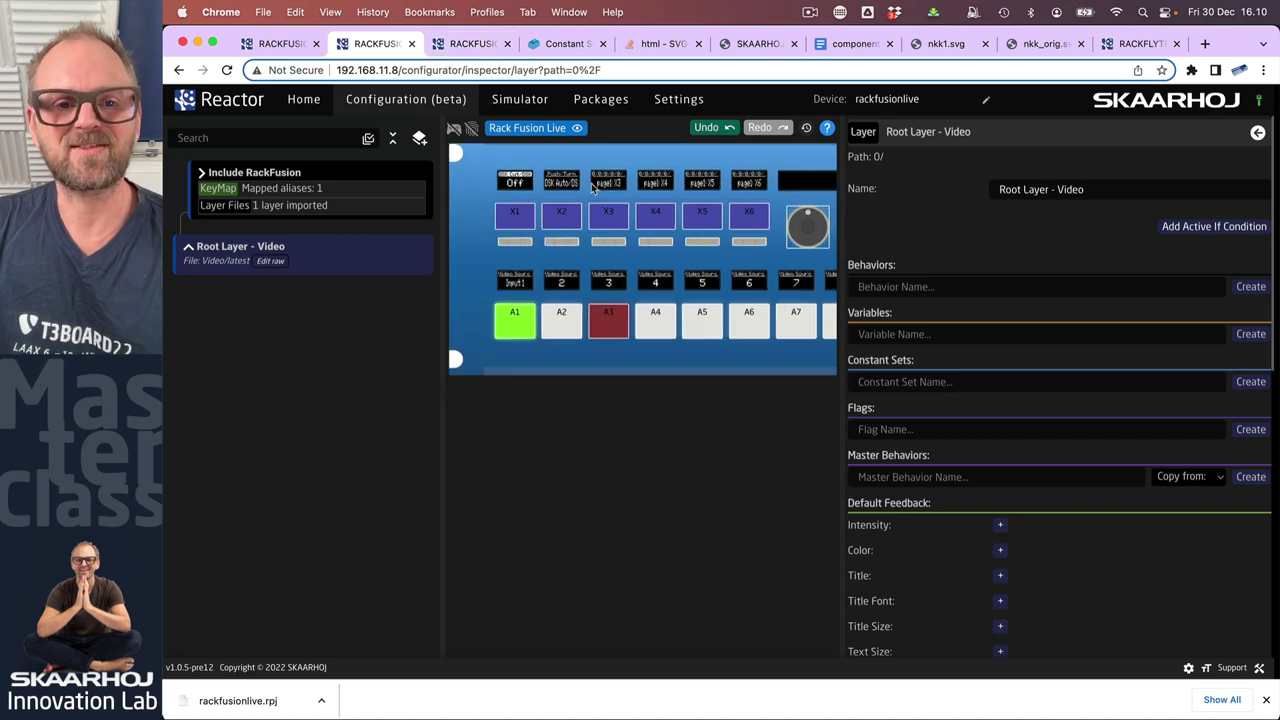
{"action": "scroll", "coordinate": [614, 219], "scroll_direction": "up", "scroll_amount": 3}
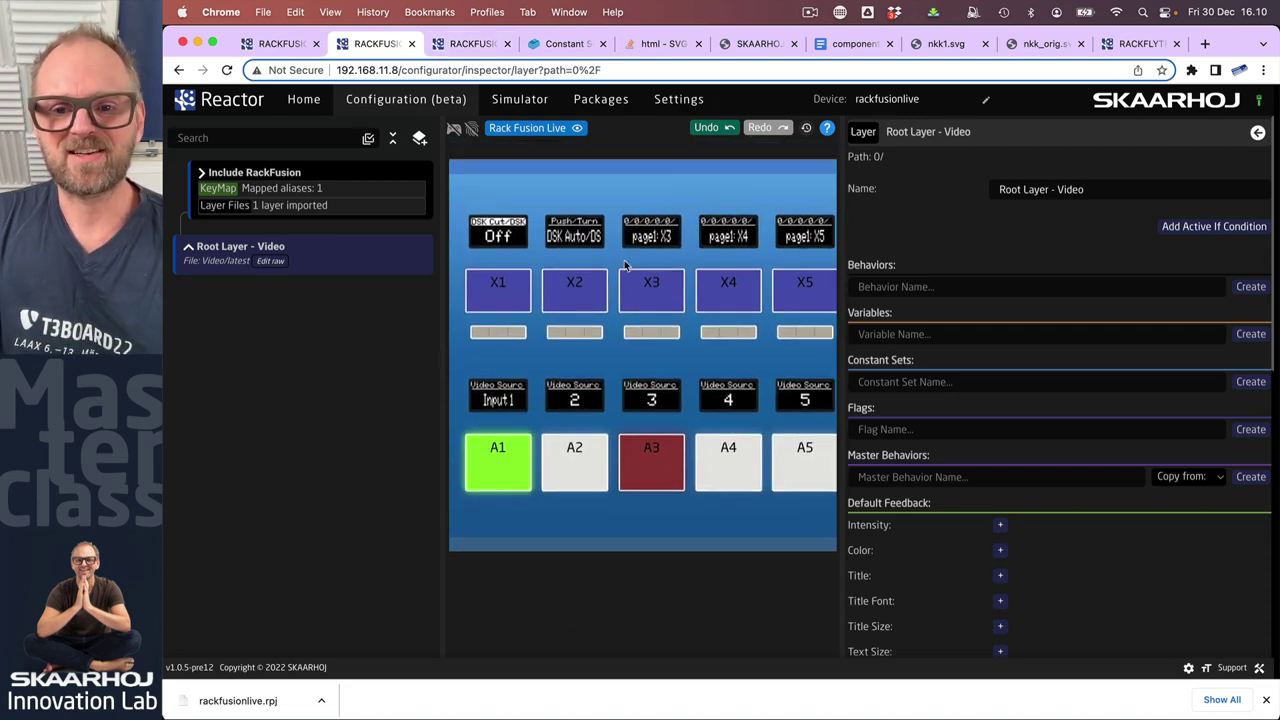
Step: Back in the configuration tab containing the Menu layer, create a child layer named "Shifted level" under the RackFusion layer
{"action": "left_click", "coordinate": [472, 44]}
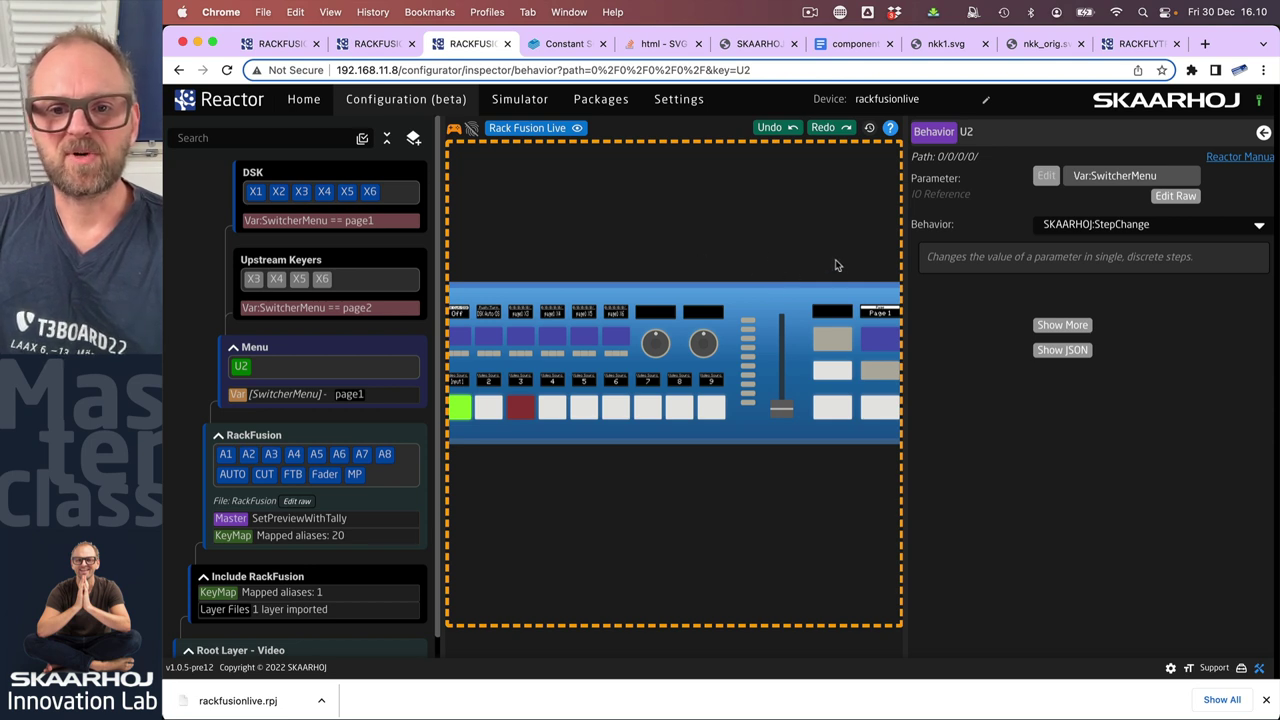
{"action": "scroll", "coordinate": [737, 271], "scroll_direction": "up", "scroll_amount": 2}
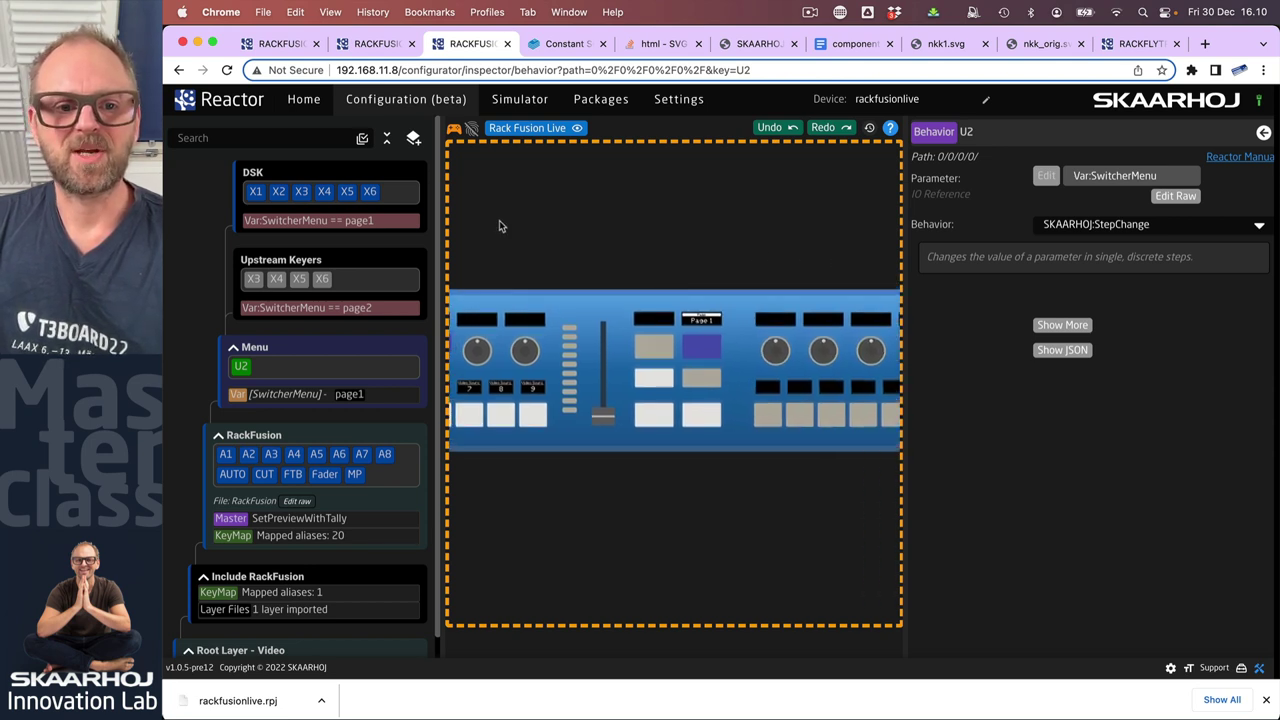
{"action": "scroll", "coordinate": [731, 228], "scroll_direction": "down", "scroll_amount": 2}
{"action": "scroll", "coordinate": [743, 228], "scroll_direction": "left", "scroll_amount": 2}
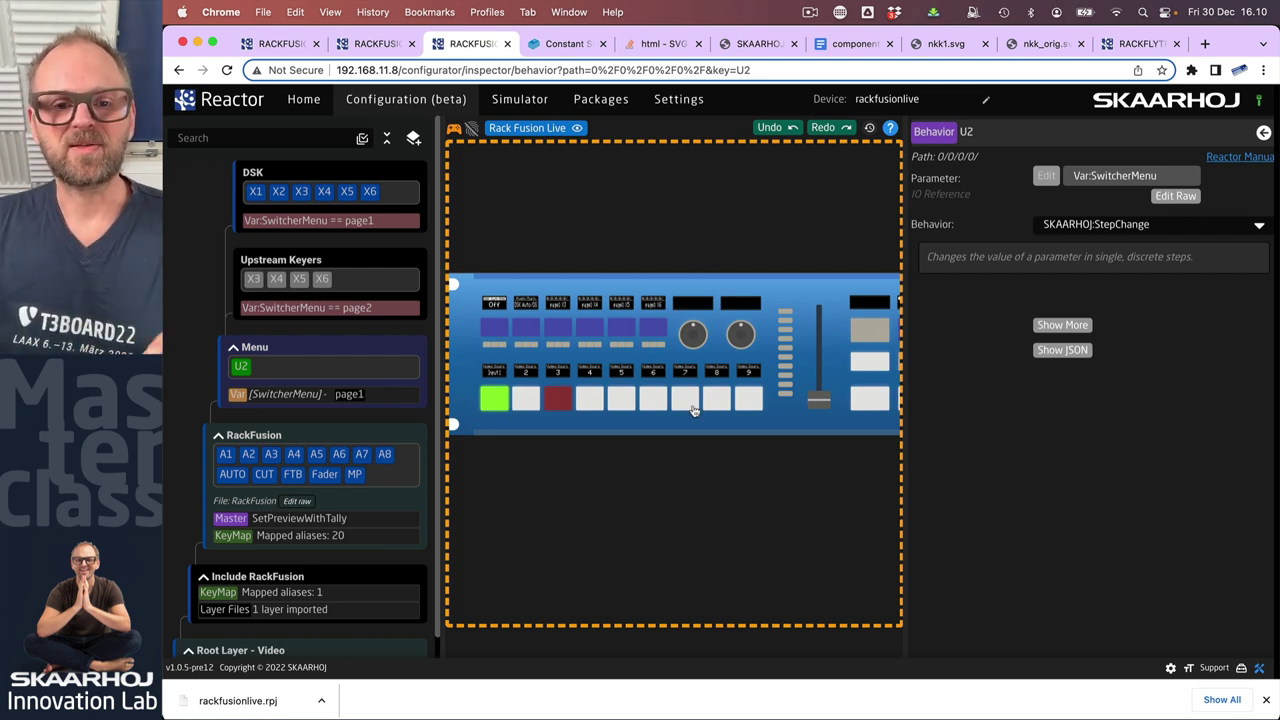
{"action": "left_click", "coordinate": [310, 436]}
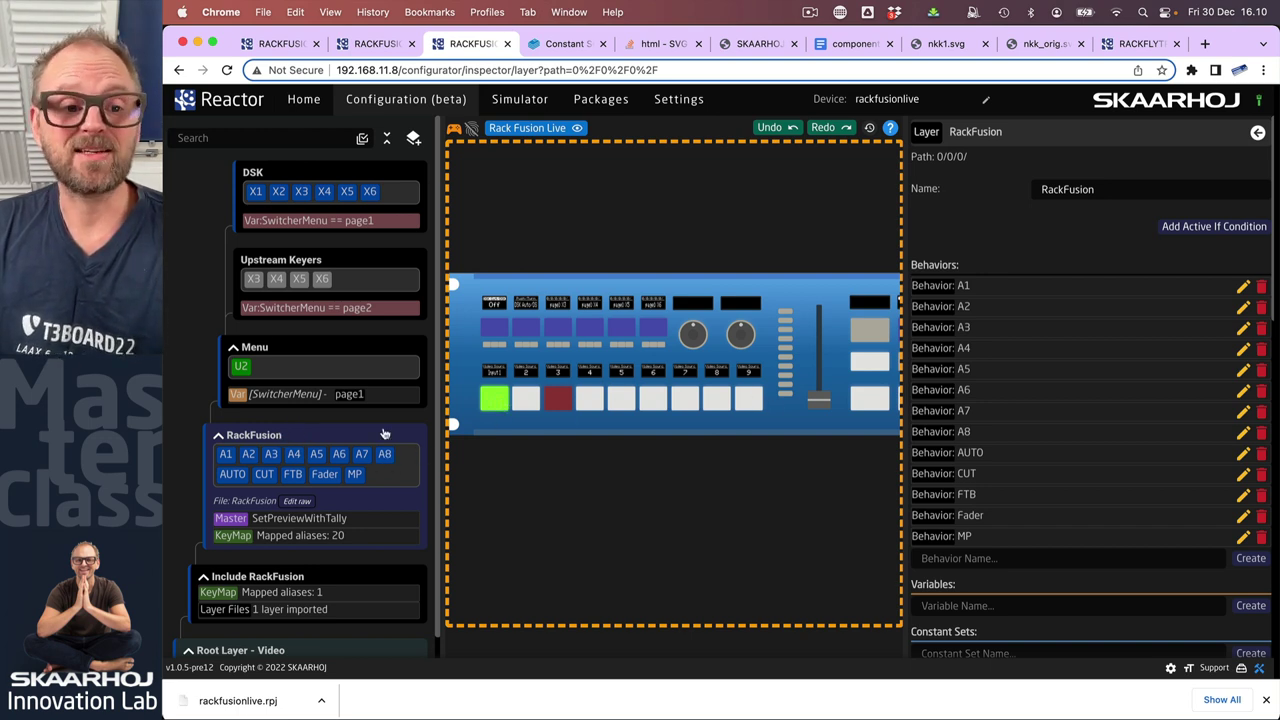
{"action": "right_click", "coordinate": [292, 440]}
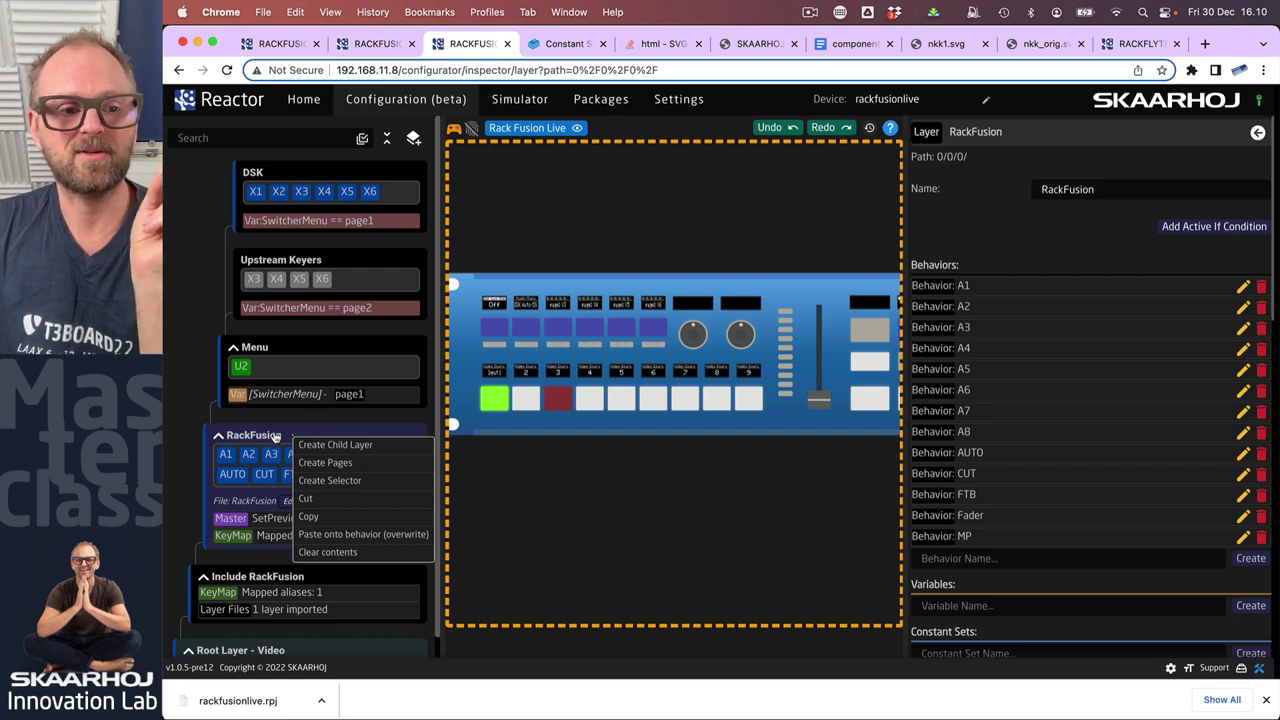
{"action": "left_click", "coordinate": [275, 435]}
{"action": "right_click", "coordinate": [273, 432]}
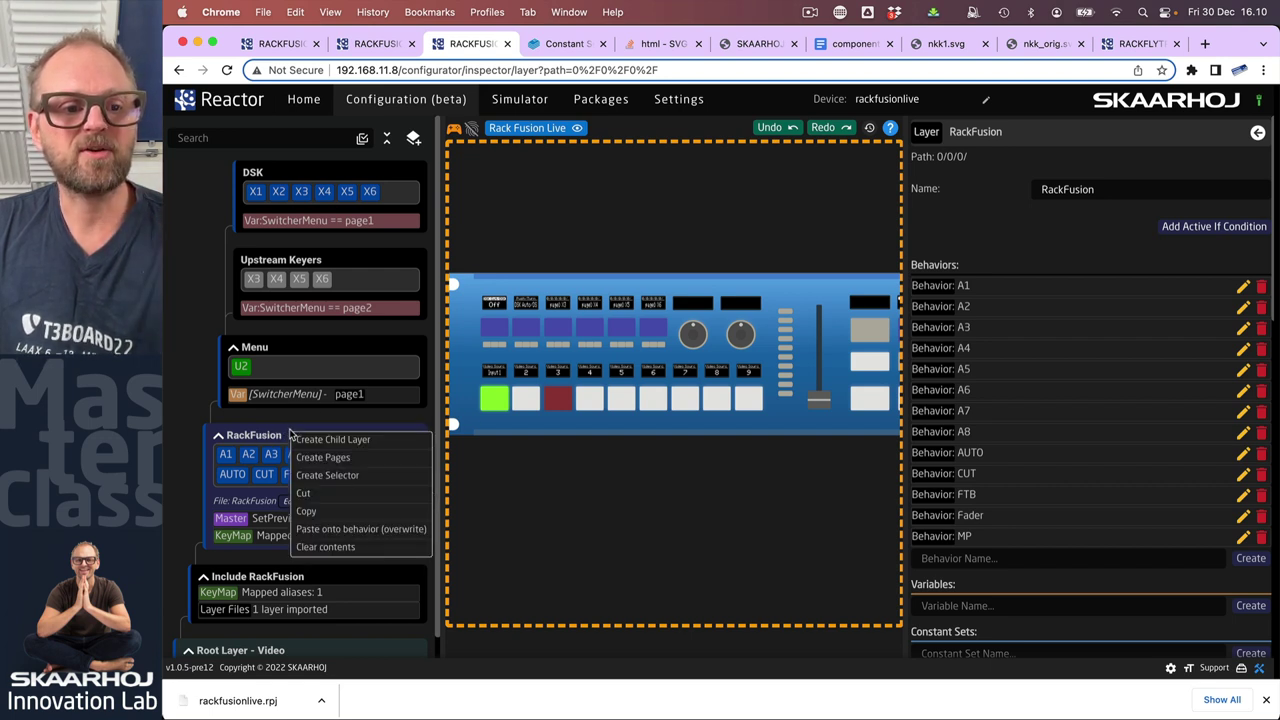
{"action": "left_click", "coordinate": [410, 141]}
{"action": "left_click", "coordinate": [413, 140]}
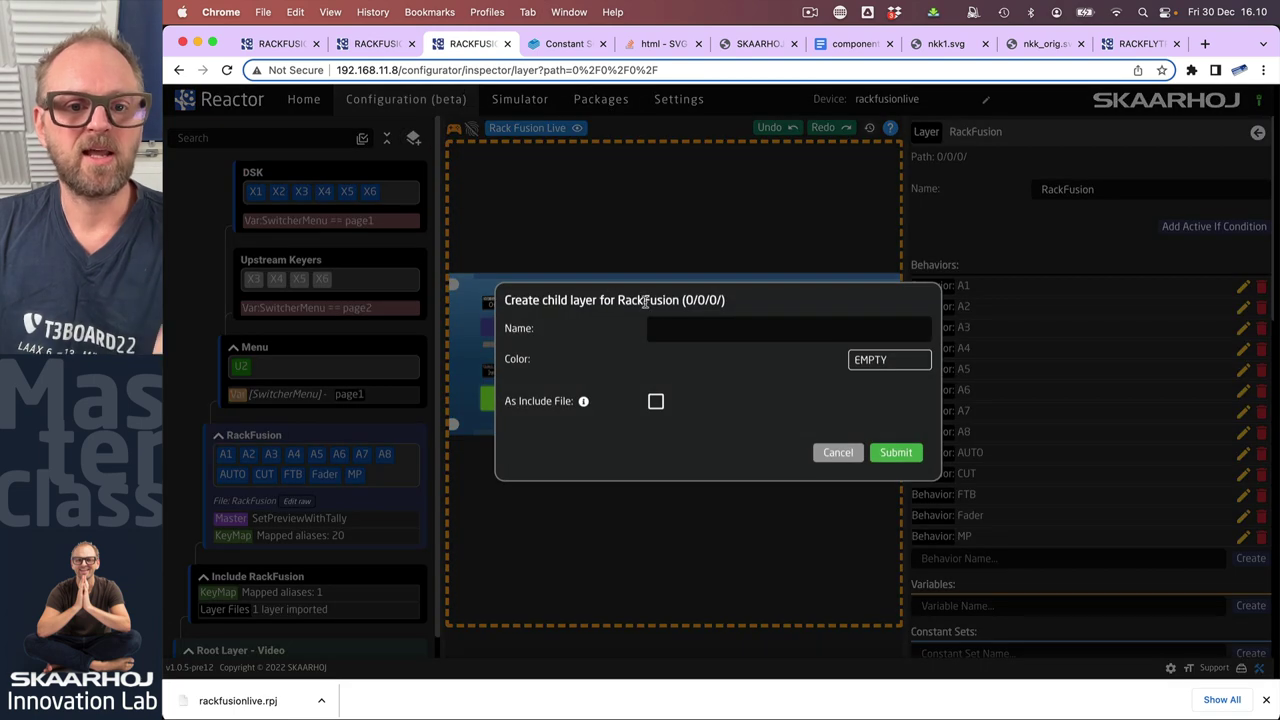
{"action": "type", "text": "Shifte"}
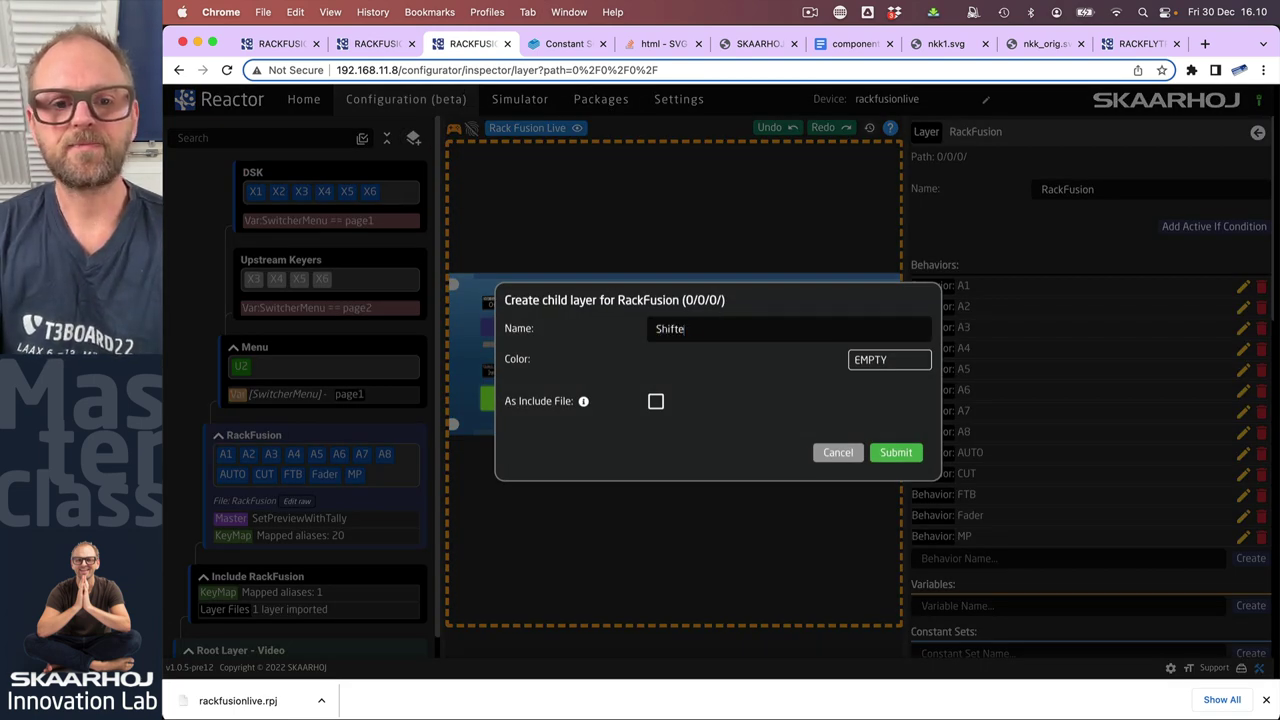
{"action": "type", "text": "d level"}
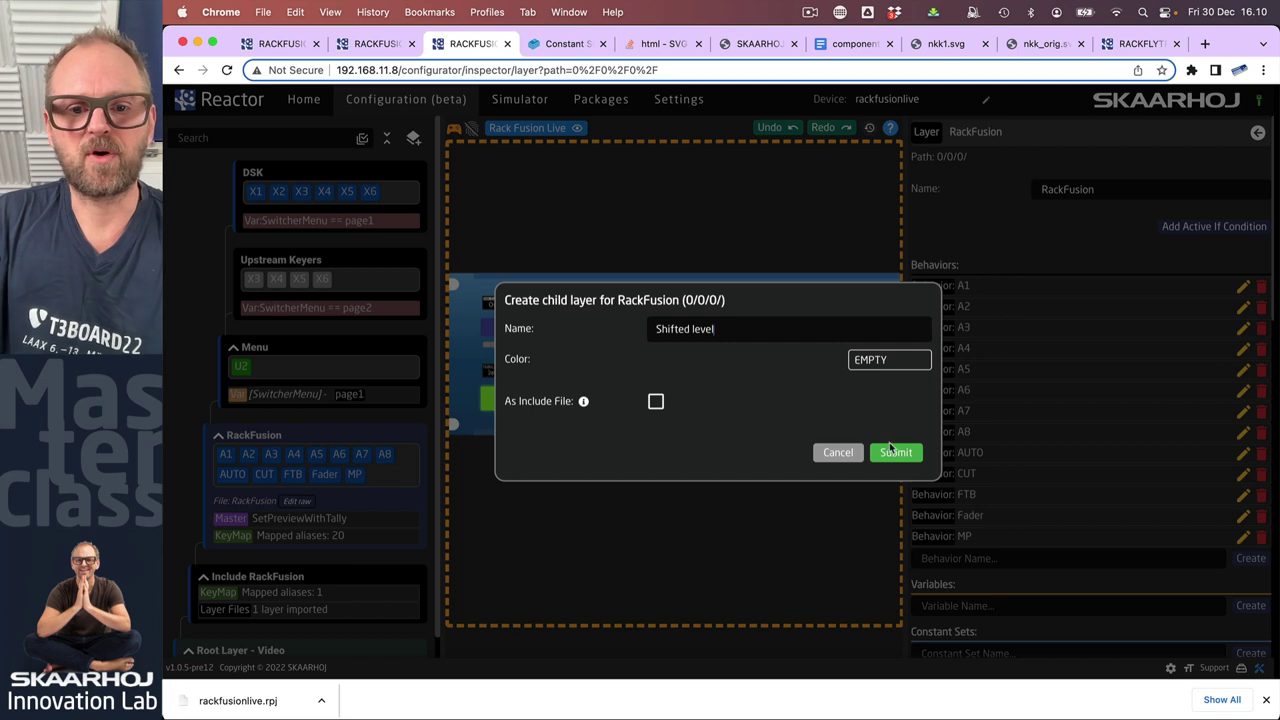
{"action": "left_click", "coordinate": [893, 451]}
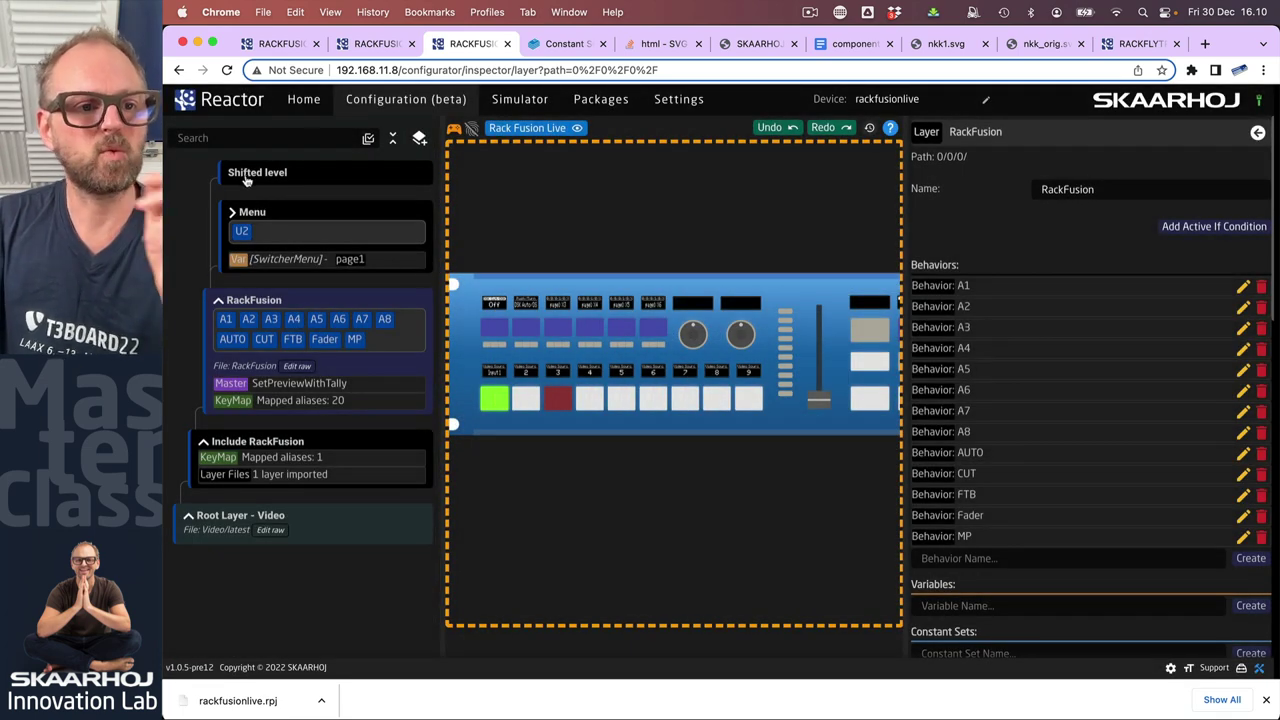
Step: Examine the layers nested inside Menu and the settings of the Shifted level layer
{"action": "left_click", "coordinate": [230, 211]}
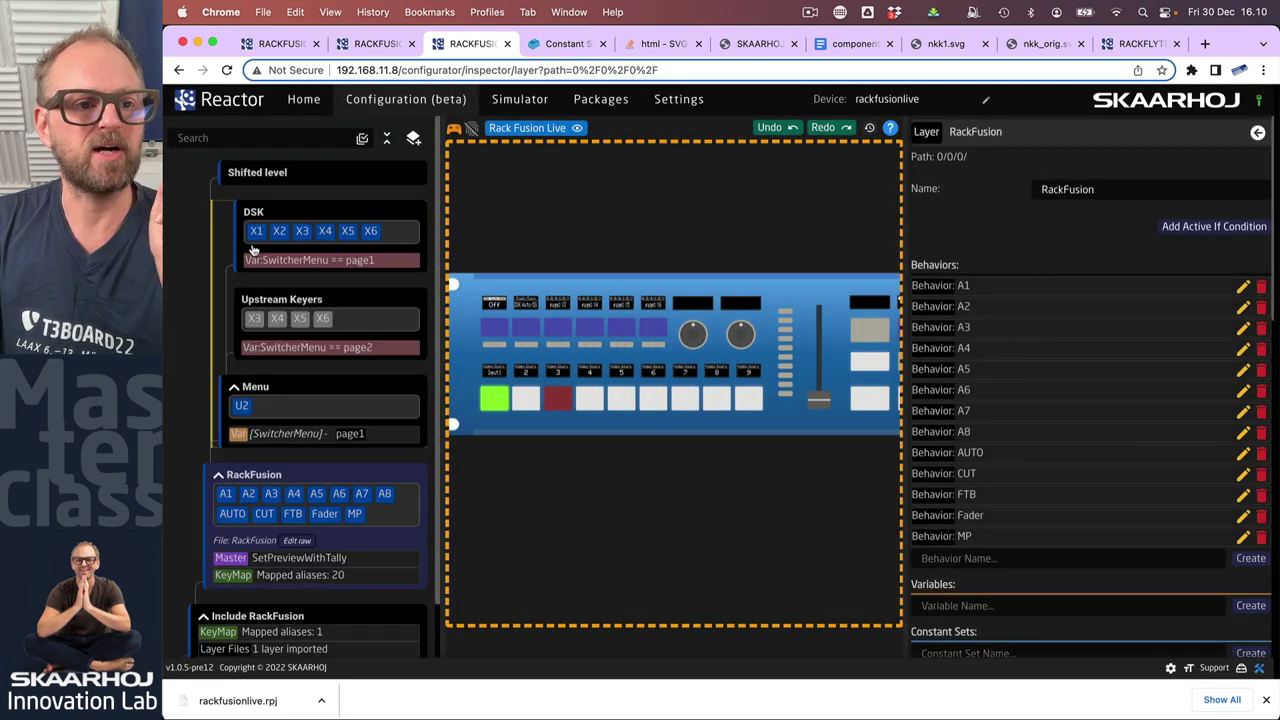
{"action": "left_click", "coordinate": [237, 388]}
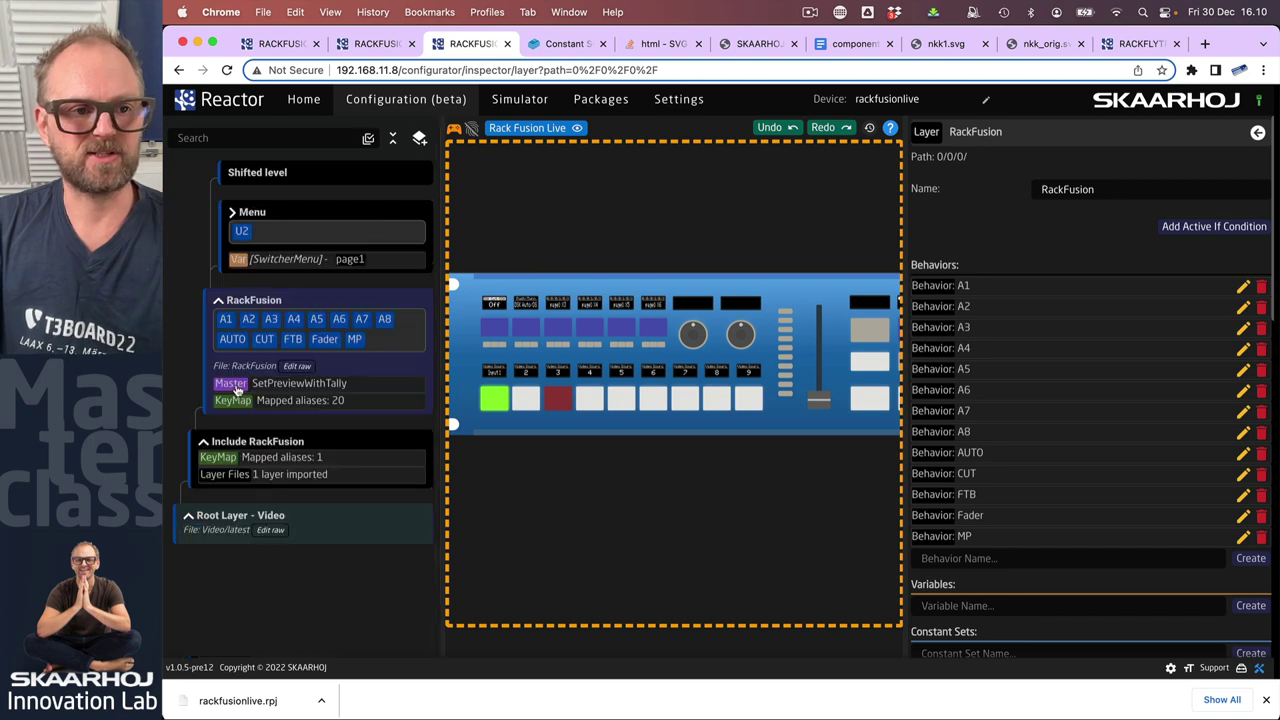
{"action": "left_click", "coordinate": [265, 173]}
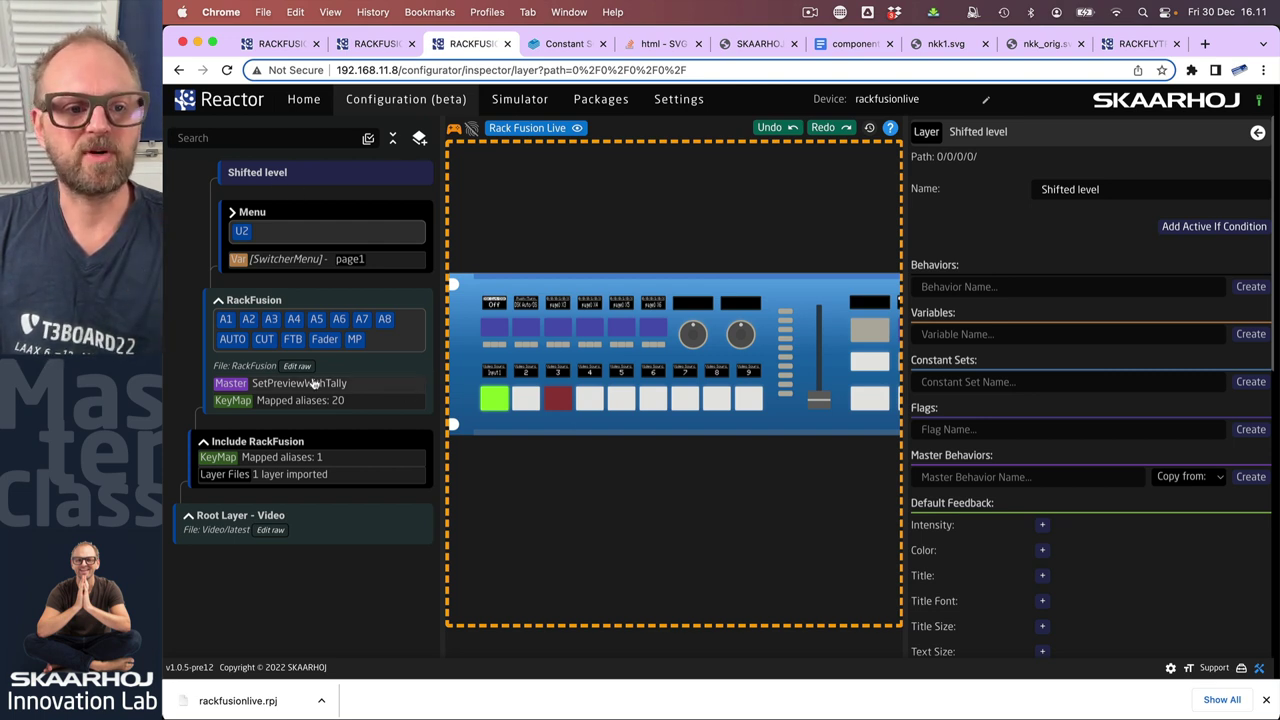
Step: Add a variable named Shift to the RackFusion layer and open its settings
{"action": "left_click", "coordinate": [350, 370]}
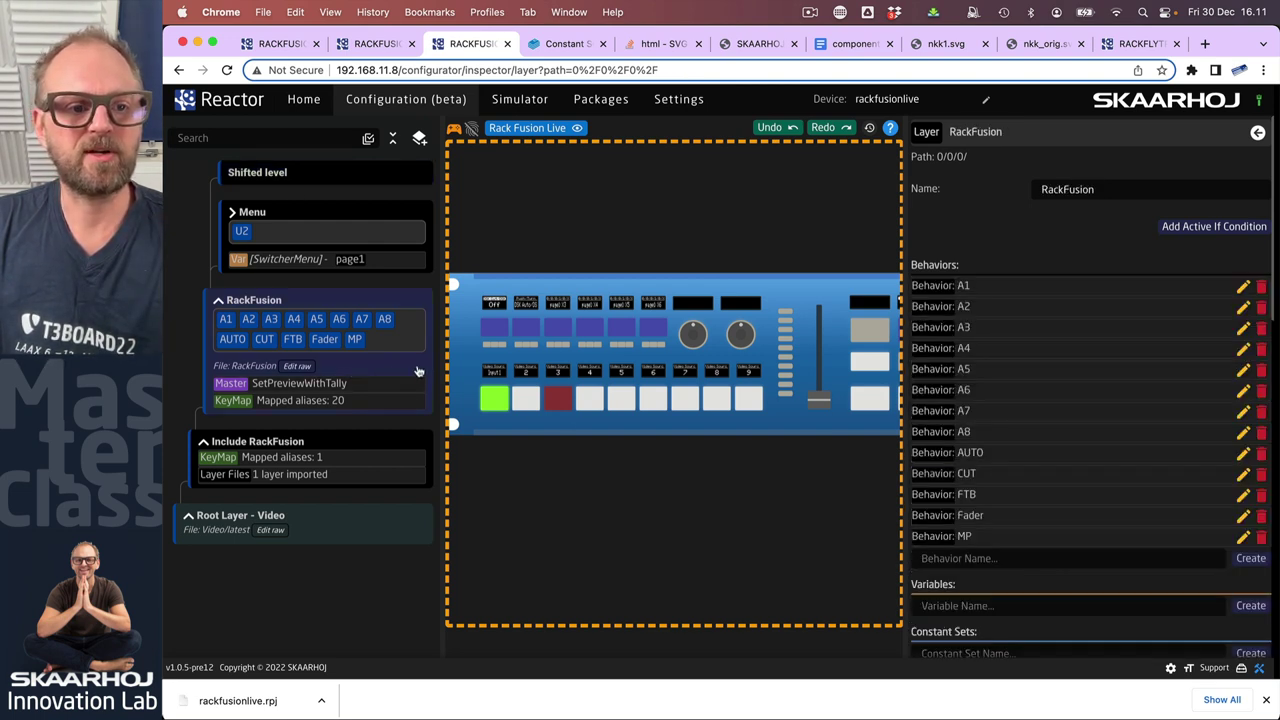
{"action": "left_click", "coordinate": [997, 606]}
{"action": "type", "text": "Shift"}
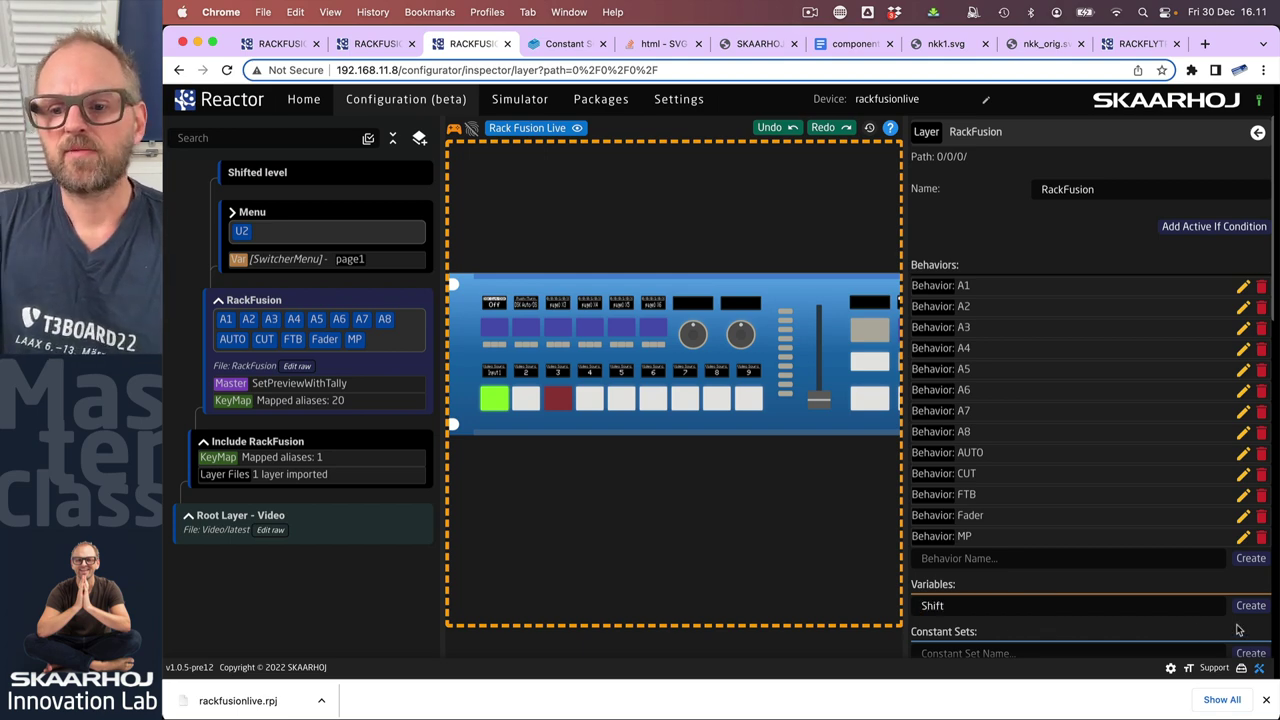
{"action": "left_click", "coordinate": [1250, 605]}
{"action": "left_click", "coordinate": [944, 603]}
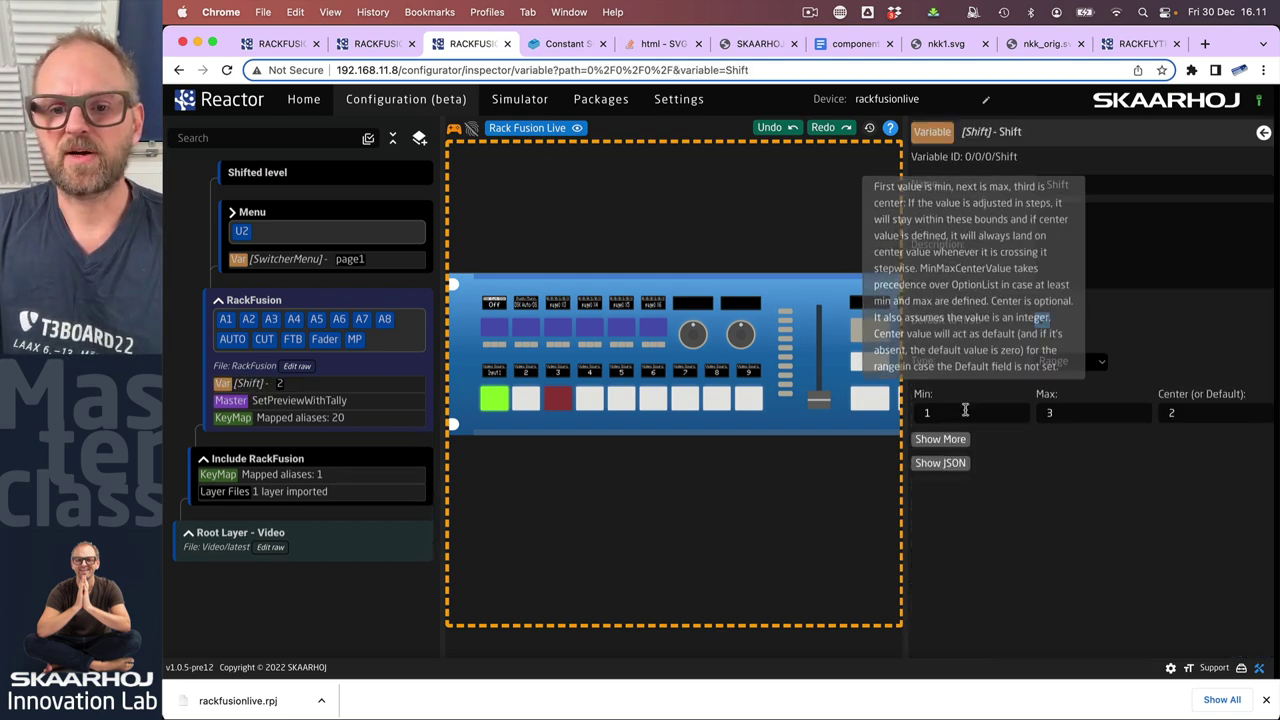
Step: Change the Shift variable's type to Options, with value off labelled Normal and value on labelled Shift
{"action": "left_click", "coordinate": [1070, 361]}
{"action": "left_click", "coordinate": [1060, 378]}
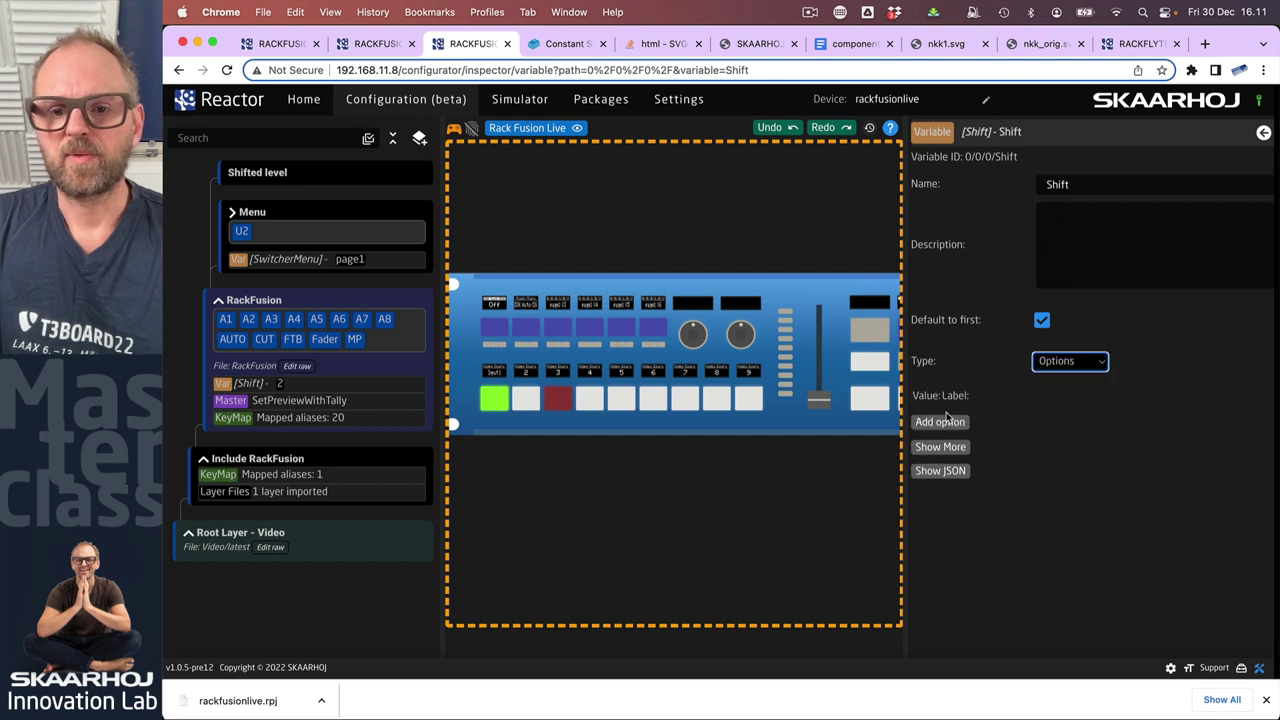
{"action": "left_click", "coordinate": [948, 422]}
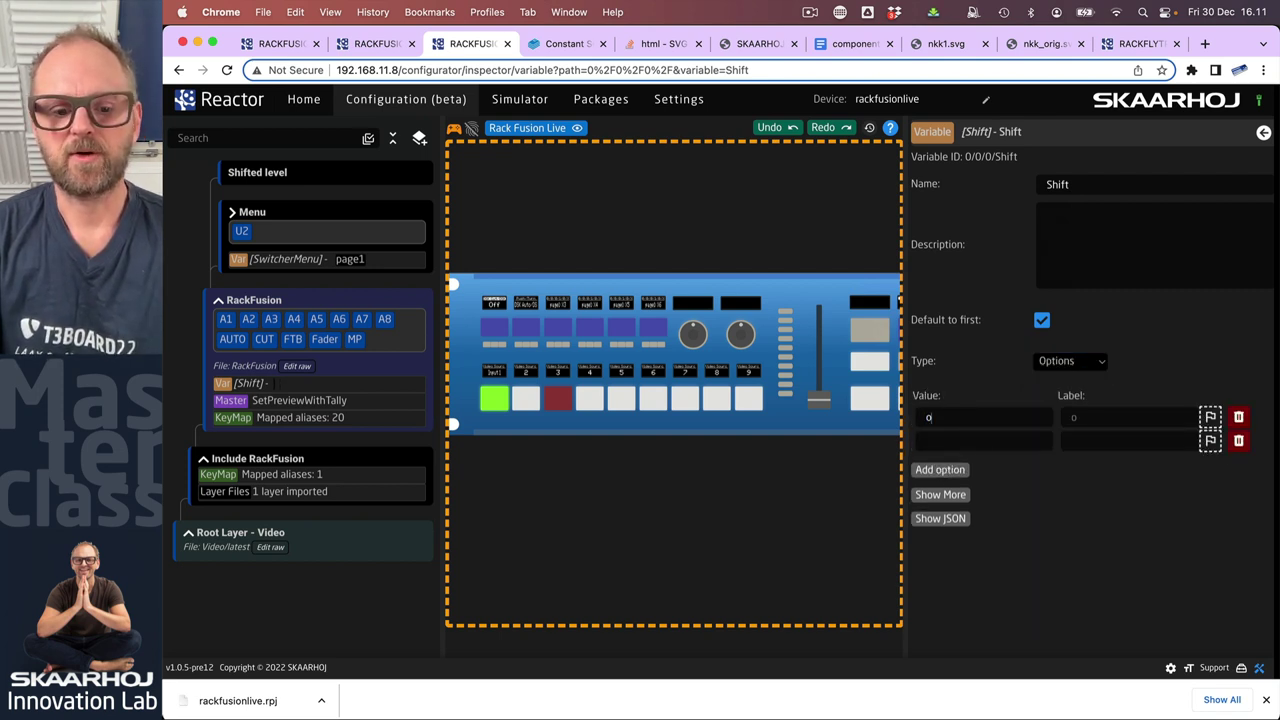
{"action": "key", "text": "Tab"}
{"action": "key", "text": "Tab"}
{"action": "key", "text": "Tab"}
{"action": "key", "text": "Tab"}
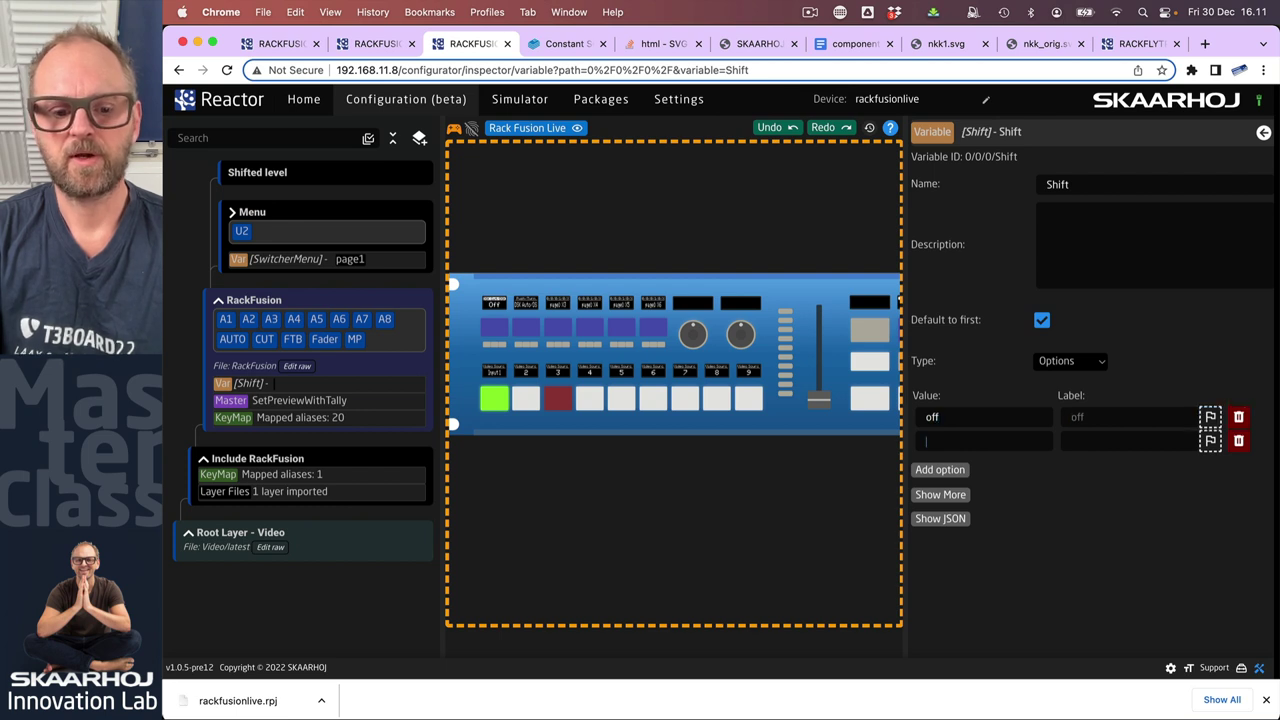
{"action": "type", "text": "on"}
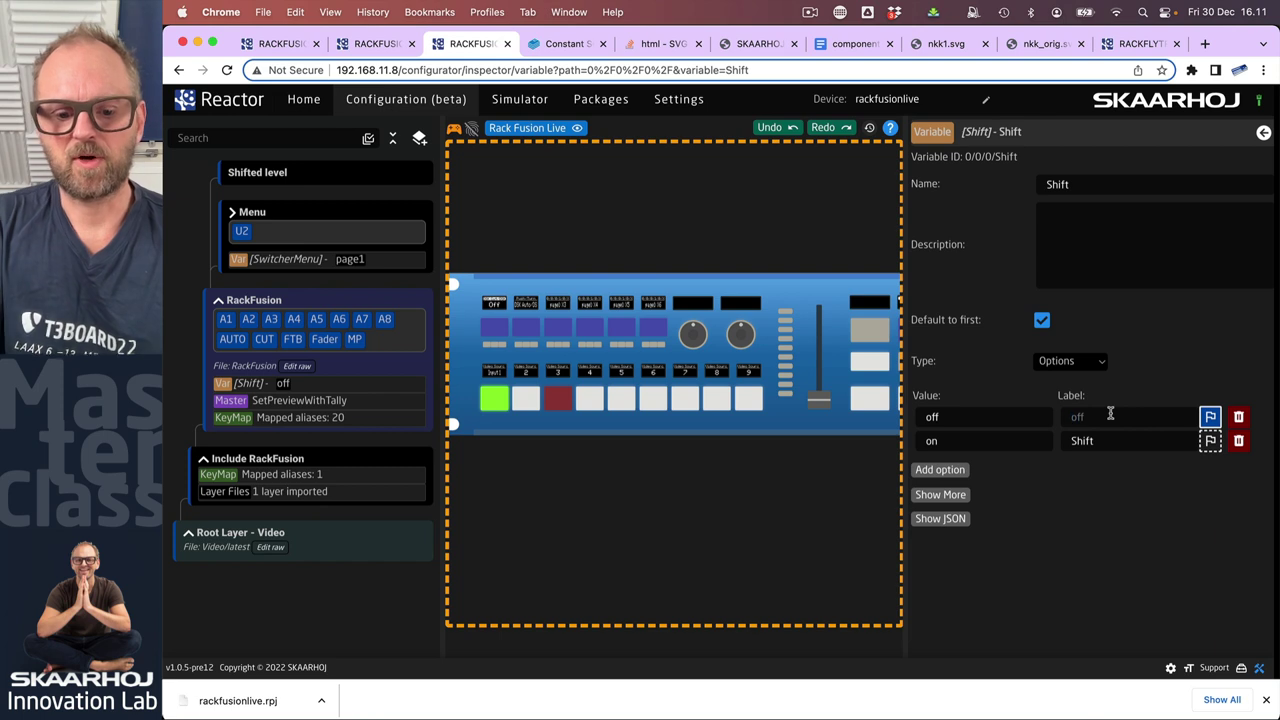
{"action": "type", "text": "Non"}
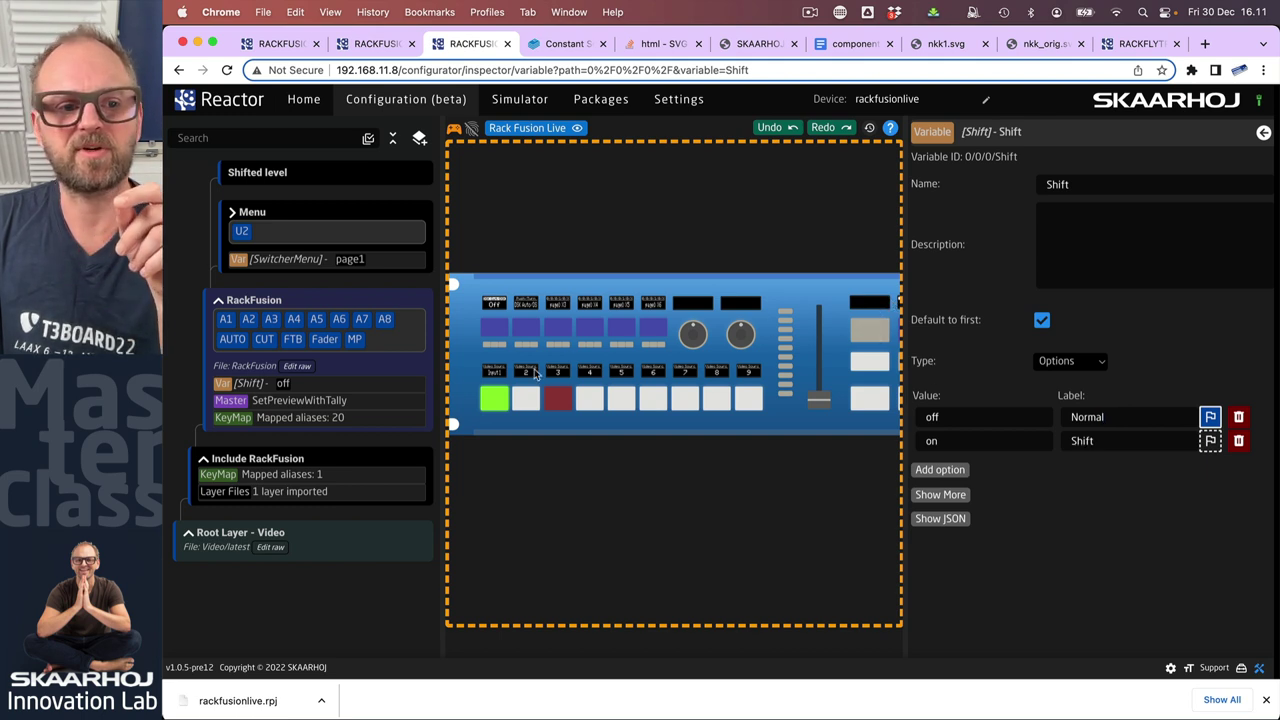
Step: Relabel the SwitcherMenu variable's options as DSK for page1 and Upstream for page2
{"action": "scroll", "coordinate": [677, 494], "scroll_direction": "up", "scroll_amount": 5}
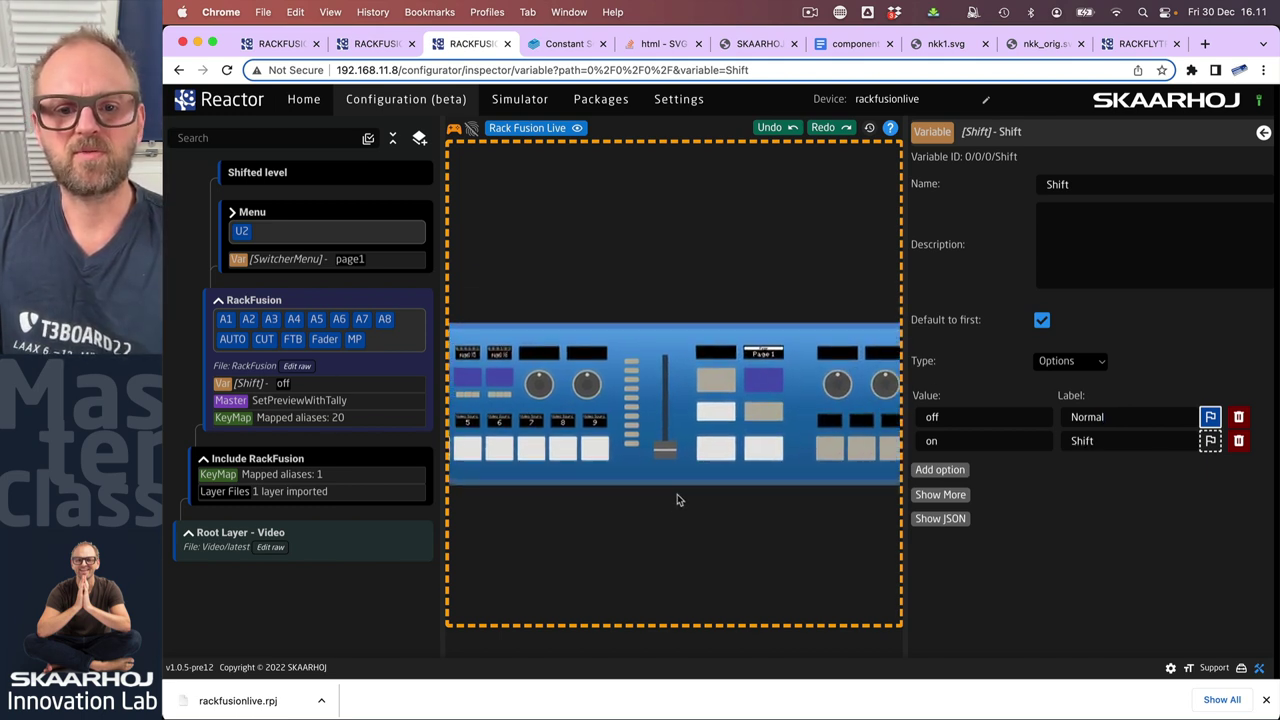
{"action": "left_click", "coordinate": [272, 259]}
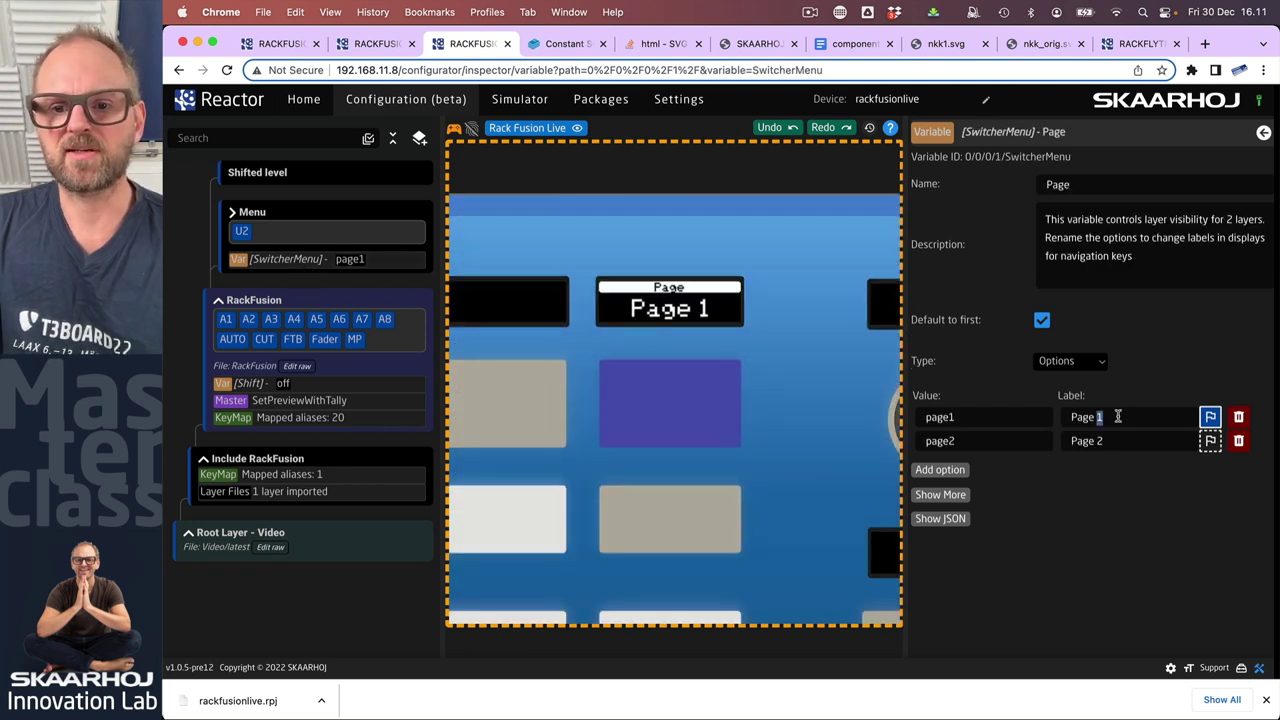
{"action": "key", "text": "BackSpace"}
{"action": "key", "text": "BackSpace"}
{"action": "key", "text": "BackSpace"}
{"action": "key", "text": "BackSpace"}
{"action": "key", "text": "BackSpace"}
{"action": "key", "text": "BackSpace"}
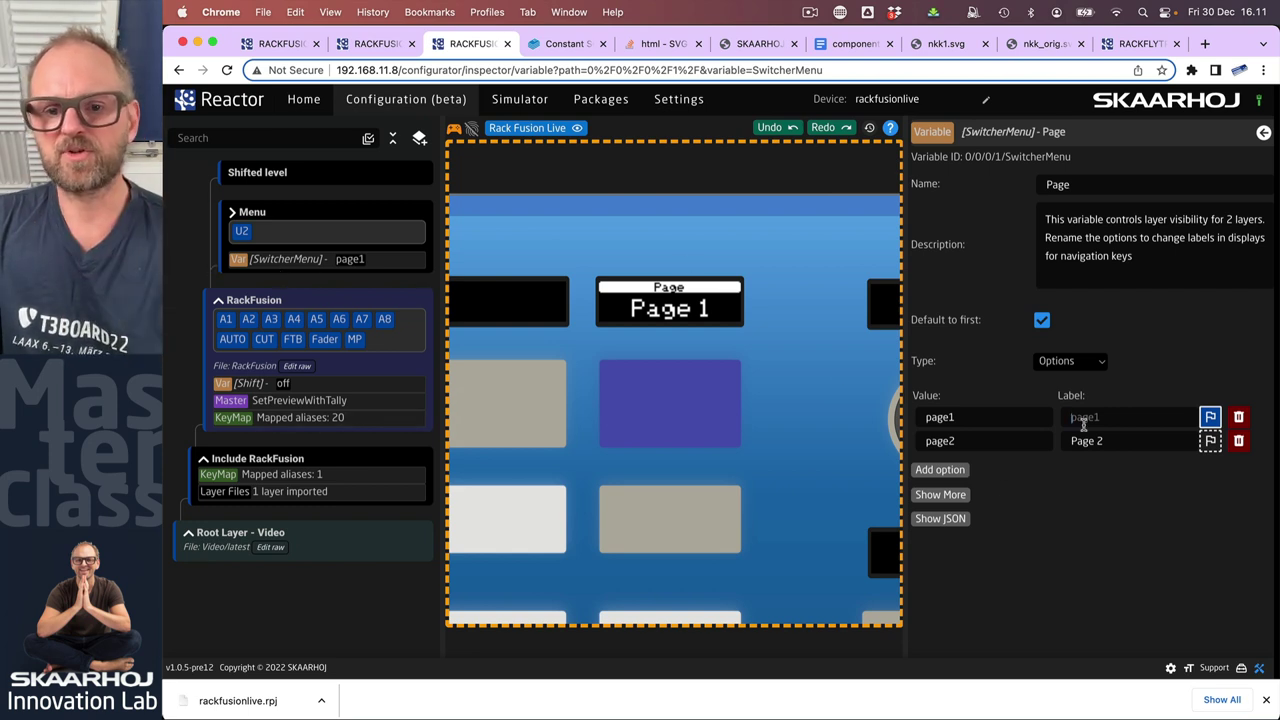
{"action": "type", "text": "DSK"}
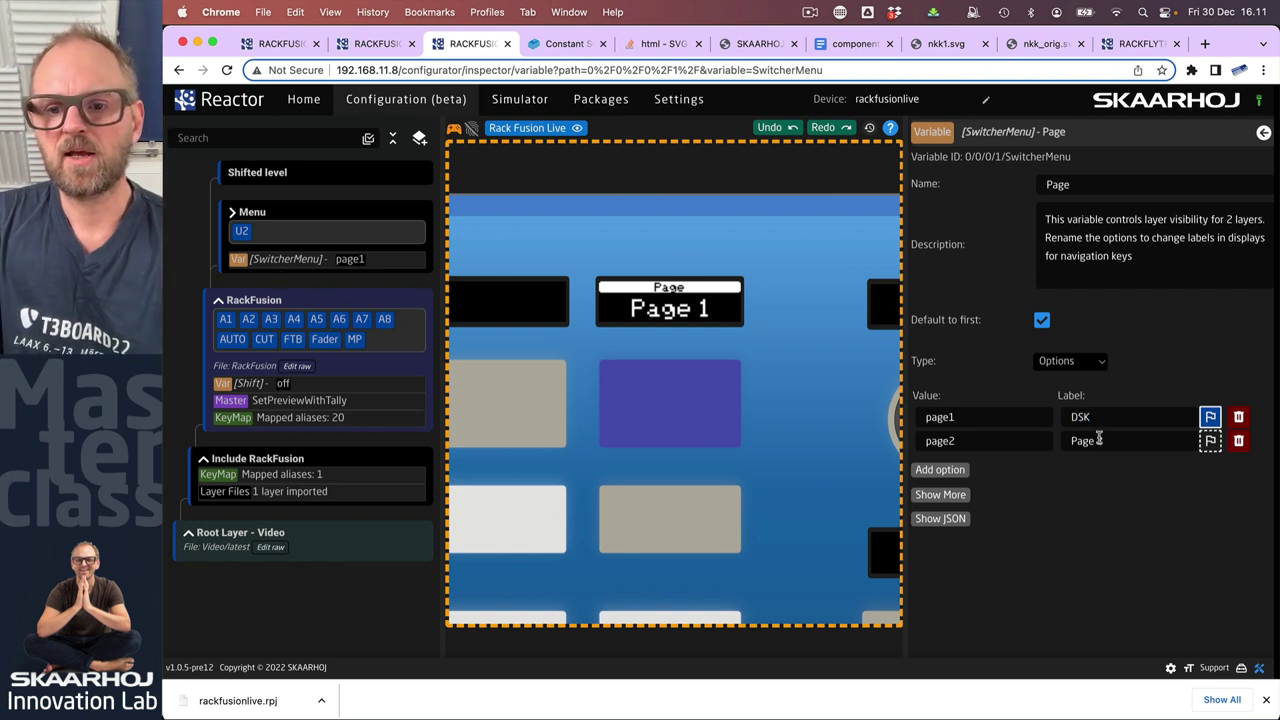
{"action": "triple_click", "coordinate": [1100, 440]}
{"action": "type", "text": "Upstream"}
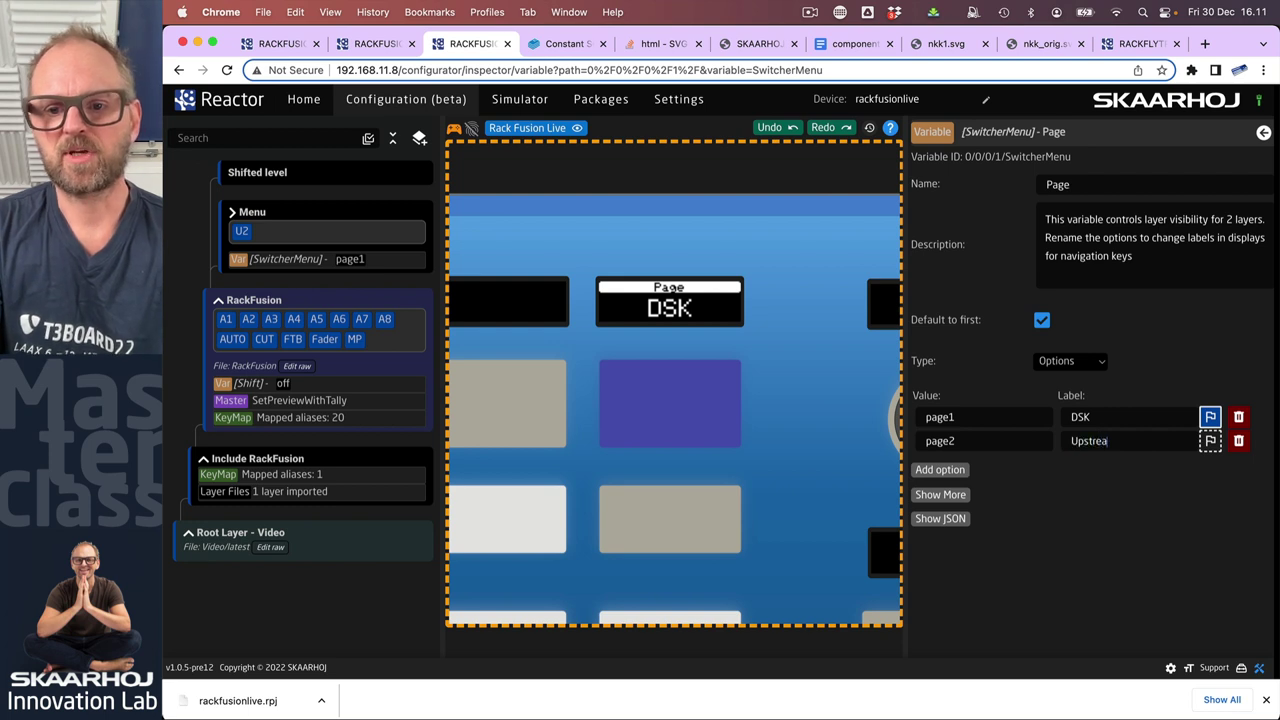
Step: Switch the SwitcherMenu variable to page2 and test the U2 page-change button in simulation
{"action": "left_click", "coordinate": [1212, 449]}
{"action": "left_click", "coordinate": [1212, 449]}
{"action": "left_click", "coordinate": [1211, 450]}
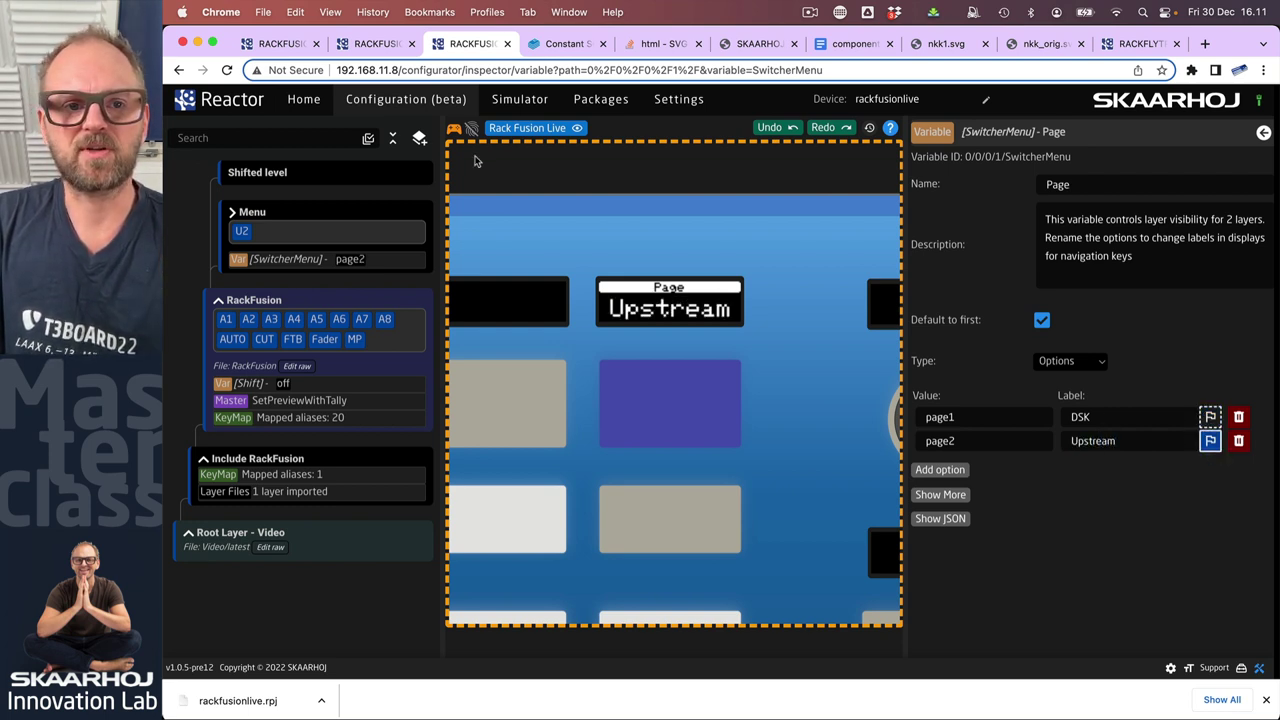
{"action": "left_click", "coordinate": [674, 425]}
{"action": "left_click", "coordinate": [674, 410]}
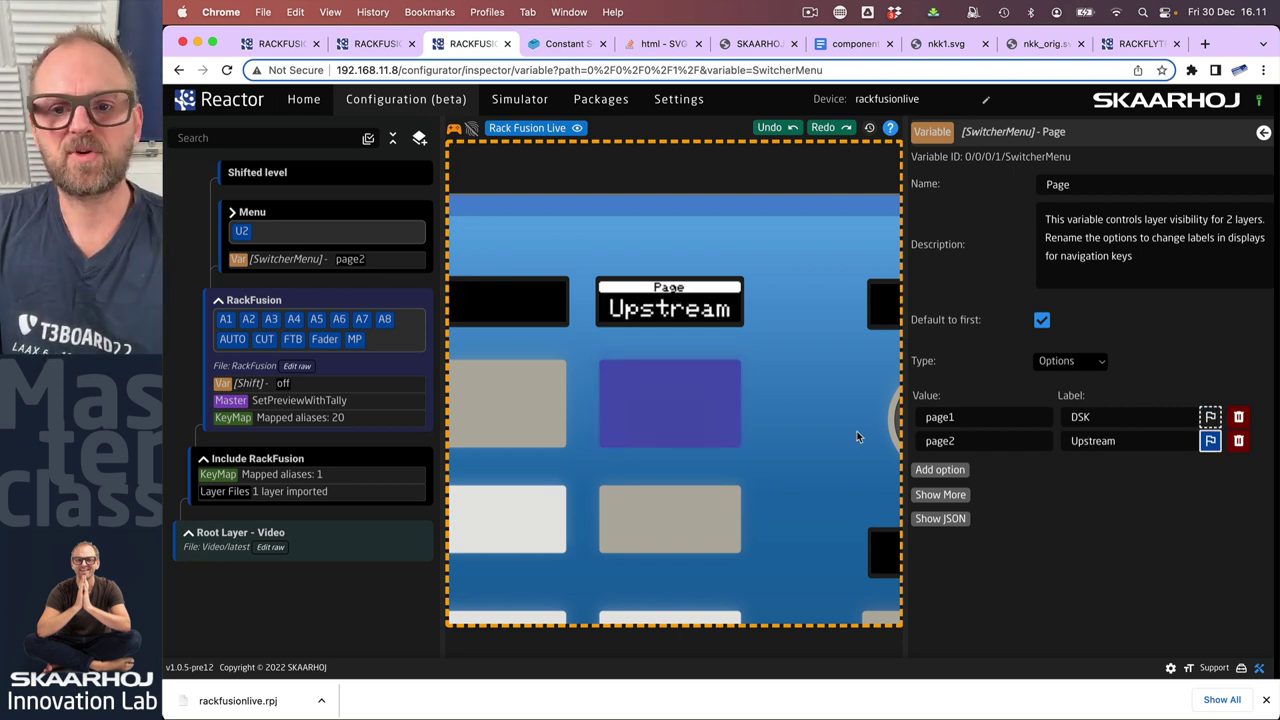
Step: Review the U2 behavior's settings, the buttons around AUTO and the Shift variable's options
{"action": "left_click", "coordinate": [241, 234]}
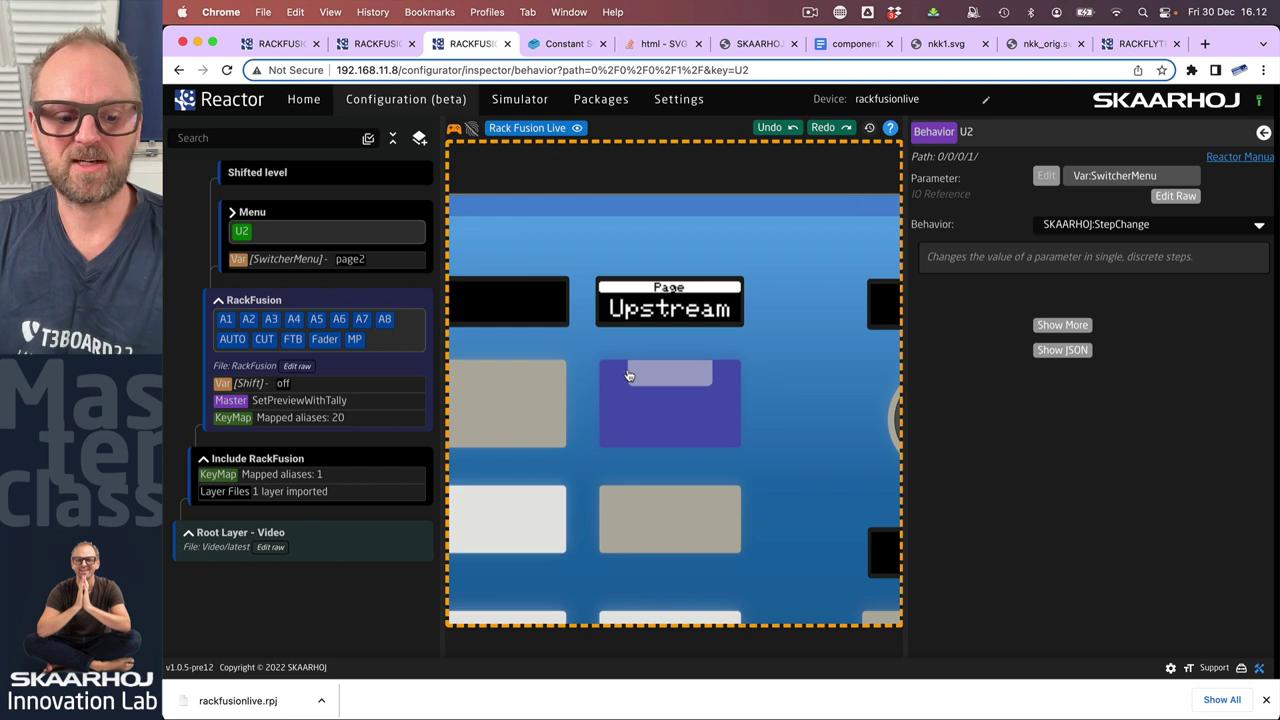
{"action": "left_click_drag", "start_coordinate": [604, 348], "coordinate": [892, 338]}
{"action": "scroll", "coordinate": [693, 377], "scroll_direction": "down", "scroll_amount": 5}
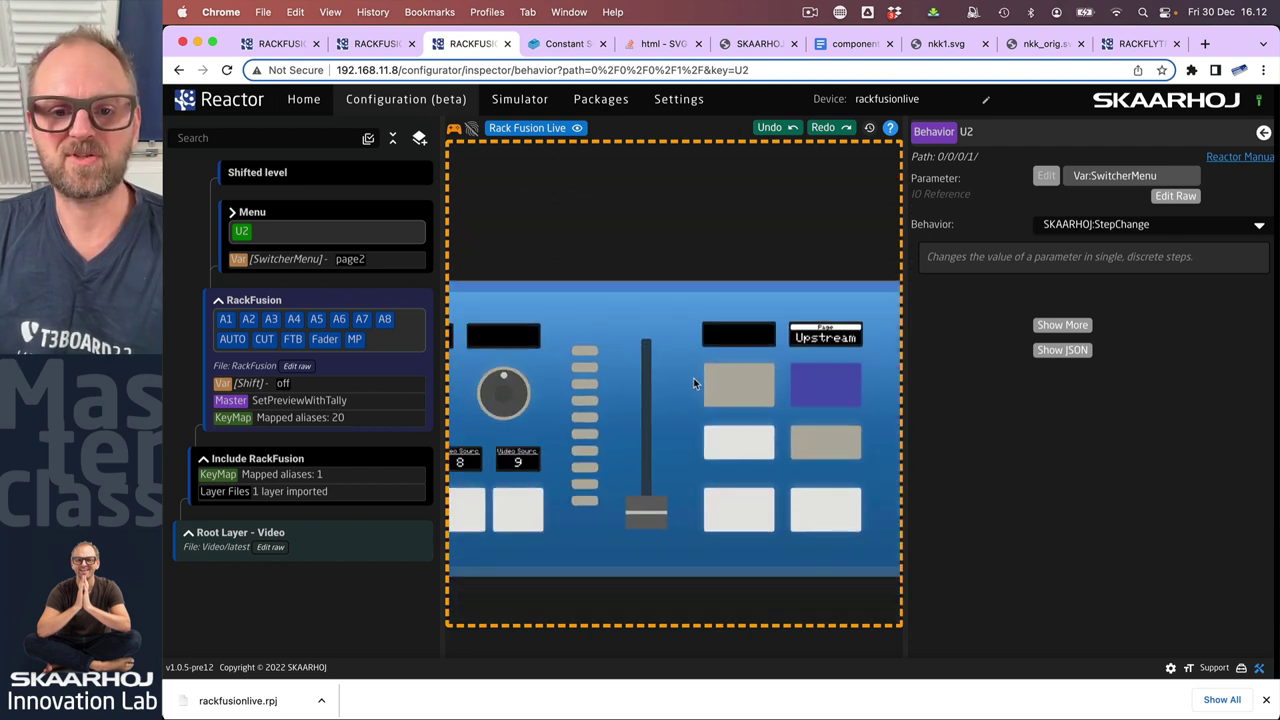
{"action": "scroll", "coordinate": [590, 434], "scroll_direction": "up", "scroll_amount": 5}
{"action": "scroll", "coordinate": [628, 428], "scroll_direction": "right", "scroll_amount": 6}
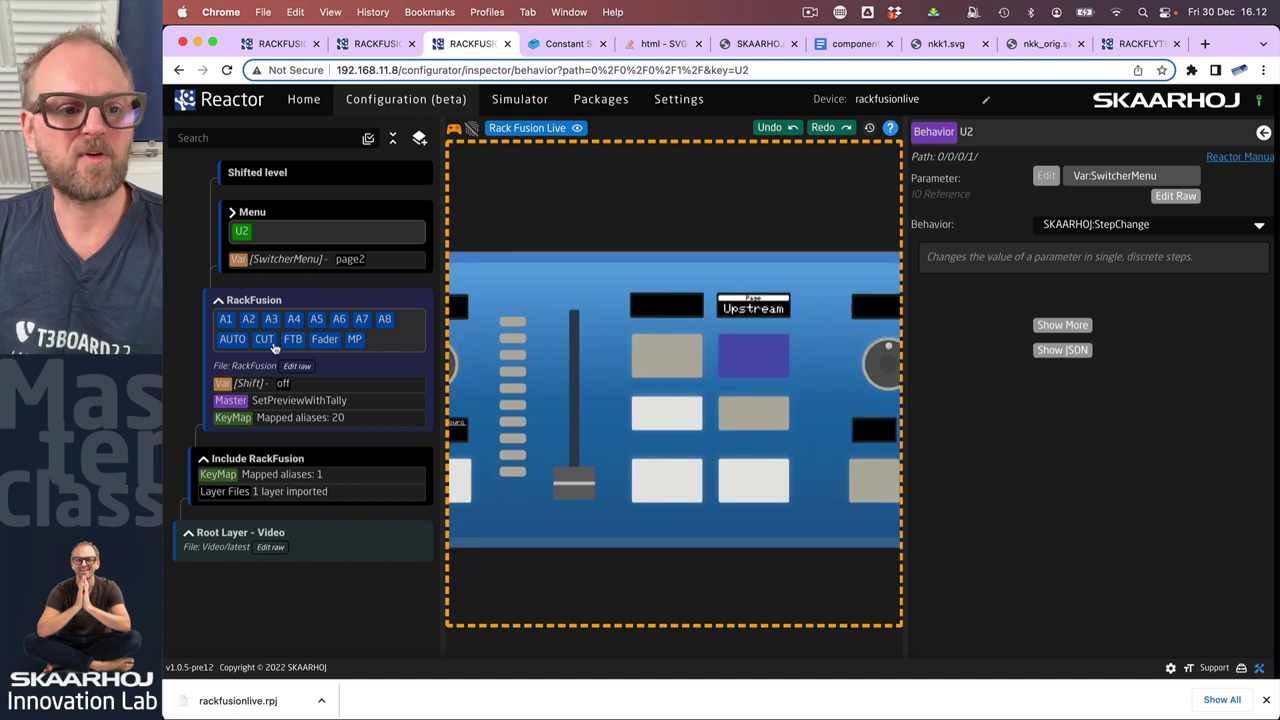
{"action": "left_click", "coordinate": [252, 385]}
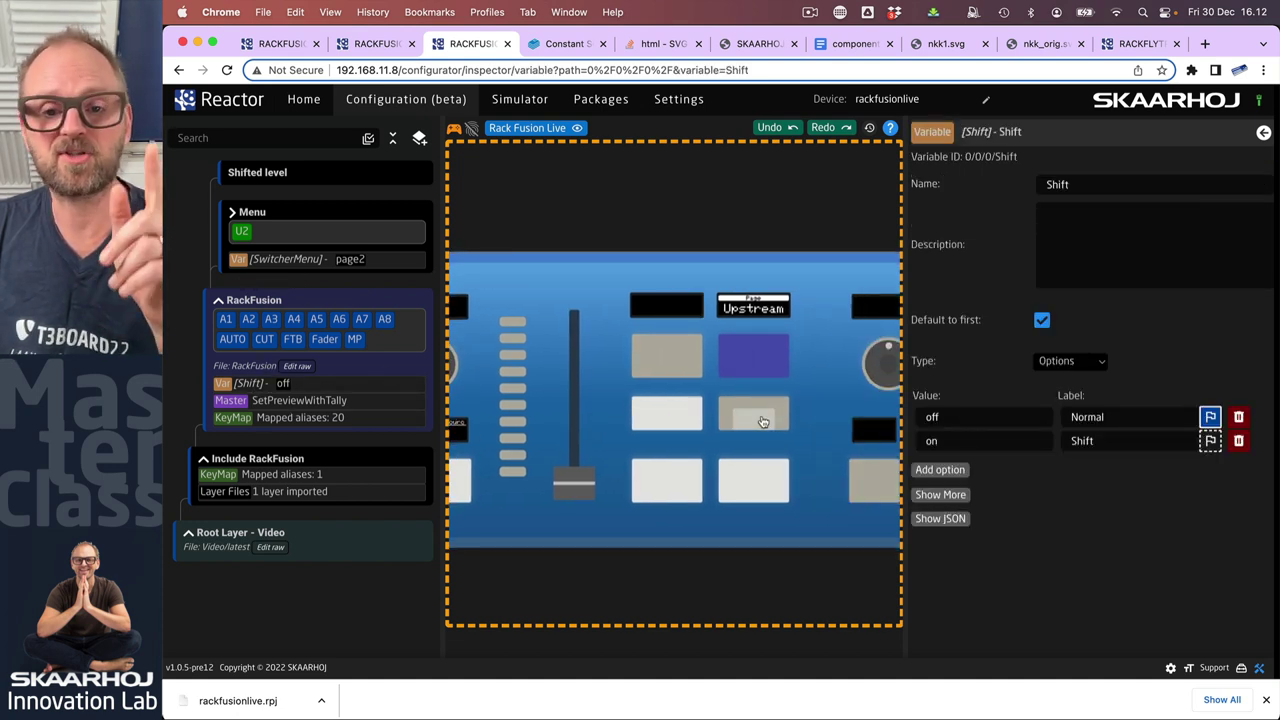
Step: Create a SHIFT behavior for the unassigned button above AUTO in the RackFusion layer
{"action": "left_click", "coordinate": [453, 130]}
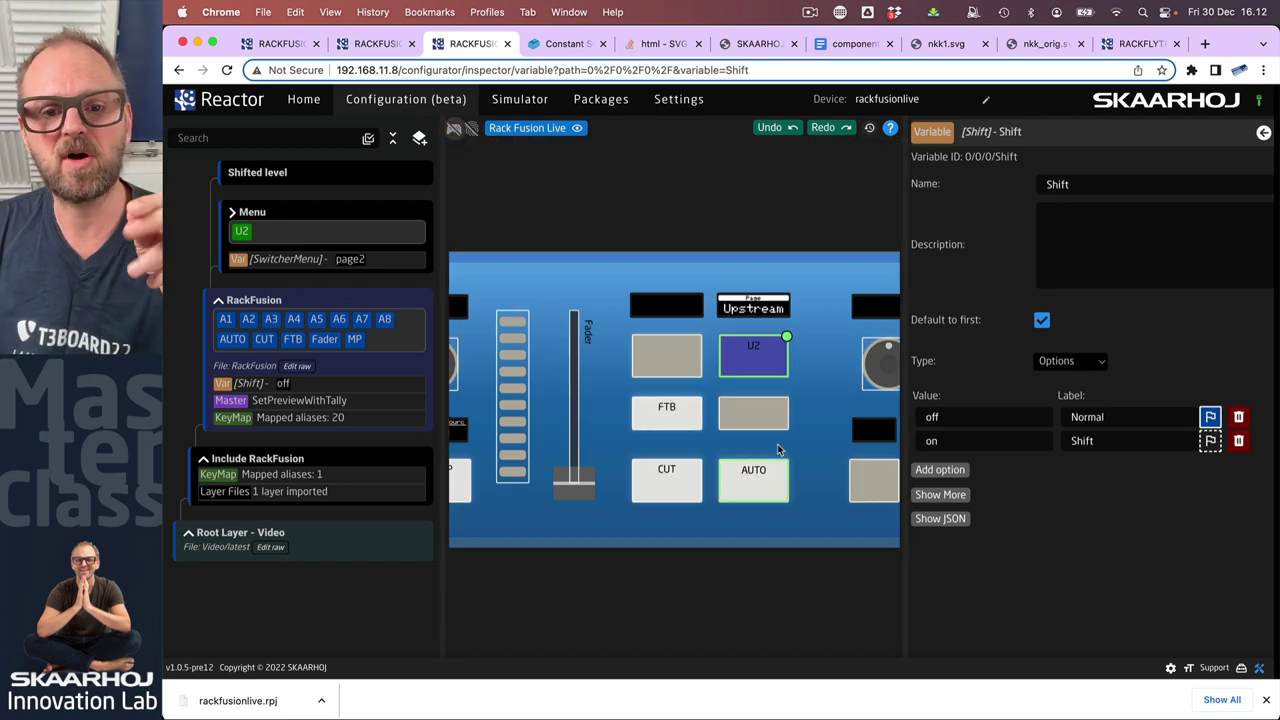
{"action": "left_click", "coordinate": [755, 424]}
{"action": "left_click", "coordinate": [1256, 200]}
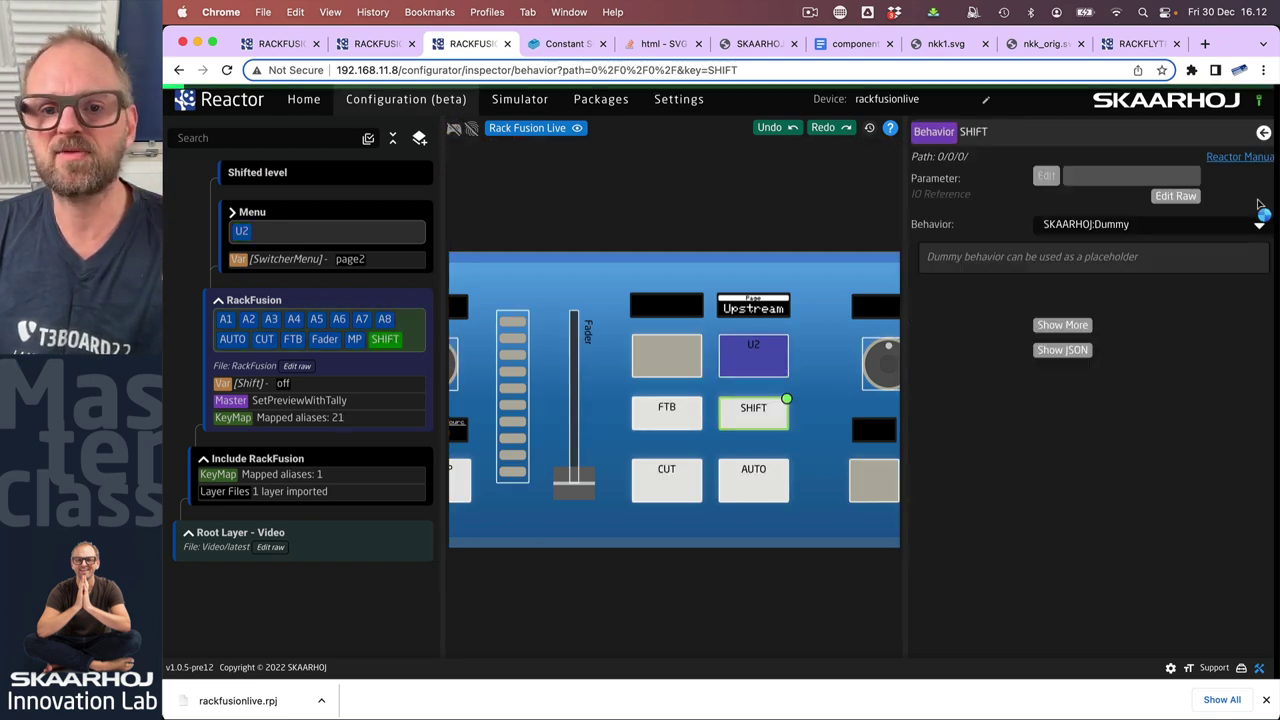
Step: Set the SHIFT behavior's parameter to the Shift variable
{"action": "left_click", "coordinate": [1044, 177]}
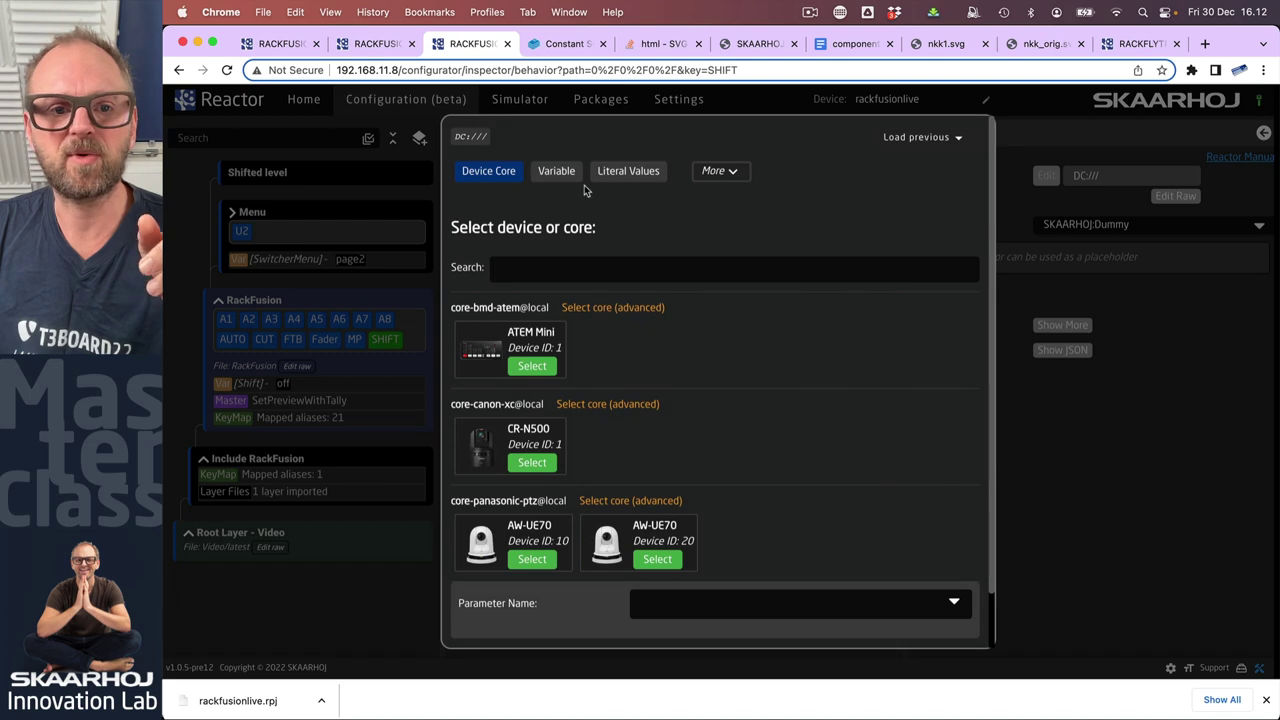
{"action": "left_click", "coordinate": [556, 171]}
{"action": "left_click", "coordinate": [751, 388]}
{"action": "left_click", "coordinate": [664, 416]}
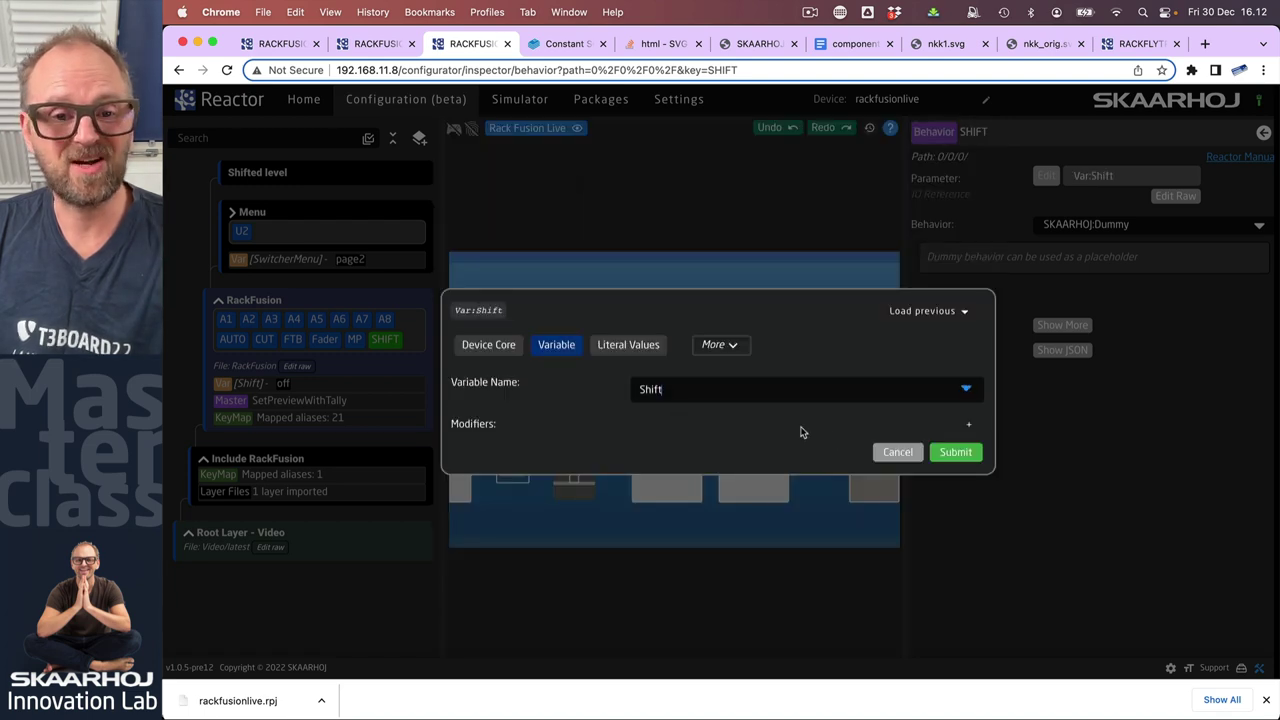
{"action": "left_click", "coordinate": [955, 452]}
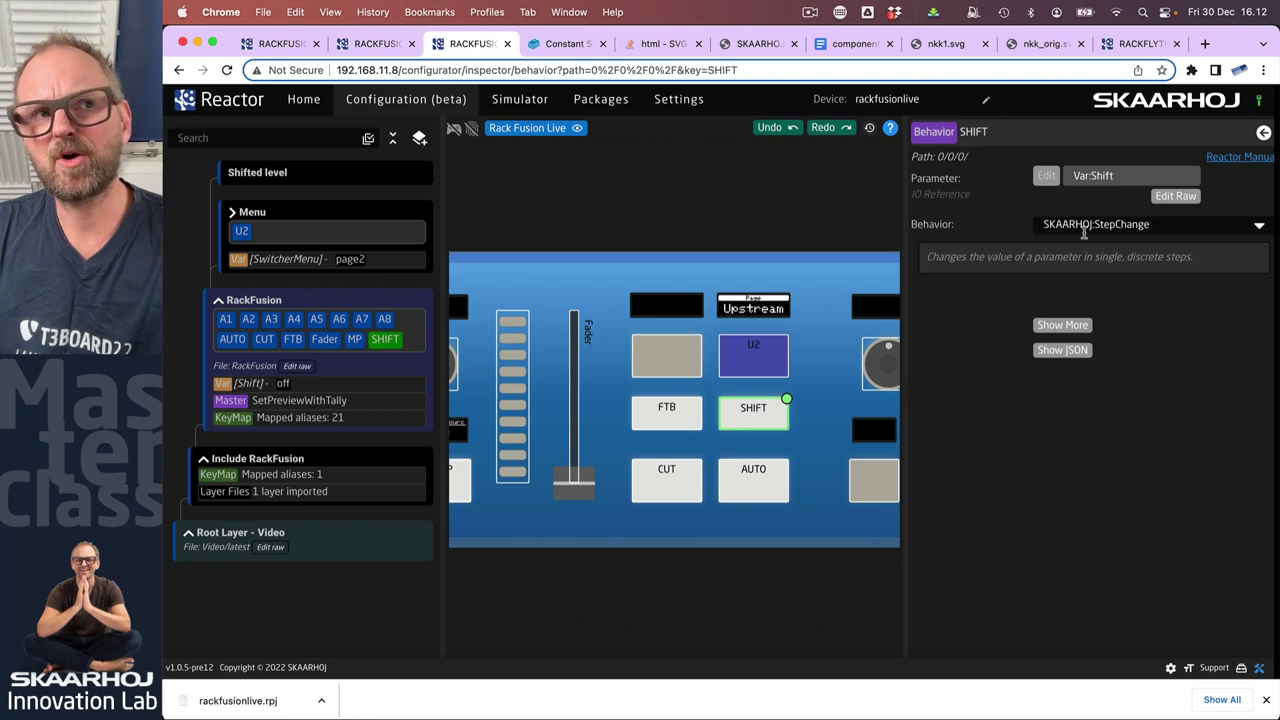
Step: Test the SHIFT button in simulation to check how it steps the Shift variable
{"action": "left_click", "coordinate": [454, 129]}
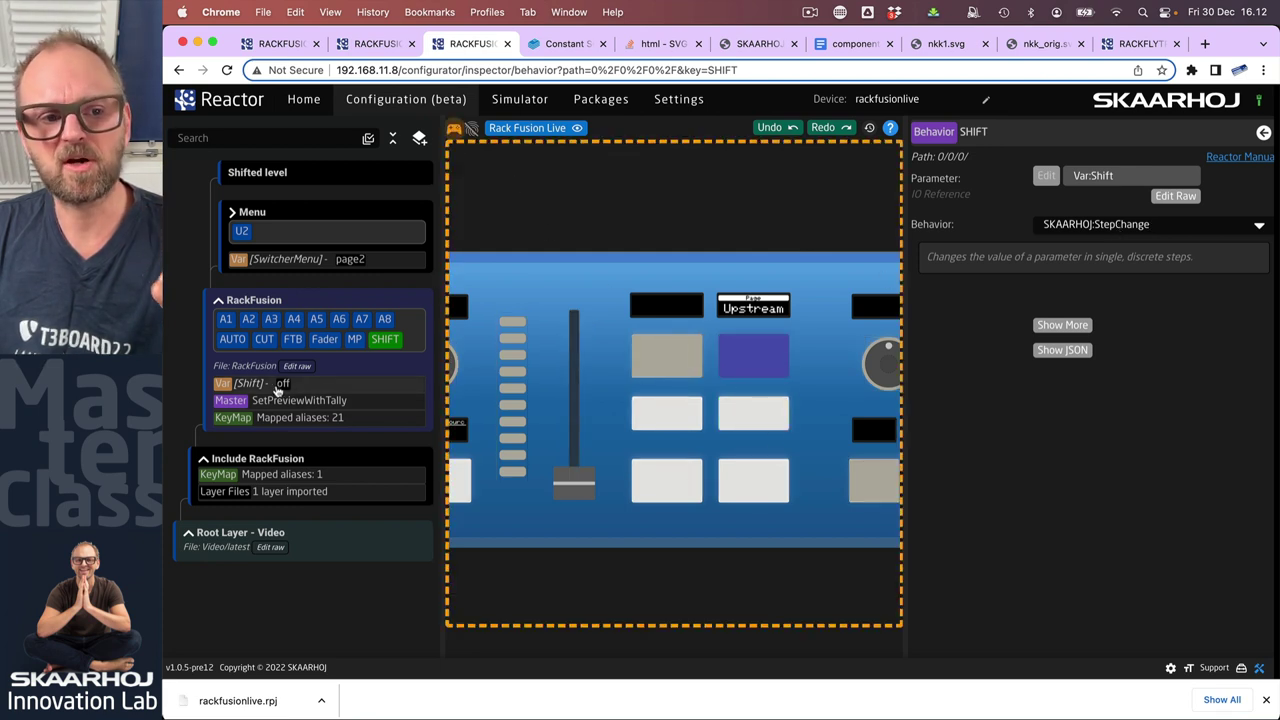
{"action": "left_click", "coordinate": [758, 427]}
{"action": "left_click", "coordinate": [758, 427]}
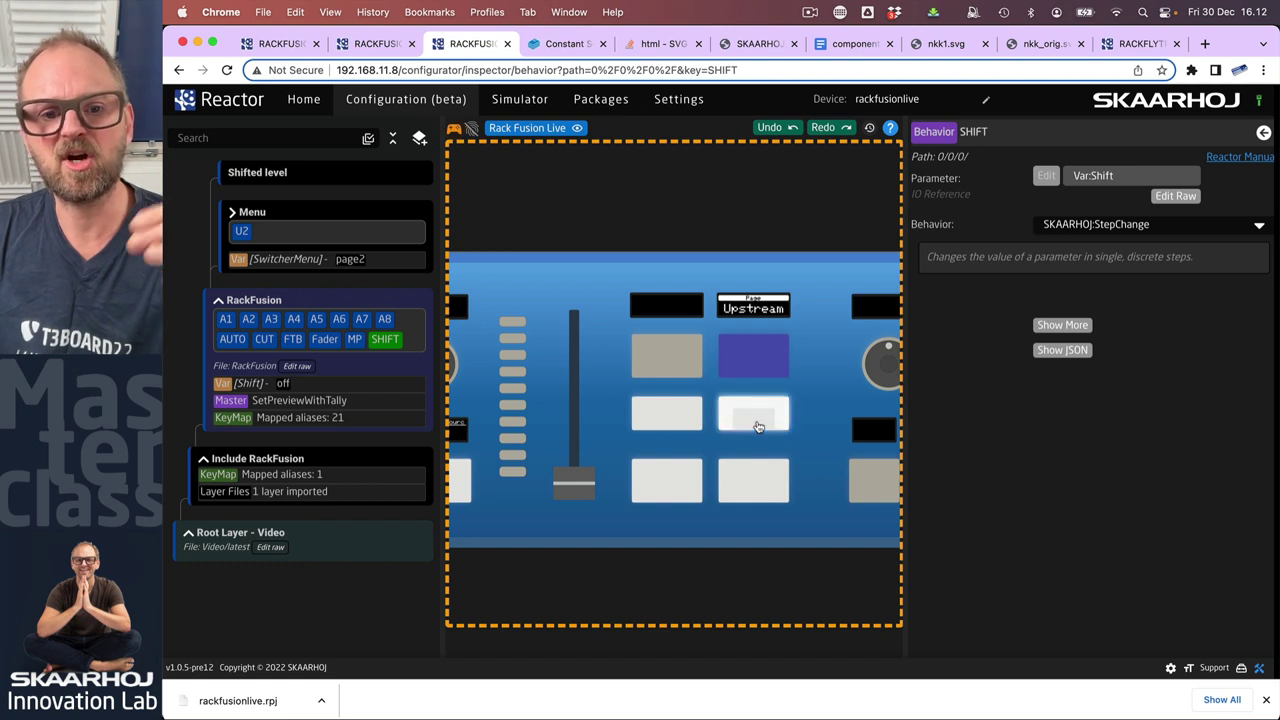
{"action": "left_click", "coordinate": [758, 427]}
{"action": "scroll", "coordinate": [758, 427], "scroll_direction": "up", "scroll_amount": 5}
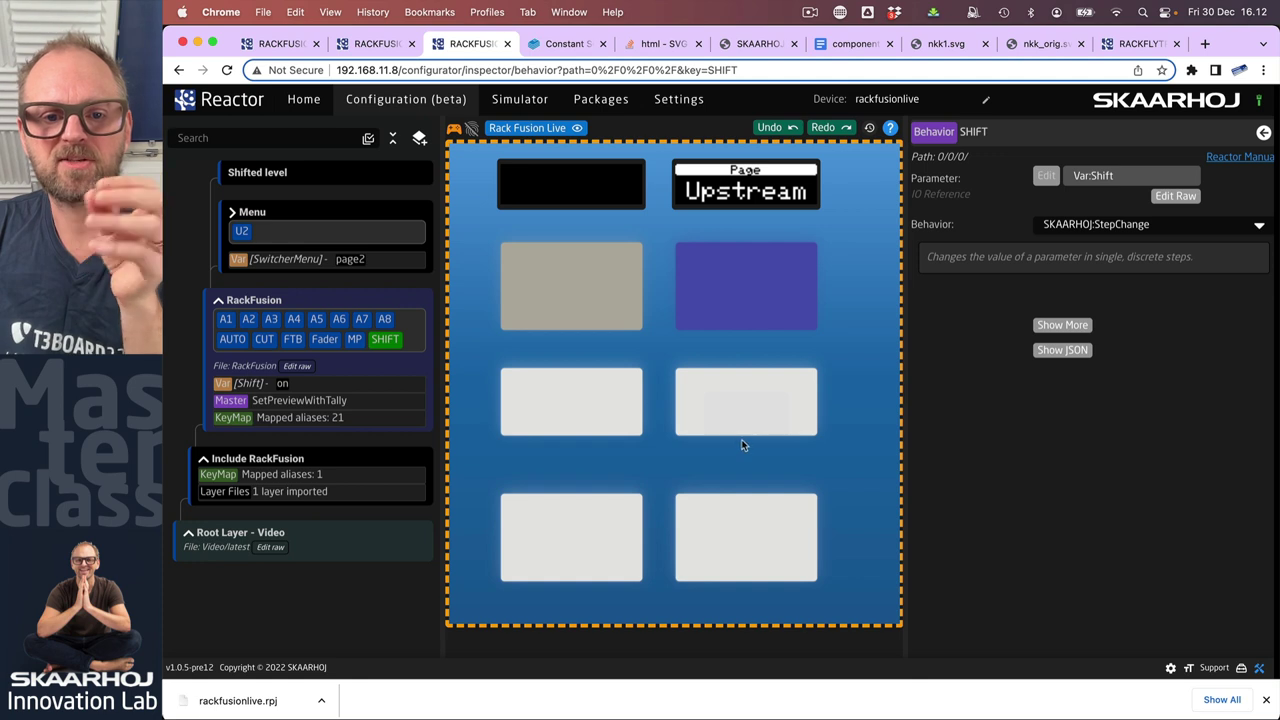
{"action": "left_click", "coordinate": [745, 424]}
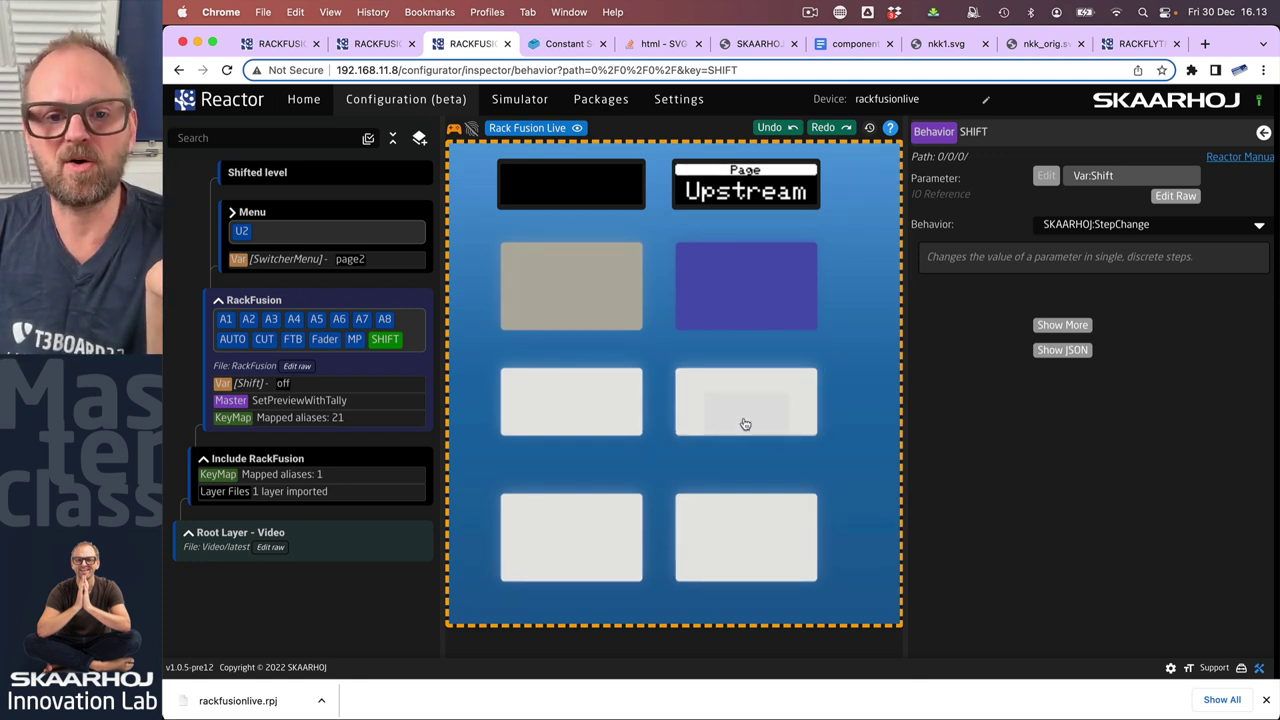
{"action": "left_click", "coordinate": [745, 424]}
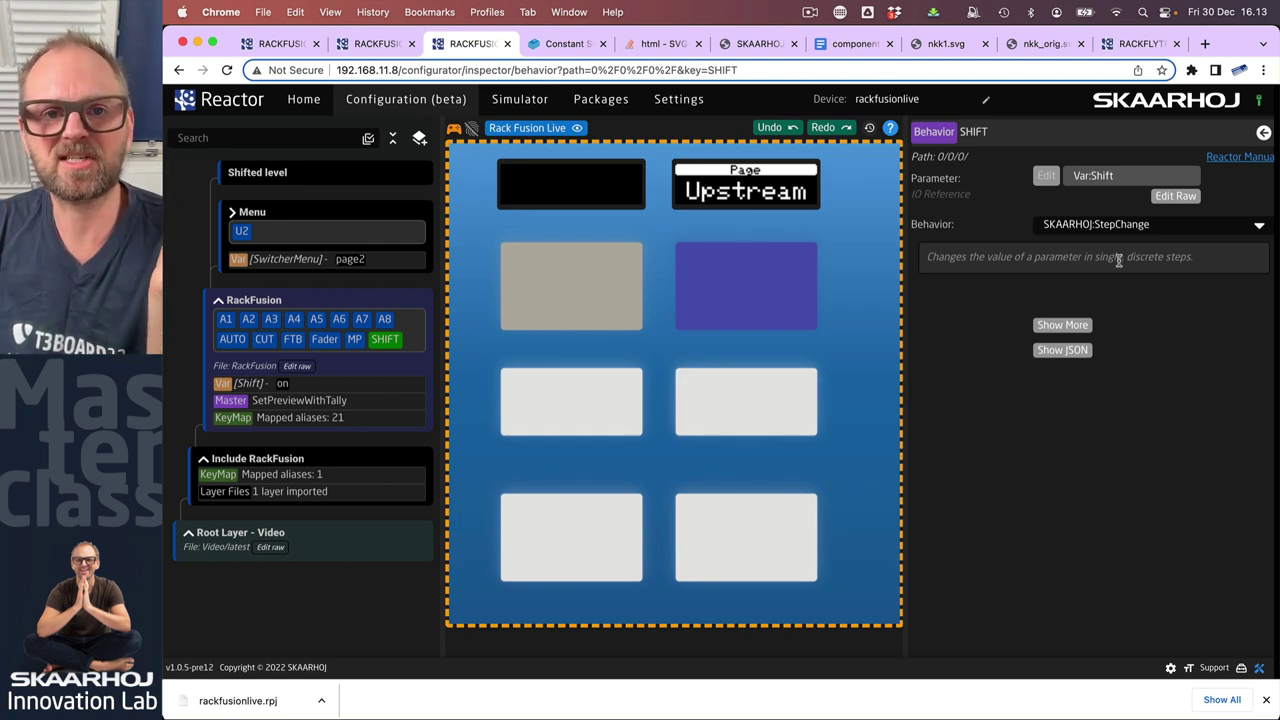
Step: Change the SHIFT button's behavior to SKAARHOJ:Toggle
{"action": "left_click", "coordinate": [1119, 224]}
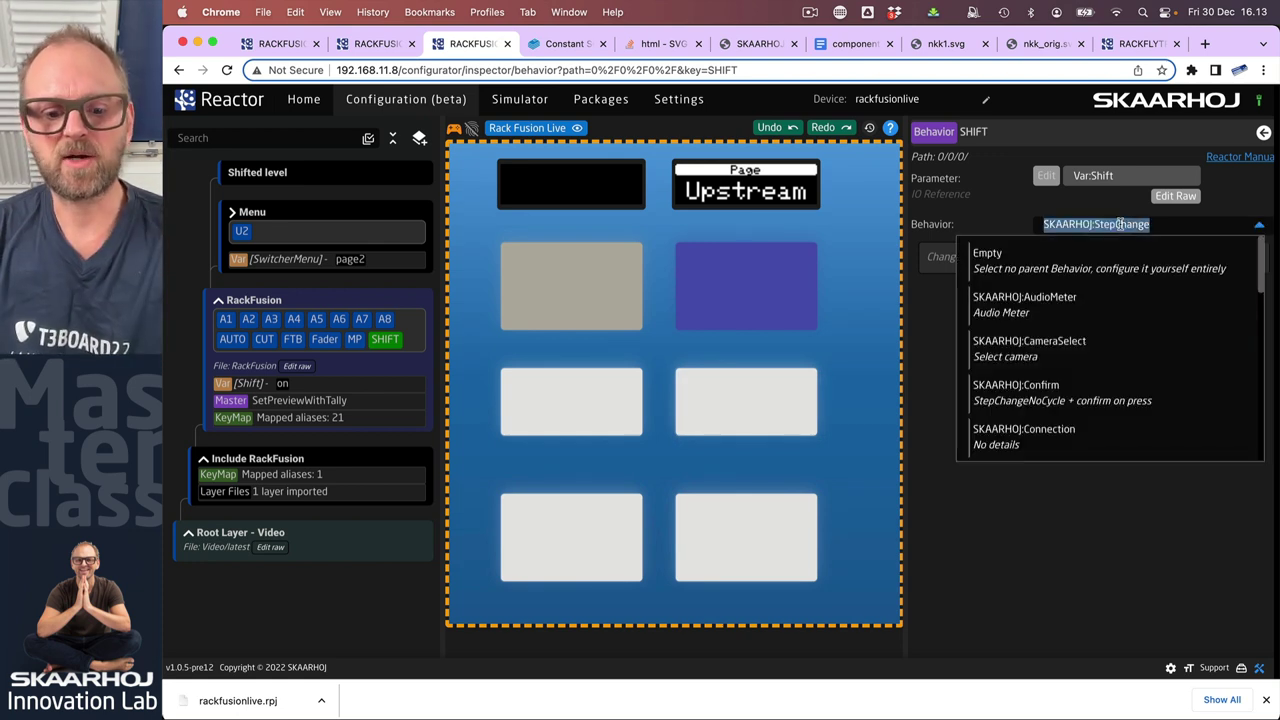
{"action": "type", "text": "tog"}
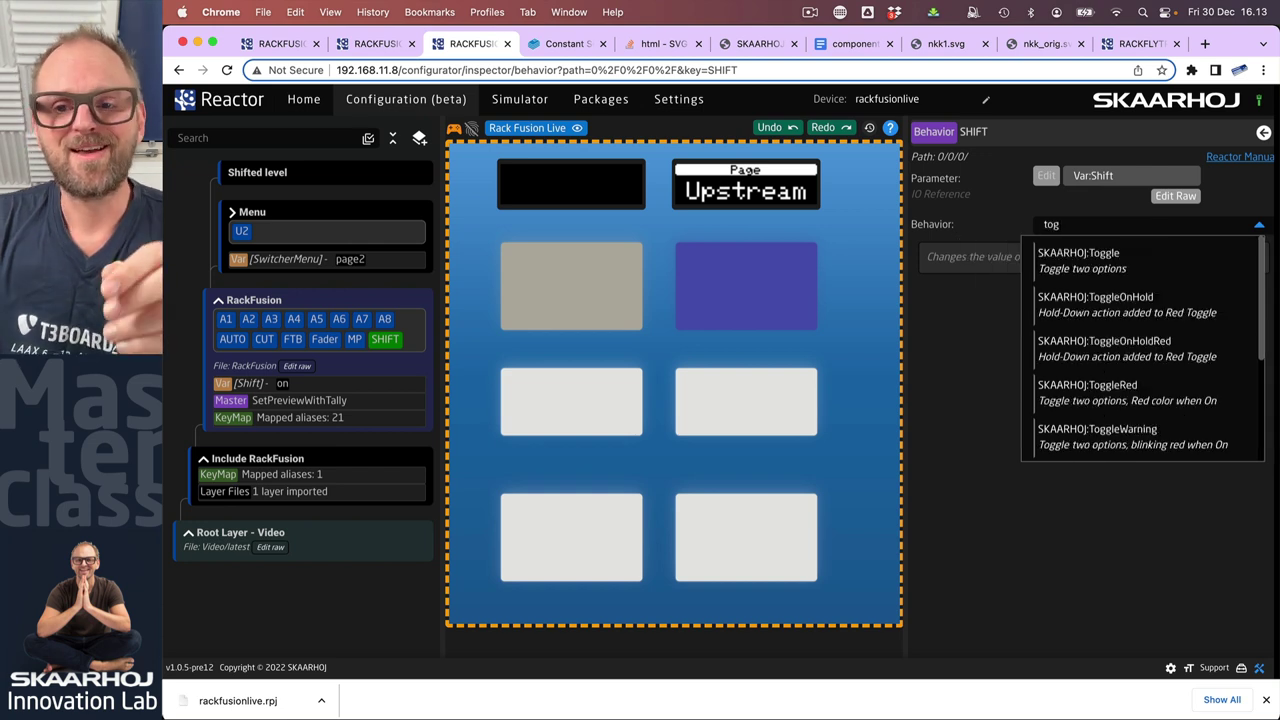
{"action": "left_click", "coordinate": [1113, 258]}
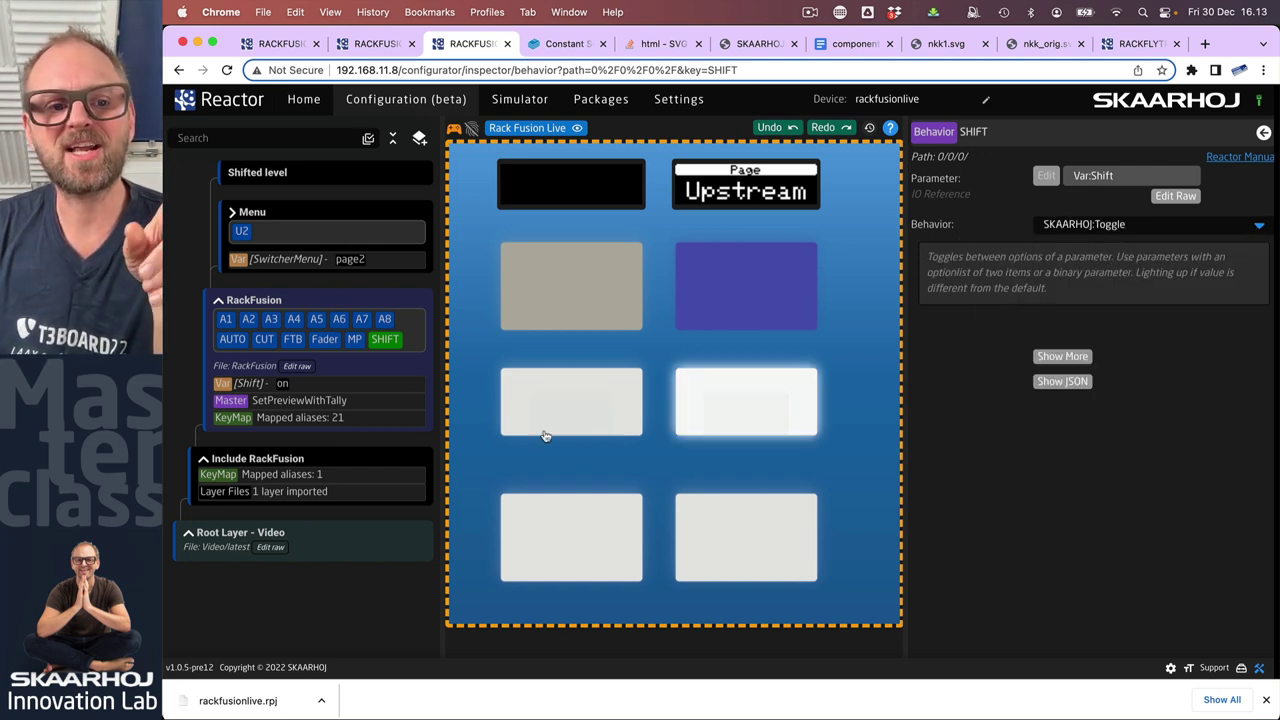
Step: Test the toggling SHIFT button several times and check the Shift variable and button lighting
{"action": "left_click", "coordinate": [753, 427]}
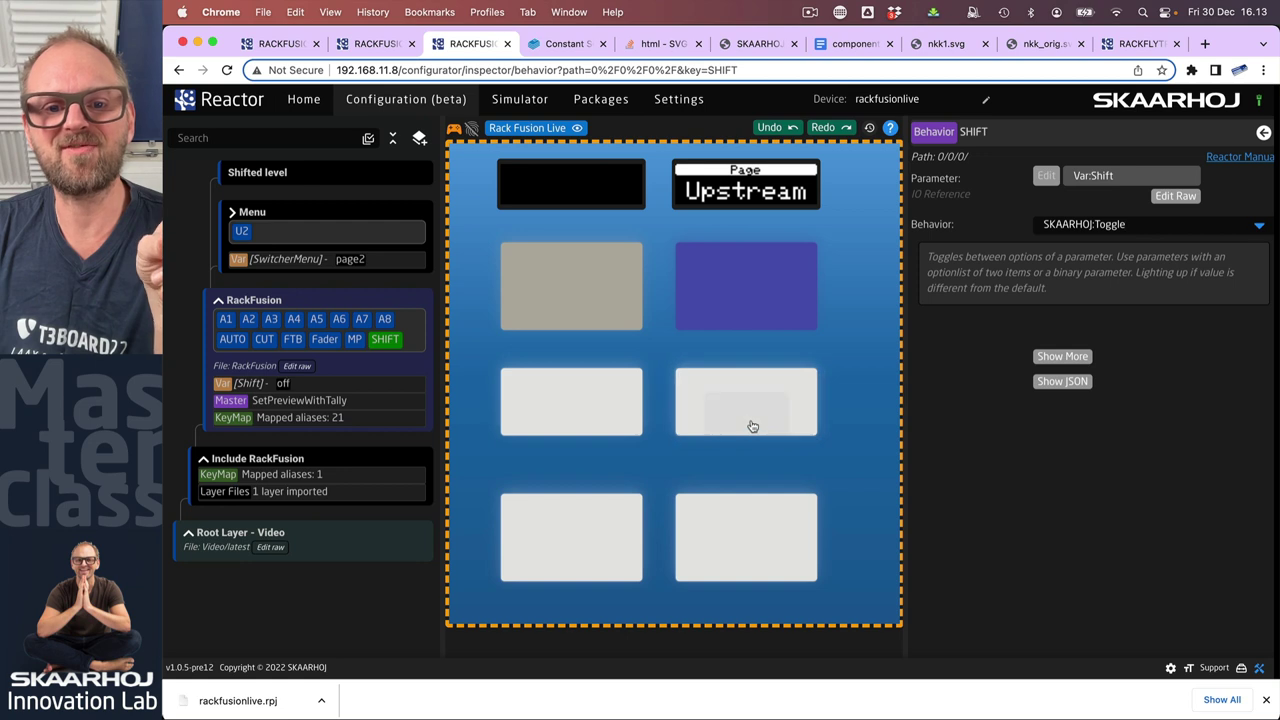
{"action": "left_click", "coordinate": [753, 427]}
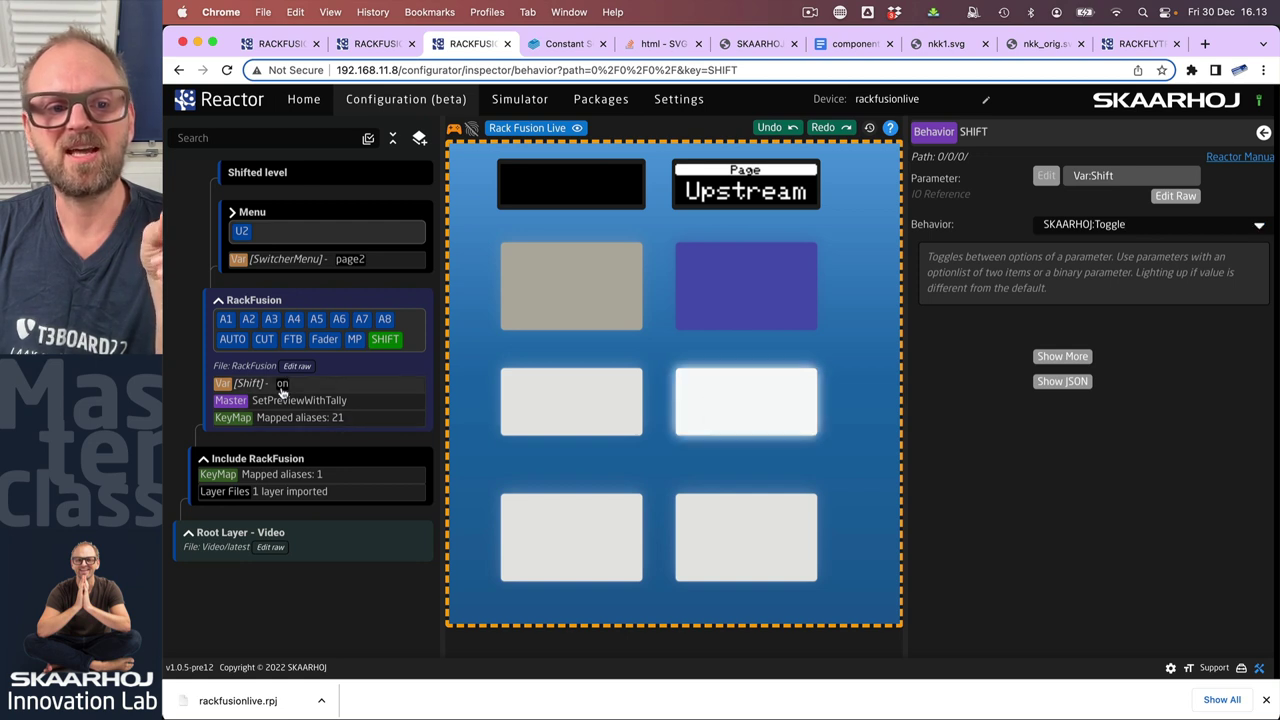
{"action": "left_click", "coordinate": [746, 419]}
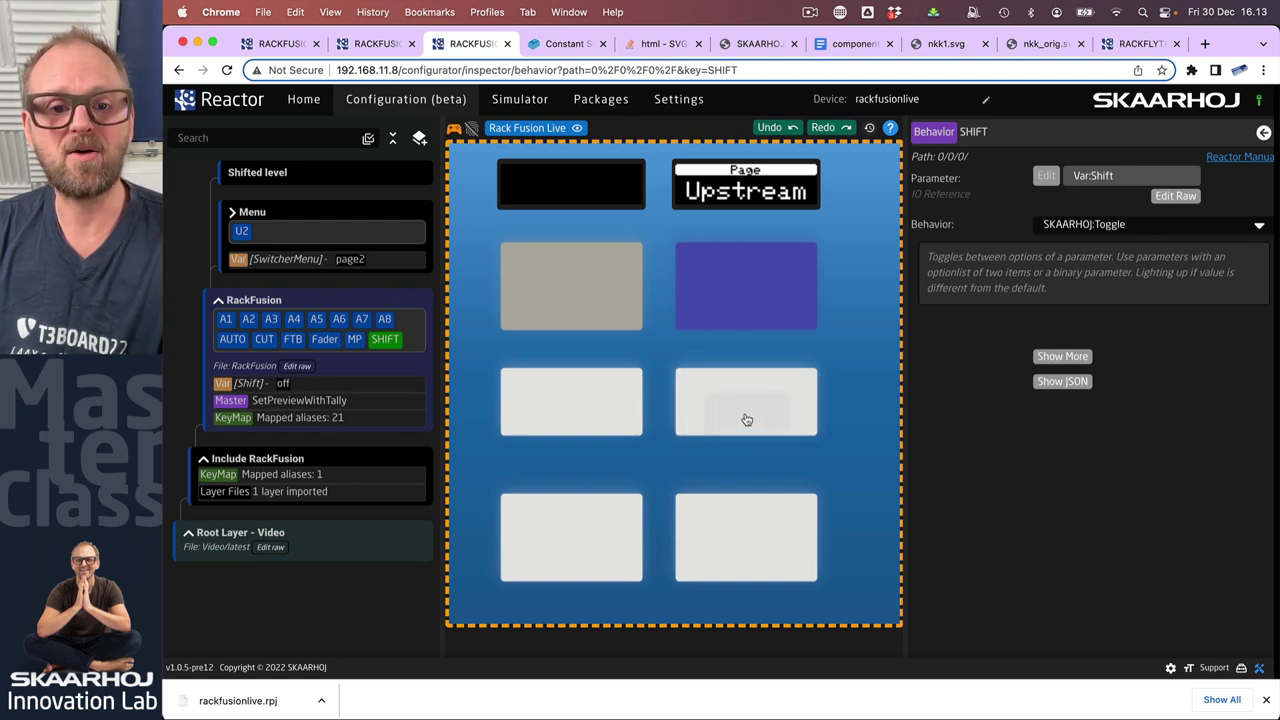
{"action": "left_click", "coordinate": [746, 419]}
{"action": "left_click", "coordinate": [758, 421]}
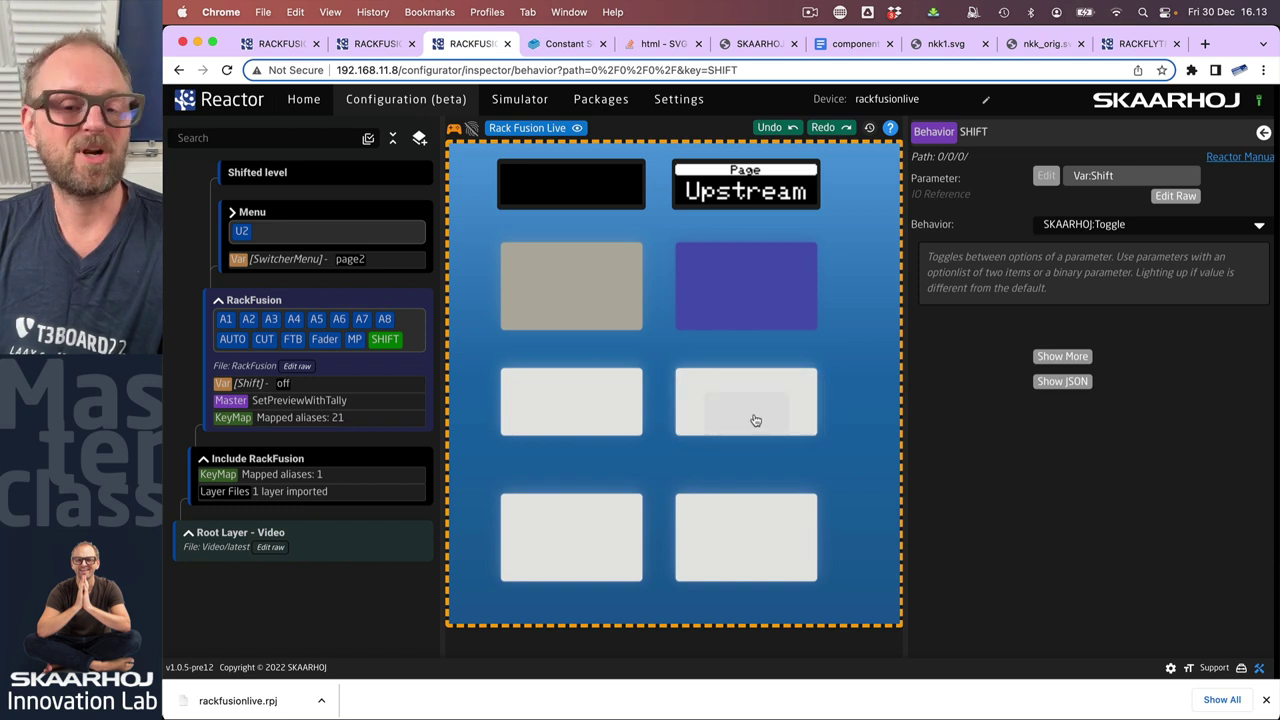
{"action": "left_click", "coordinate": [755, 420]}
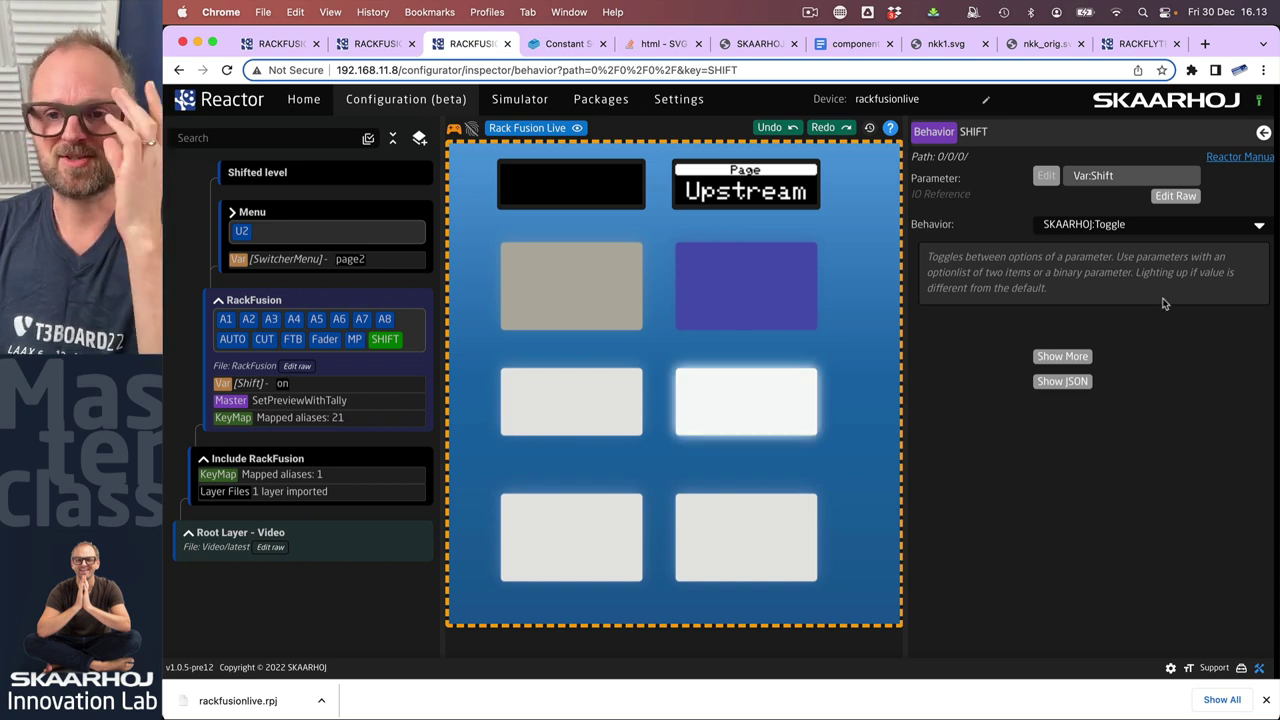
Step: Change the SHIFT button's behavior to SKAARHOJ:HoldDown
{"action": "left_click", "coordinate": [1146, 224]}
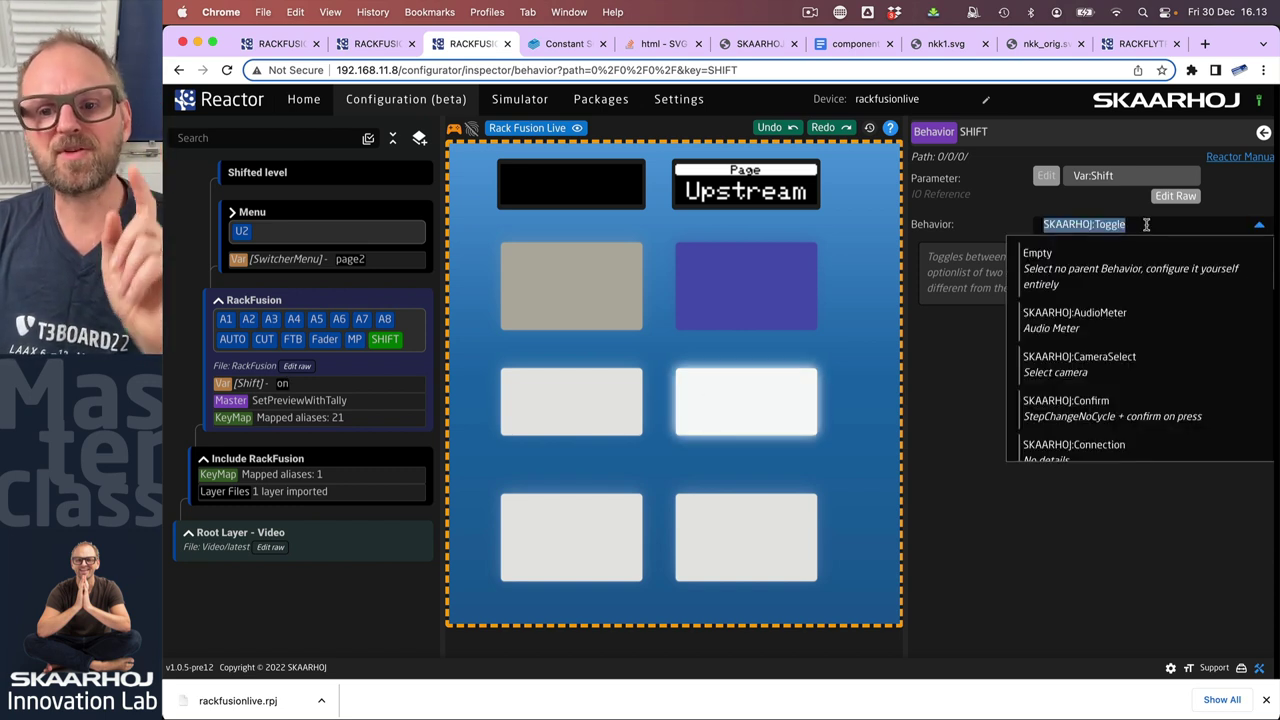
{"action": "type", "text": "hold"}
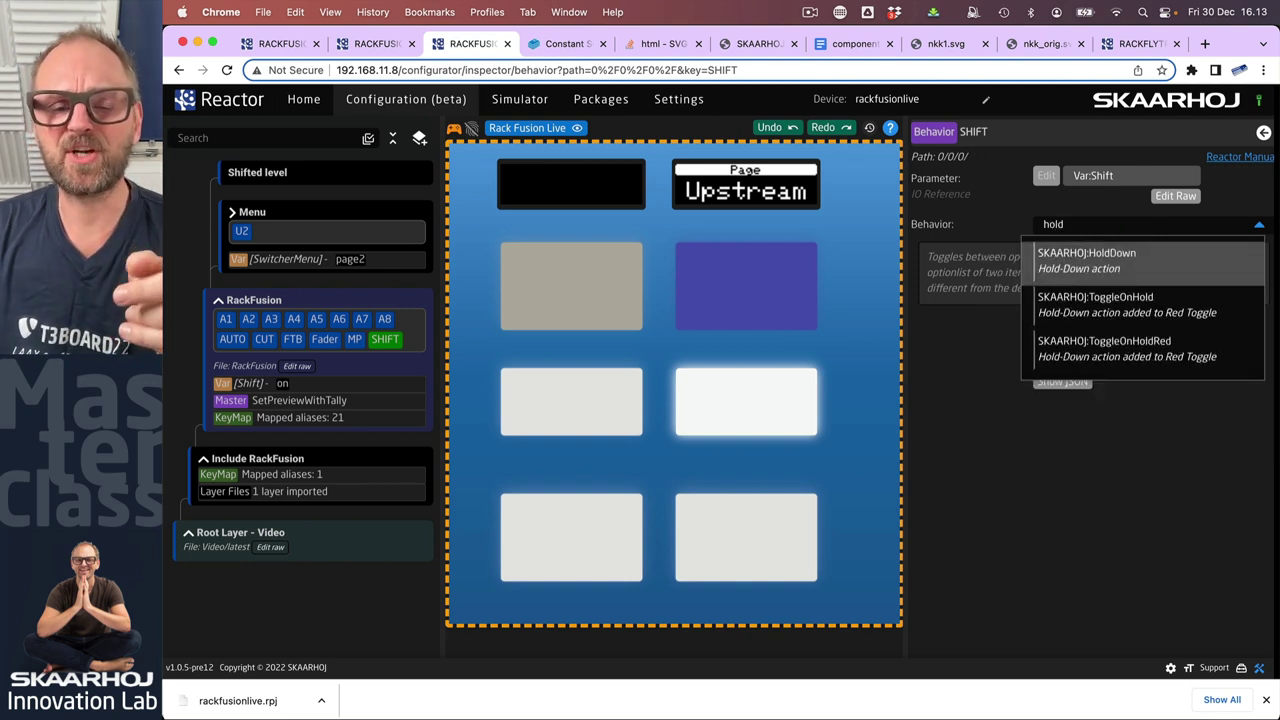
{"action": "left_click", "coordinate": [1107, 261]}
Step: Test holding and releasing the SHIFT button in simulation while checking the Shift variable
{"action": "left_click", "coordinate": [751, 425]}
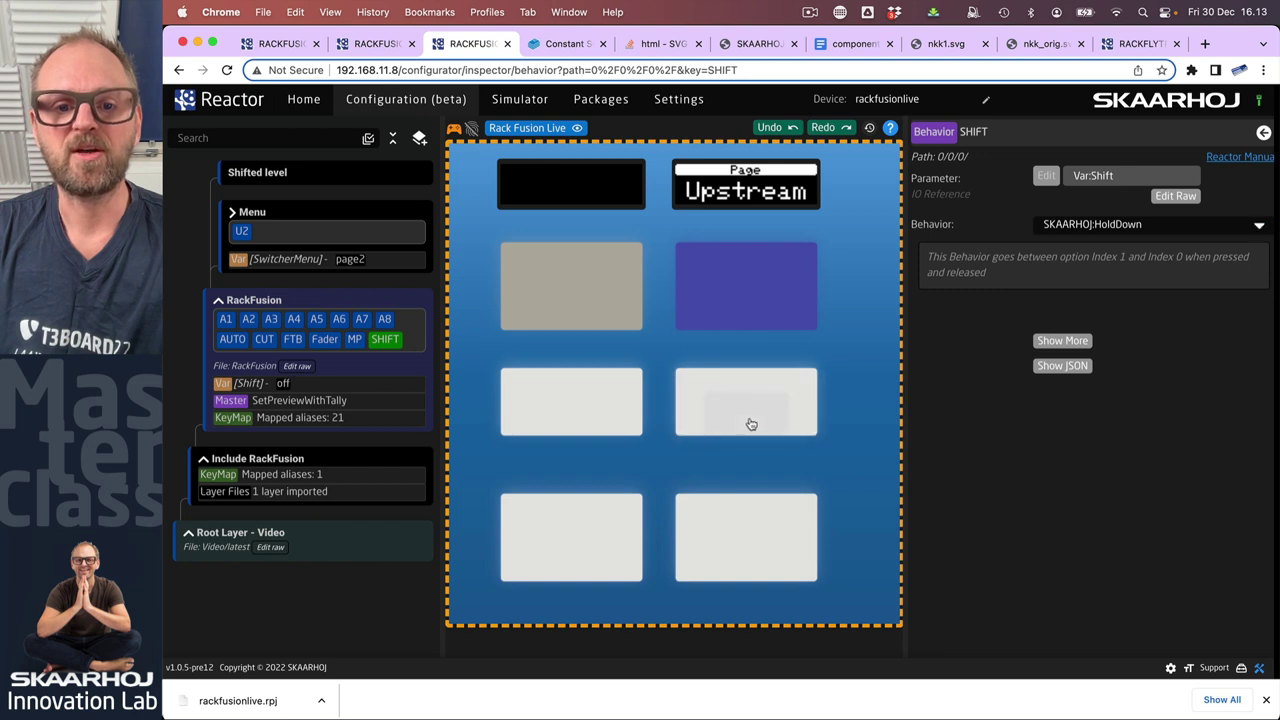
{"action": "left_click", "coordinate": [752, 424]}
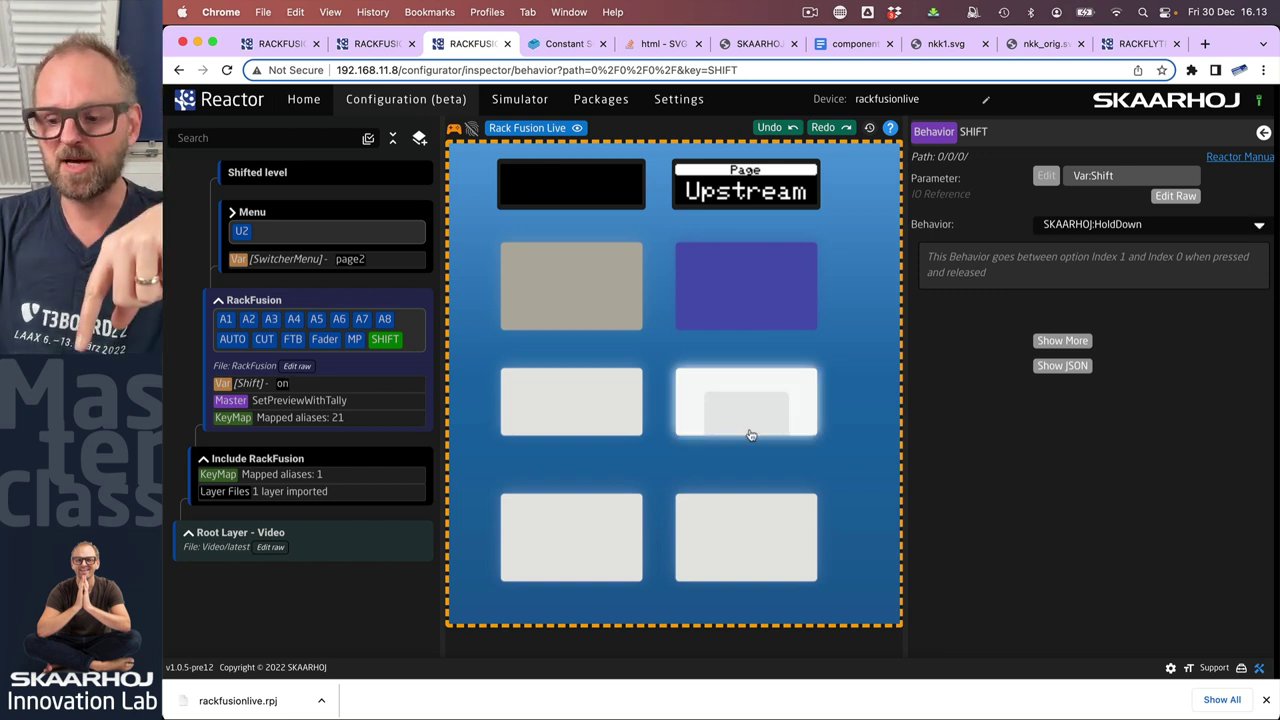
{"action": "left_click", "coordinate": [751, 434]}
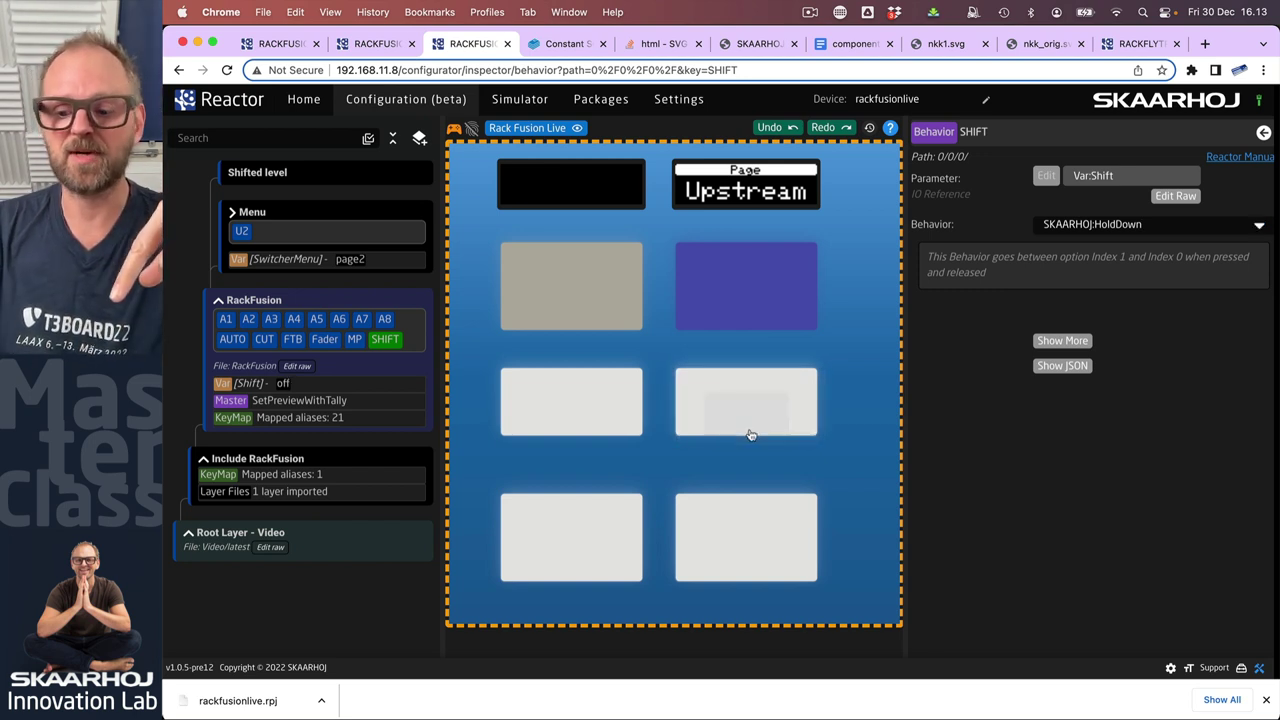
{"action": "left_click", "coordinate": [751, 434]}
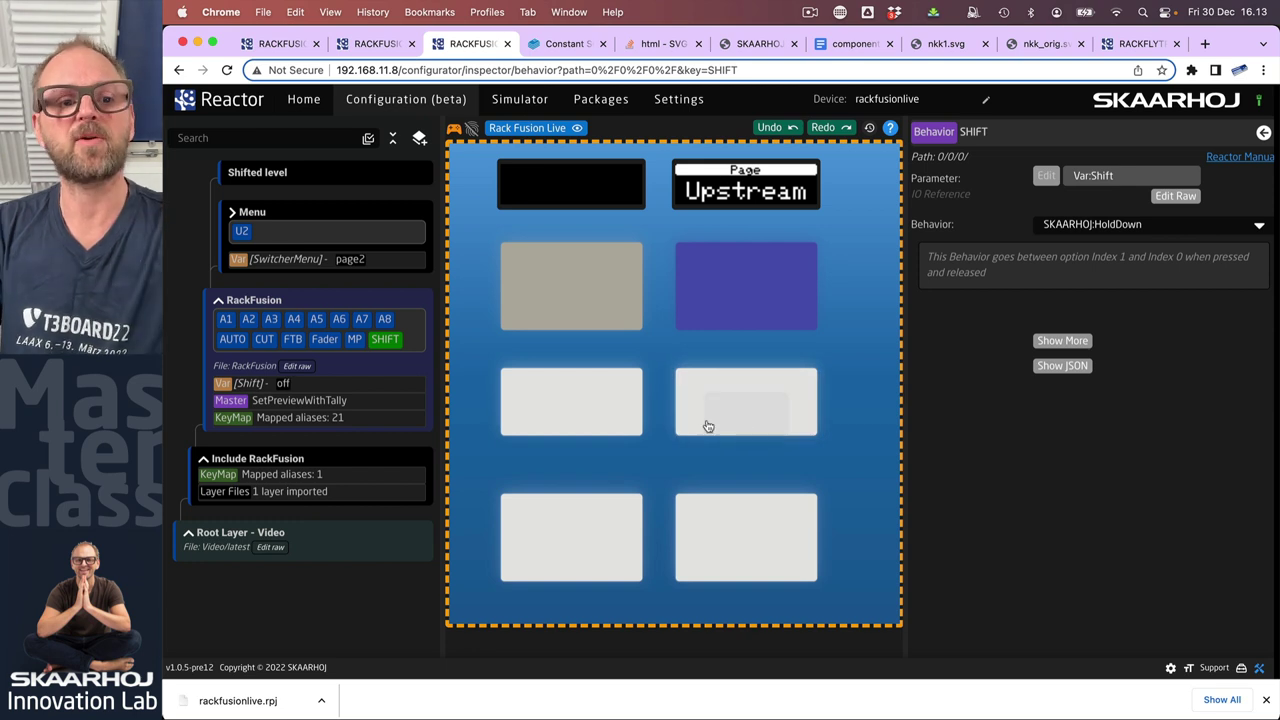
{"action": "left_click", "coordinate": [749, 423]}
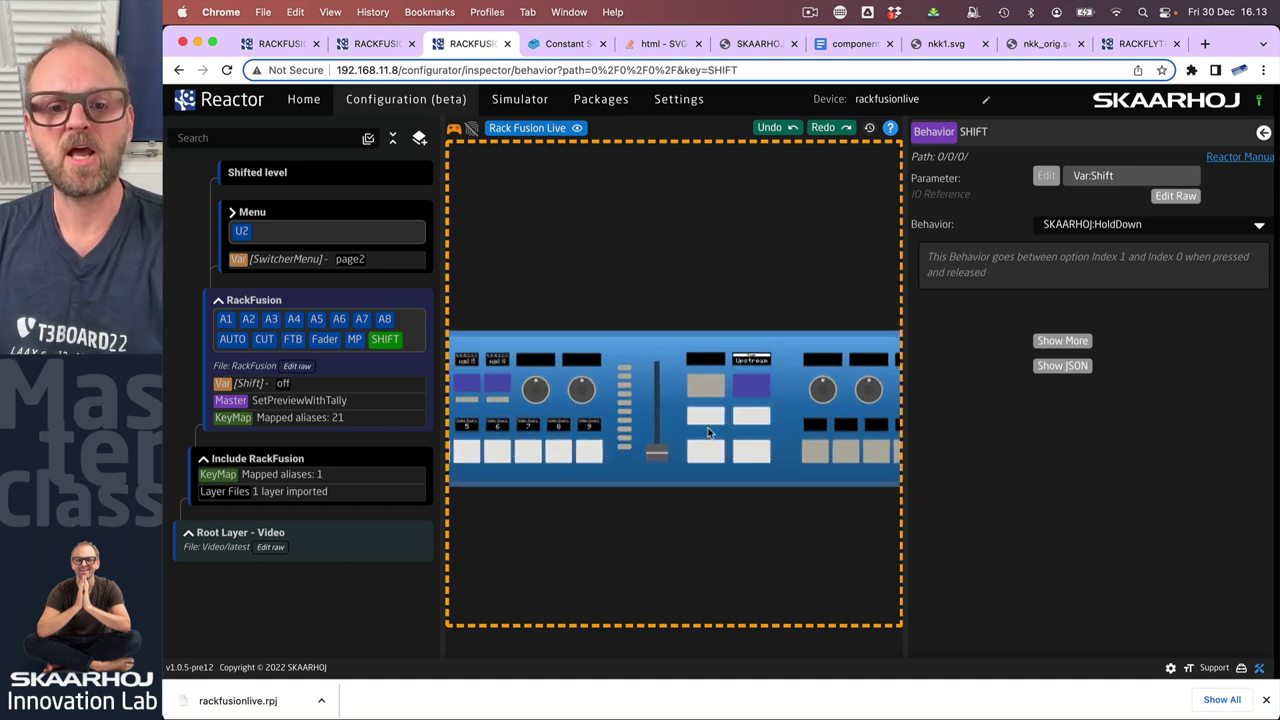
{"action": "left_click", "coordinate": [1152, 222]}
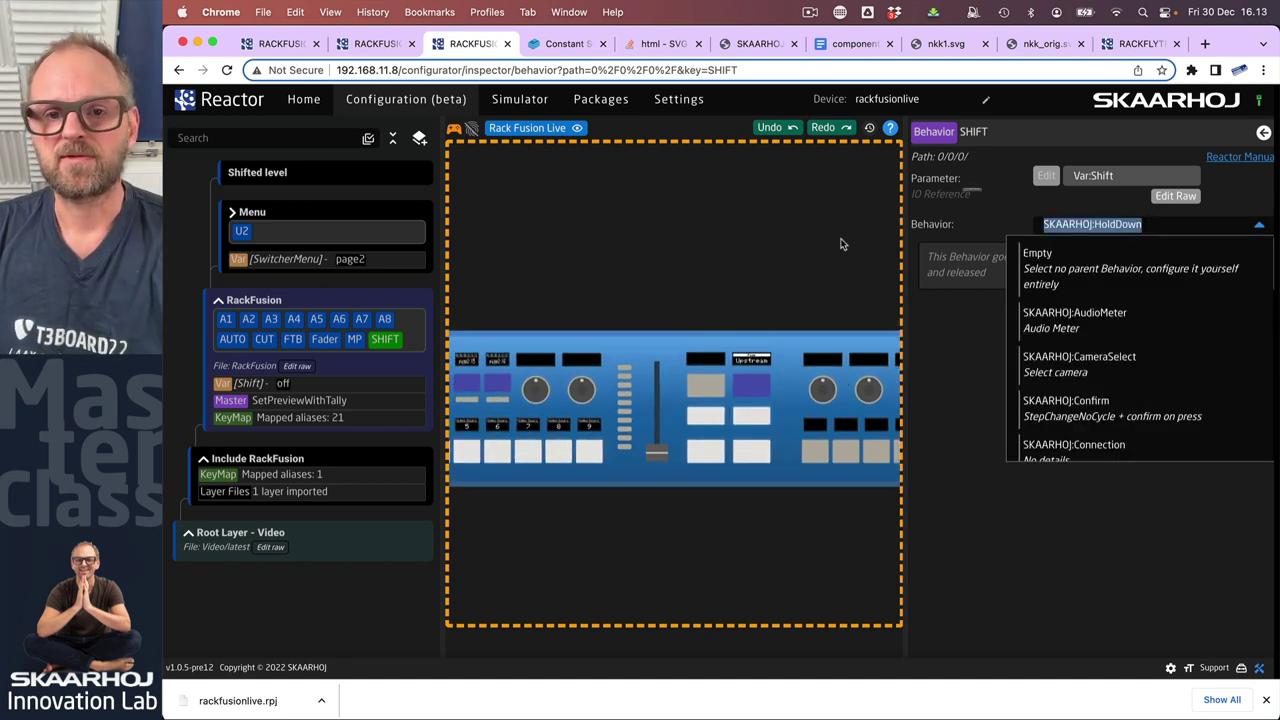
{"action": "left_click", "coordinate": [801, 254]}
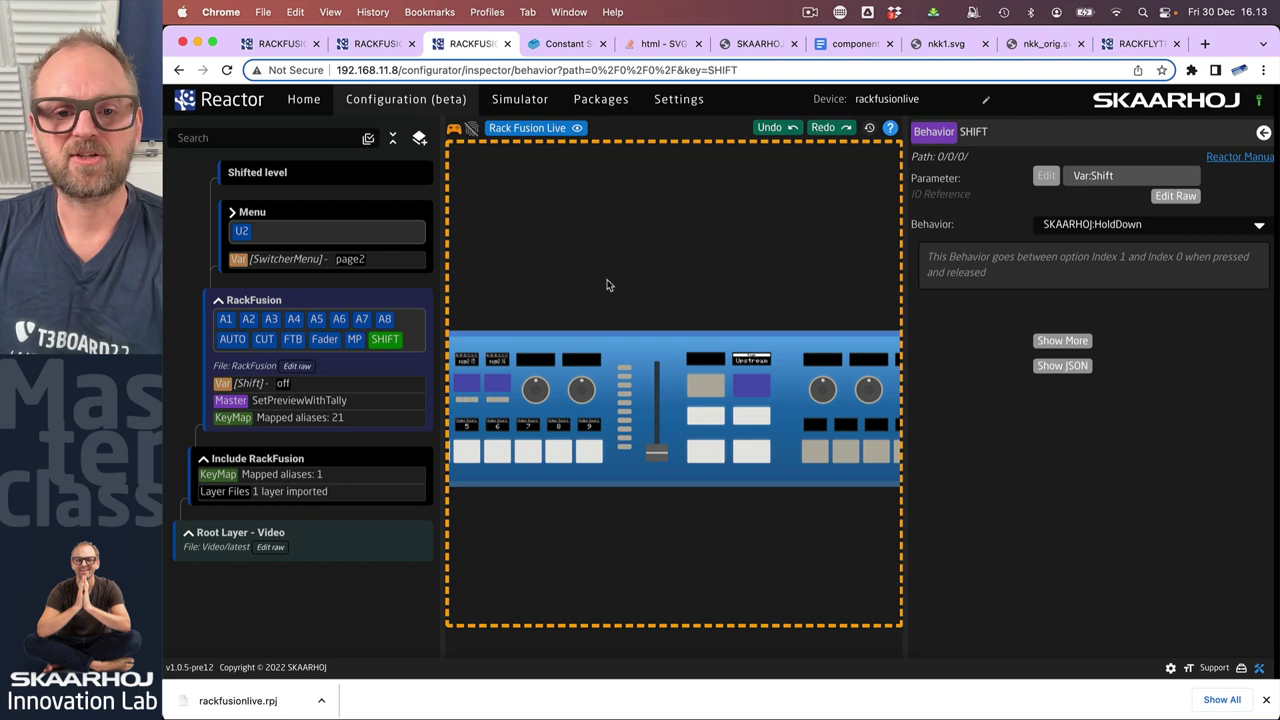
Step: Add an Active If condition to the Shifted level layer that evaluates the Shift variable
{"action": "scroll", "coordinate": [606, 285], "scroll_direction": "up", "scroll_amount": 3}
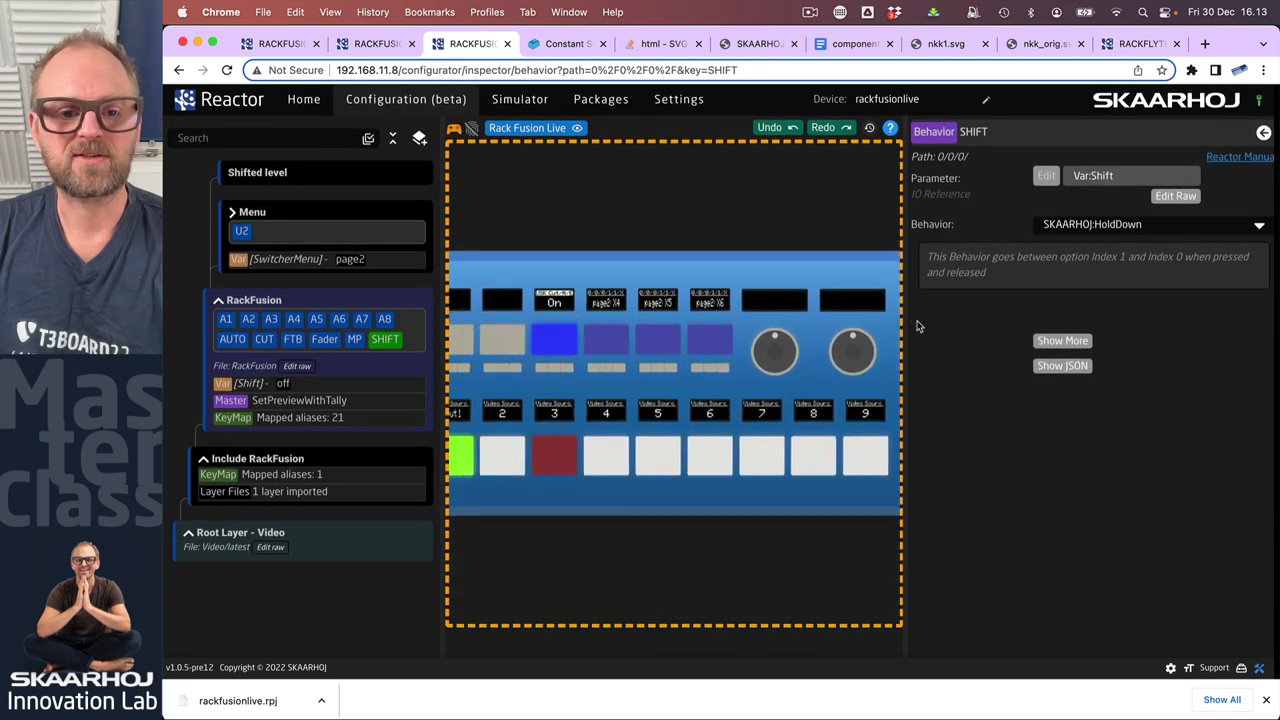
{"action": "left_click", "coordinate": [268, 177]}
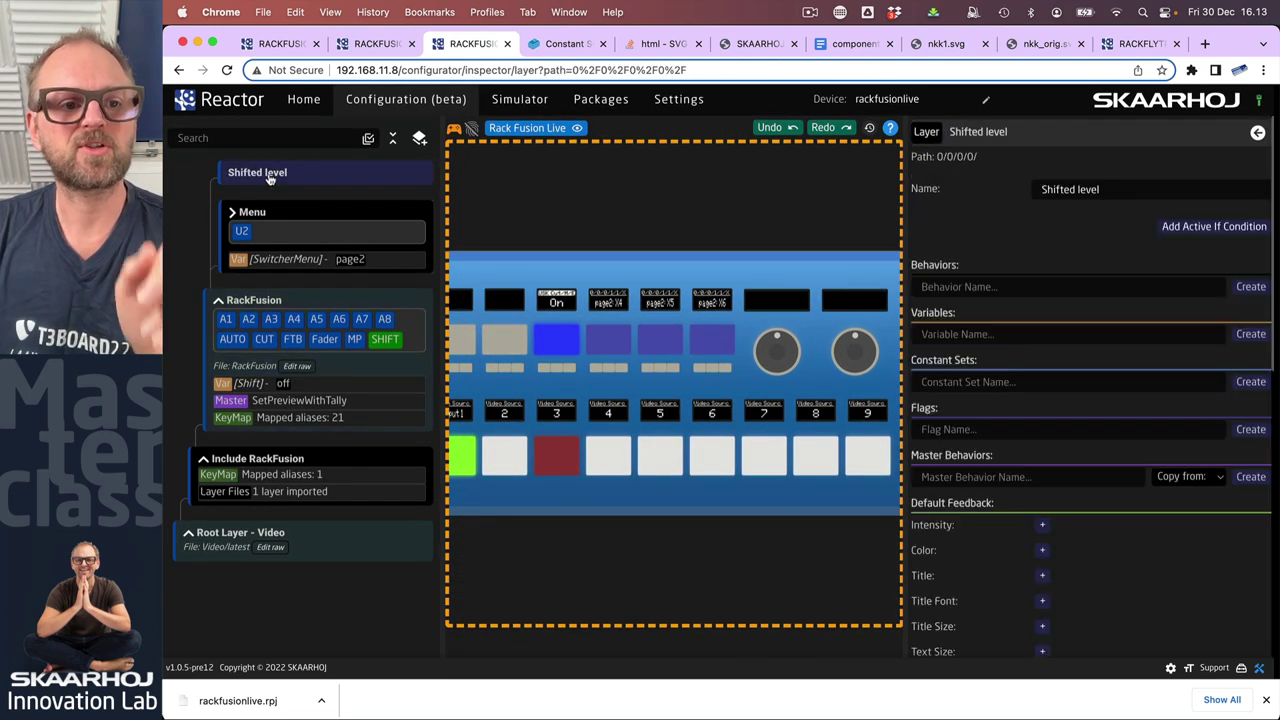
{"action": "left_click", "coordinate": [1246, 228]}
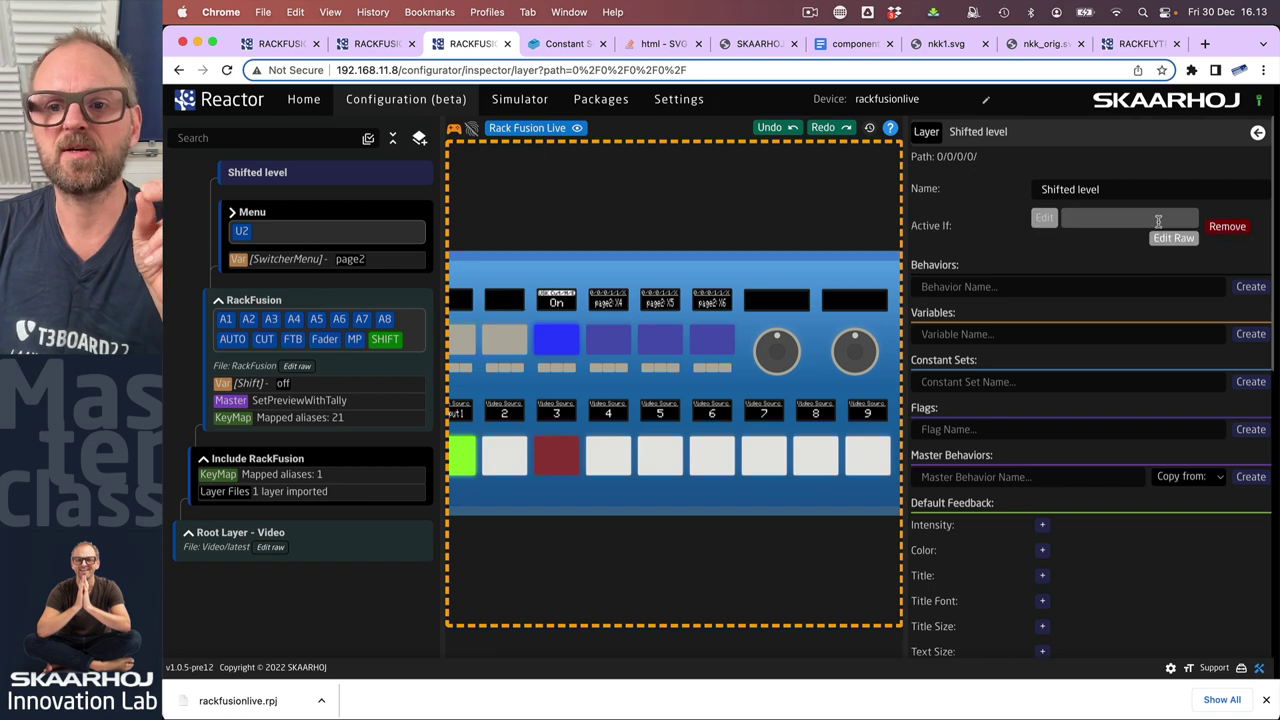
{"action": "left_click", "coordinate": [1045, 220]}
{"action": "left_click", "coordinate": [538, 418]}
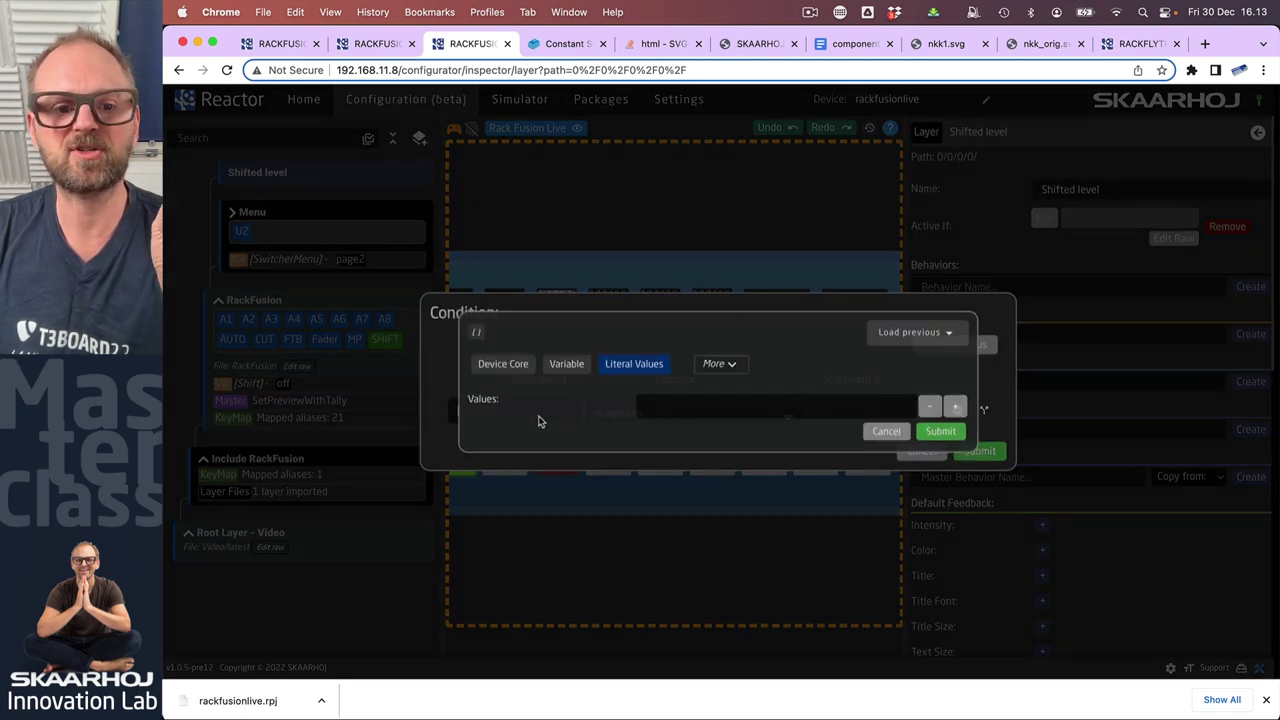
{"action": "left_click", "coordinate": [562, 366]}
{"action": "left_click", "coordinate": [791, 400]}
{"action": "left_click", "coordinate": [817, 417]}
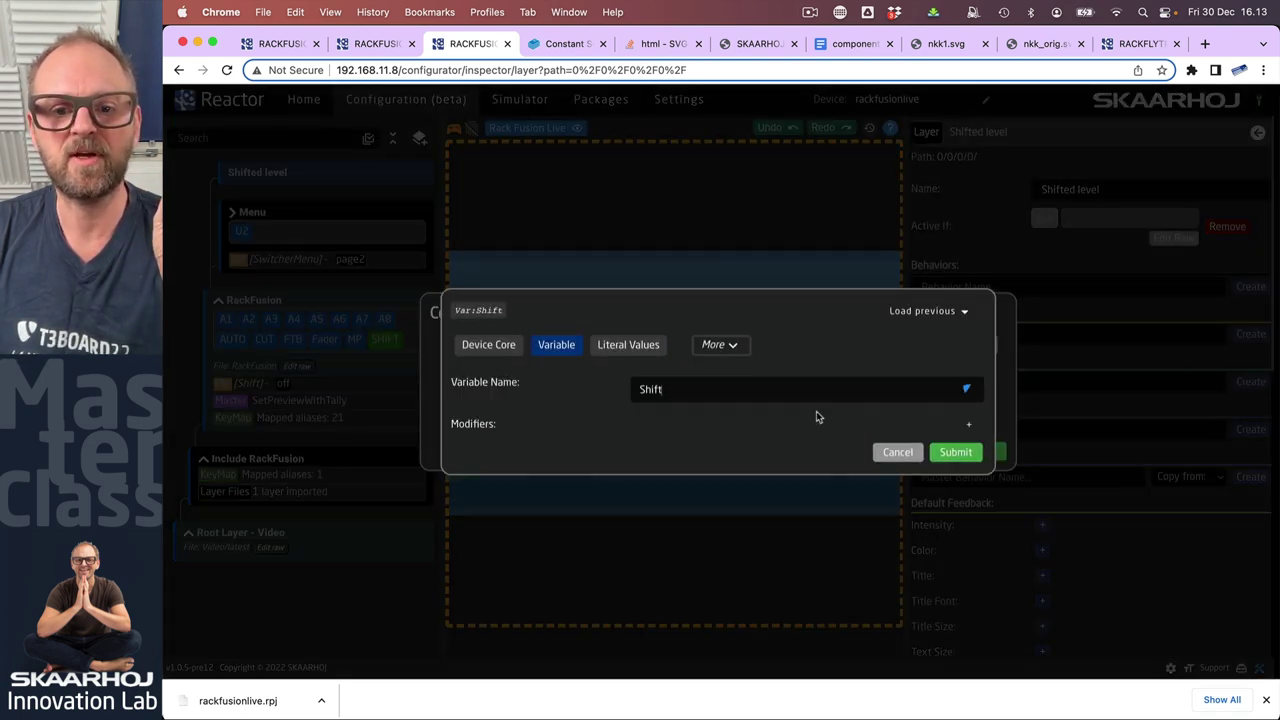
{"action": "left_click", "coordinate": [955, 452]}
Step: Set the condition's comparison to the literal value on and submit the condition
{"action": "left_click", "coordinate": [879, 413]}
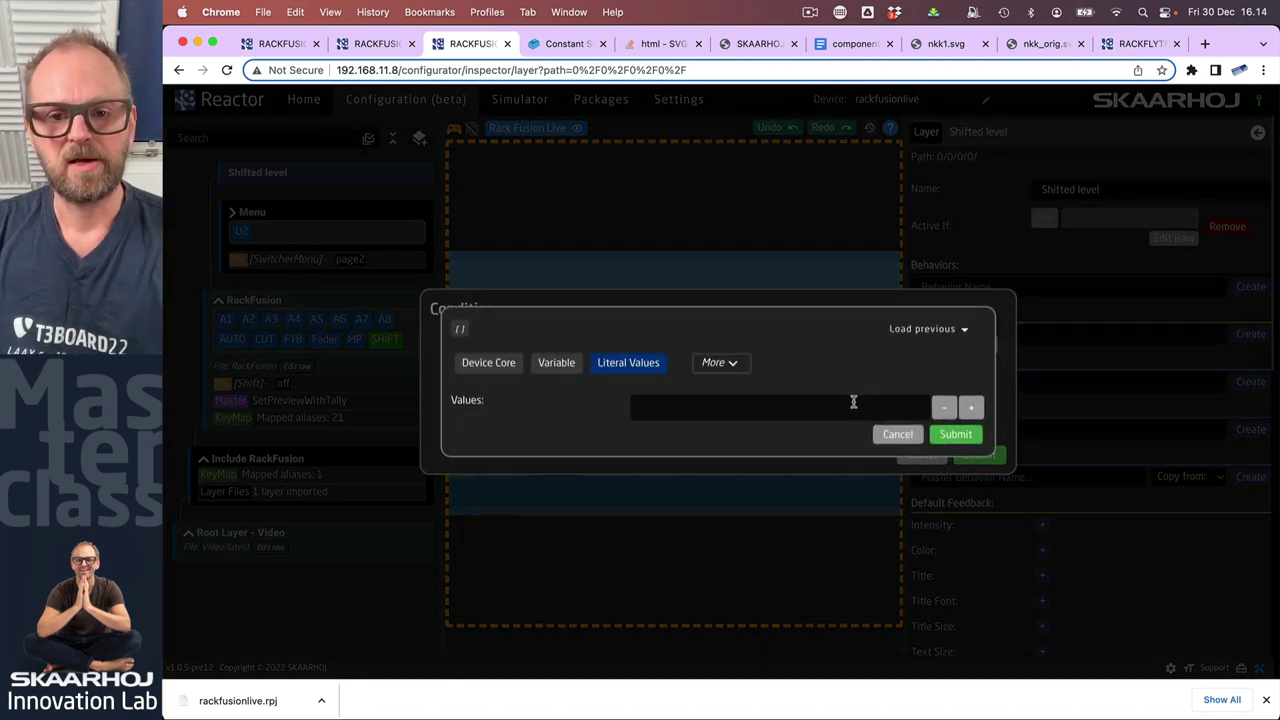
{"action": "type", "text": "on"}
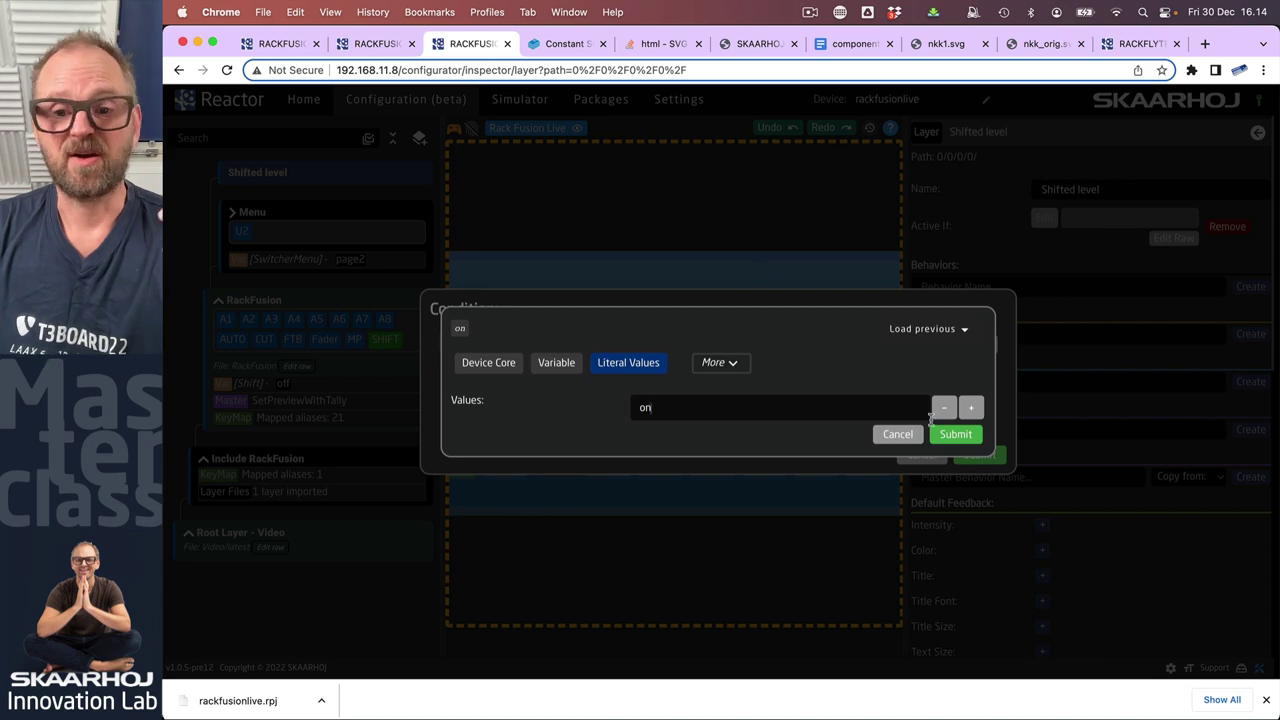
{"action": "left_click", "coordinate": [968, 437]}
{"action": "left_click", "coordinate": [976, 455]}
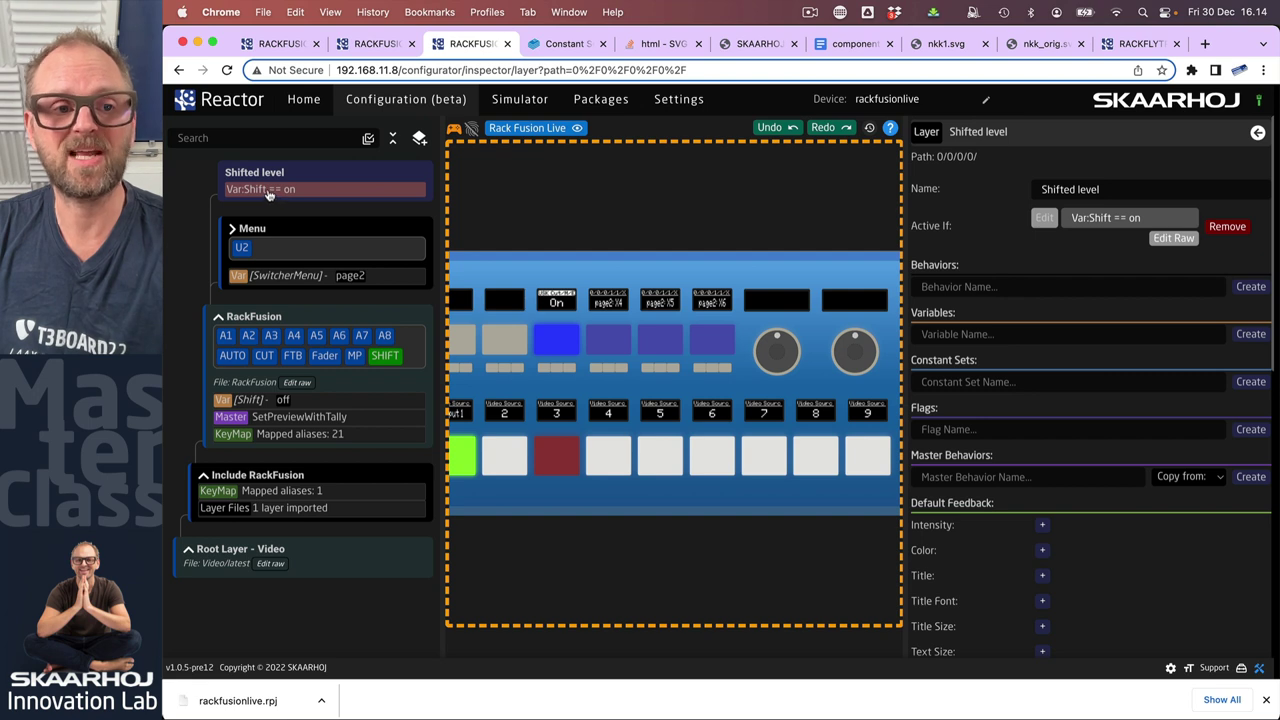
Step: Test the Shifted level layer's condition by switching the Shift variable to on and back to off
{"action": "left_click", "coordinate": [262, 399]}
{"action": "left_click", "coordinate": [1209, 442]}
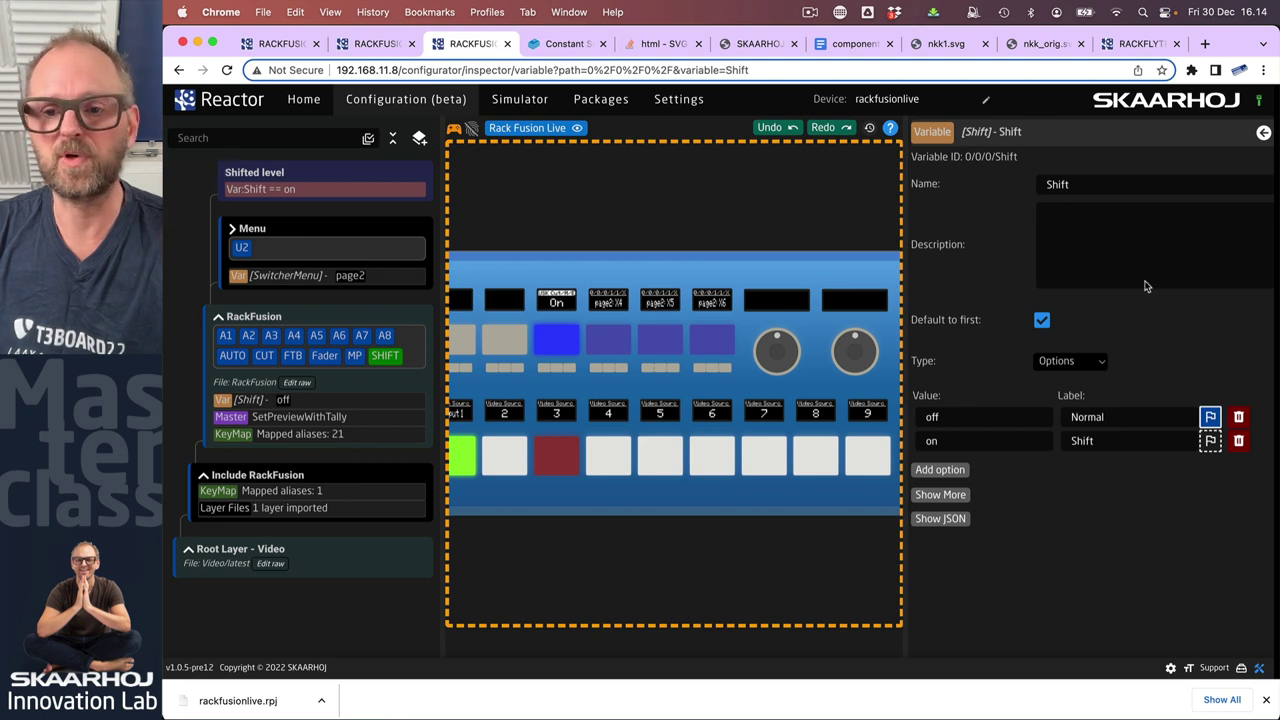
{"action": "left_click", "coordinate": [1210, 443]}
{"action": "left_click", "coordinate": [1210, 417]}
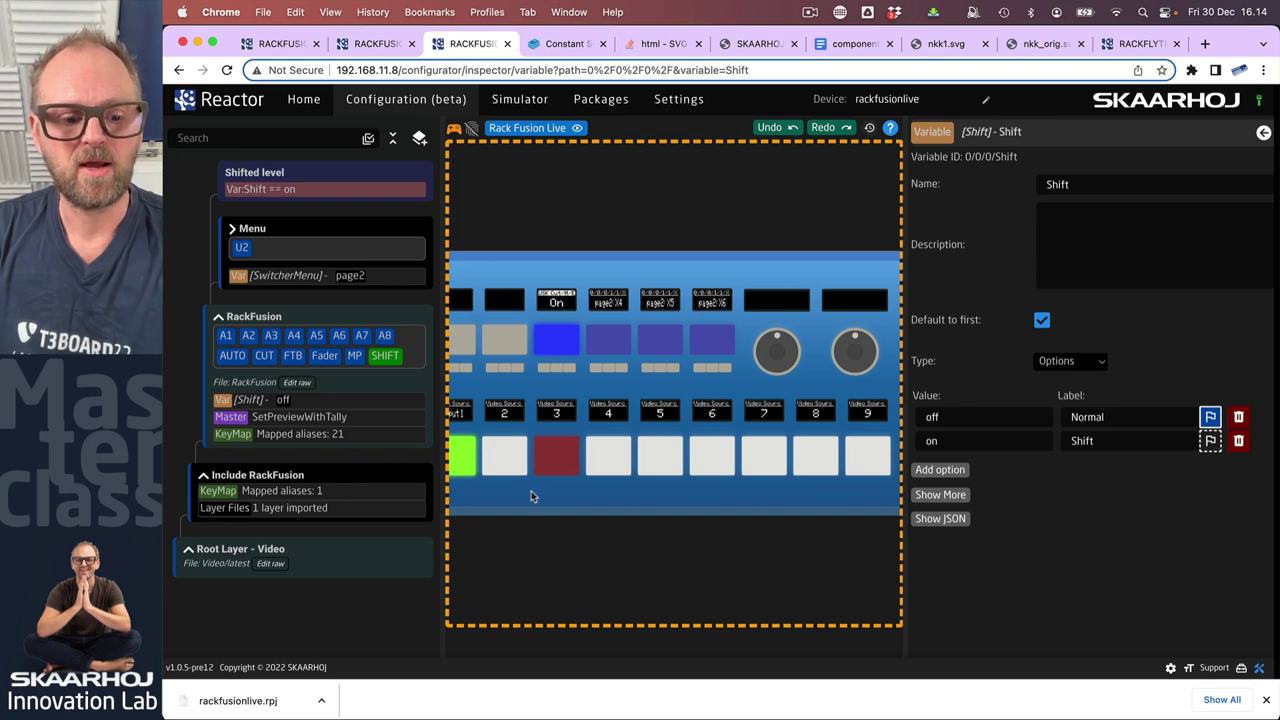
Step: Copy the A1 to A8 and MP behaviors from the RackFusion layer and paste them onto the Shifted level layer
{"action": "scroll", "coordinate": [535, 492], "scroll_direction": "left", "scroll_amount": 3}
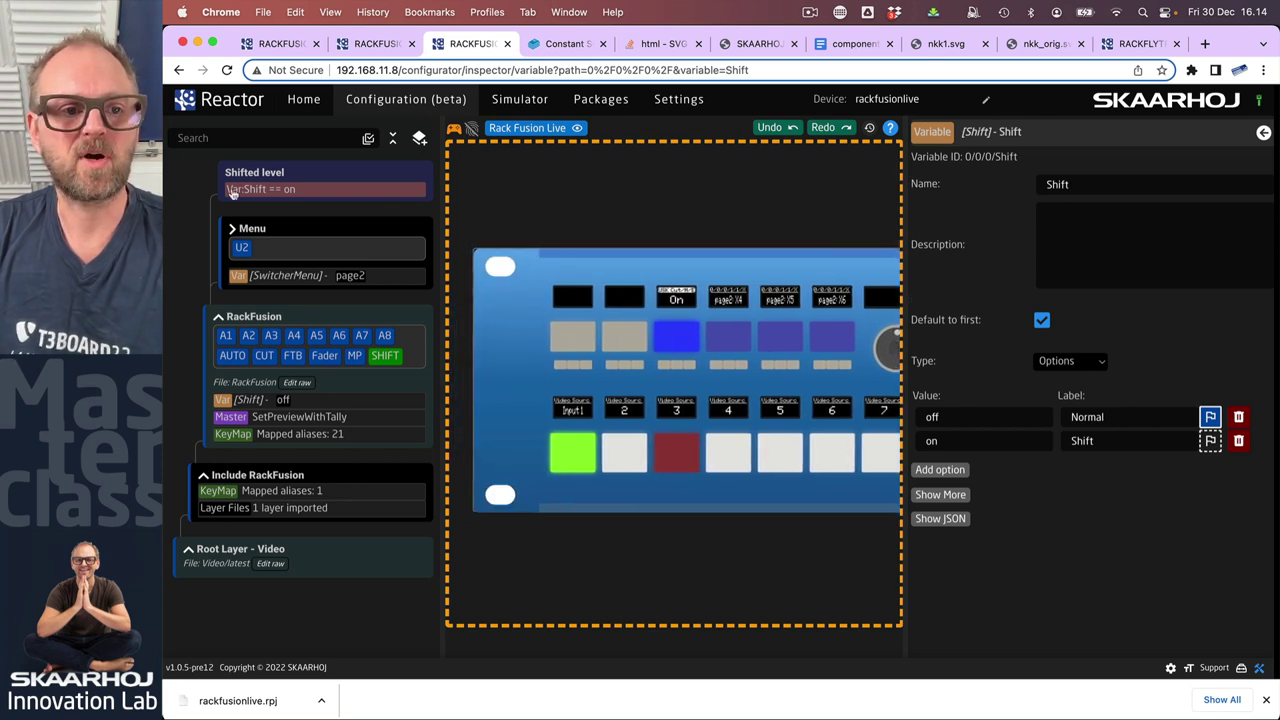
{"action": "left_click", "coordinate": [227, 338]}
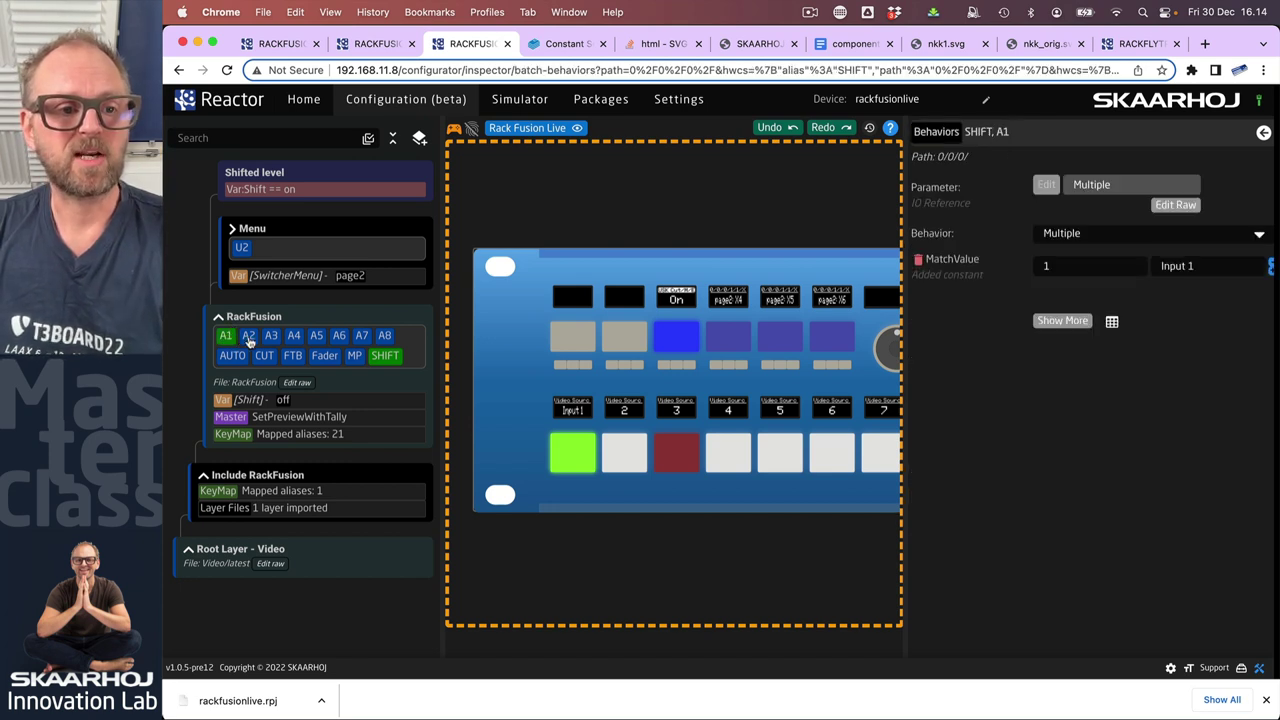
{"action": "left_click_drag", "start_coordinate": [226, 338], "coordinate": [386, 340]}
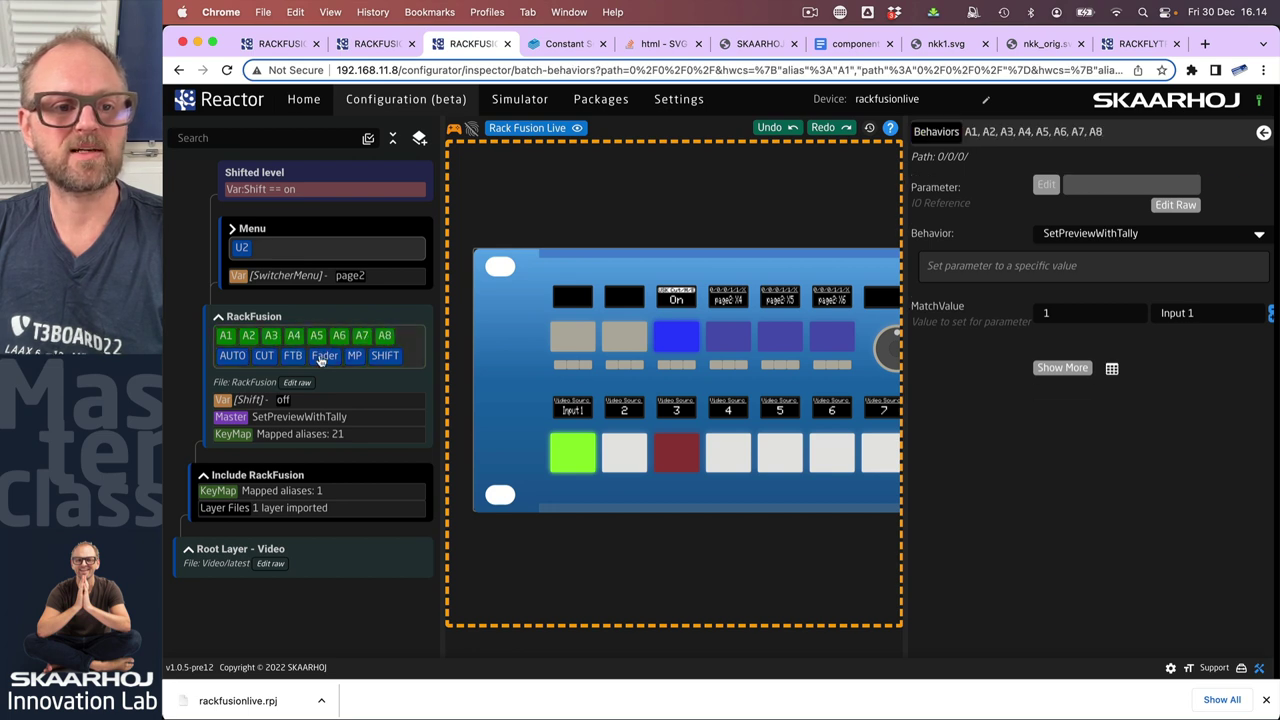
{"action": "left_click", "coordinate": [354, 356], "text": "shift"}
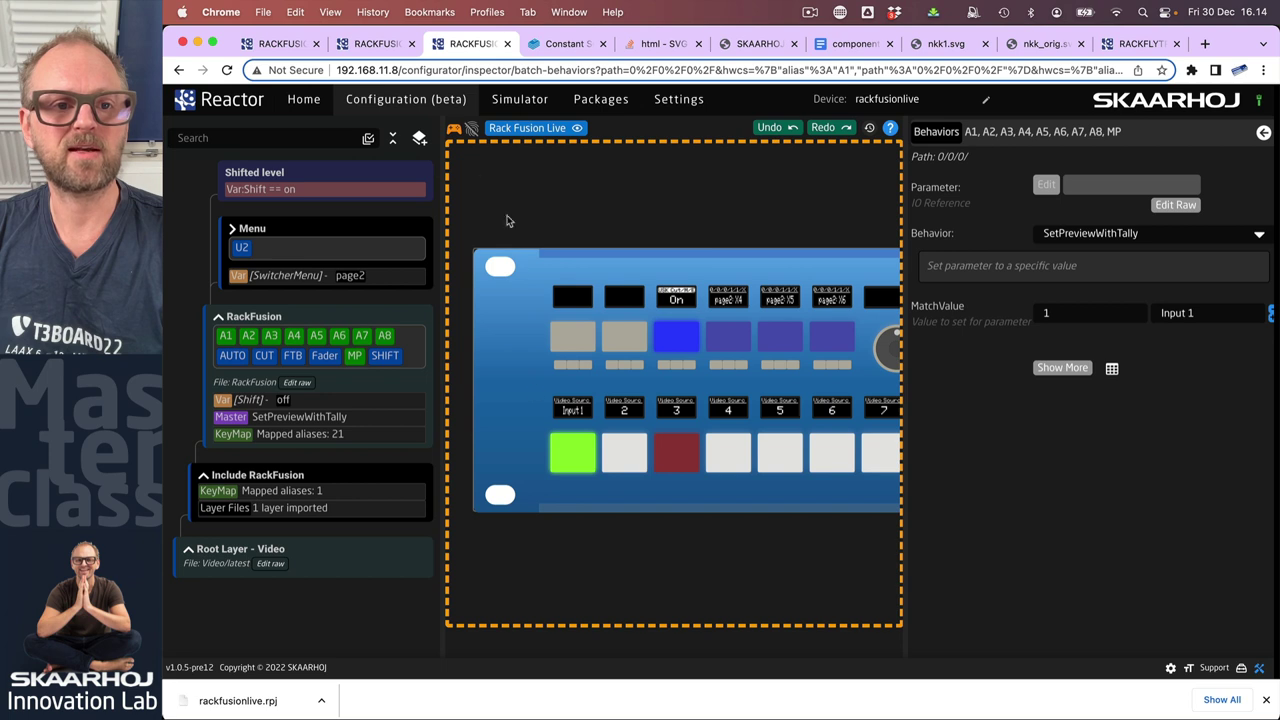
{"action": "left_click", "coordinate": [455, 133]}
{"action": "right_click", "coordinate": [335, 337]}
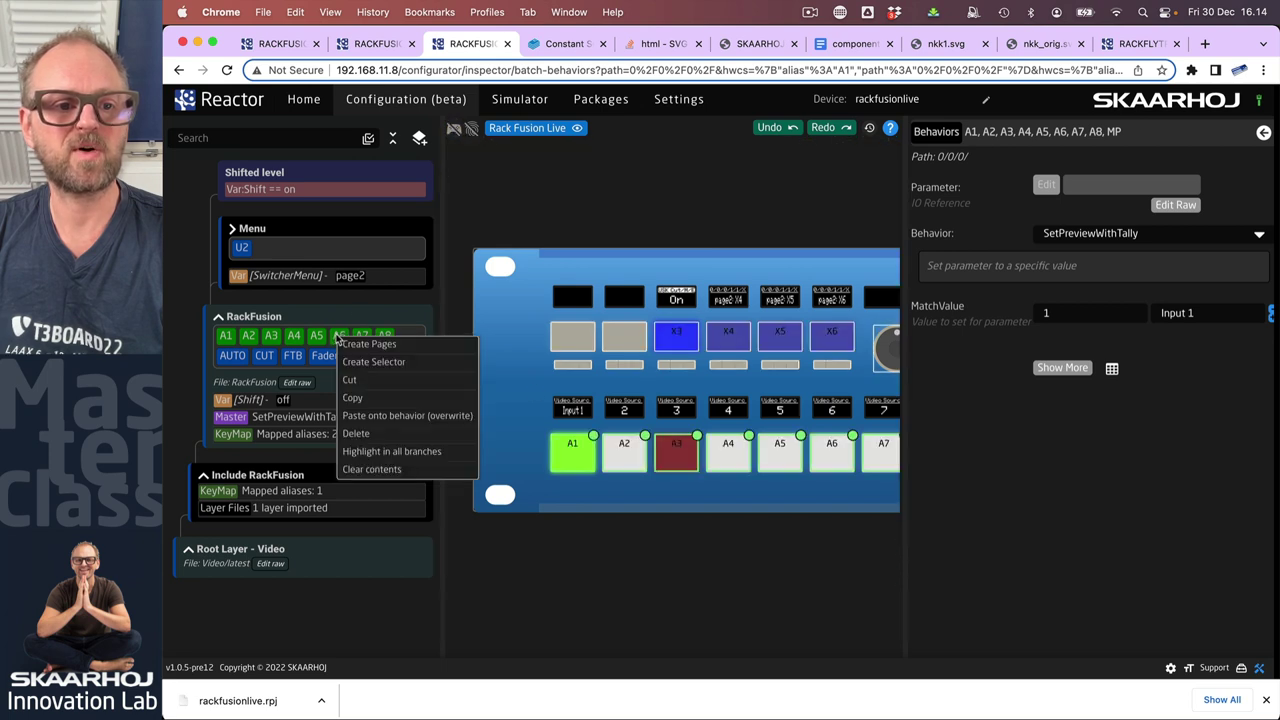
{"action": "left_click", "coordinate": [353, 398]}
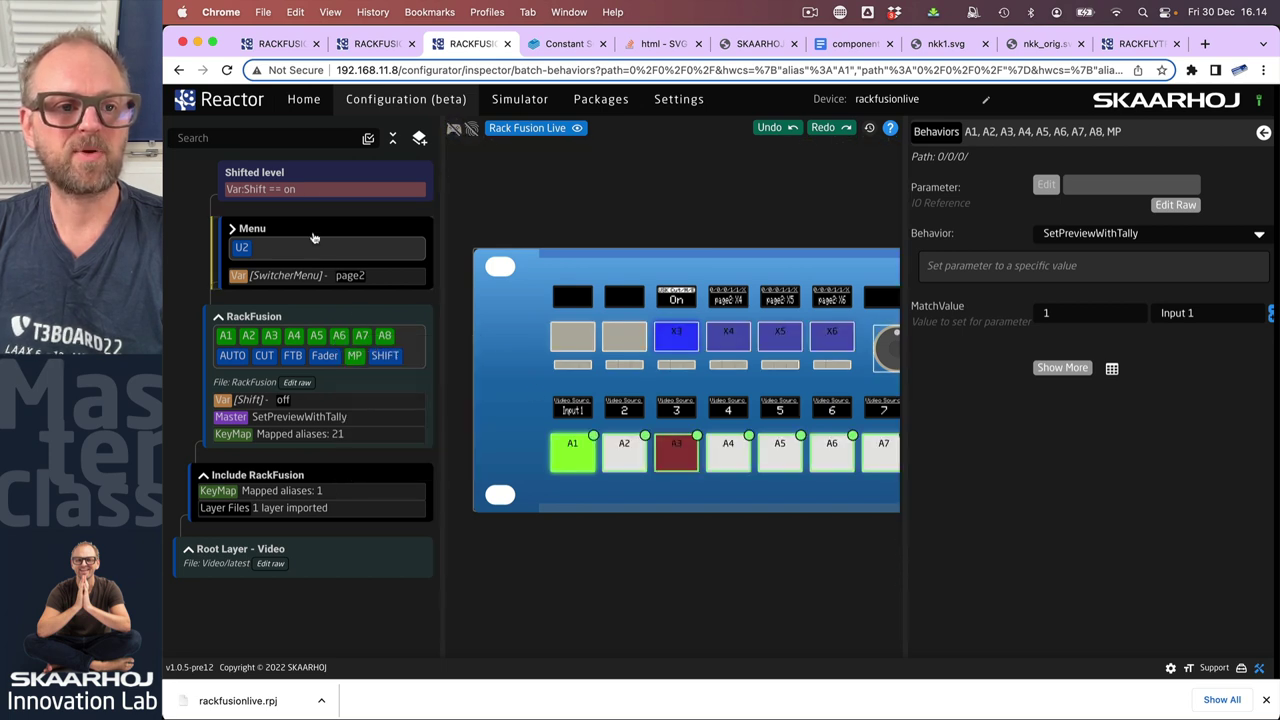
{"action": "right_click", "coordinate": [310, 178]}
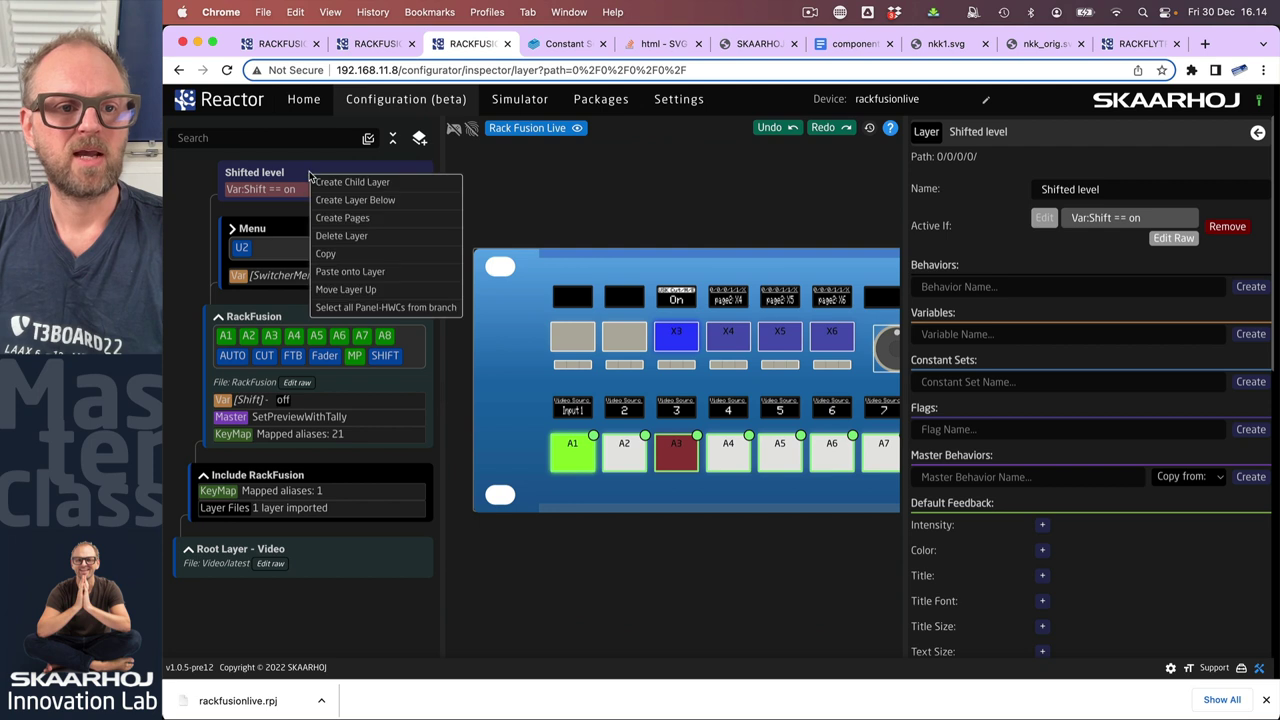
{"action": "left_click", "coordinate": [350, 272]}
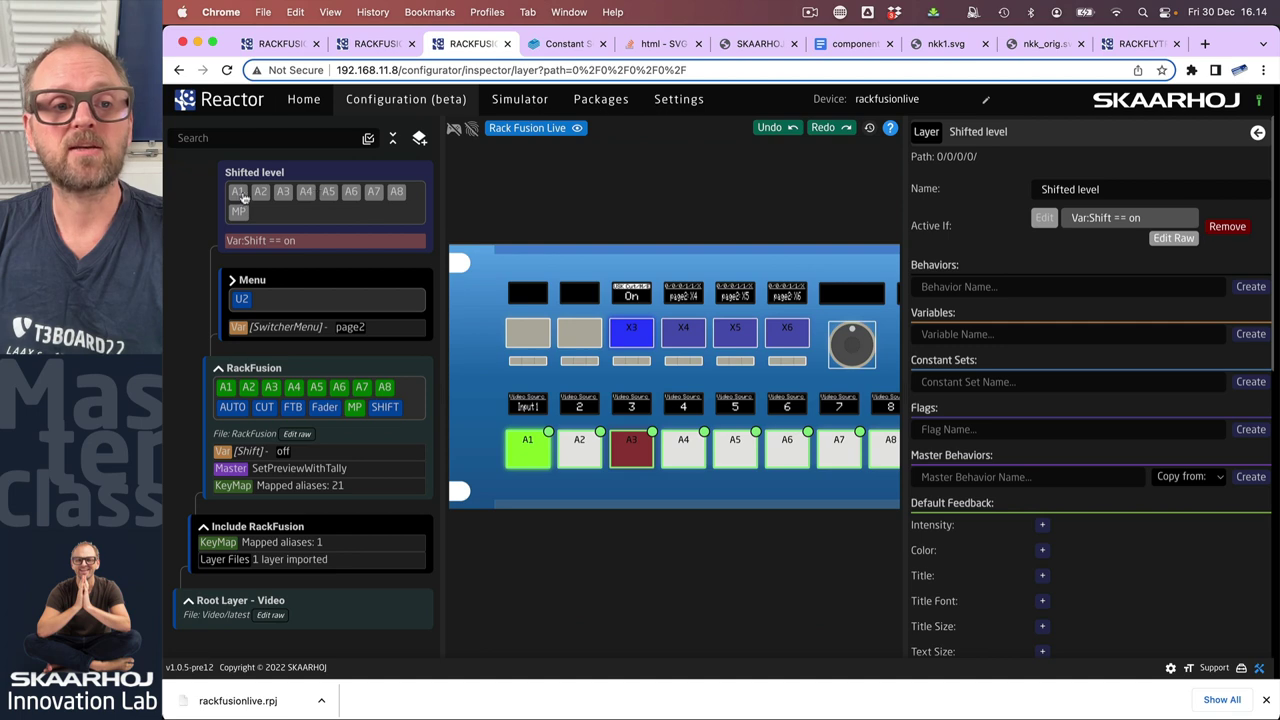
Step: Batch edit the Shifted level behaviors, setting the MatchValue of A1, A2, A3 and A4 to 4, 3, 2 and 1
{"action": "left_click", "coordinate": [307, 214]}
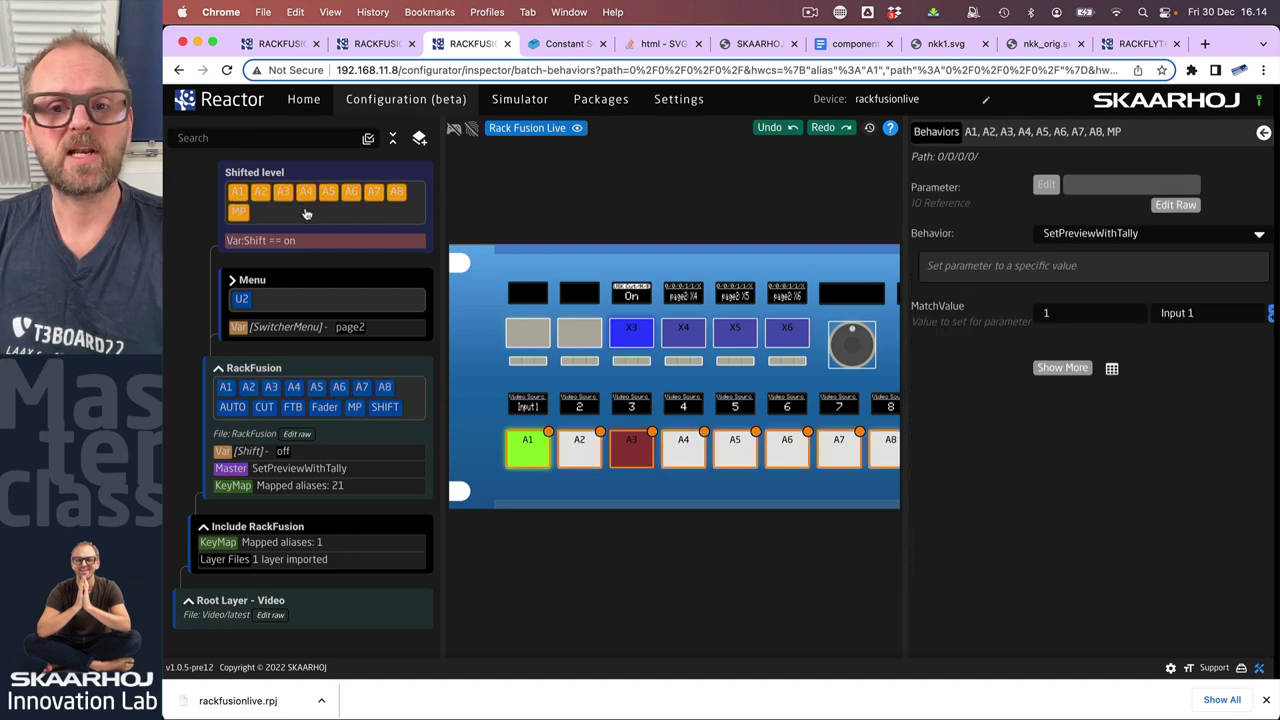
{"action": "left_click", "coordinate": [1112, 369]}
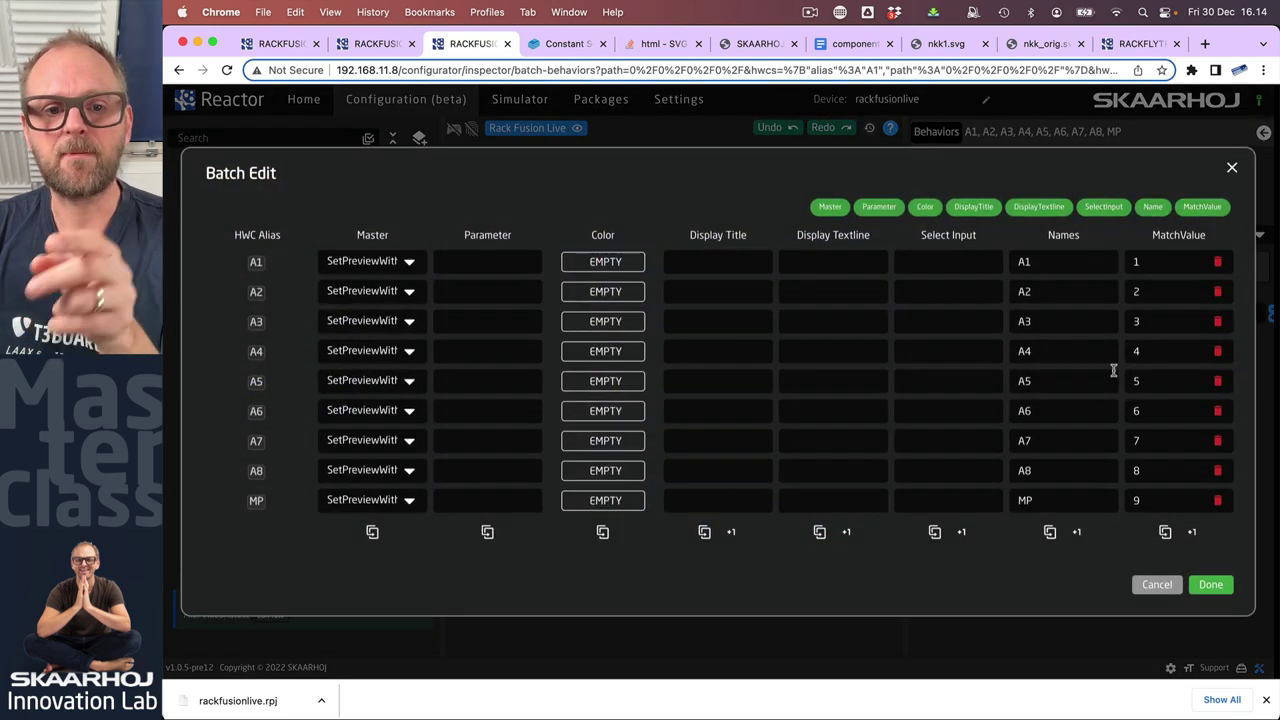
{"action": "left_click", "coordinate": [1148, 262]}
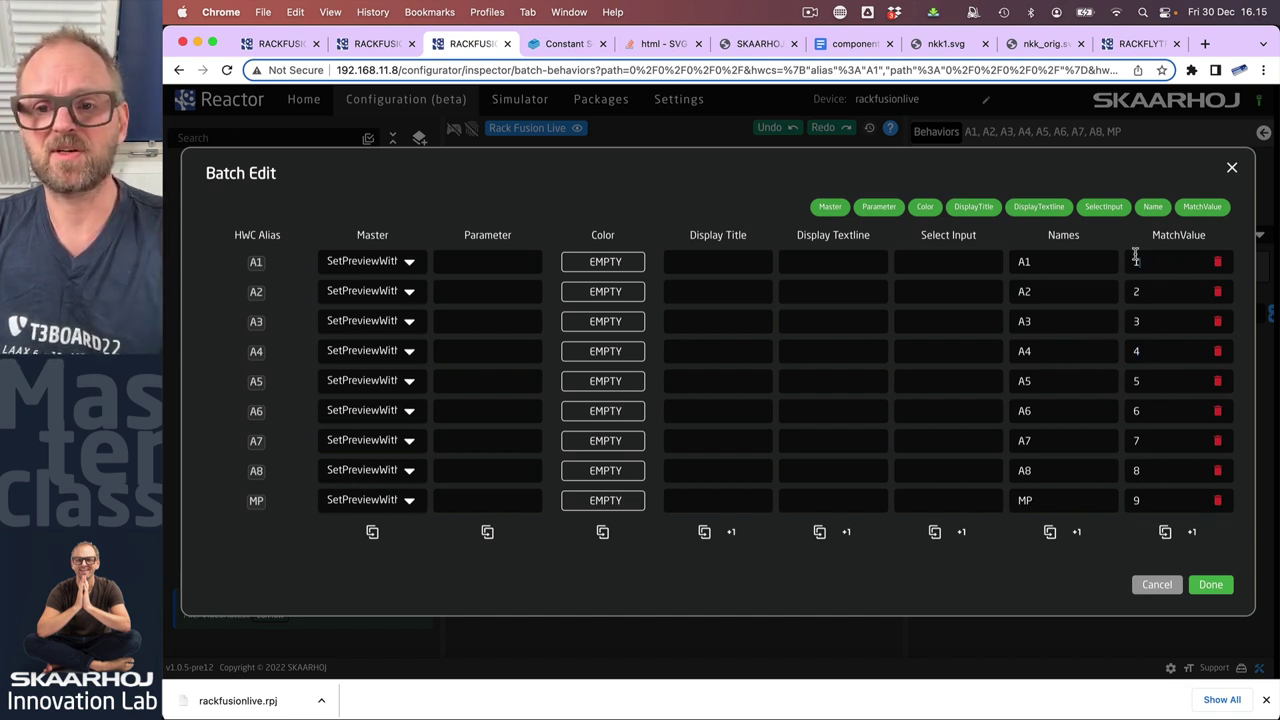
{"action": "double_click", "coordinate": [1136, 261]}
{"action": "type", "text": "4"}
{"action": "double_click", "coordinate": [1137, 291]}
{"action": "type", "text": "3"}
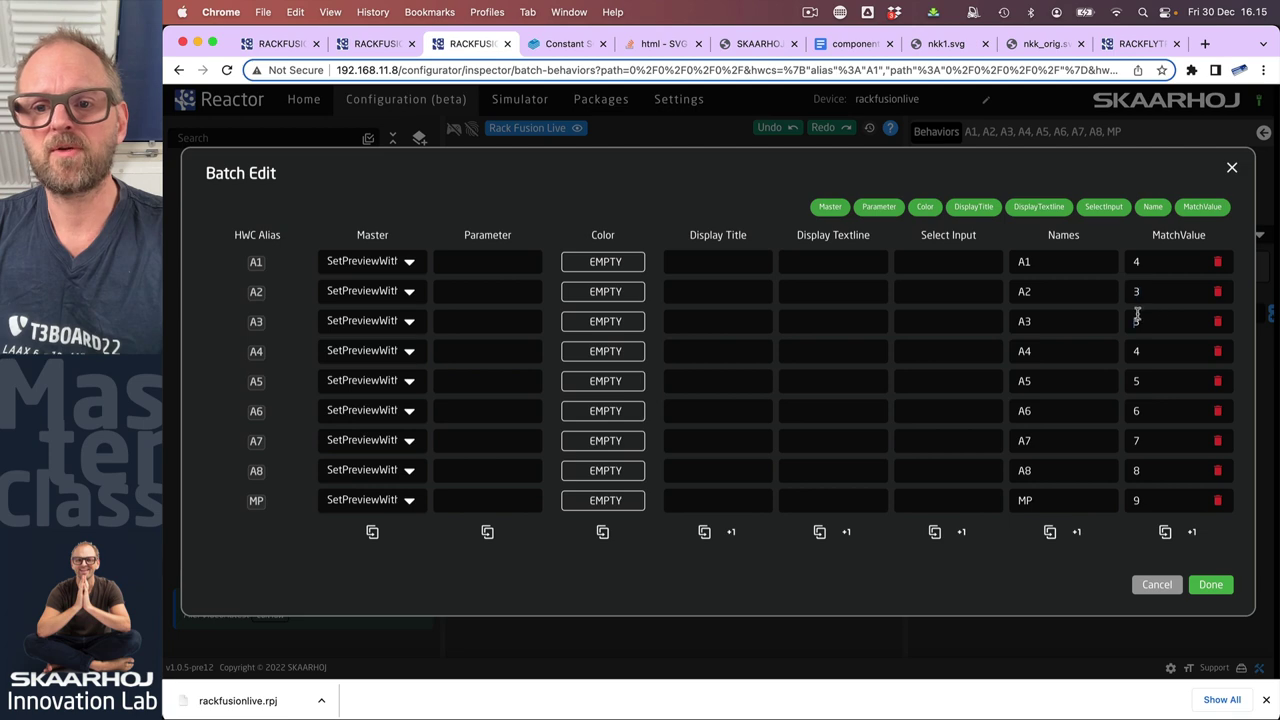
{"action": "double_click", "coordinate": [1136, 321]}
{"action": "type", "text": "2"}
{"action": "double_click", "coordinate": [1136, 349]}
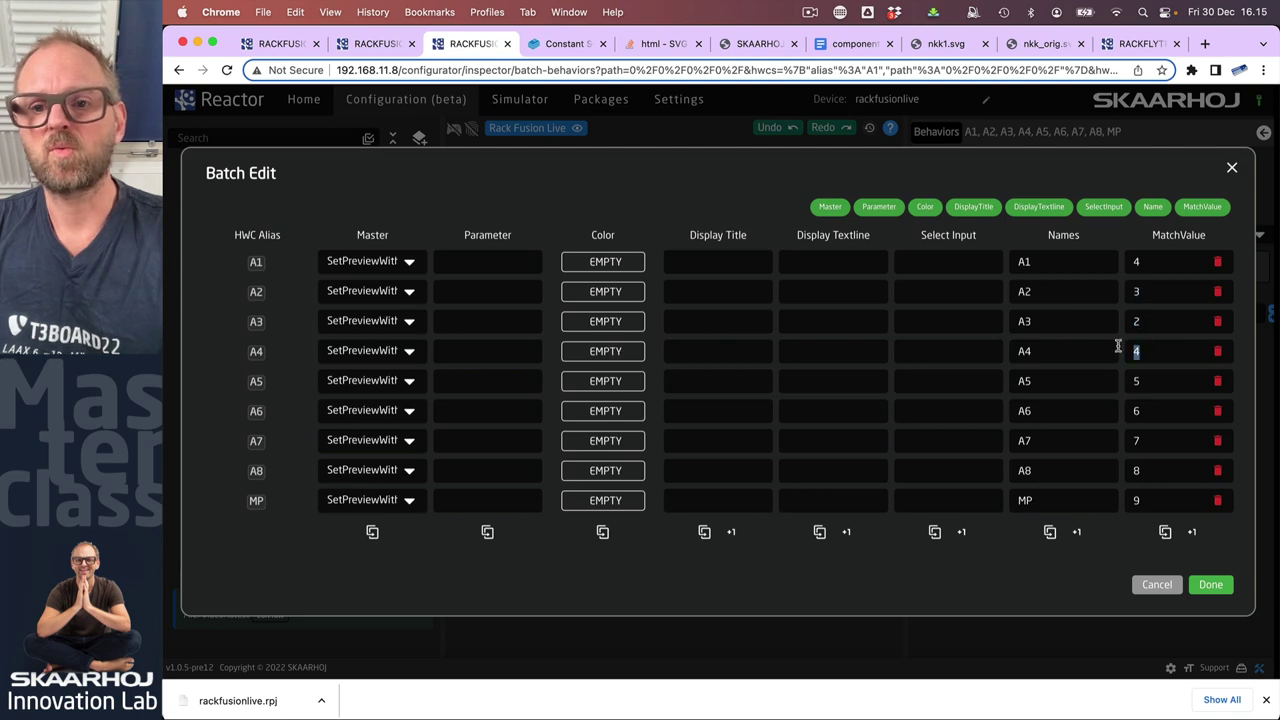
{"action": "type", "text": "1"}
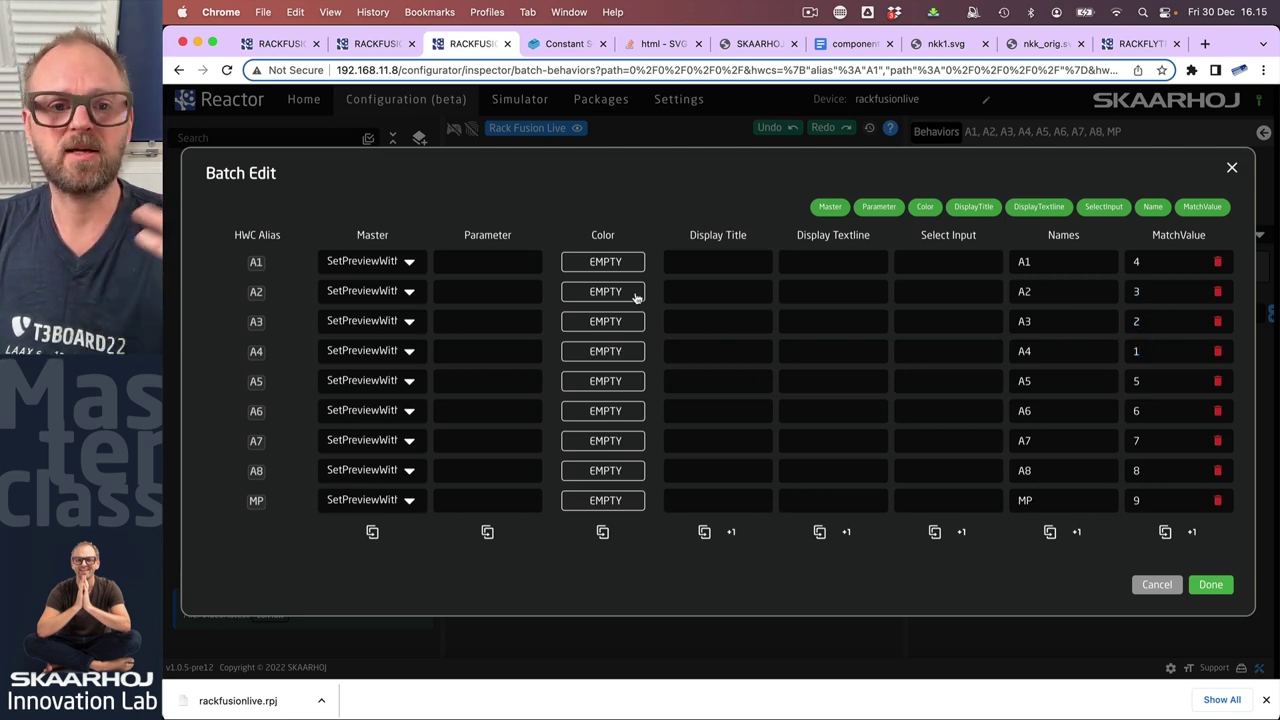
Step: Color A1 pink, A2 purple, A3 amber and A4 yellow, and apply the batch edit
{"action": "left_click", "coordinate": [612, 263]}
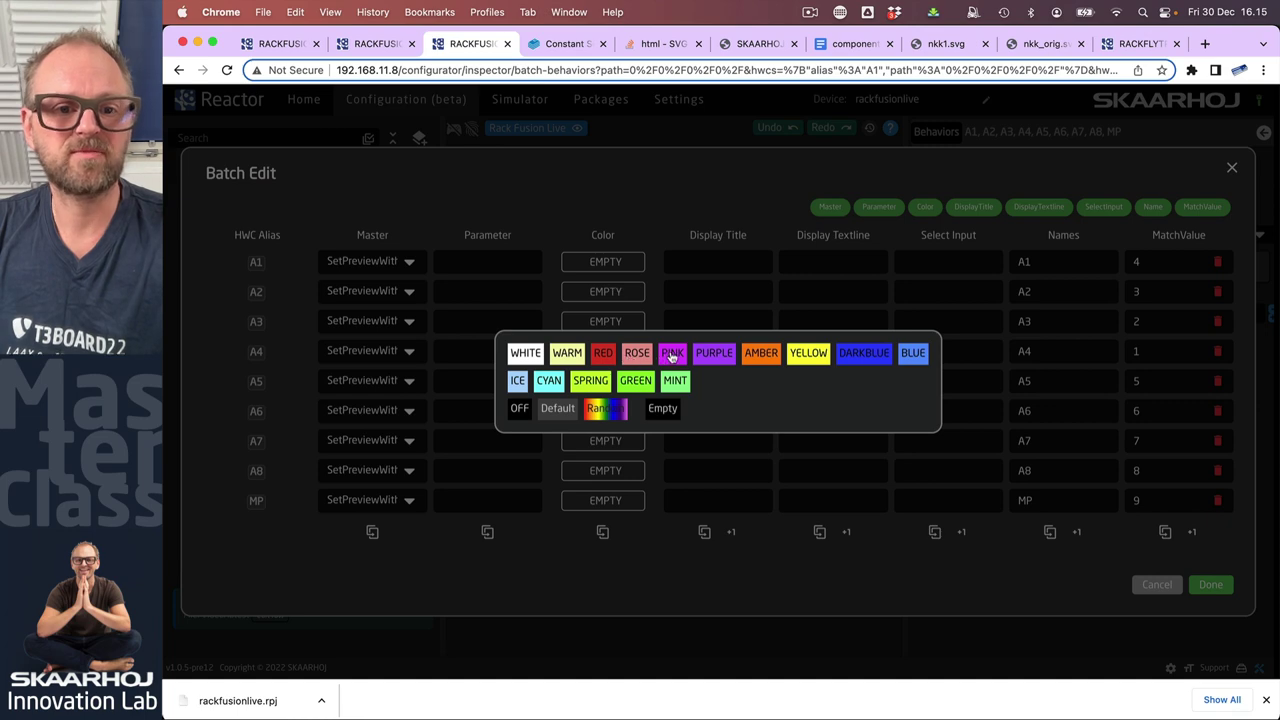
{"action": "left_click", "coordinate": [670, 356]}
{"action": "left_click", "coordinate": [598, 296]}
{"action": "left_click", "coordinate": [710, 355]}
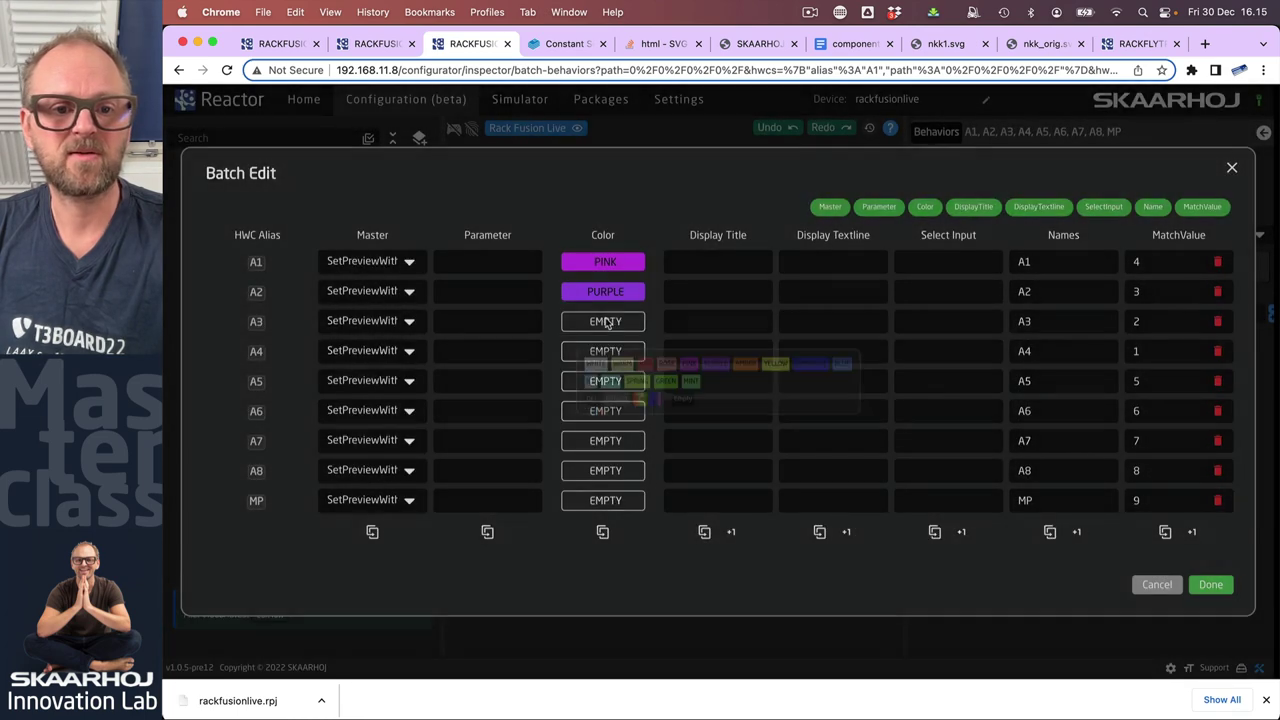
{"action": "left_click", "coordinate": [606, 323]}
{"action": "left_click", "coordinate": [758, 354]}
{"action": "left_click", "coordinate": [603, 350]}
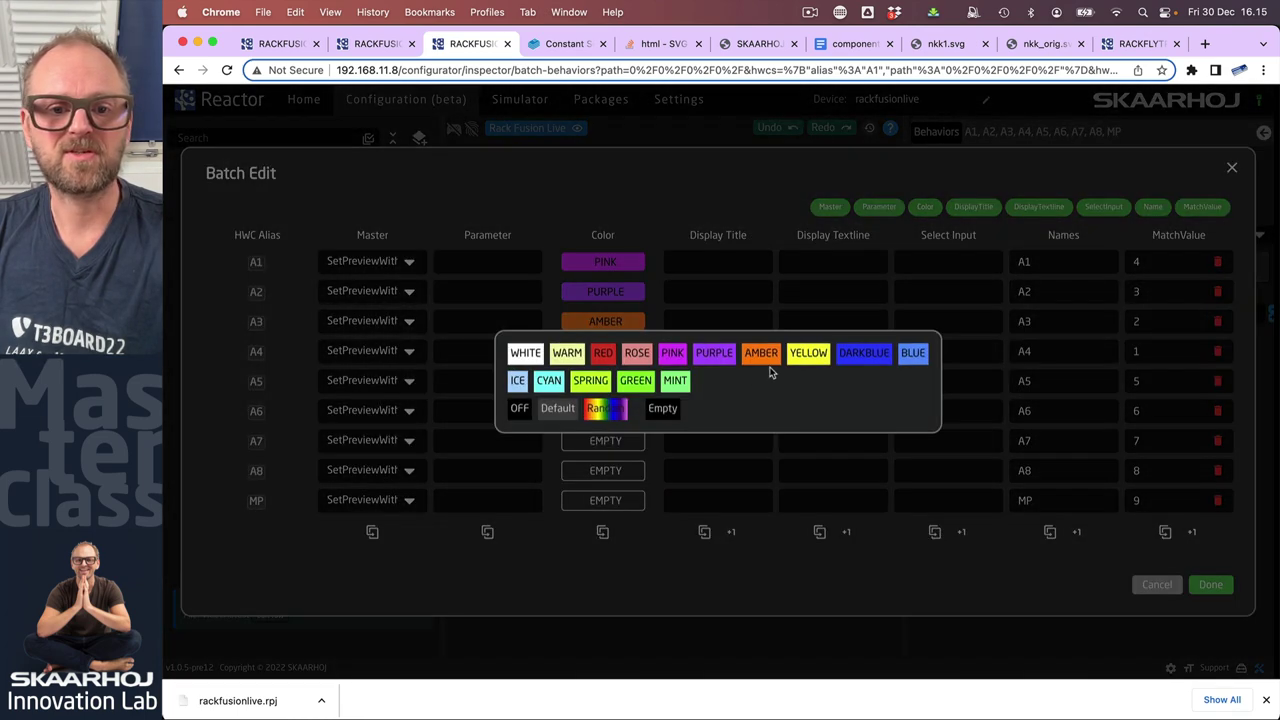
{"action": "left_click", "coordinate": [808, 362]}
{"action": "left_click", "coordinate": [1196, 587]}
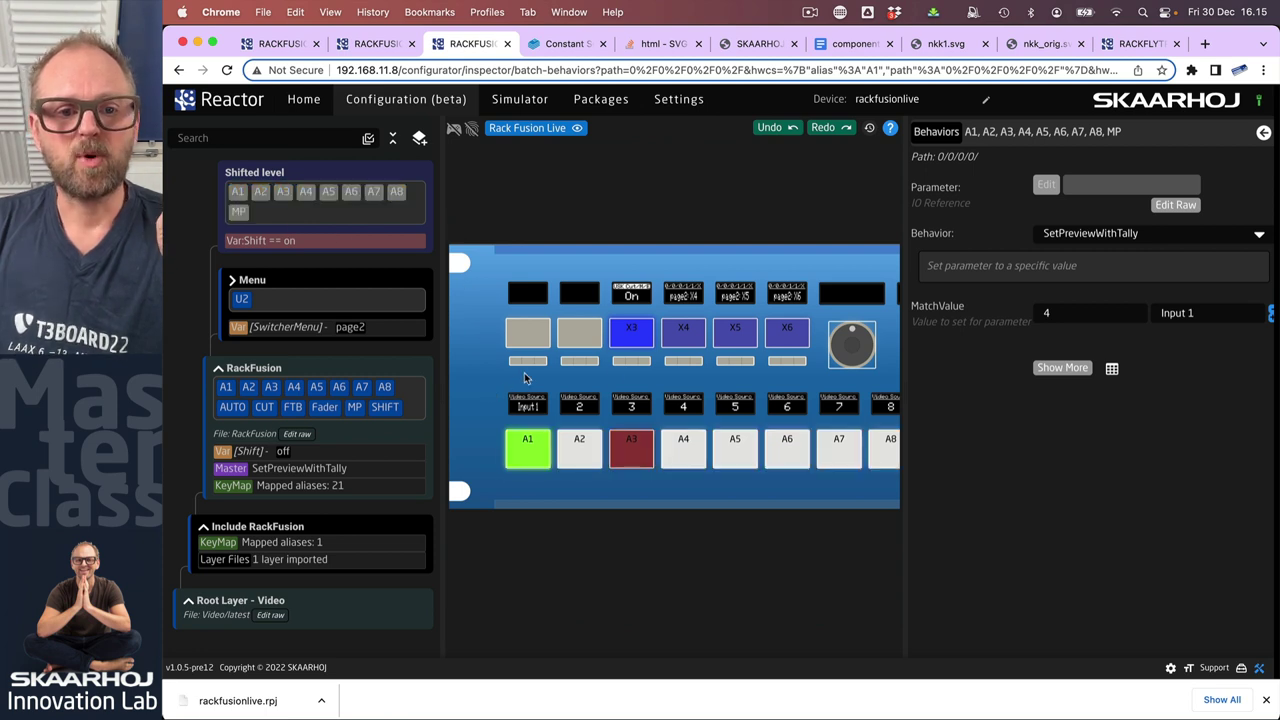
Step: Test the SHIFT button in simulation and check how the lower-row source buttons change on the panel
{"action": "scroll", "coordinate": [795, 385], "scroll_direction": "down", "scroll_amount": 2}
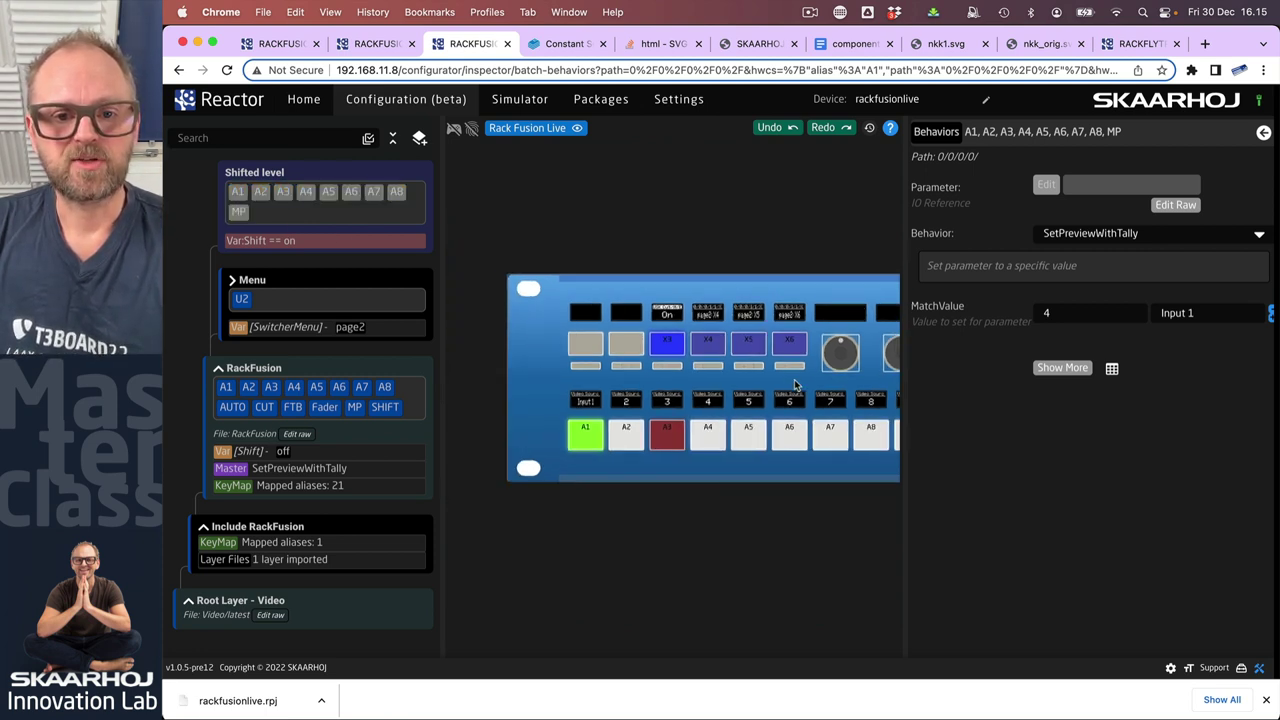
{"action": "scroll", "coordinate": [795, 385], "scroll_direction": "down", "scroll_amount": 3}
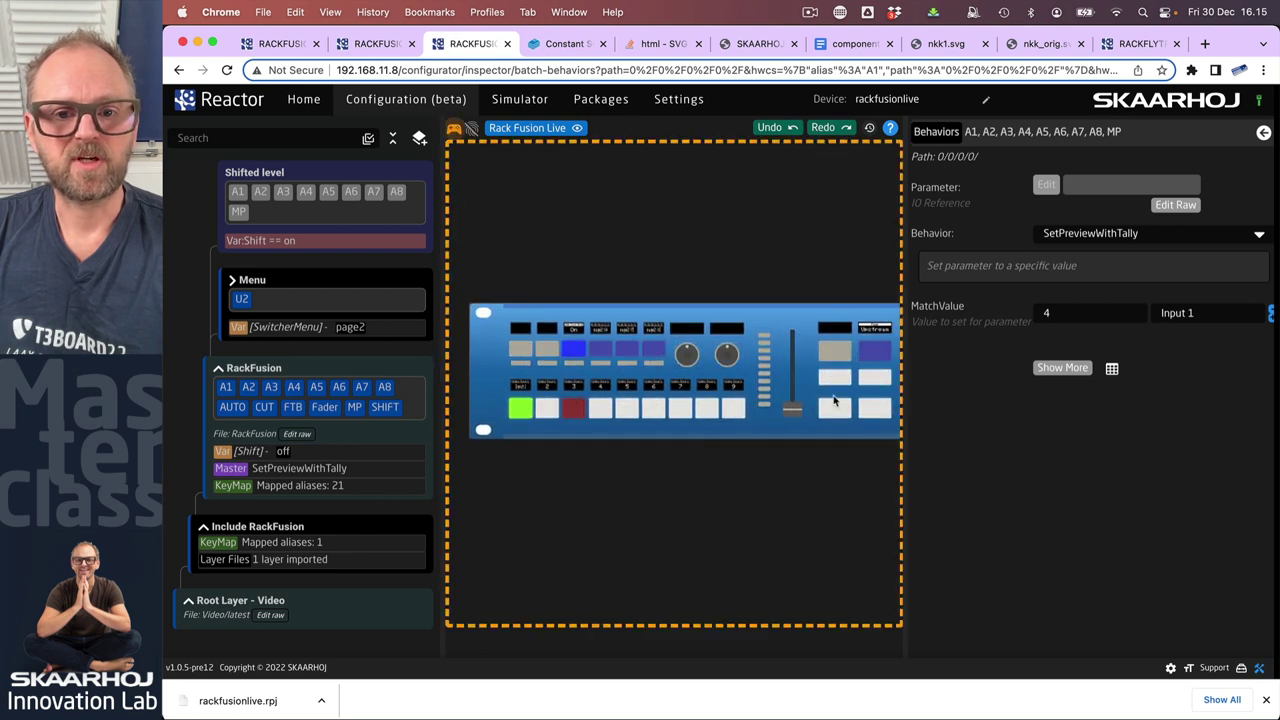
{"action": "left_click", "coordinate": [876, 386]}
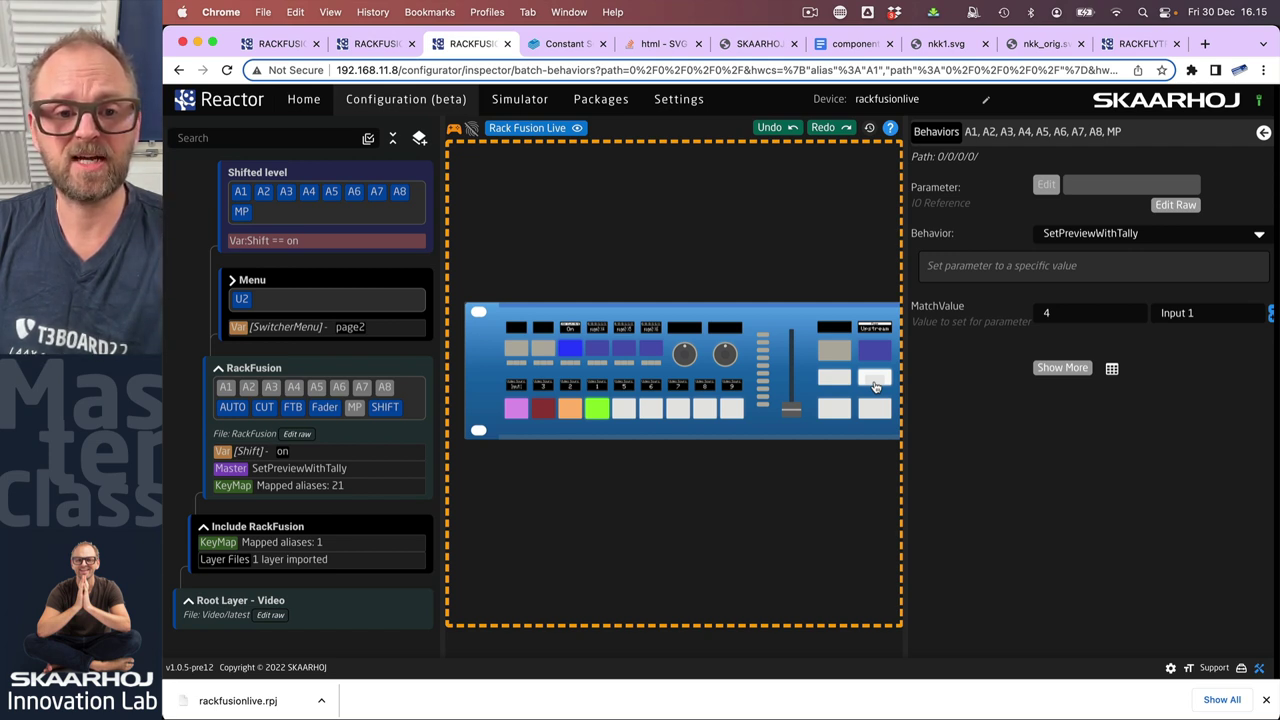
{"action": "left_click", "coordinate": [875, 387]}
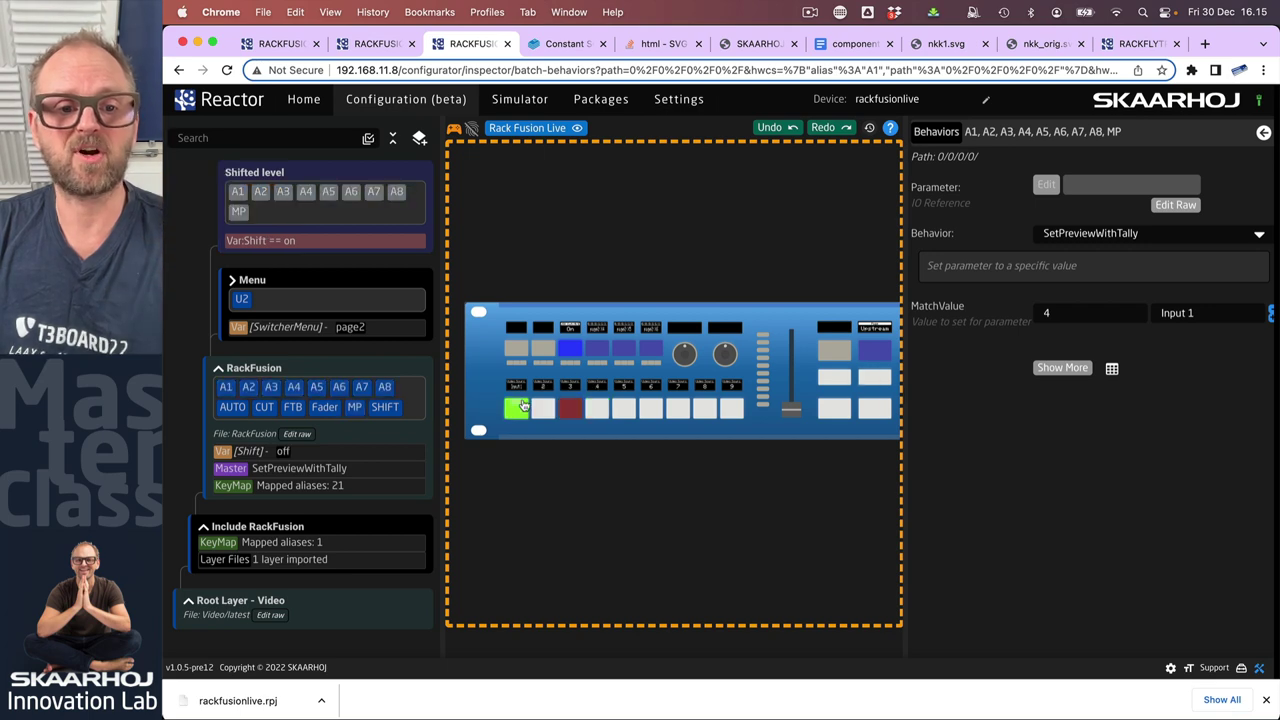
{"action": "scroll", "coordinate": [520, 398], "scroll_direction": "up", "scroll_amount": 3}
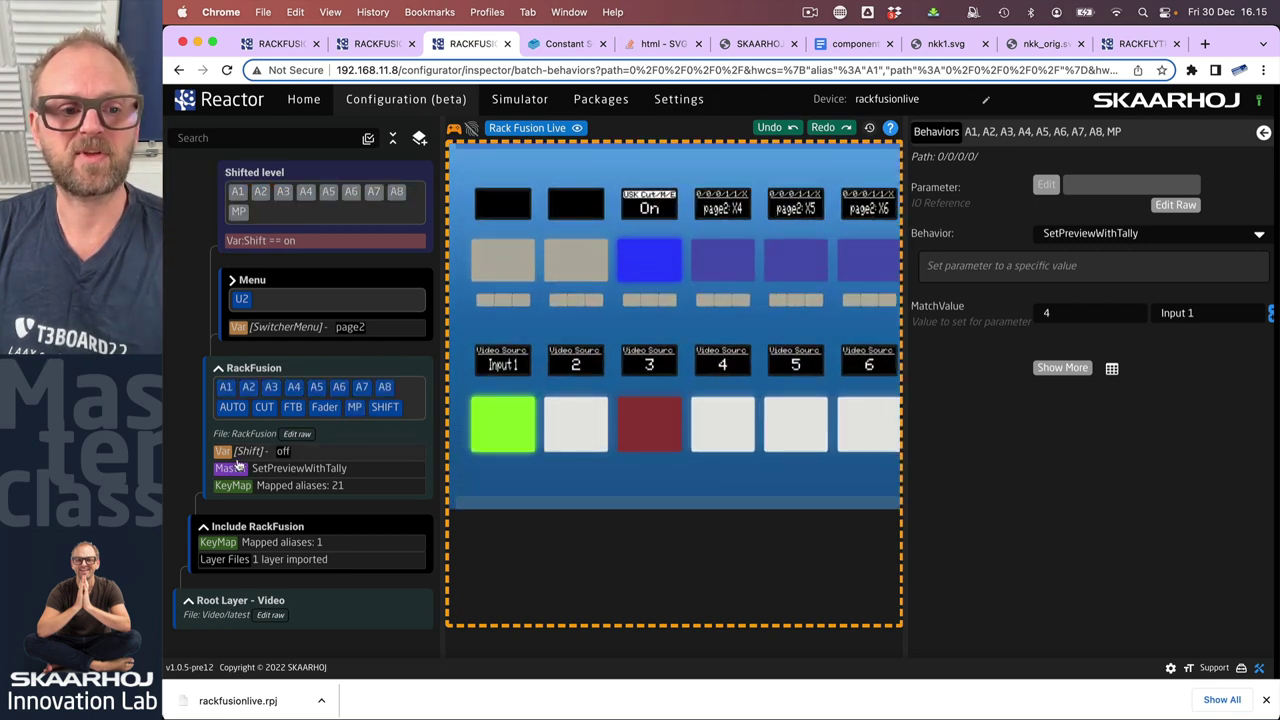
Step: Toggle the Shift variable between on and off to compare the source button displays, ending on off
{"action": "left_click", "coordinate": [248, 453]}
{"action": "left_click", "coordinate": [1210, 441]}
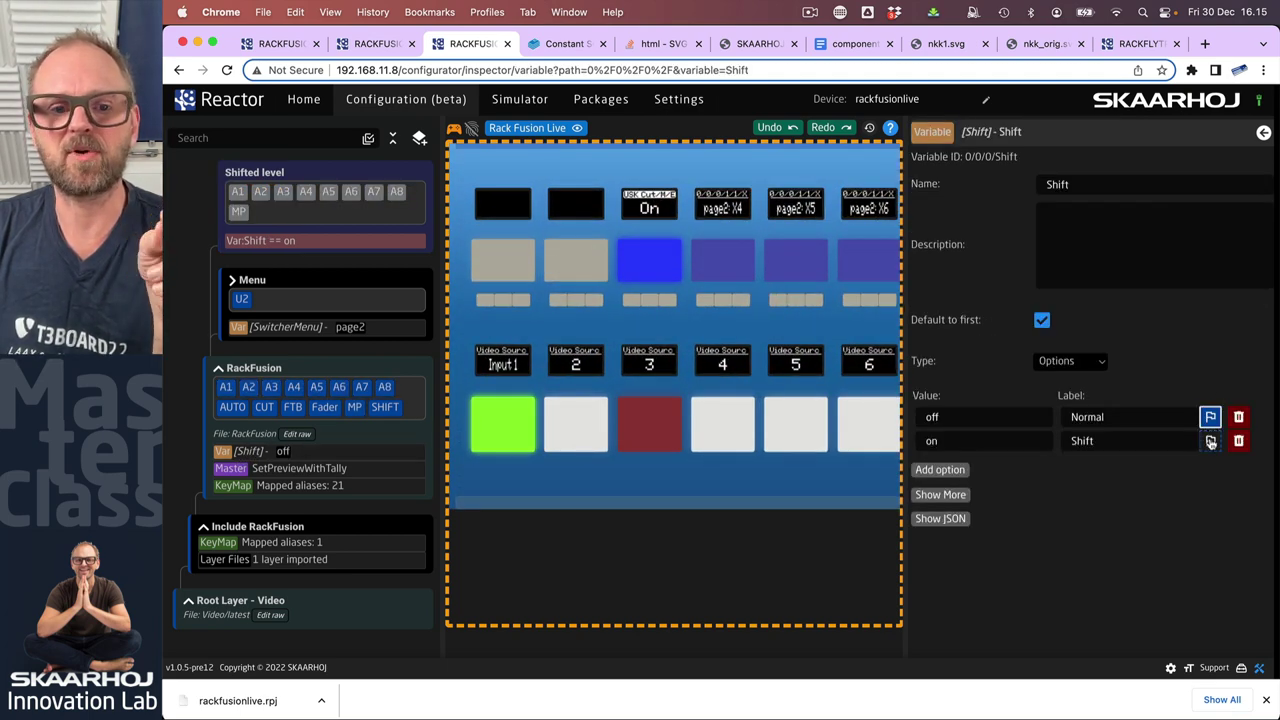
{"action": "left_click", "coordinate": [1210, 417]}
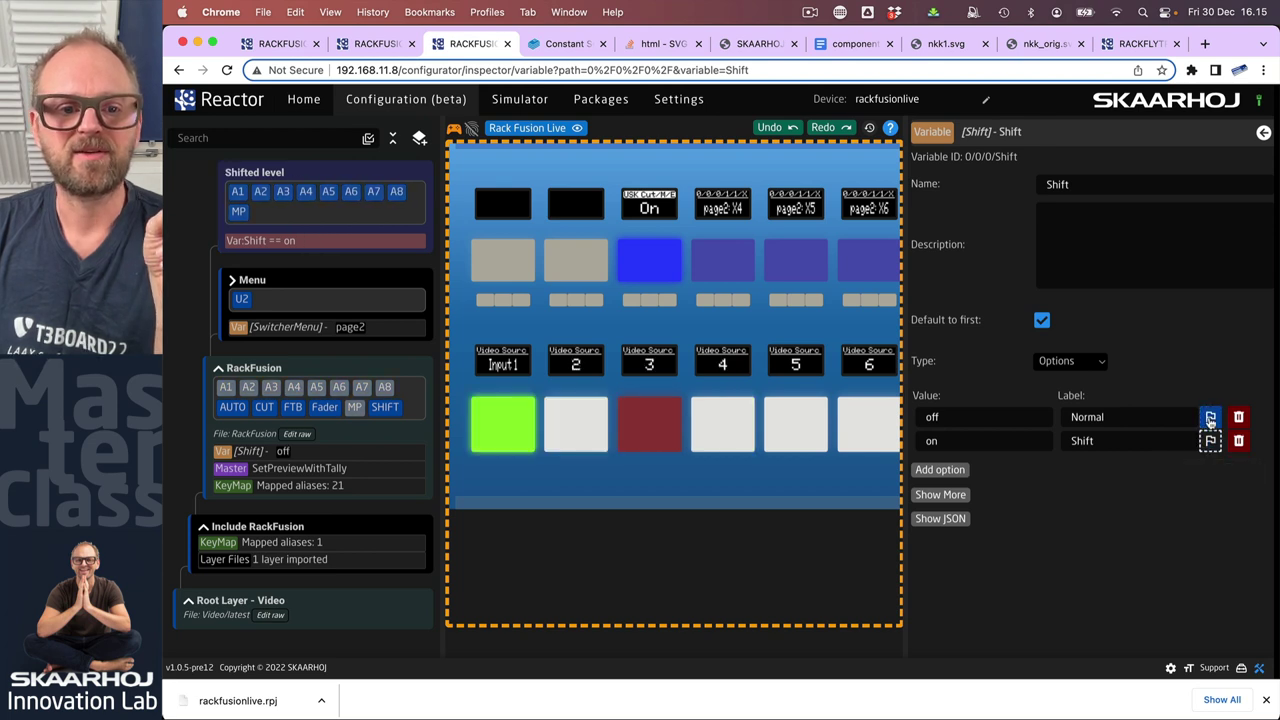
{"action": "left_click", "coordinate": [1210, 440]}
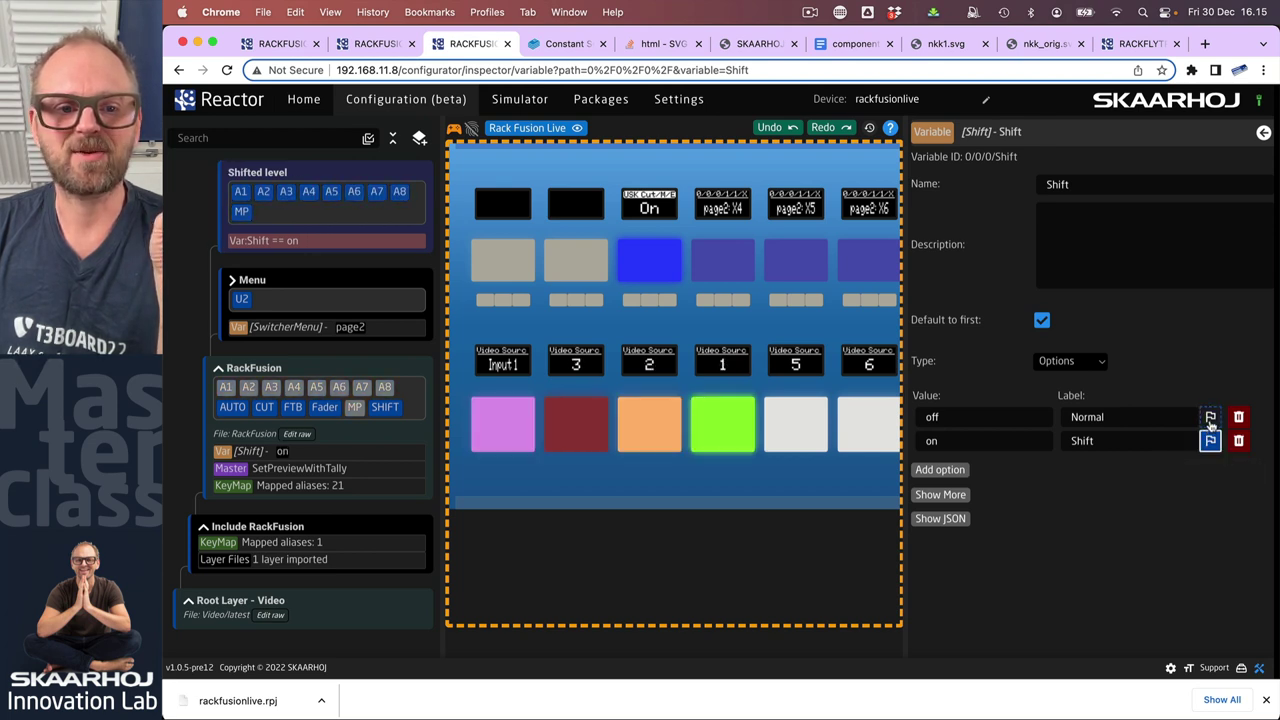
{"action": "left_click", "coordinate": [1210, 440]}
{"action": "left_click", "coordinate": [1210, 440]}
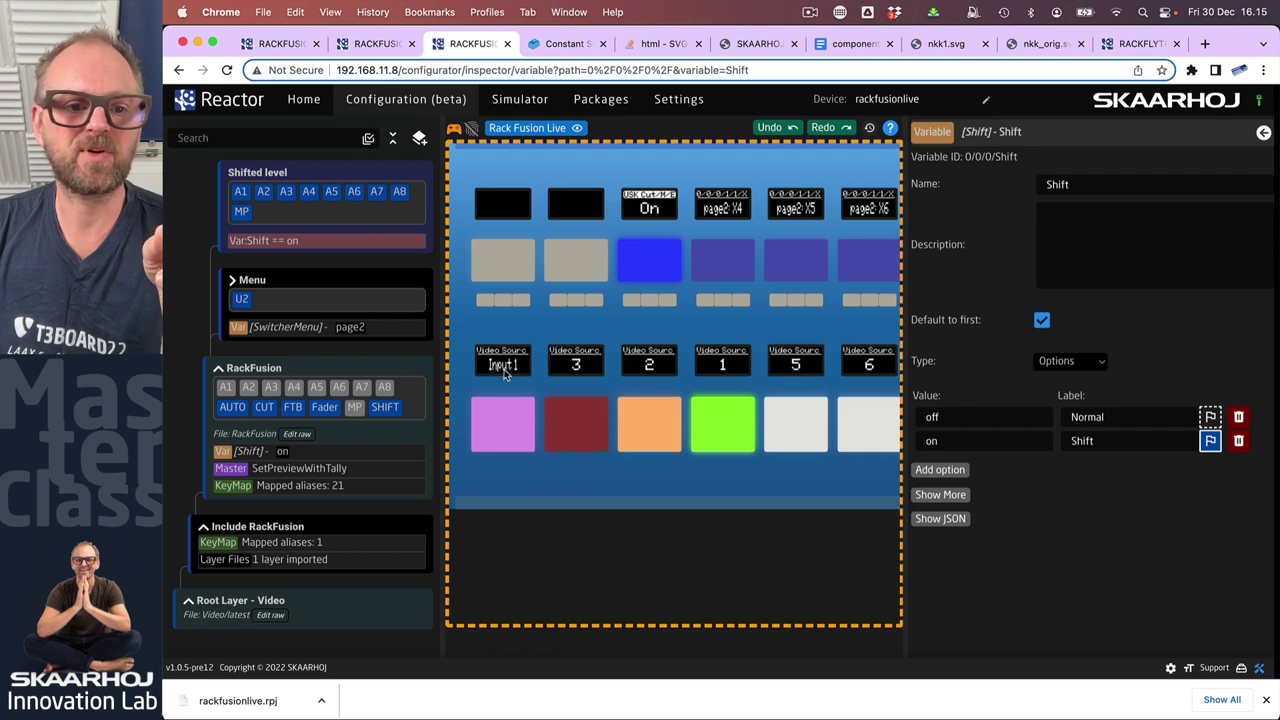
{"action": "left_click", "coordinate": [1210, 417]}
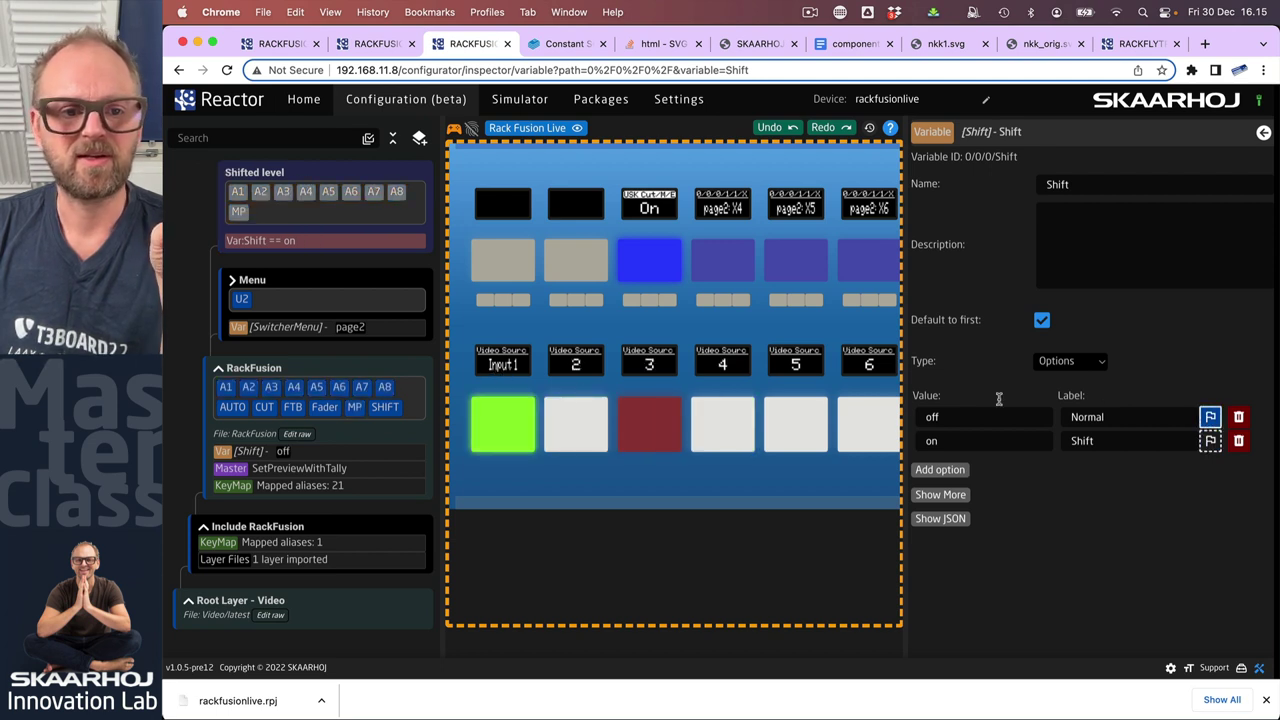
Step: Change the MatchValue label of A1 in the Shifted level layer to Input 4
{"action": "left_click", "coordinate": [238, 192]}
{"action": "double_click", "coordinate": [1222, 303]}
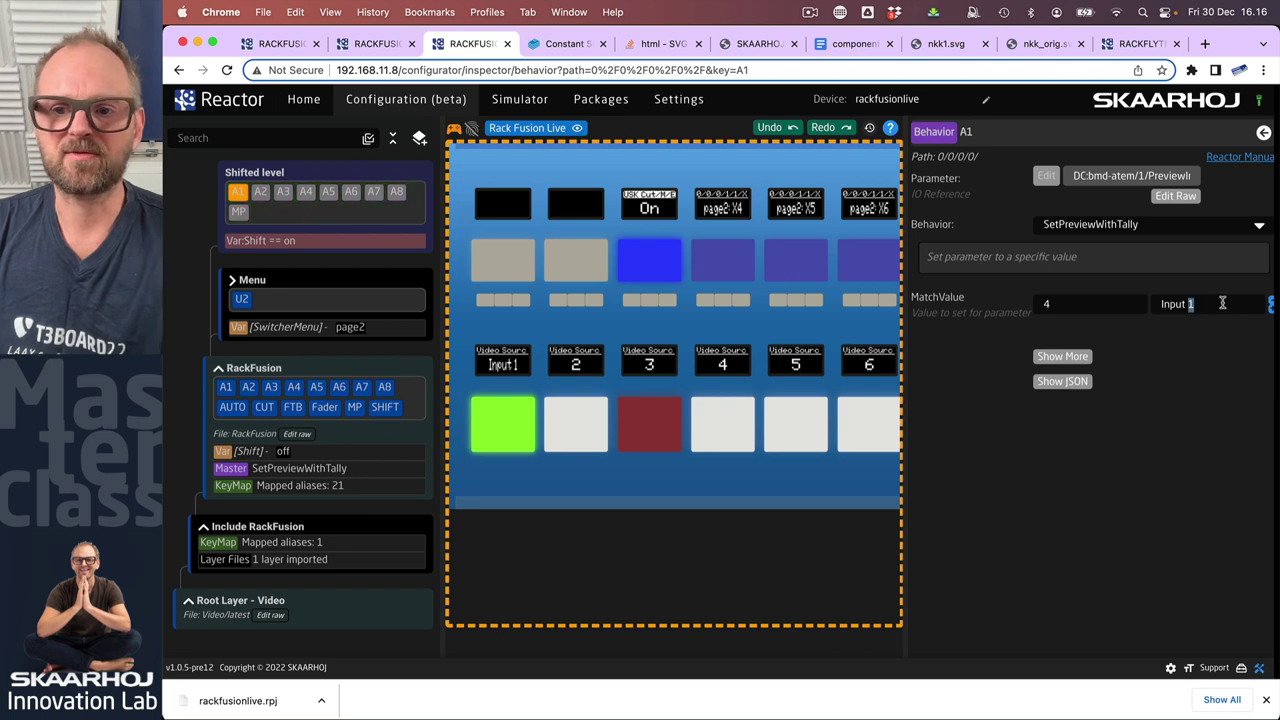
{"action": "type", "text": "4"}
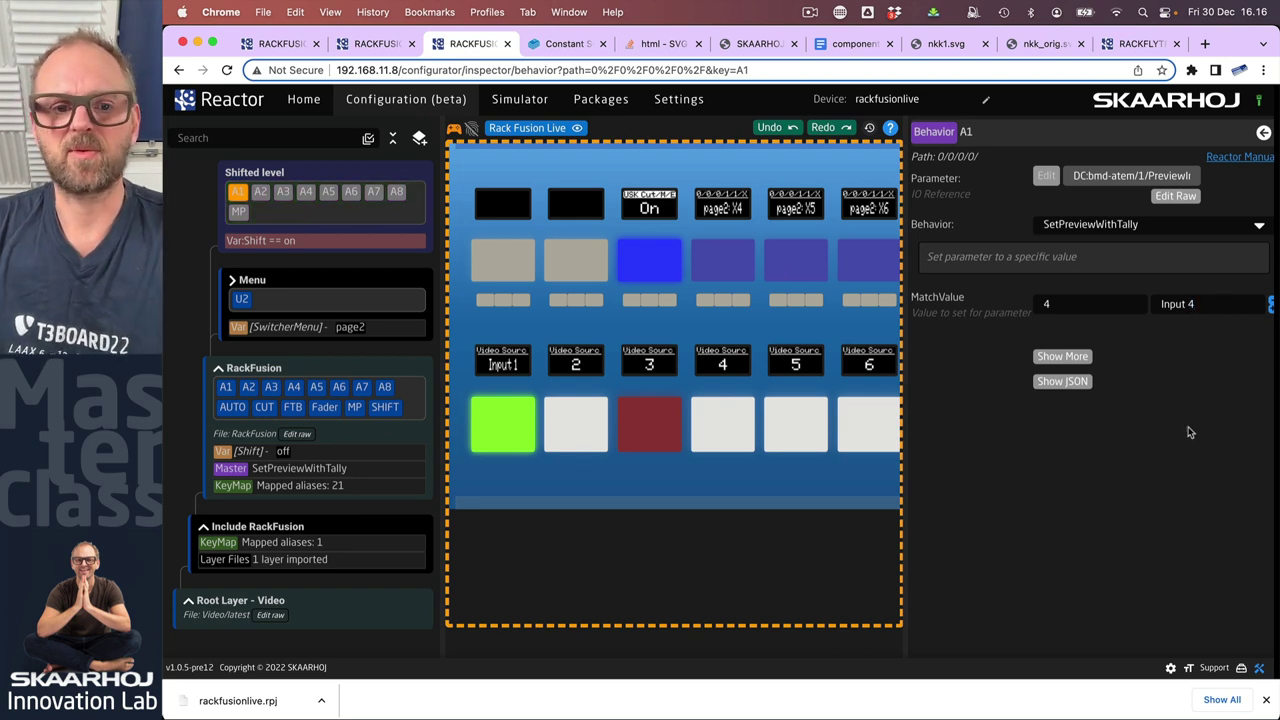
Step: Set the Shift variable to on and check the A1 display label on the simulated panel
{"action": "left_click", "coordinate": [239, 455]}
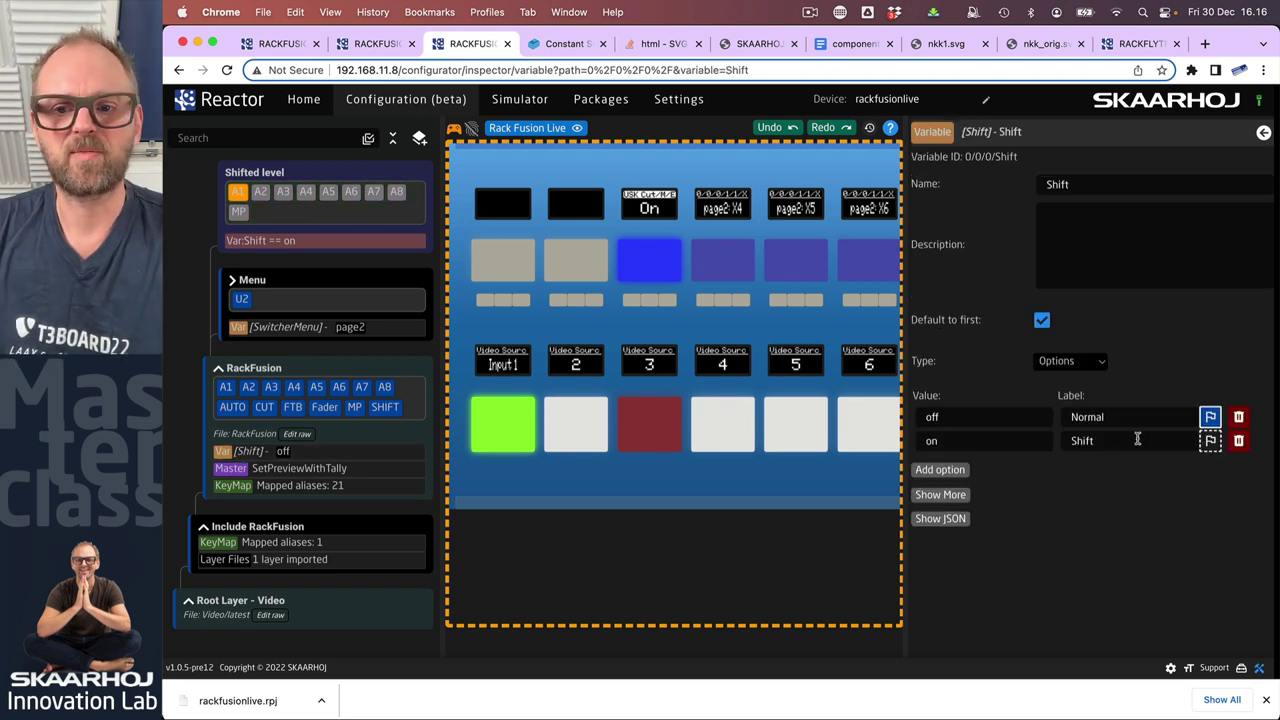
{"action": "left_click", "coordinate": [1211, 441]}
{"action": "left_click", "coordinate": [1211, 441]}
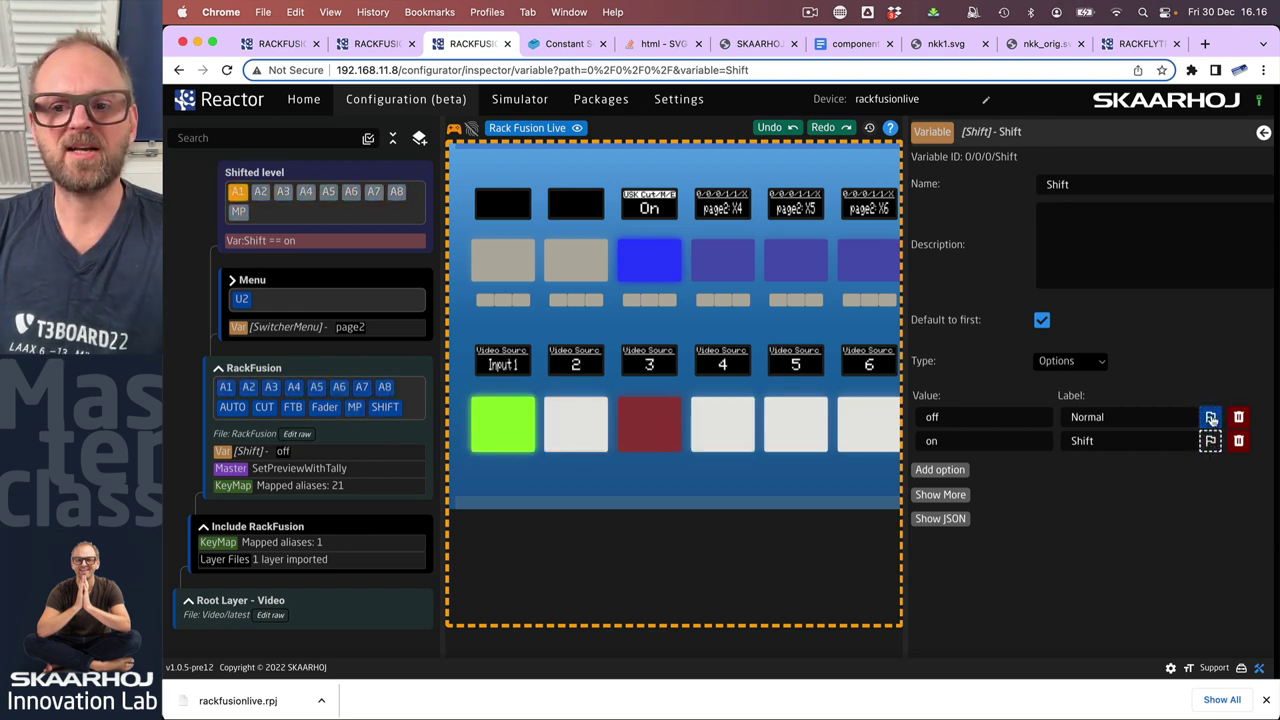
{"action": "left_click", "coordinate": [1211, 441]}
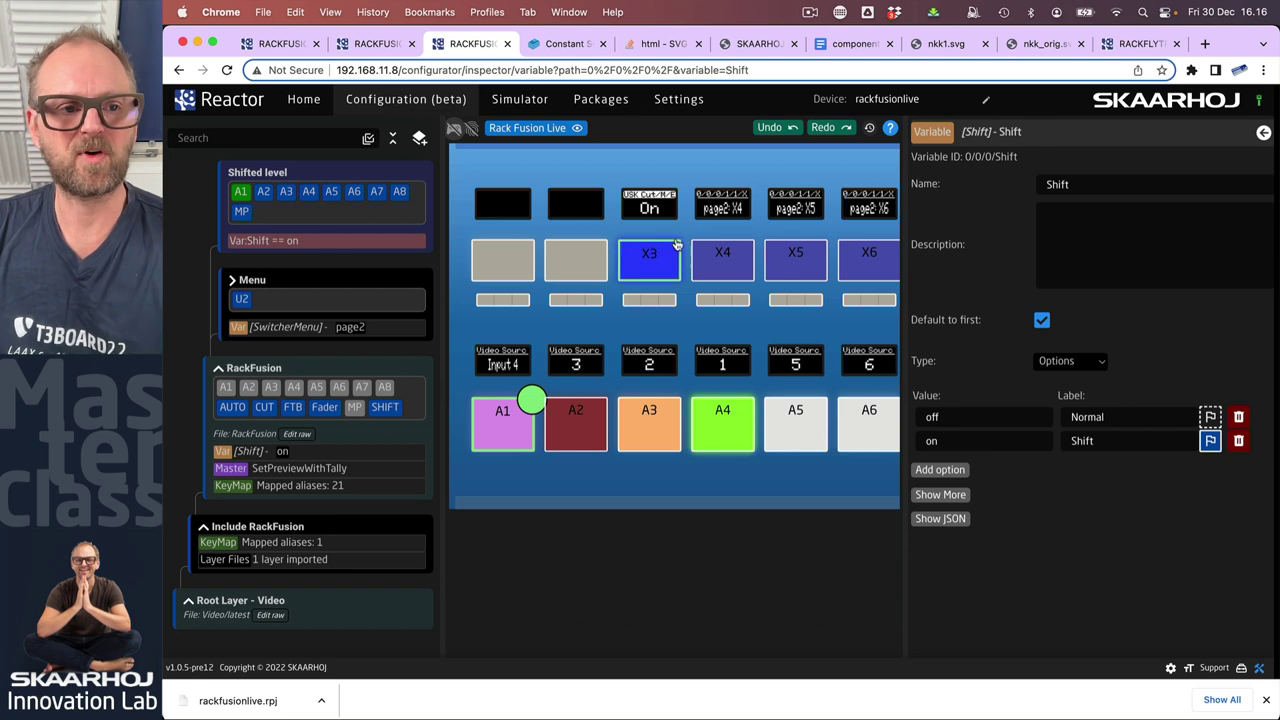
{"action": "scroll", "coordinate": [753, 273], "scroll_direction": "down", "scroll_amount": 3}
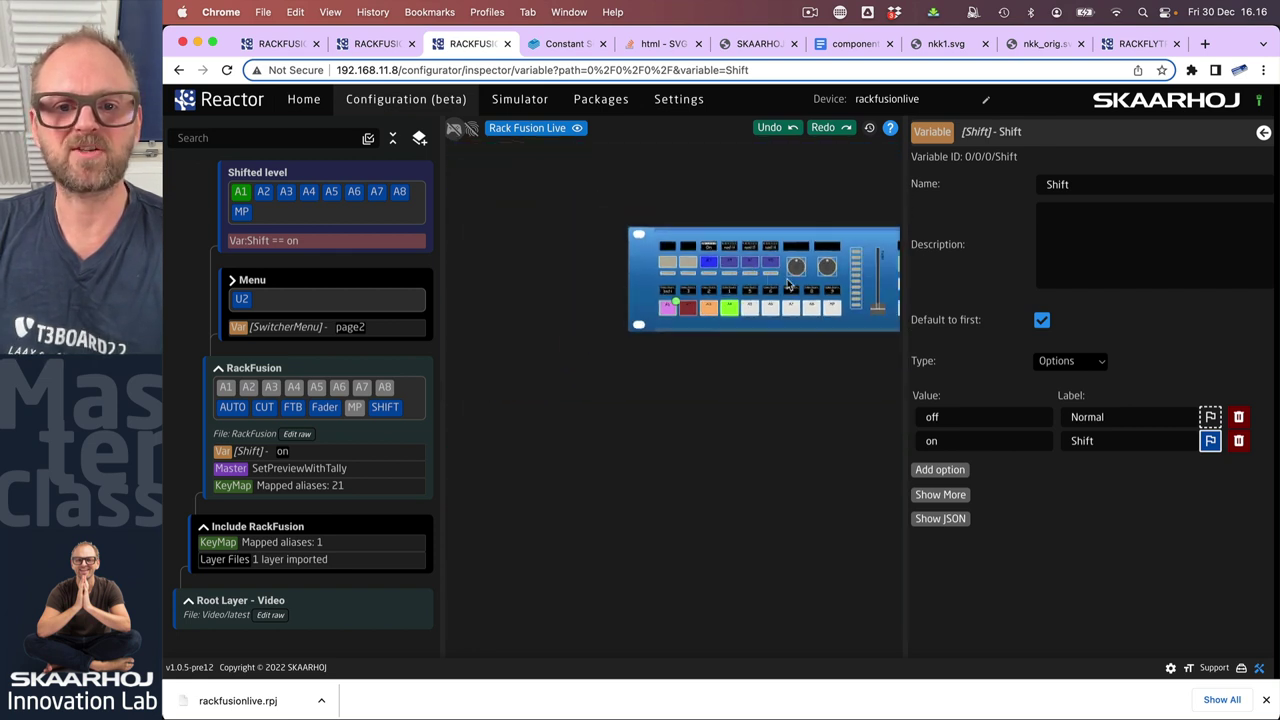